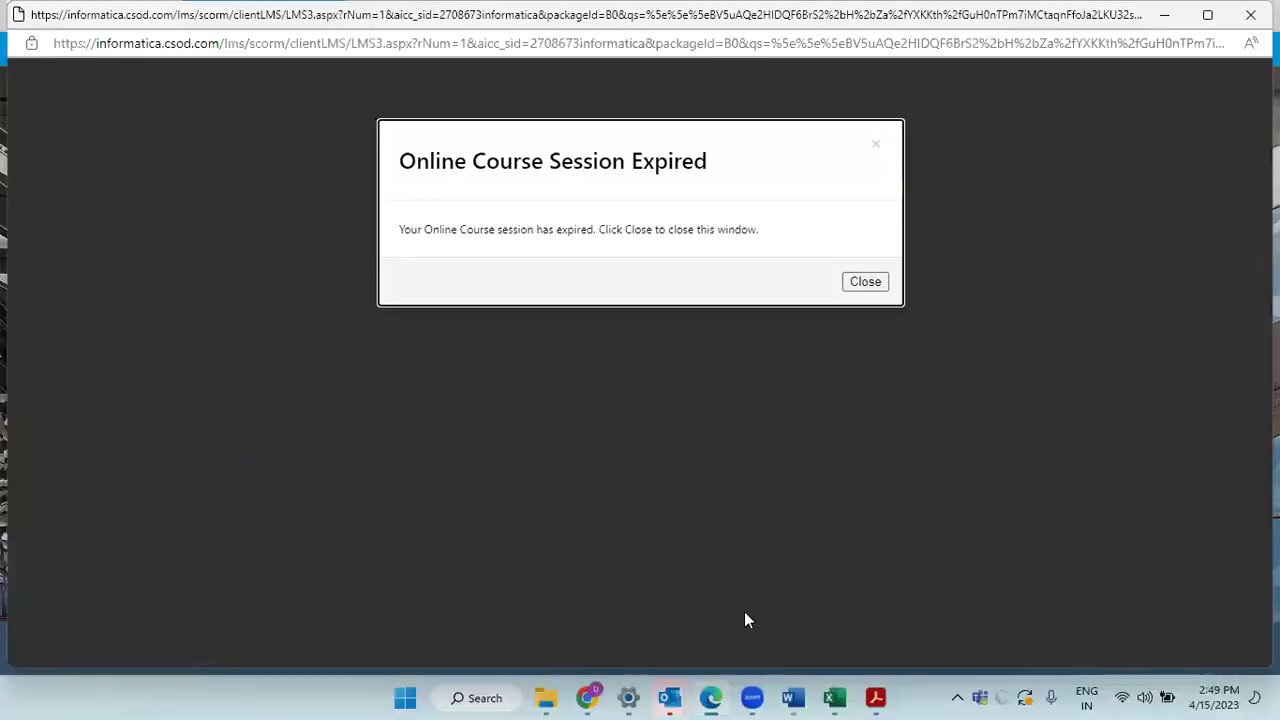
Step: Switch through the Edge tabs to the My Apps Dashboard page
mouse_move(712, 698)
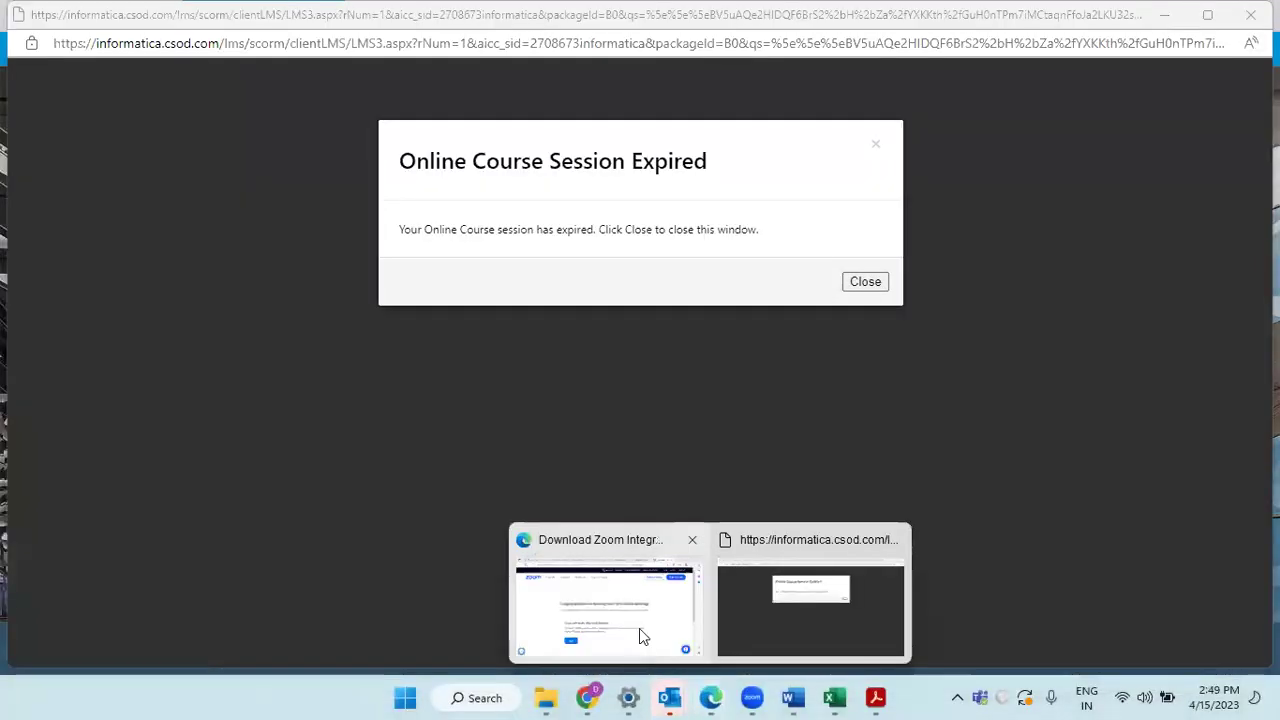
left_click(643, 634)
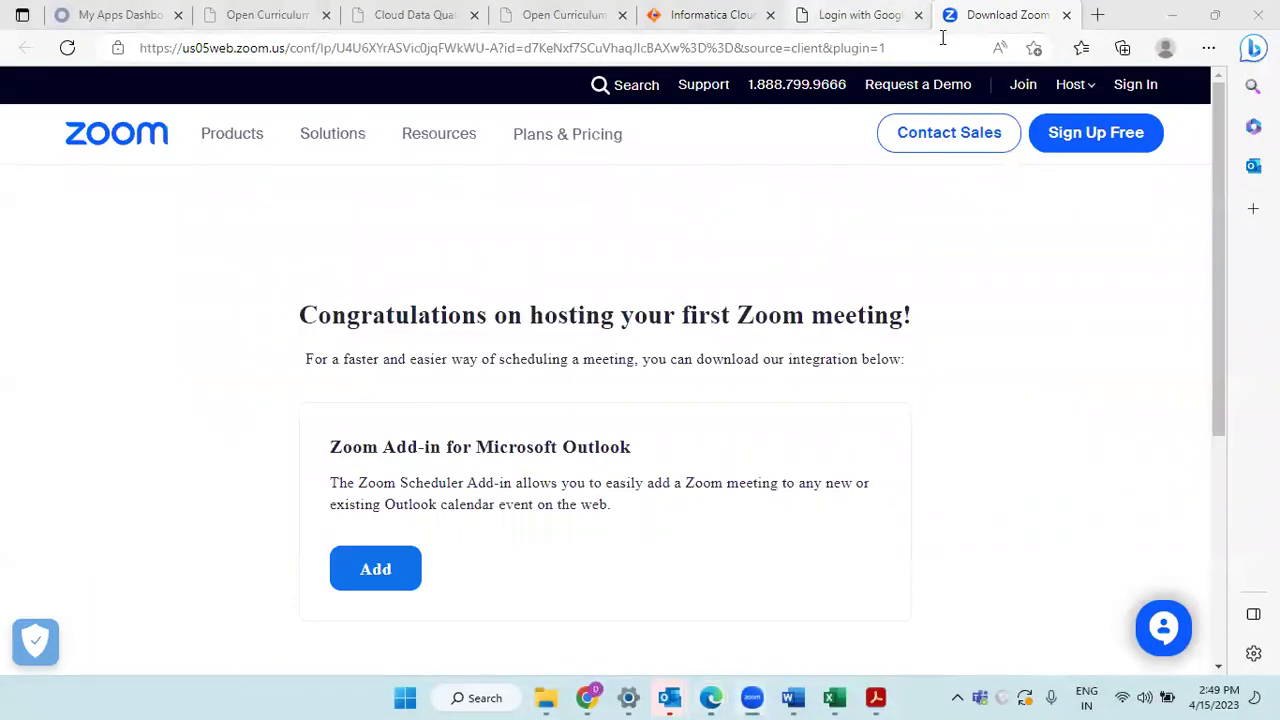
left_click(865, 15)
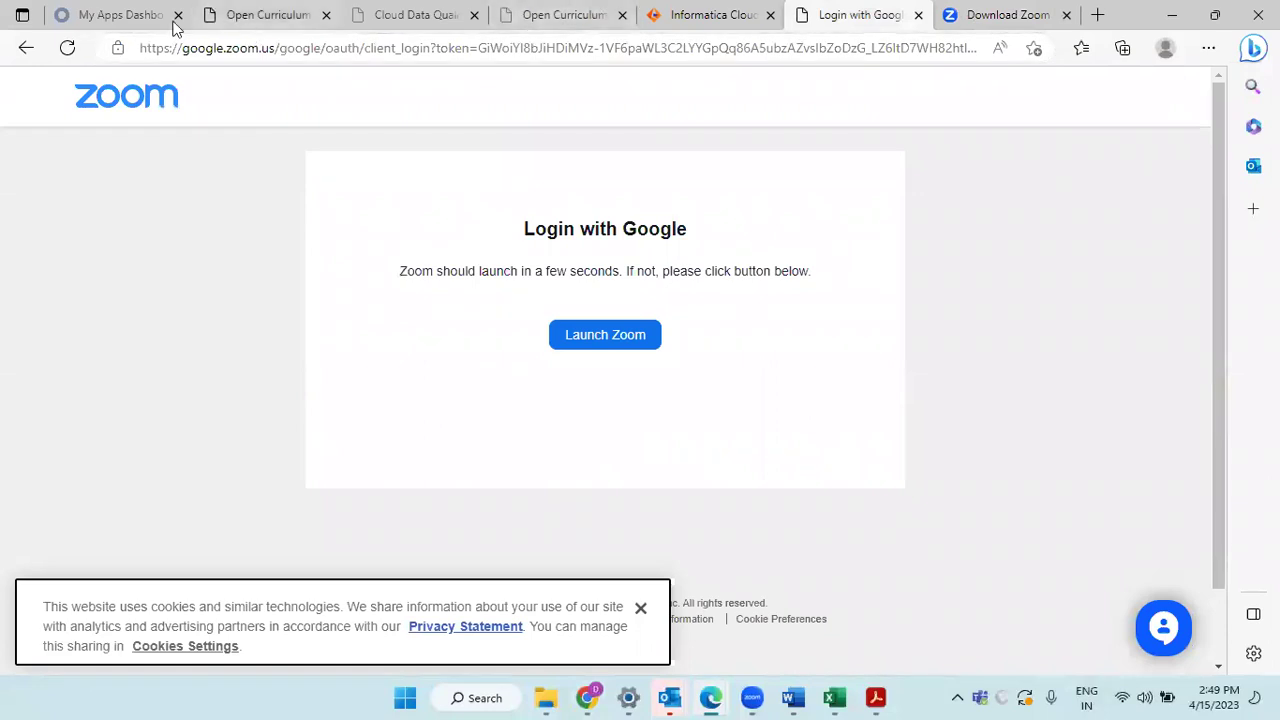
left_click(135, 16)
Step: Enter 'da' in the address bar, which lands on the OneDrive chat files address
left_click(184, 50)
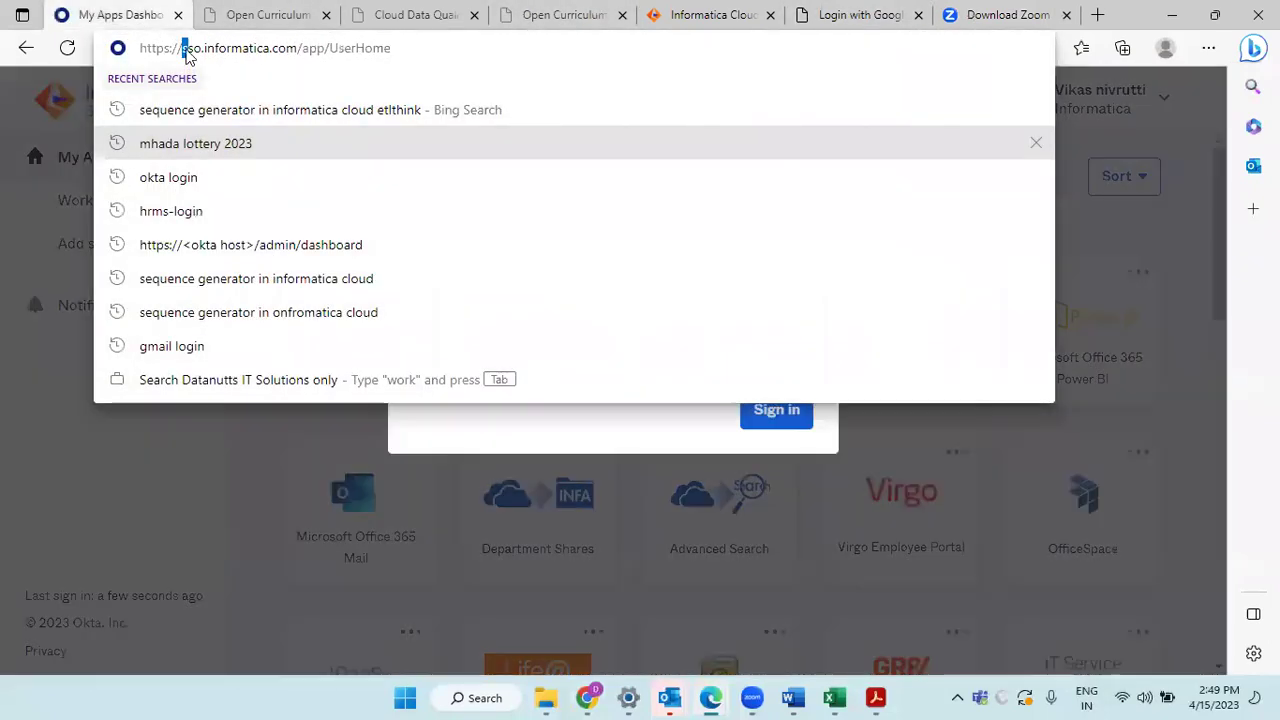
left_click(184, 57)
type("da")
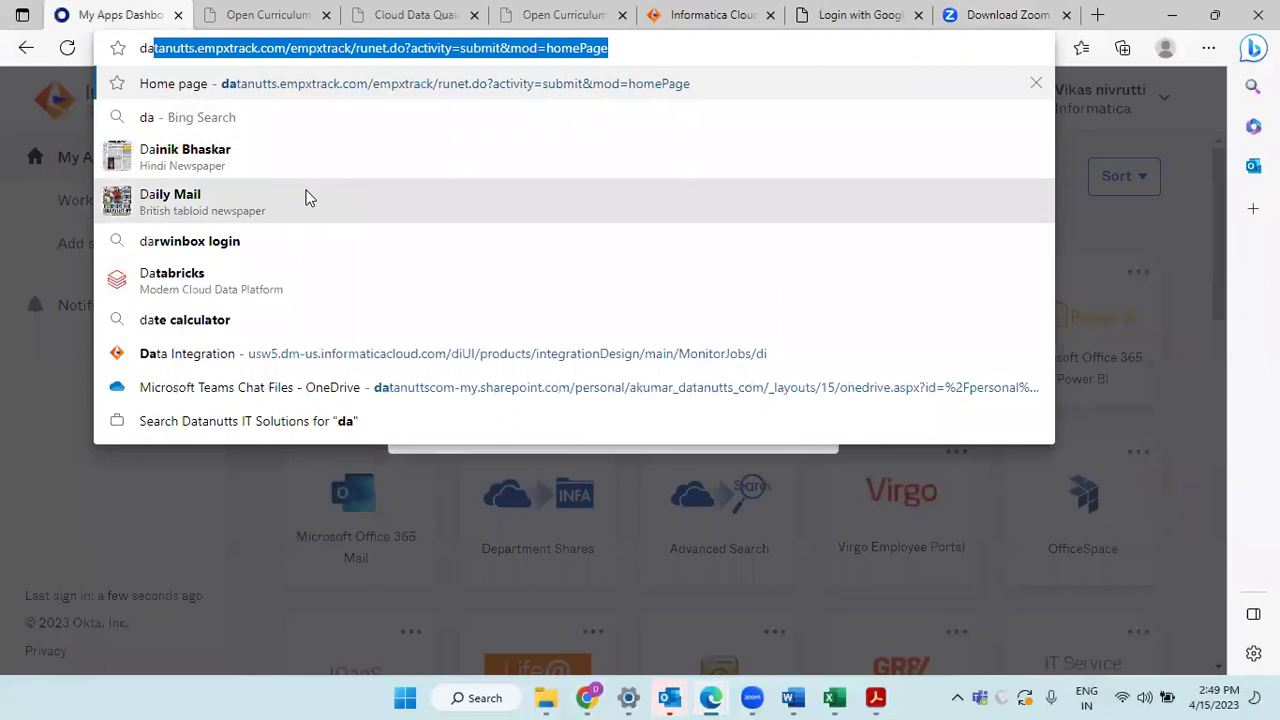
left_click(214, 380)
Step: Enter 'da' again and choose the Data Integration suggestion to reach the IICS login
left_click(296, 50)
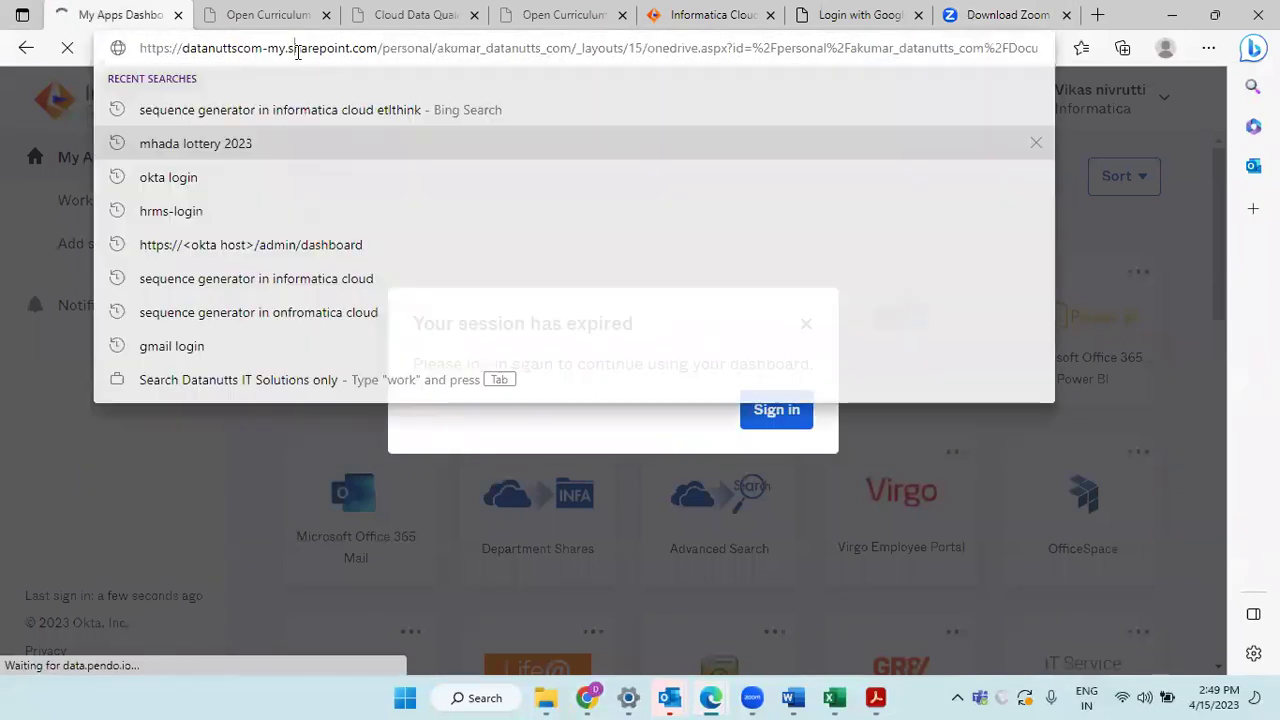
left_click(296, 50)
type("da")
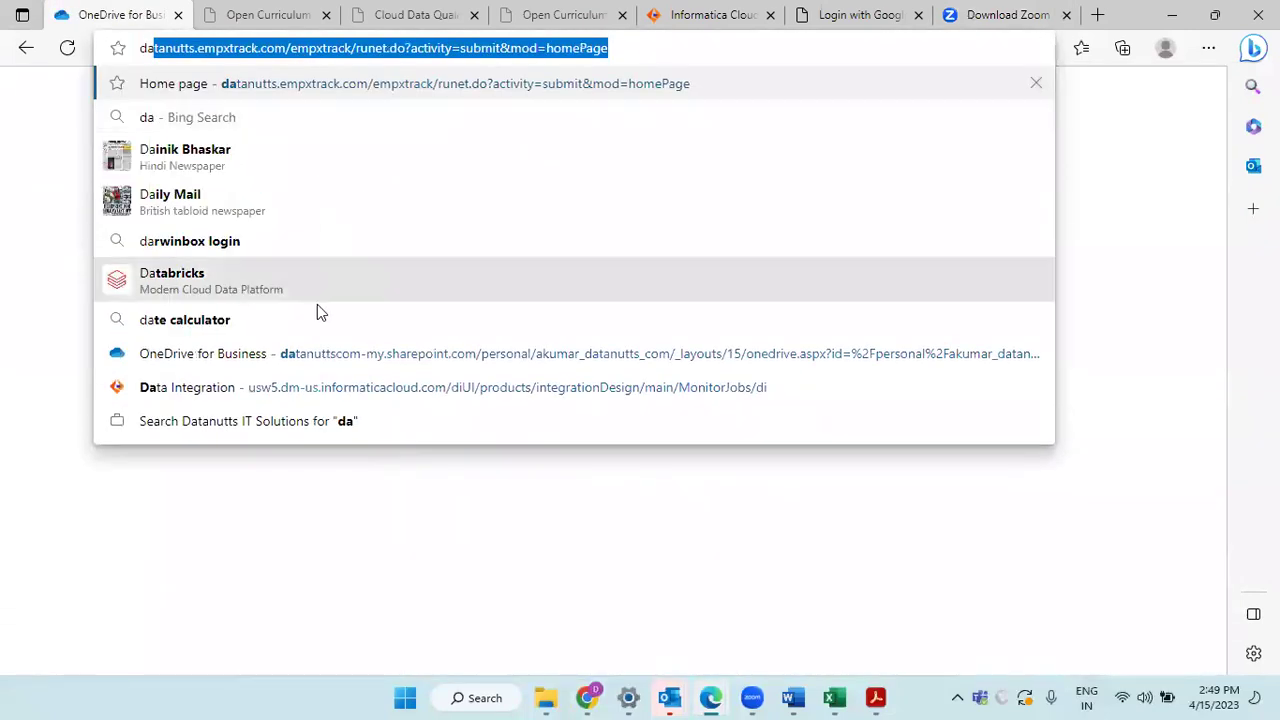
left_click(260, 385)
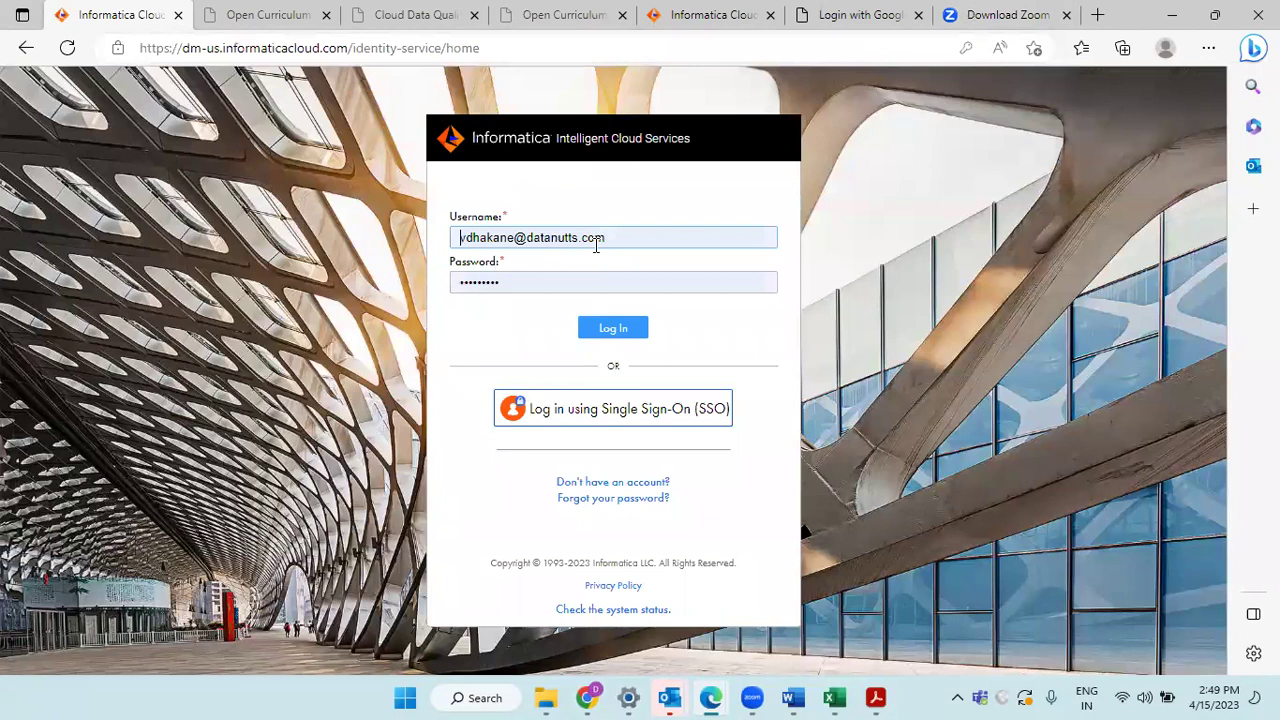
Step: Log in, view the m_filter-4 job's run details, then go Home and open Explore
left_click(609, 333)
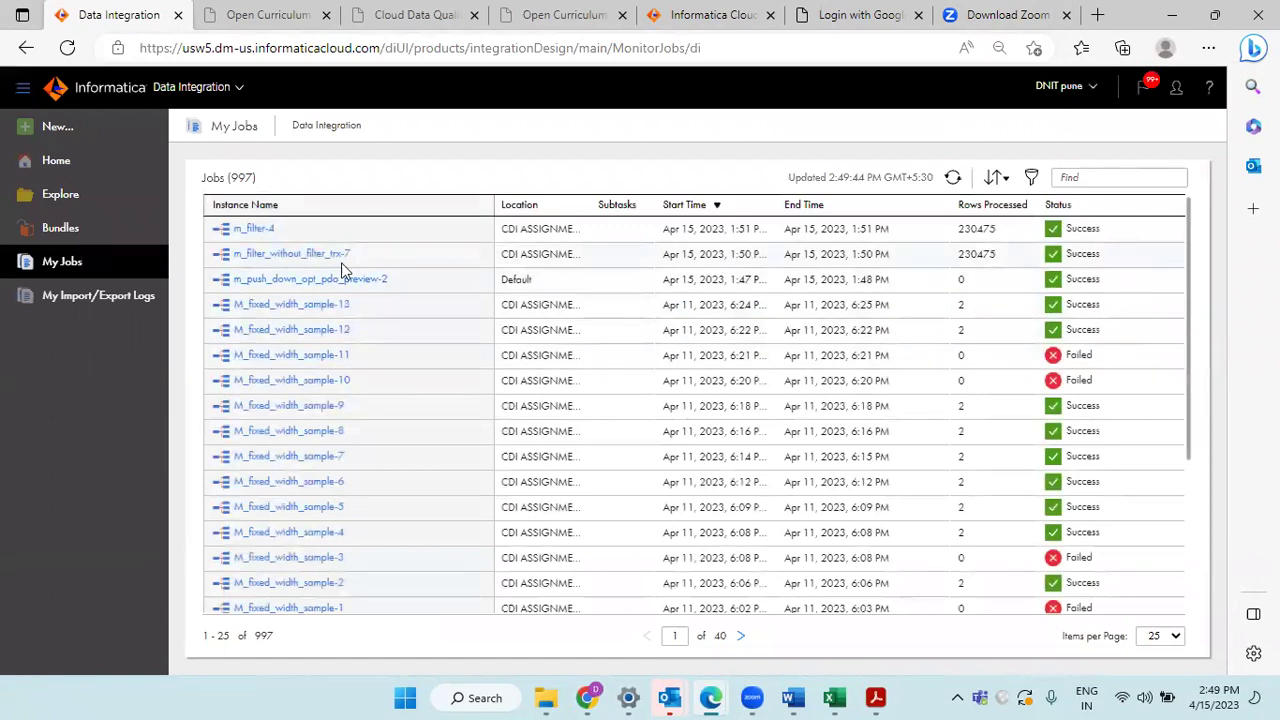
left_click(245, 233)
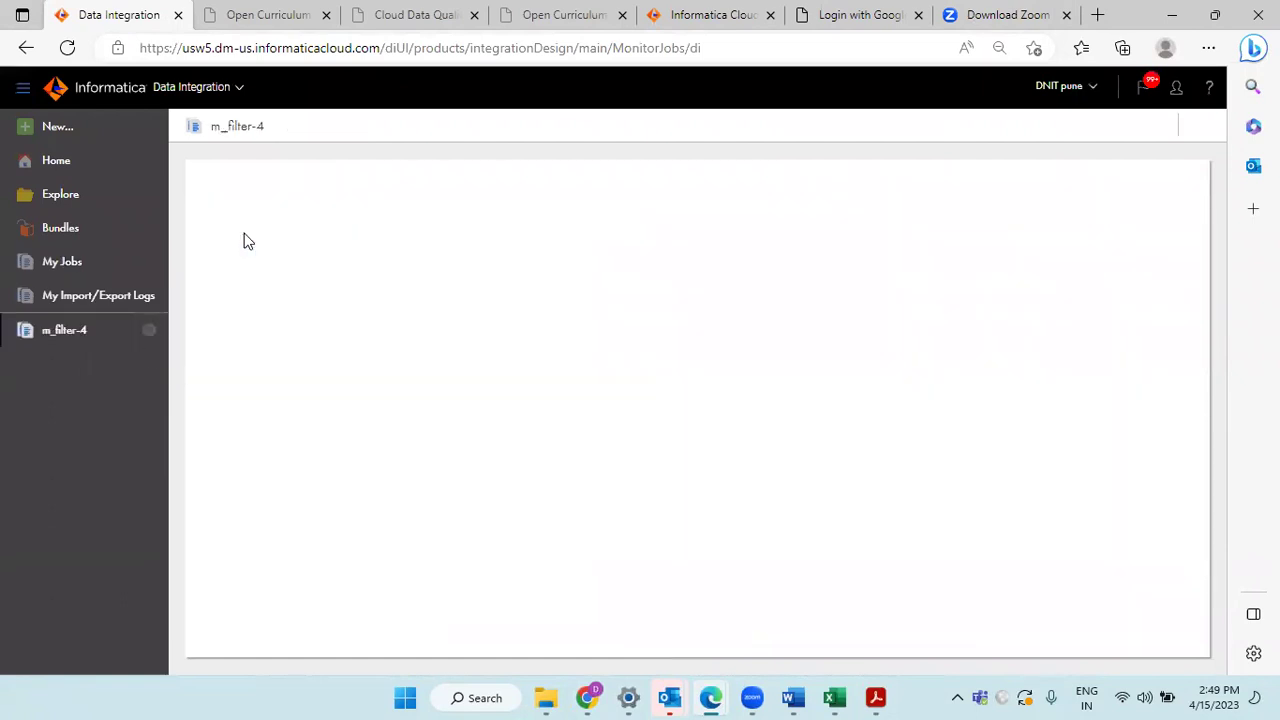
double_click(229, 127)
left_click(90, 164)
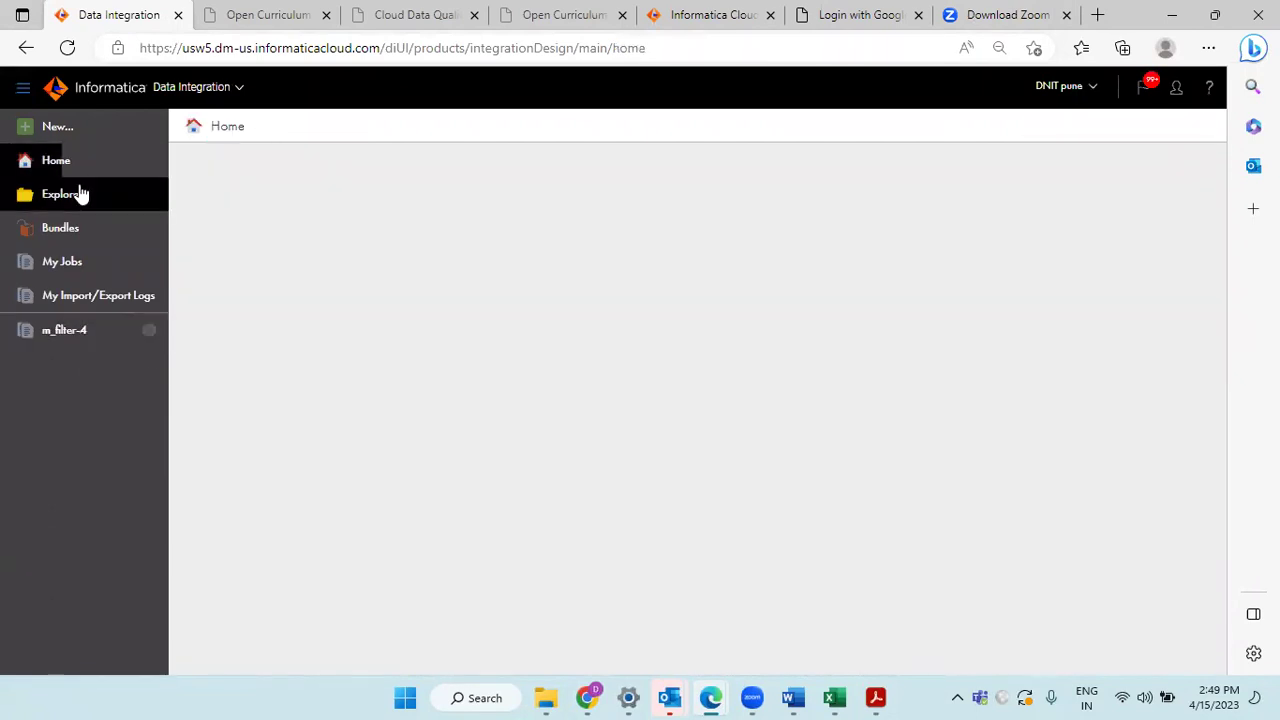
left_click(80, 192)
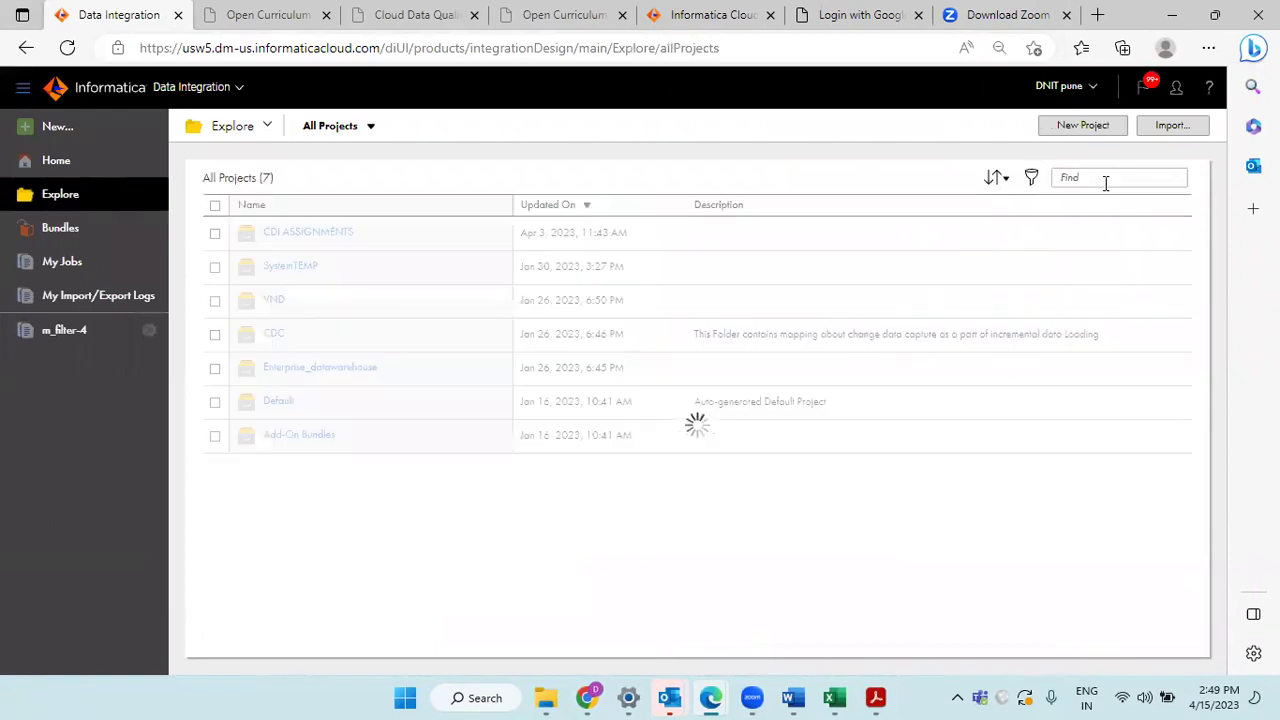
Step: Search Explore for 'm_filter' and open the m_filter mapping in the designer
left_click(1099, 177)
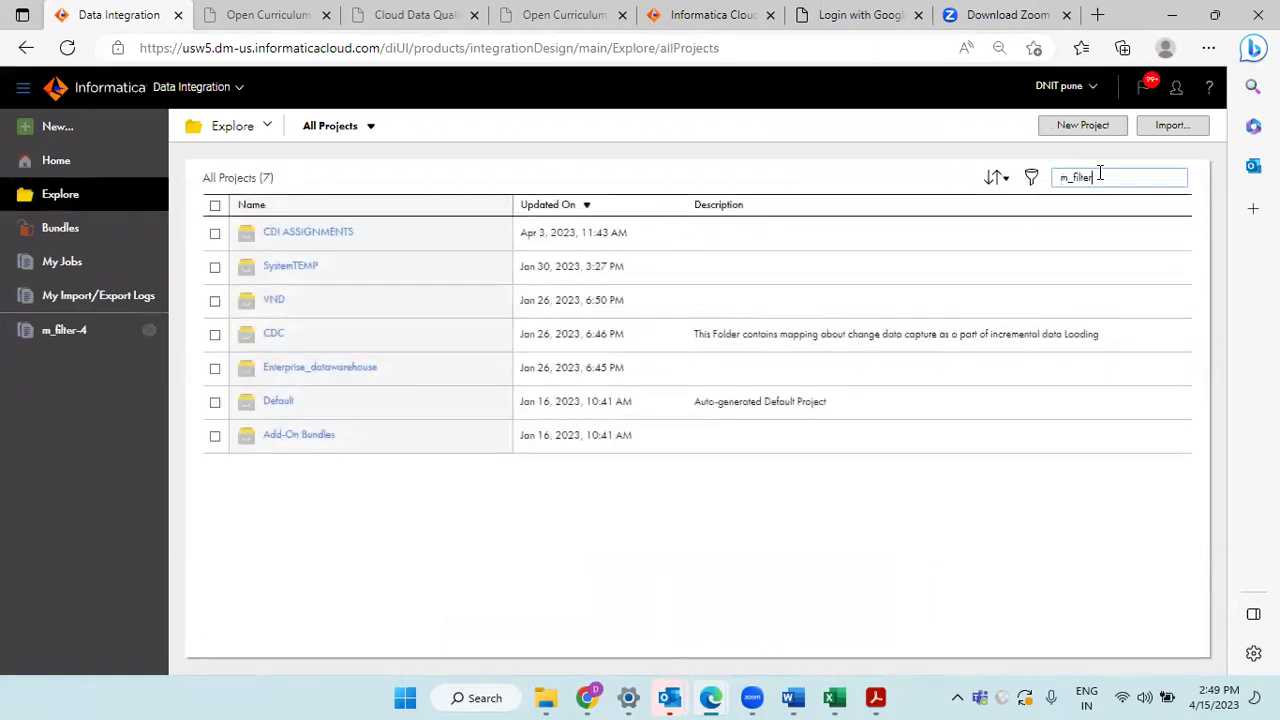
type("m_filter")
key("Return")
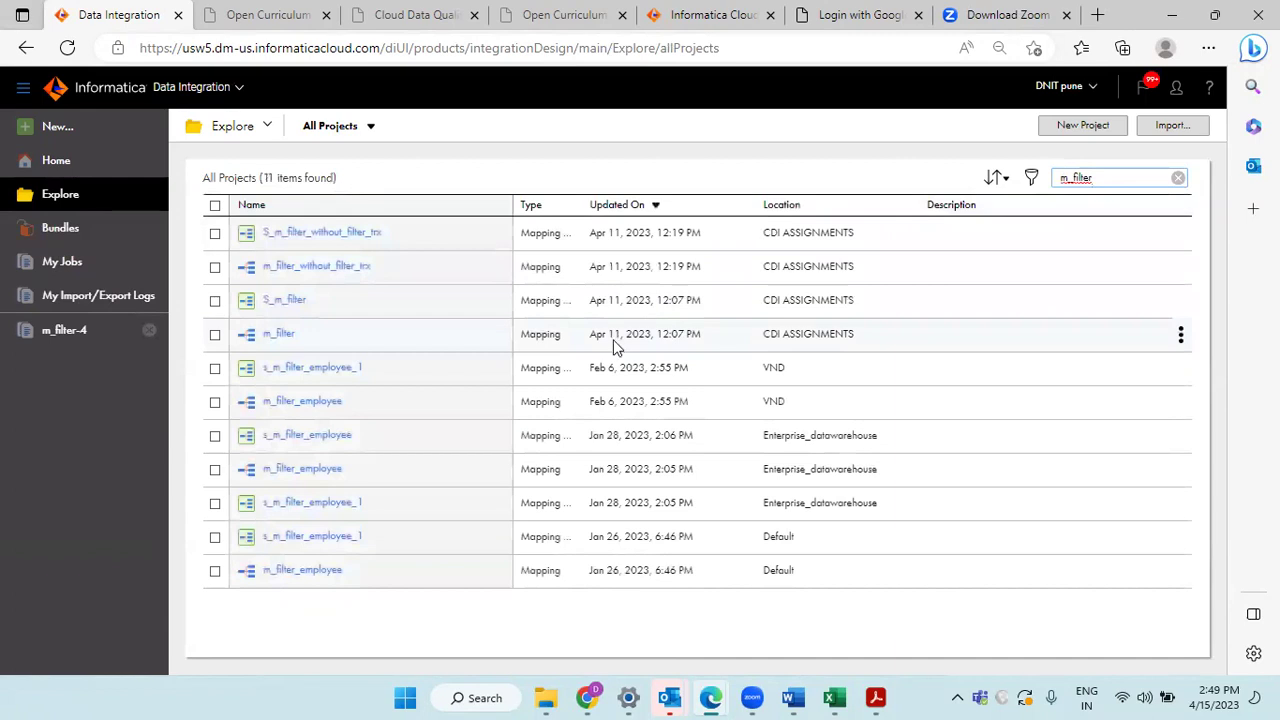
left_click(275, 337)
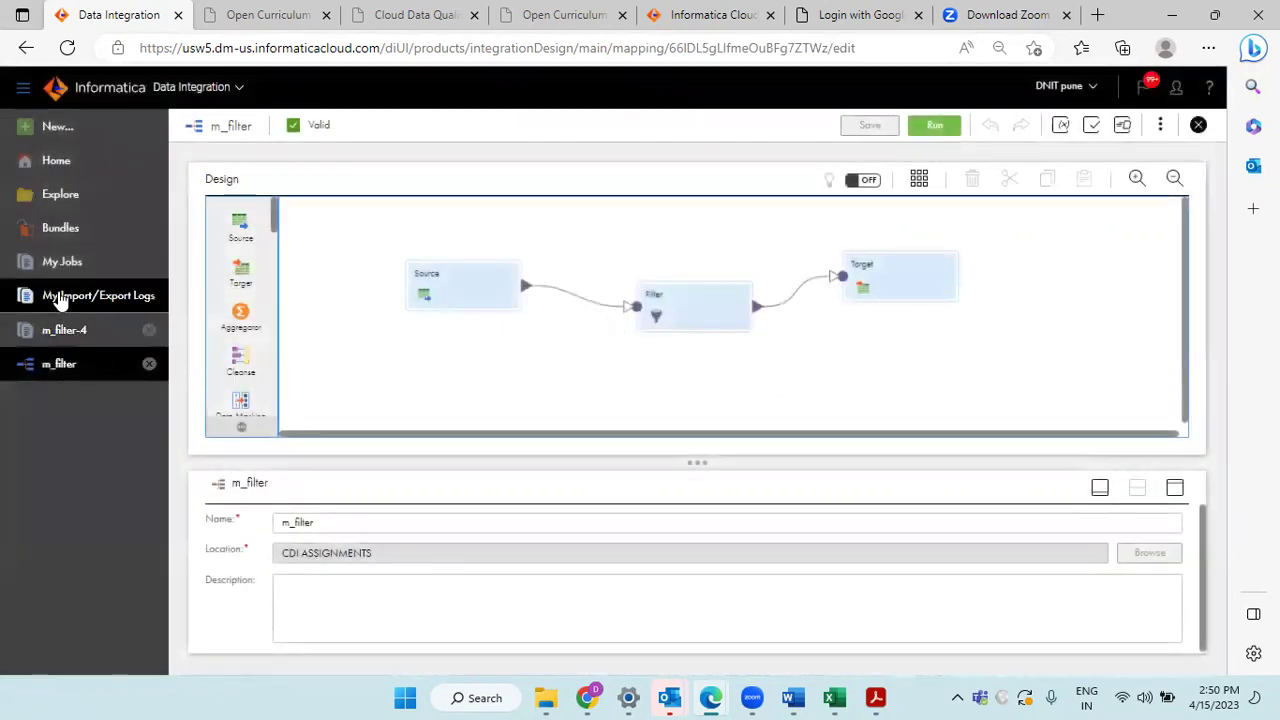
left_click(73, 206)
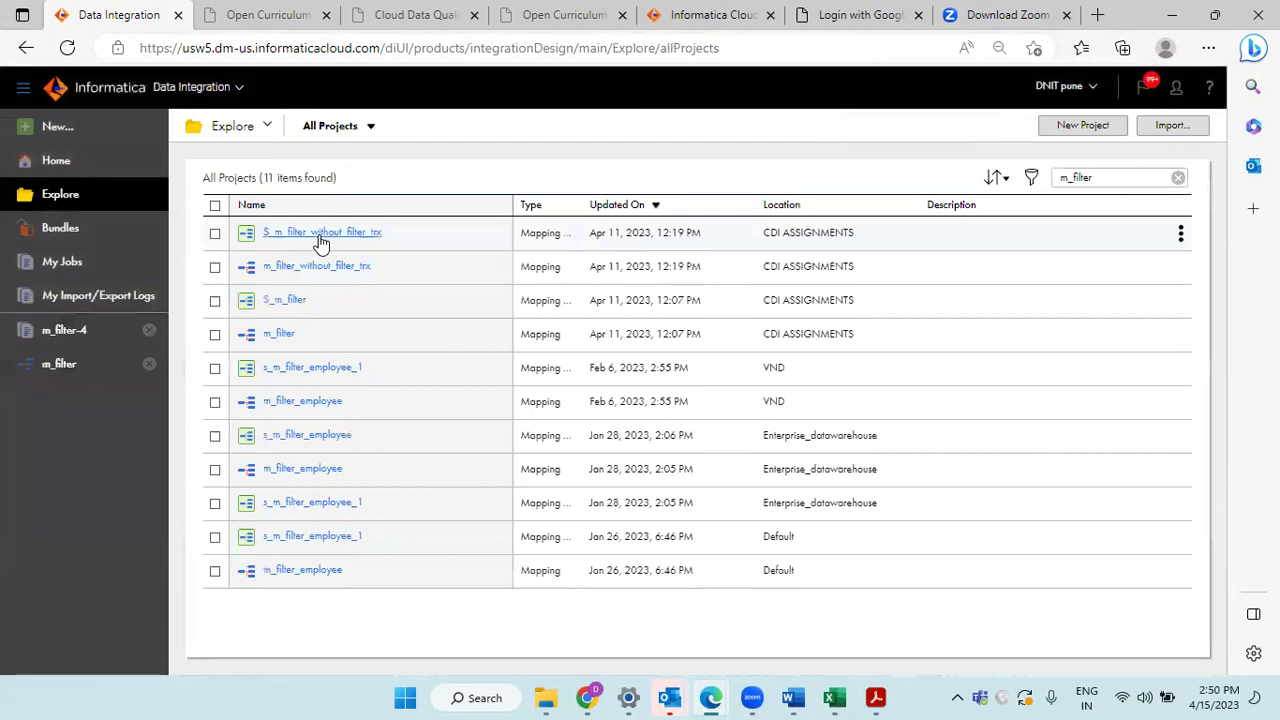
Step: Copy the mapping name from S_m_filter_without_filter_trx and search for m_filter_without_filter_trx
left_click(320, 236)
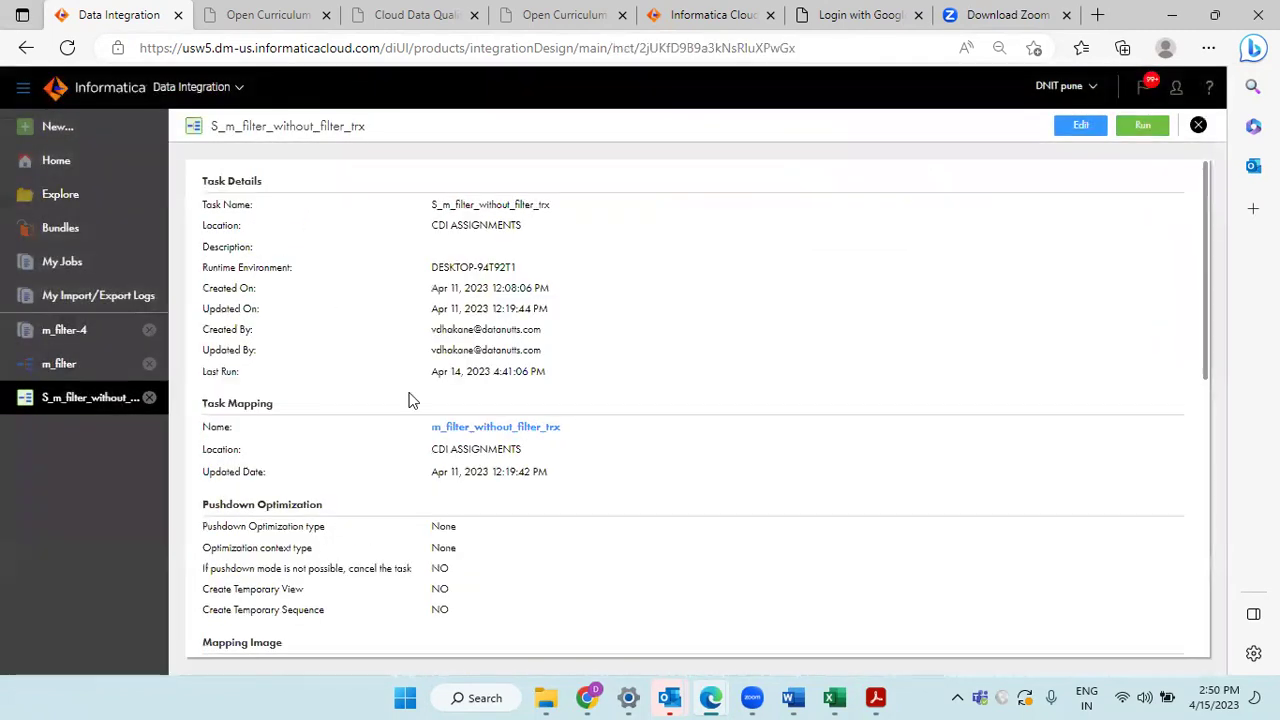
left_click_drag(432, 428, 545, 443)
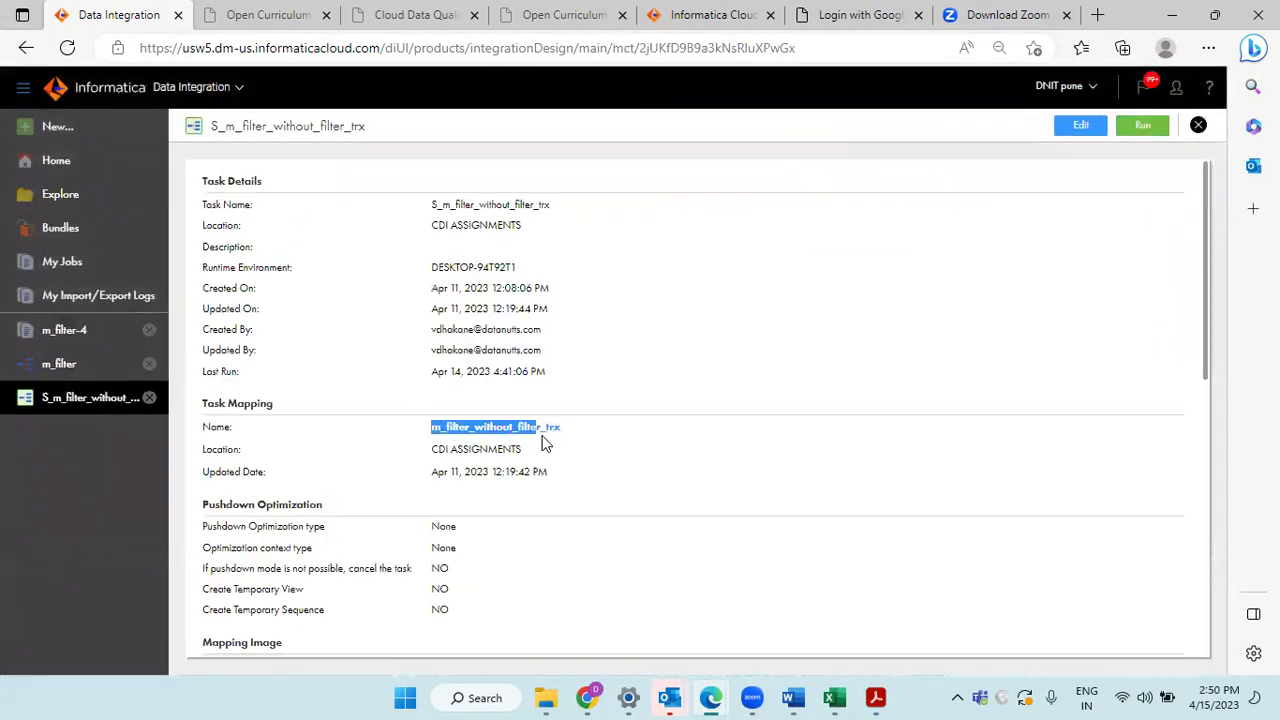
left_click(1198, 125)
left_click(88, 197)
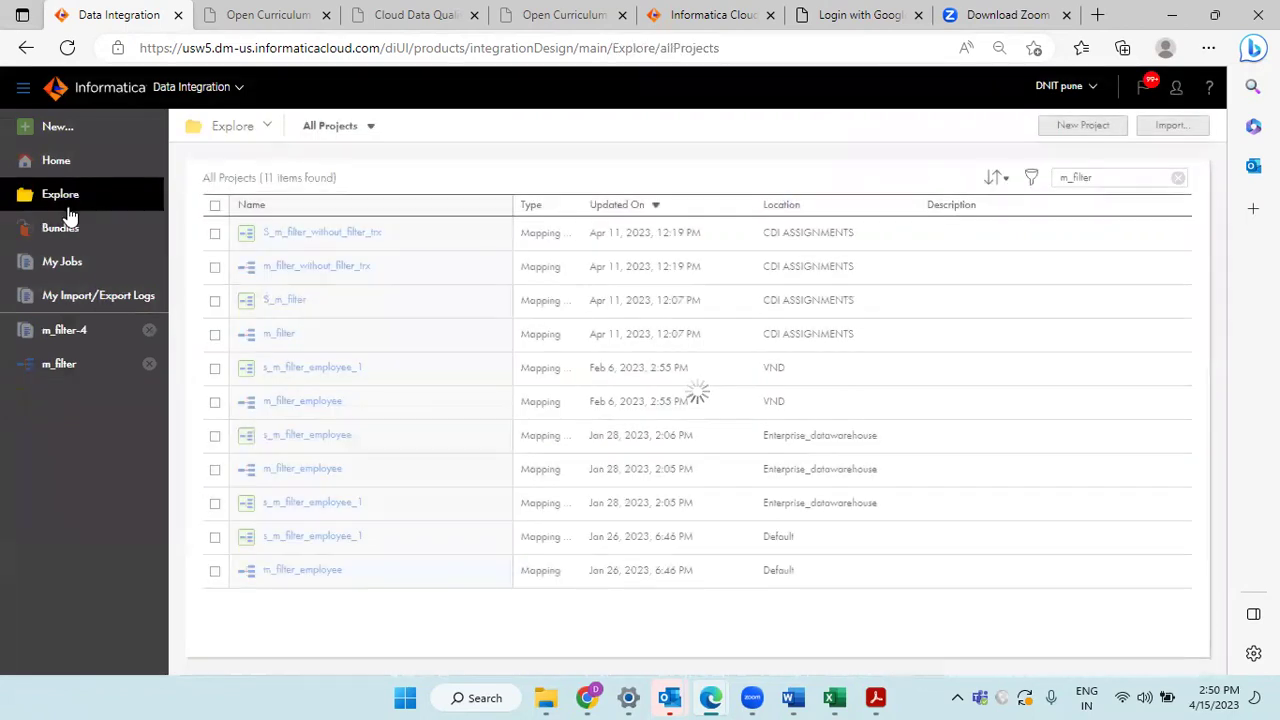
double_click(1145, 180)
type("m_filter_without_filter_trx")
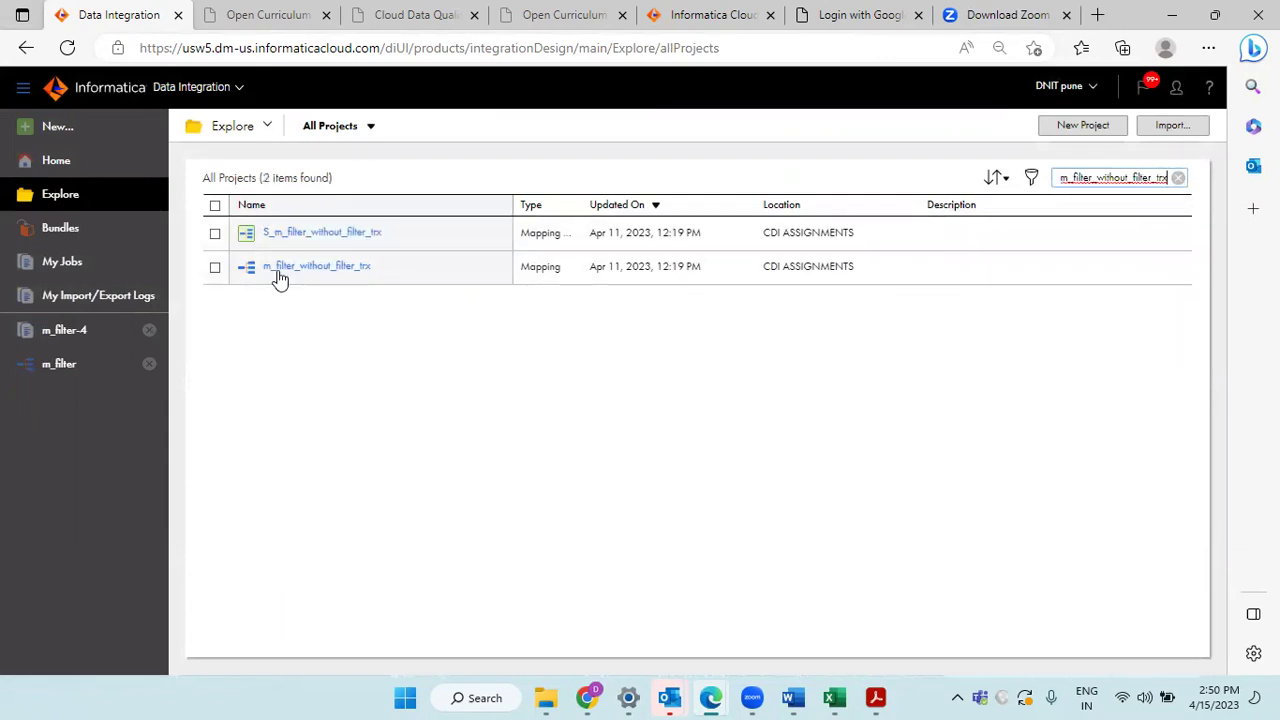
Step: Open m_filter_without_filter_trx, then inspect m_filter's Filter condition CURRENT_IND >= 0
left_click(281, 268)
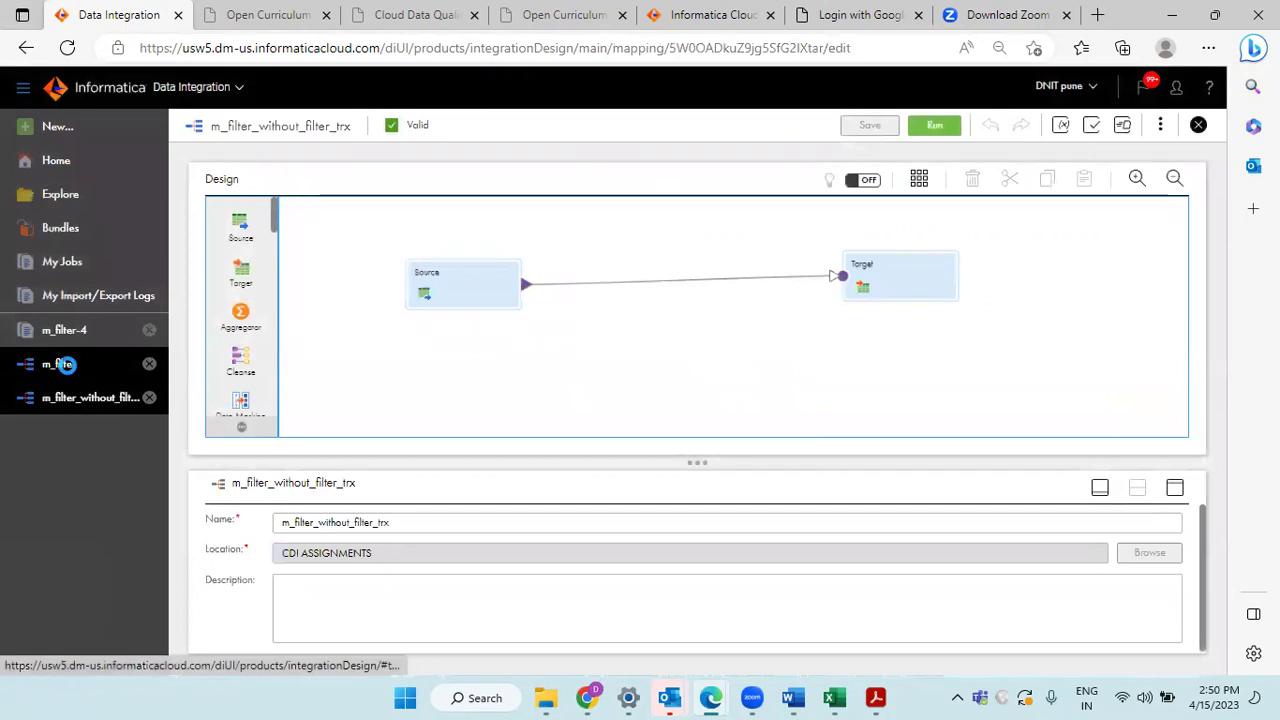
left_click(66, 368)
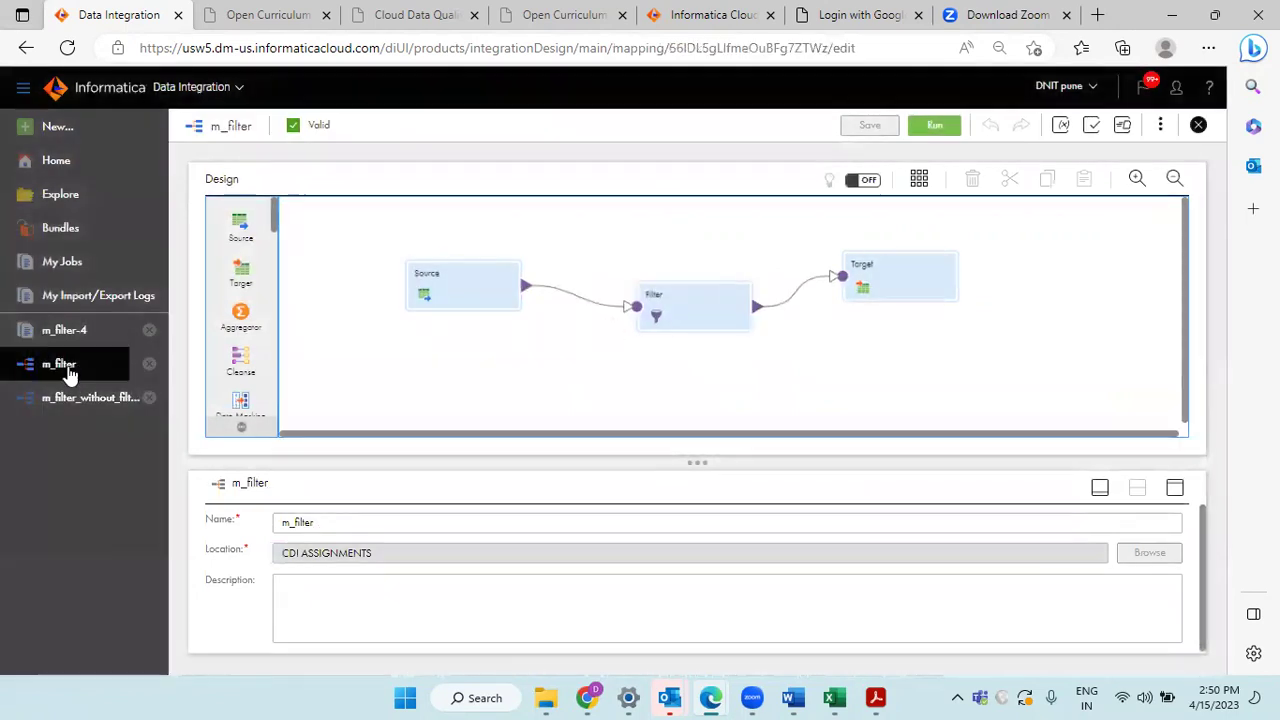
left_click(707, 320)
left_click_drag(707, 320, 705, 310)
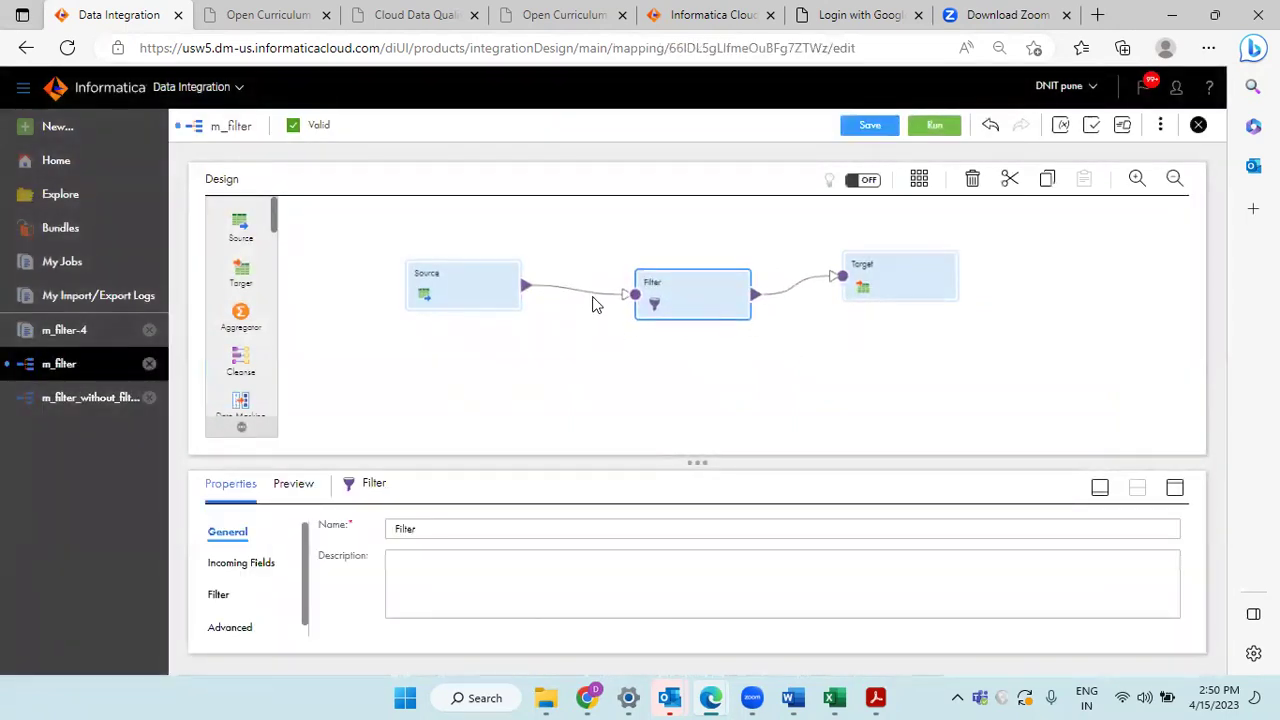
left_click(1175, 488)
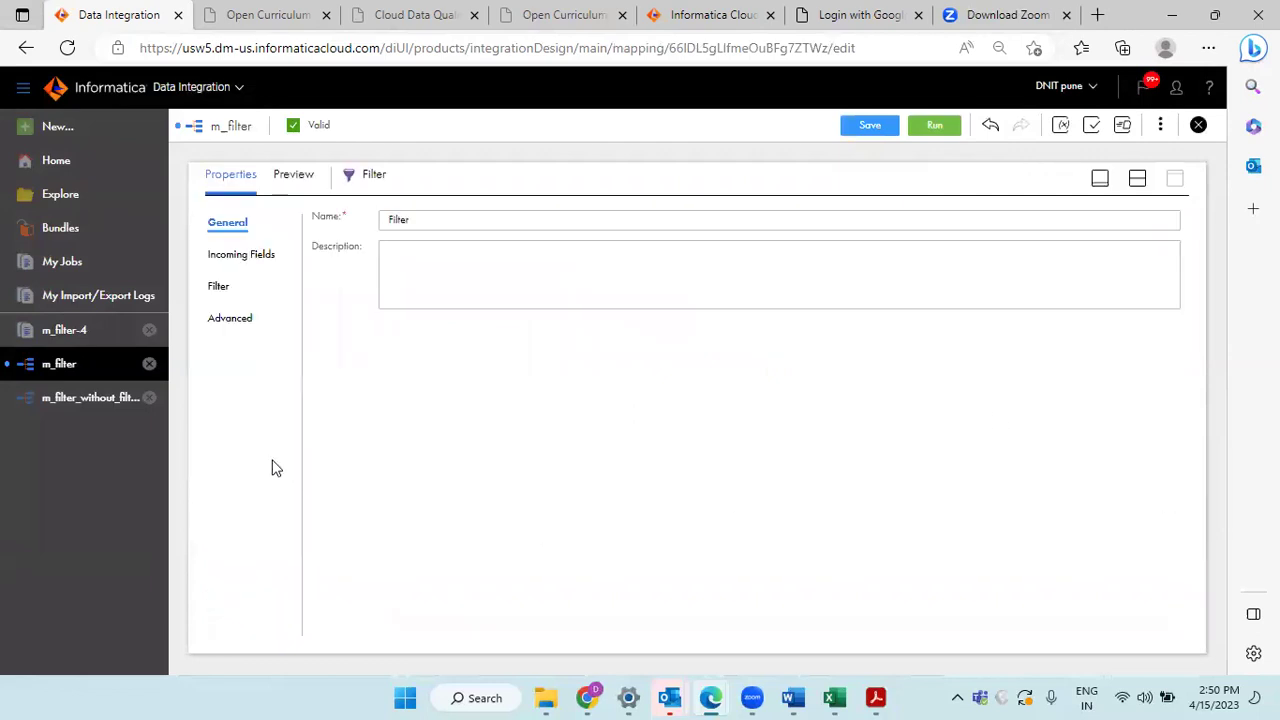
left_click(217, 291)
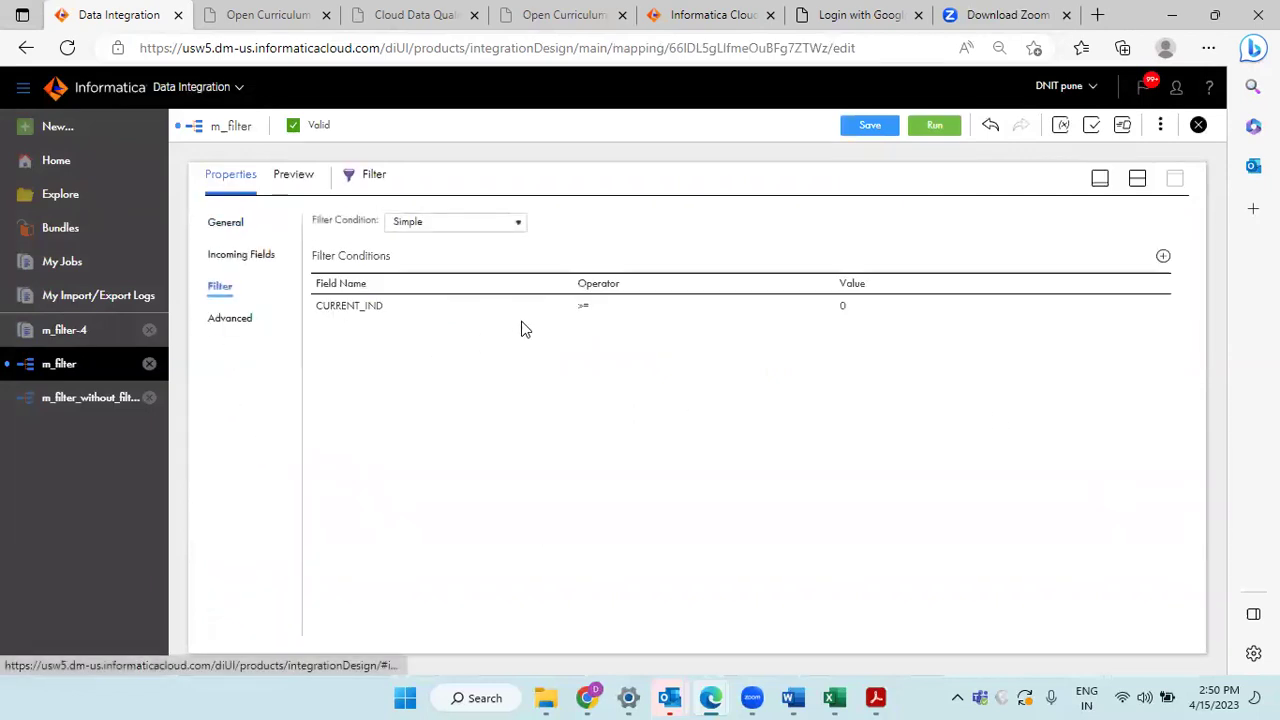
Step: View m_filter's Source details: R38_ORACLE_2 connection reading PDO_SRC
left_click(1137, 180)
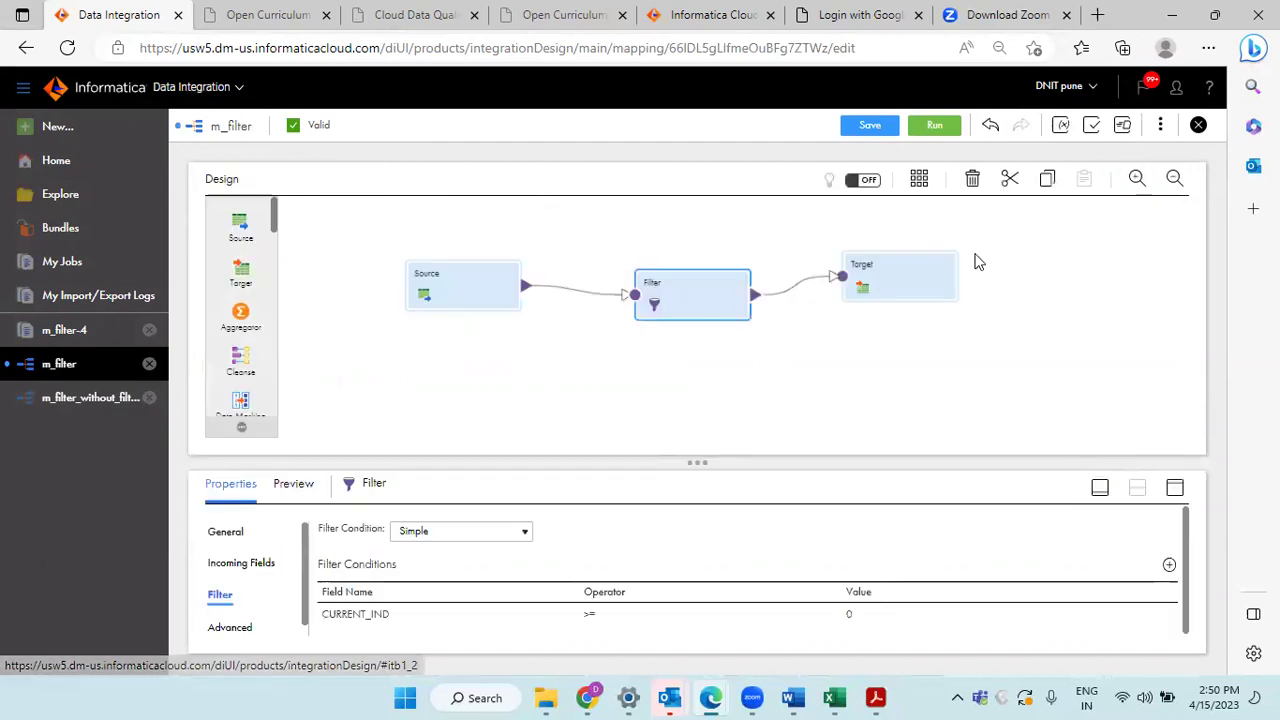
left_click(475, 304)
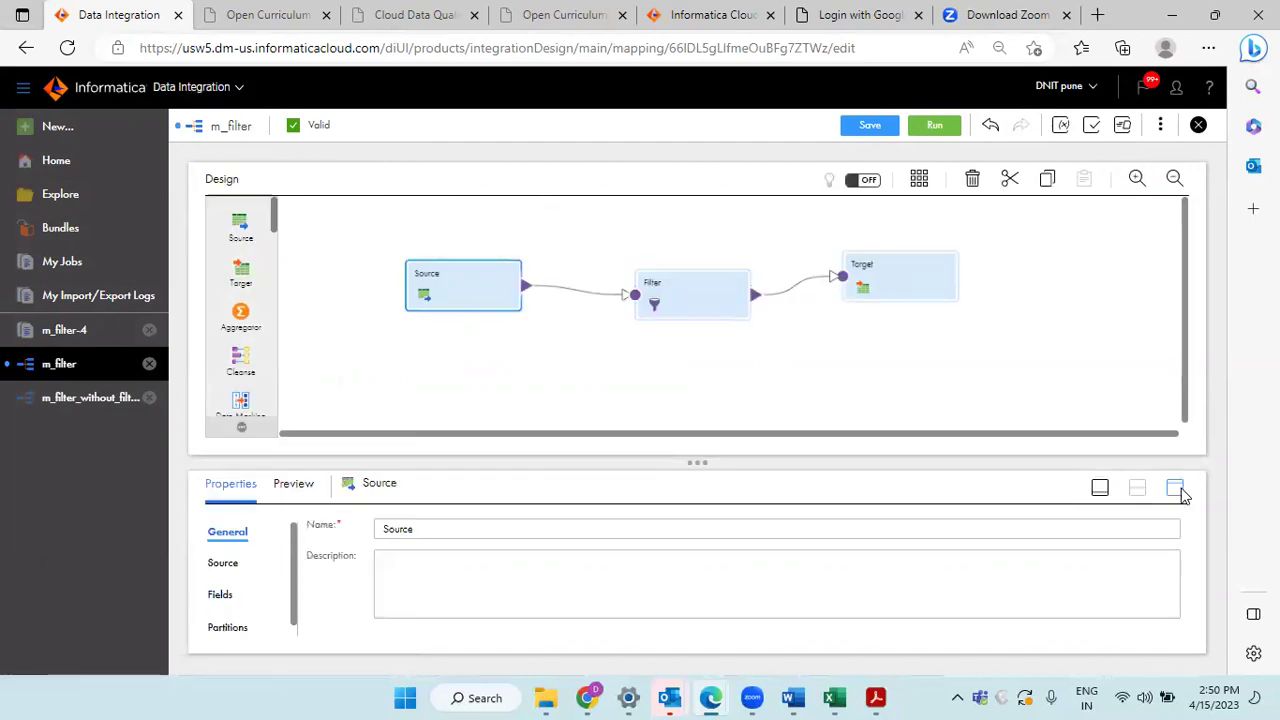
left_click(1176, 487)
left_click(224, 256)
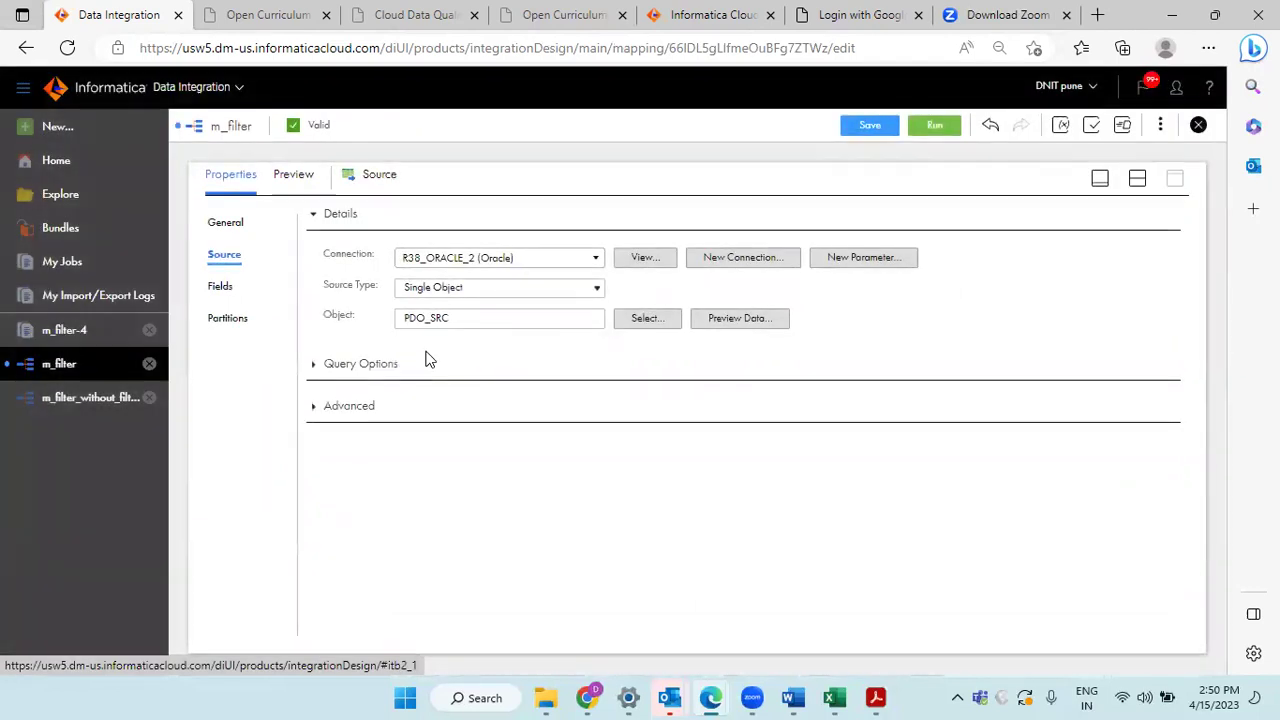
Step: Search Windows for 'sql' and launch Oracle SQL Developer
left_click(470, 697)
type("sql")
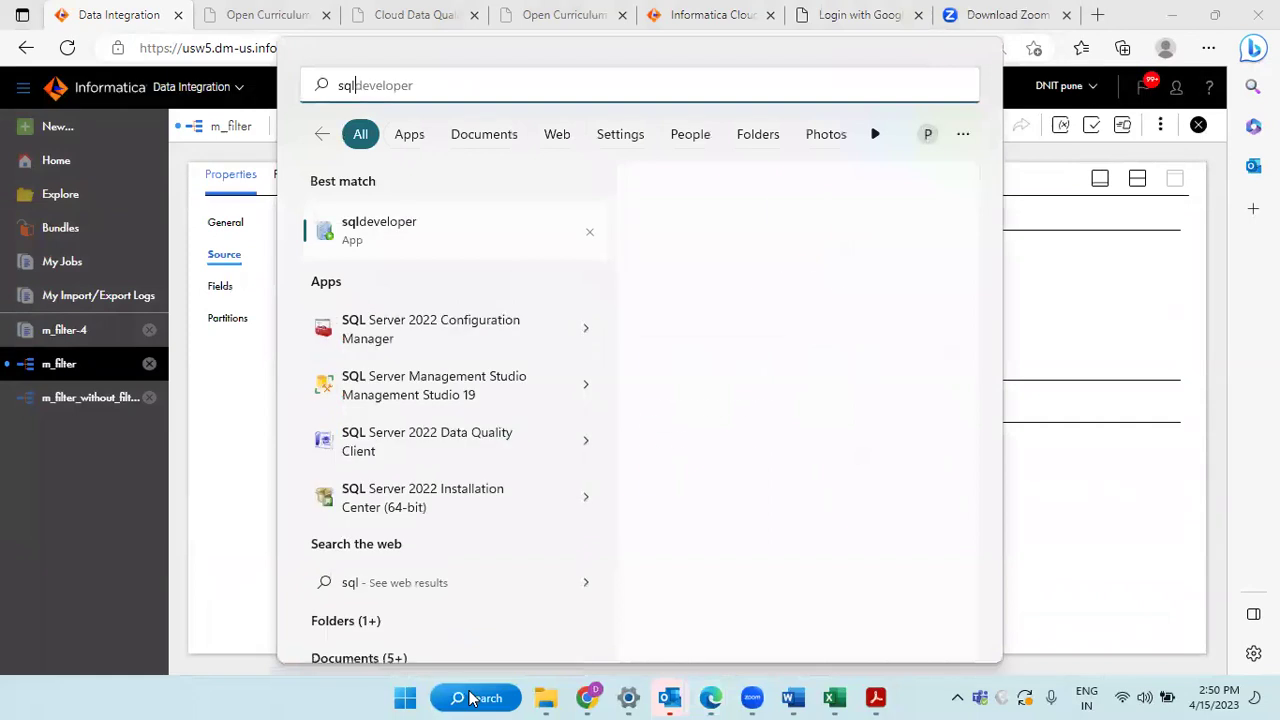
left_click(420, 212)
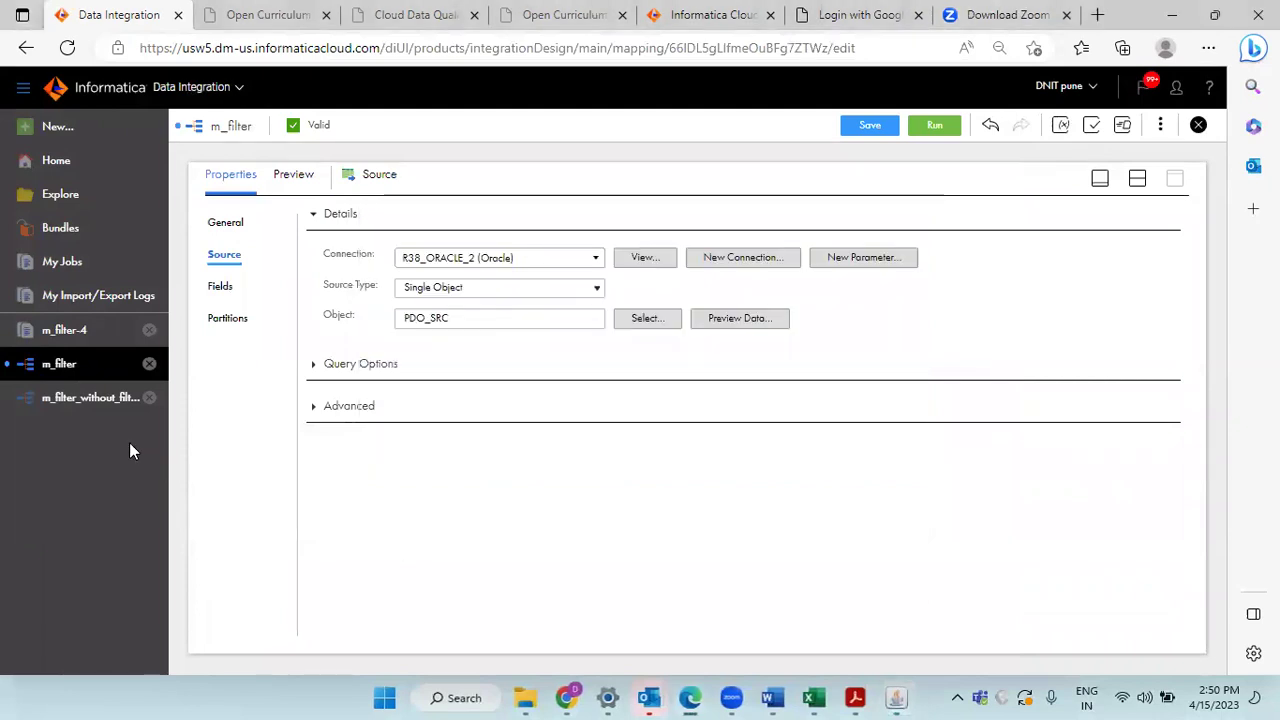
Step: In m_filter_without_filter_trx, view the Source's custom query on pdo_src
left_click(70, 402)
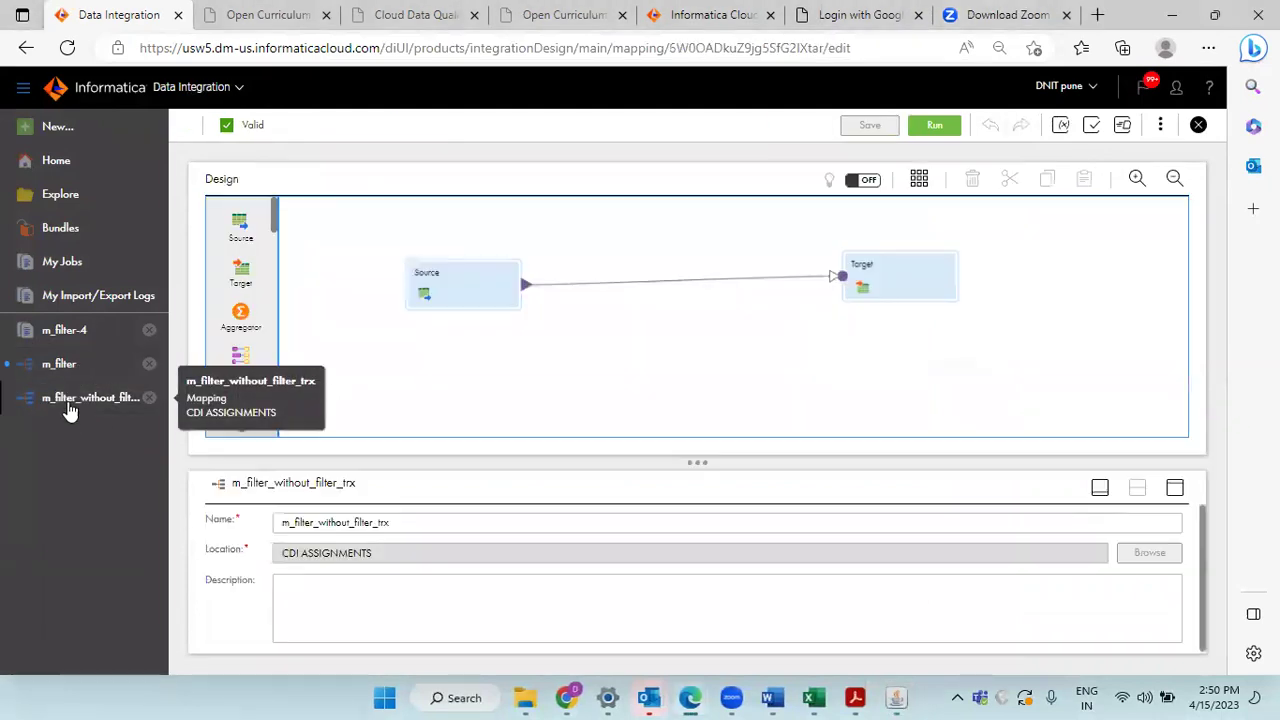
left_click(444, 291)
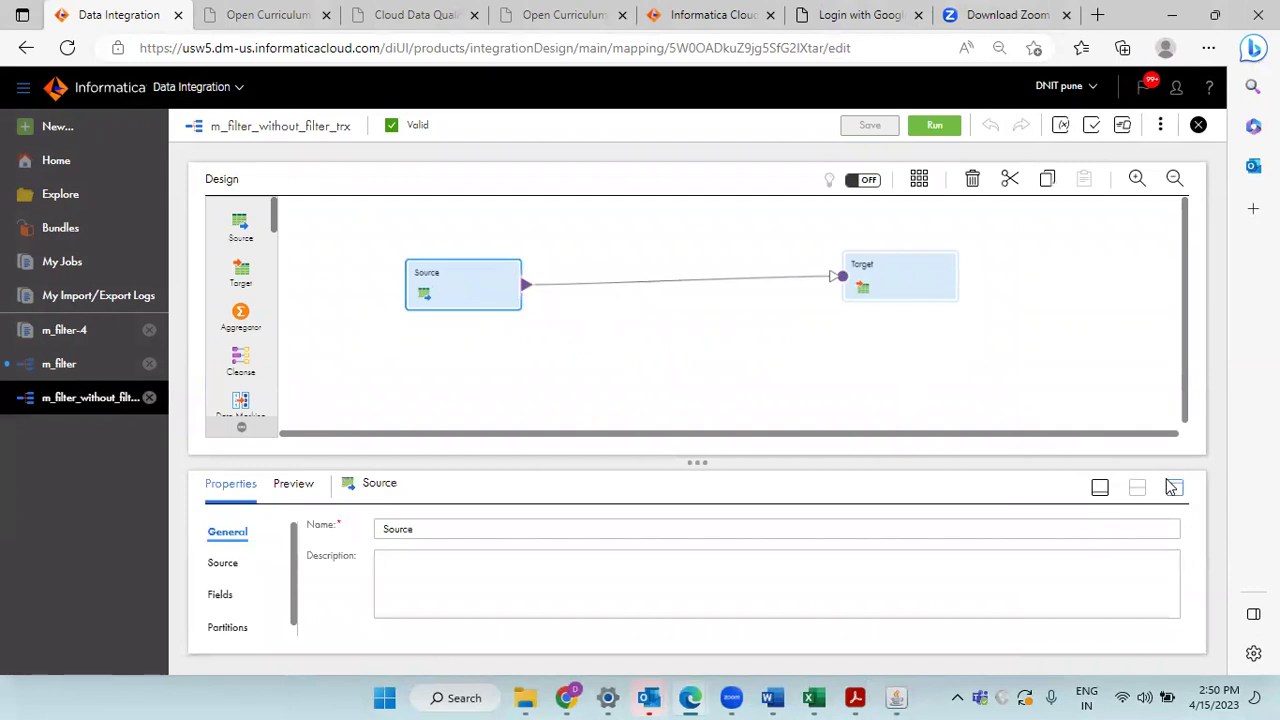
left_click(1175, 487)
left_click(226, 258)
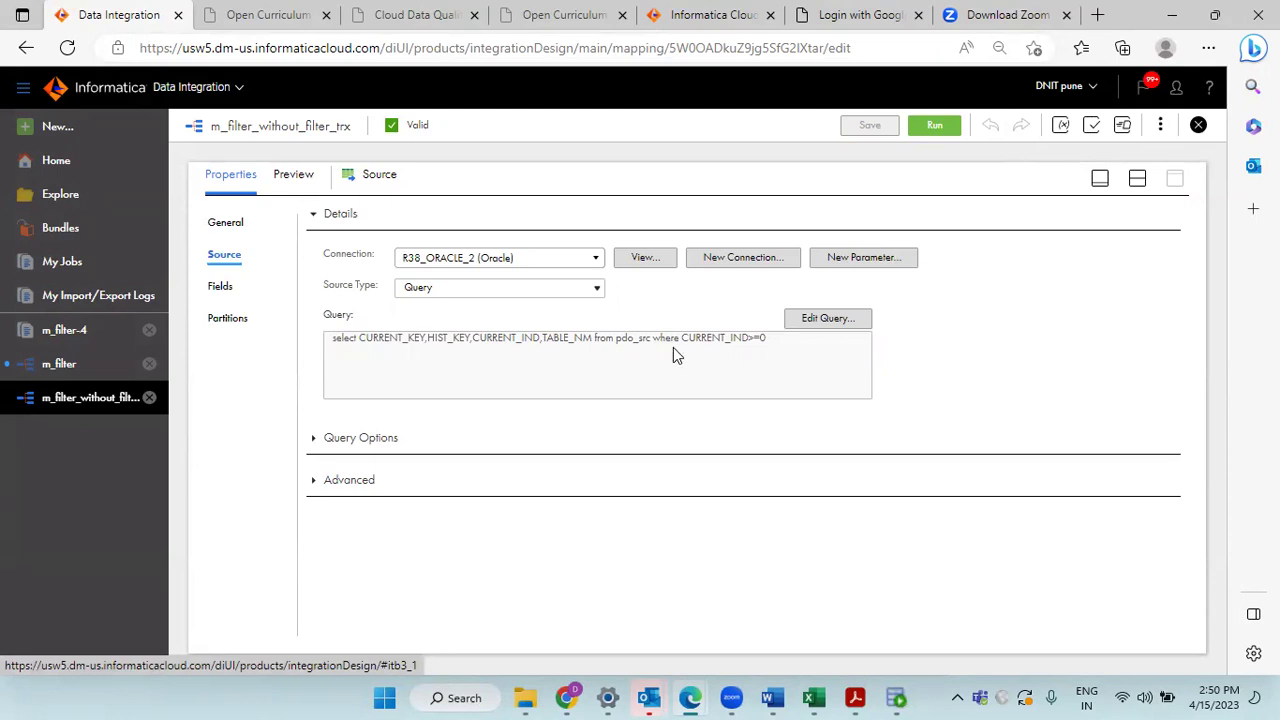
left_click(808, 323)
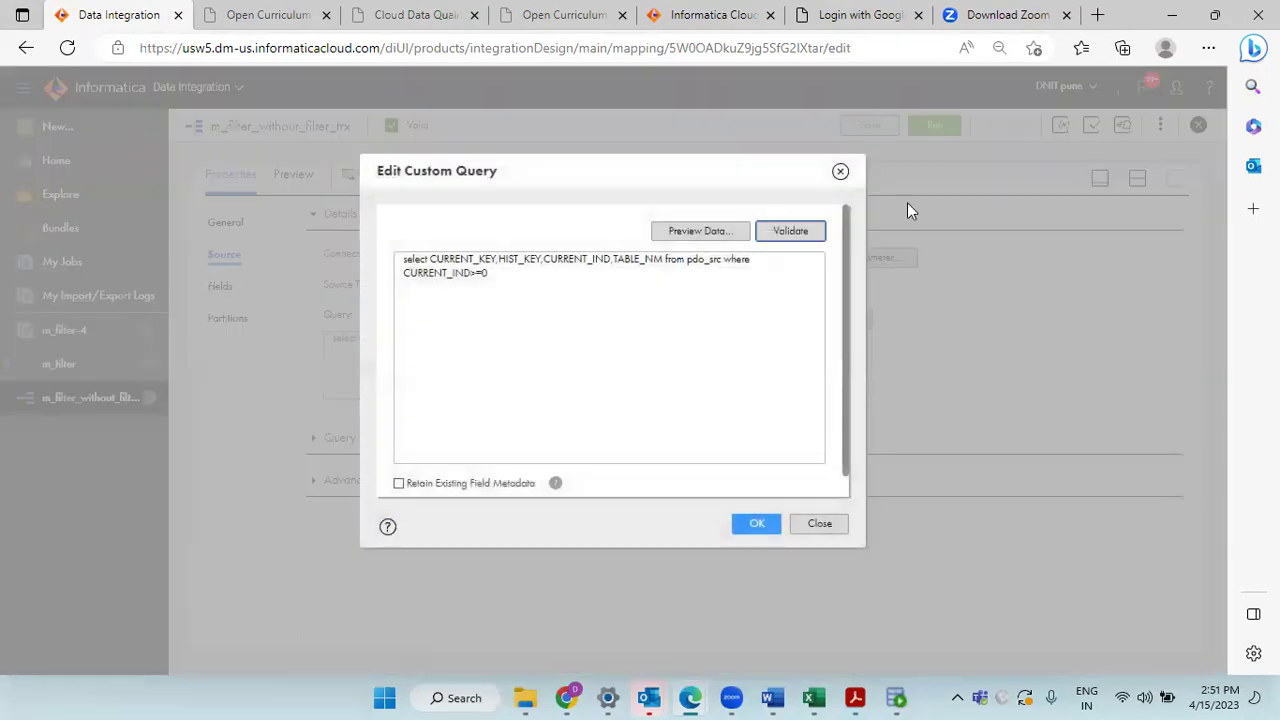
left_click(840, 172)
Step: Compare with m_filter's PDO_SRC source object and its Filter transformation
left_click(54, 366)
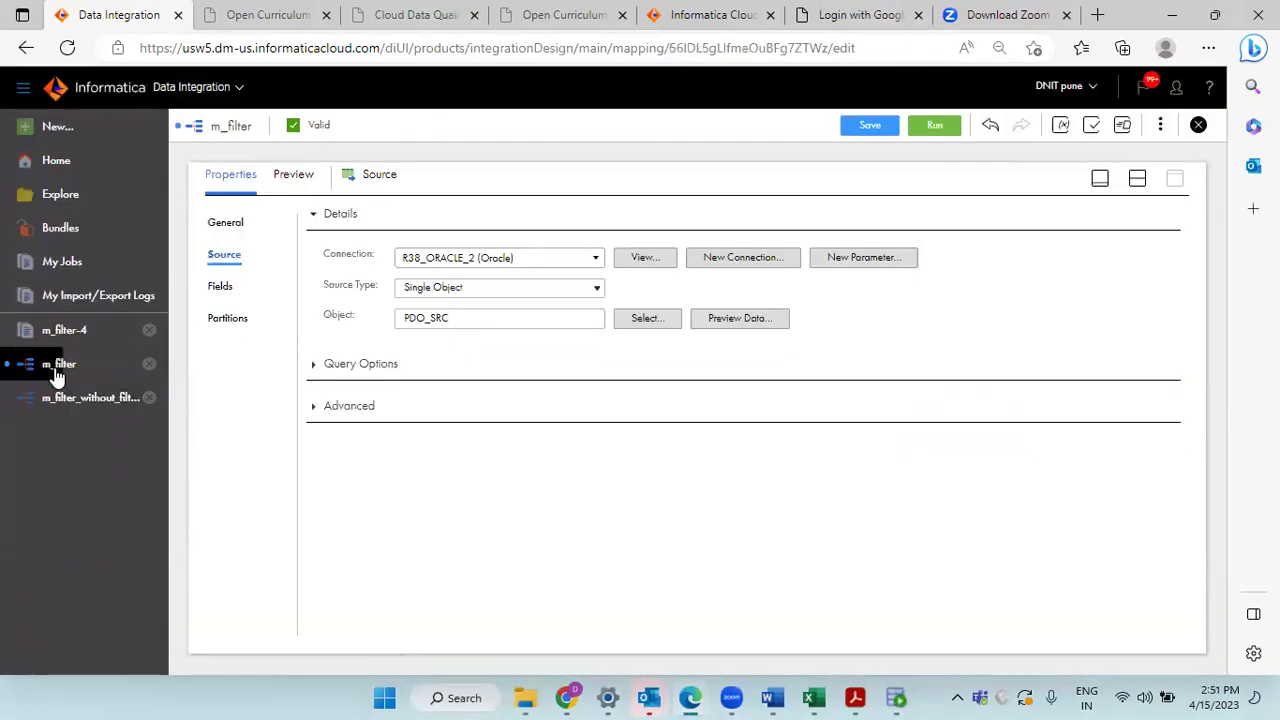
double_click(457, 318)
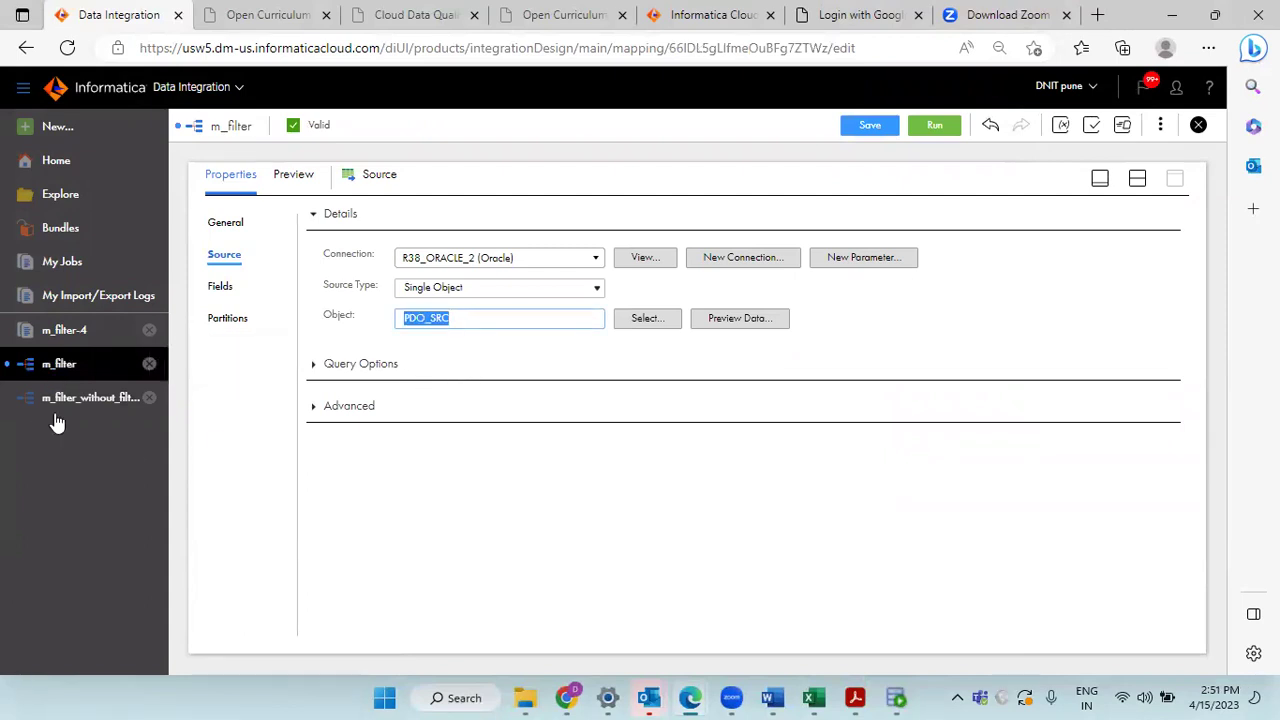
left_click(1137, 178)
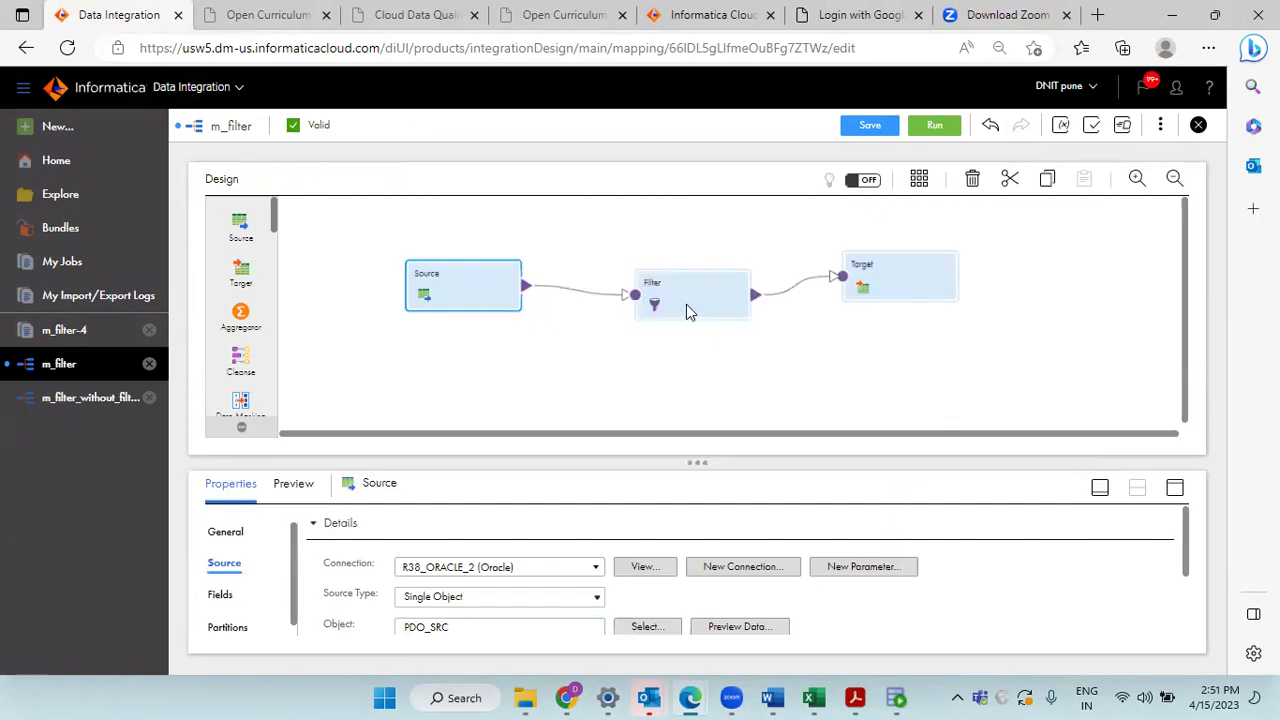
left_click(686, 304)
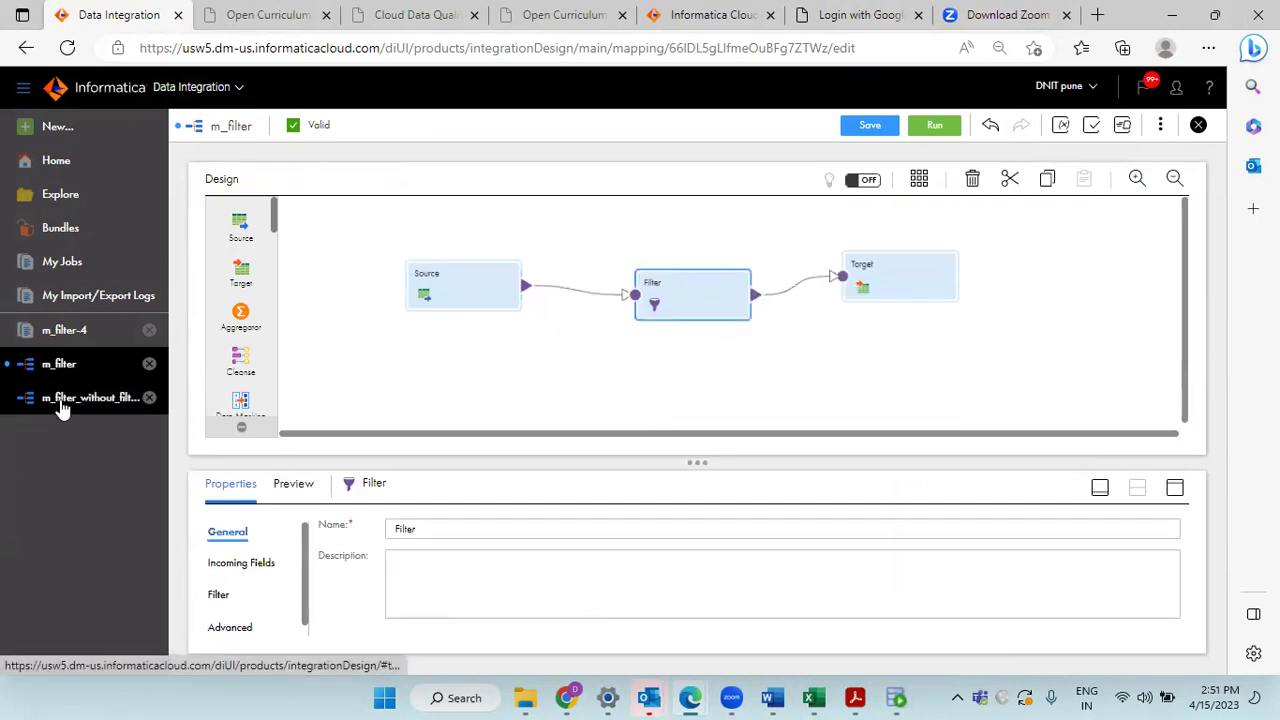
Step: Review m_filter_without_filter_trx's CURRENT_IND>=0 query again, then nudge its Source and Target nodes
left_click(62, 404)
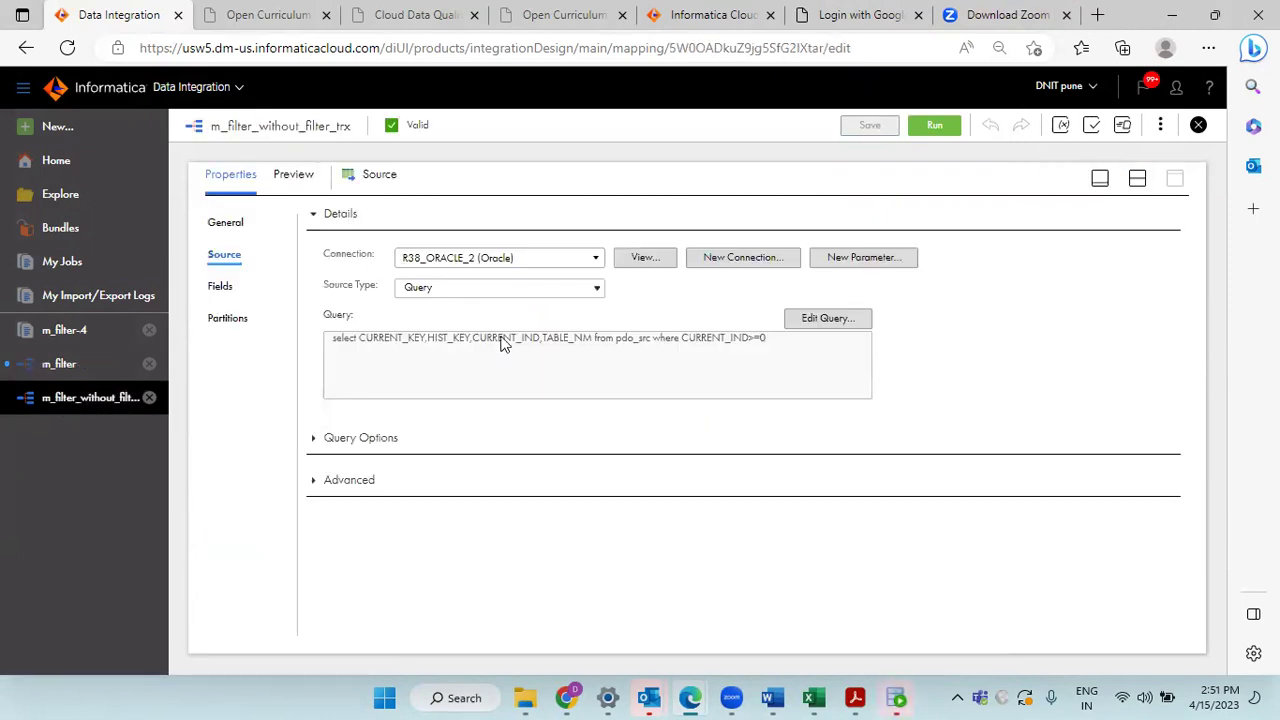
left_click(825, 319)
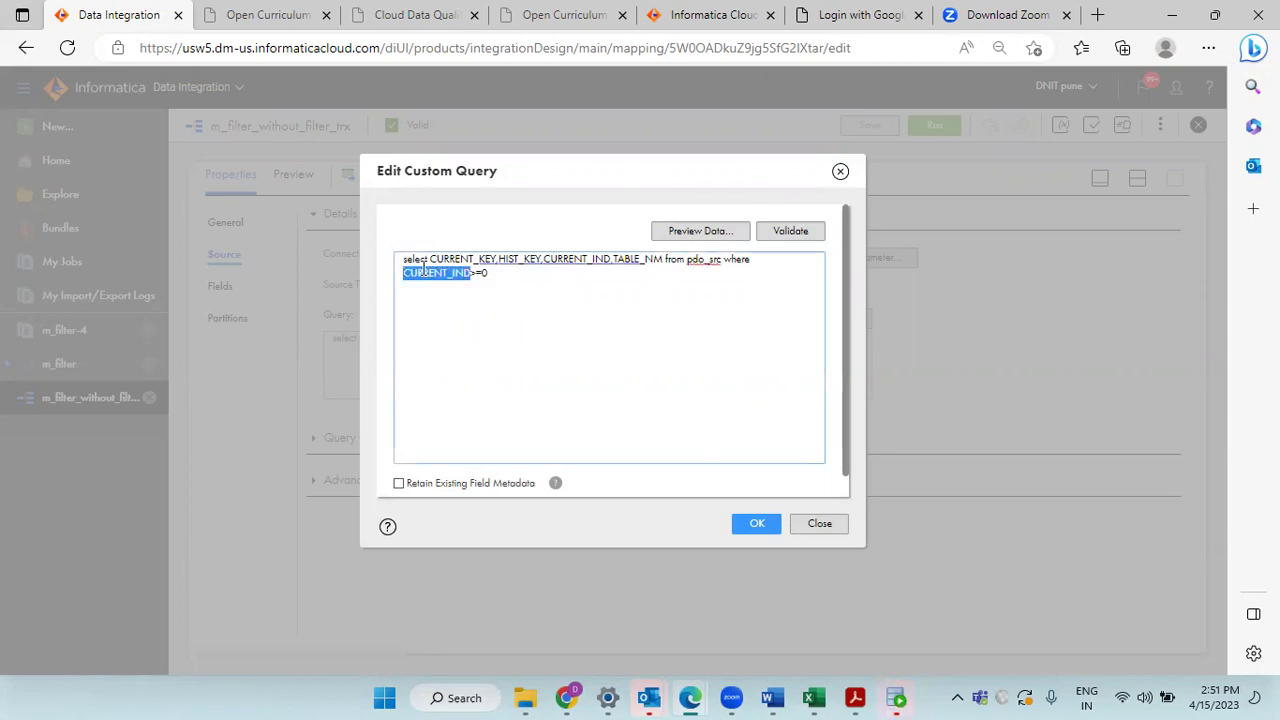
triple_click(457, 274)
left_click(476, 277)
triple_click(474, 278)
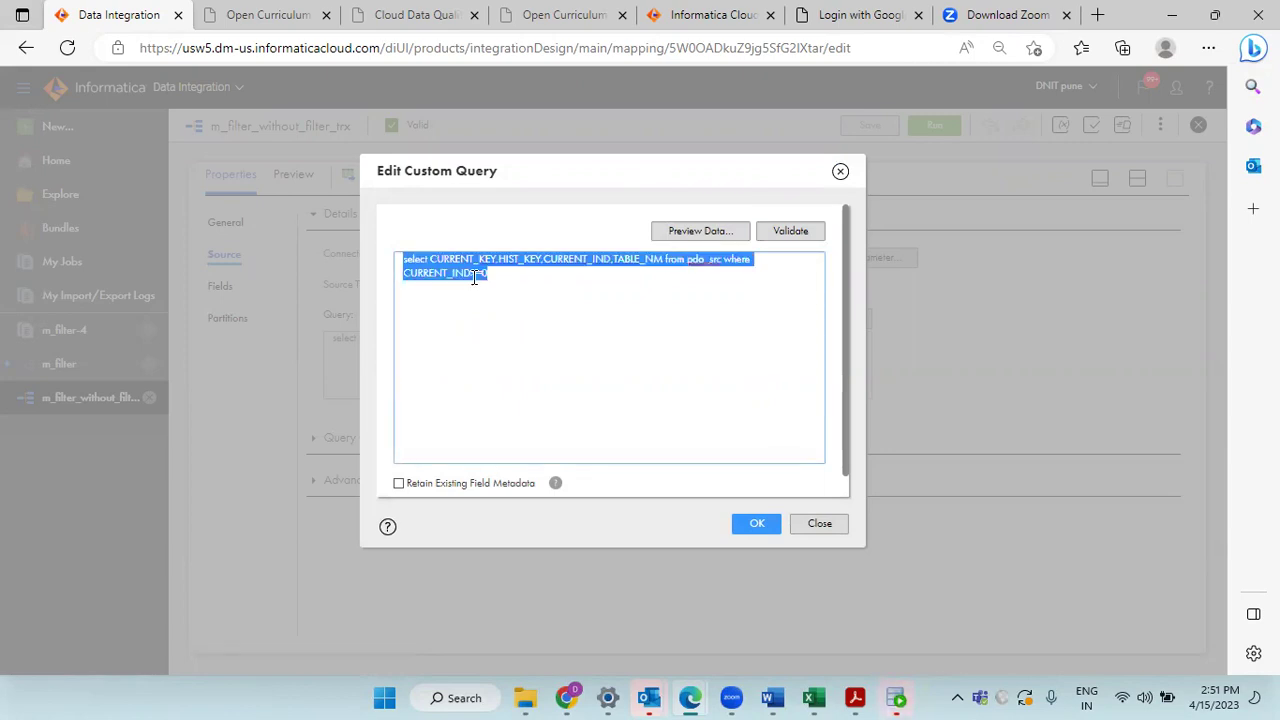
left_click(840, 172)
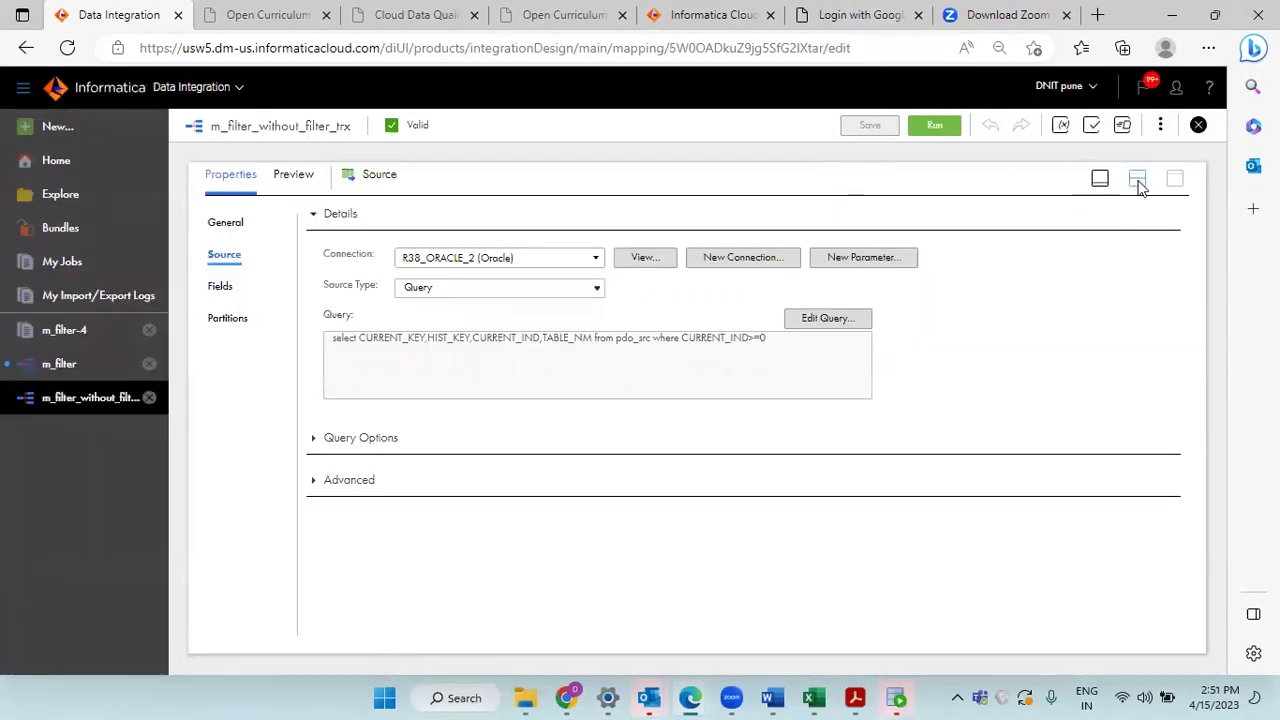
left_click(1137, 179)
left_click_drag(456, 303, 453, 295)
left_click_drag(911, 276, 868, 276)
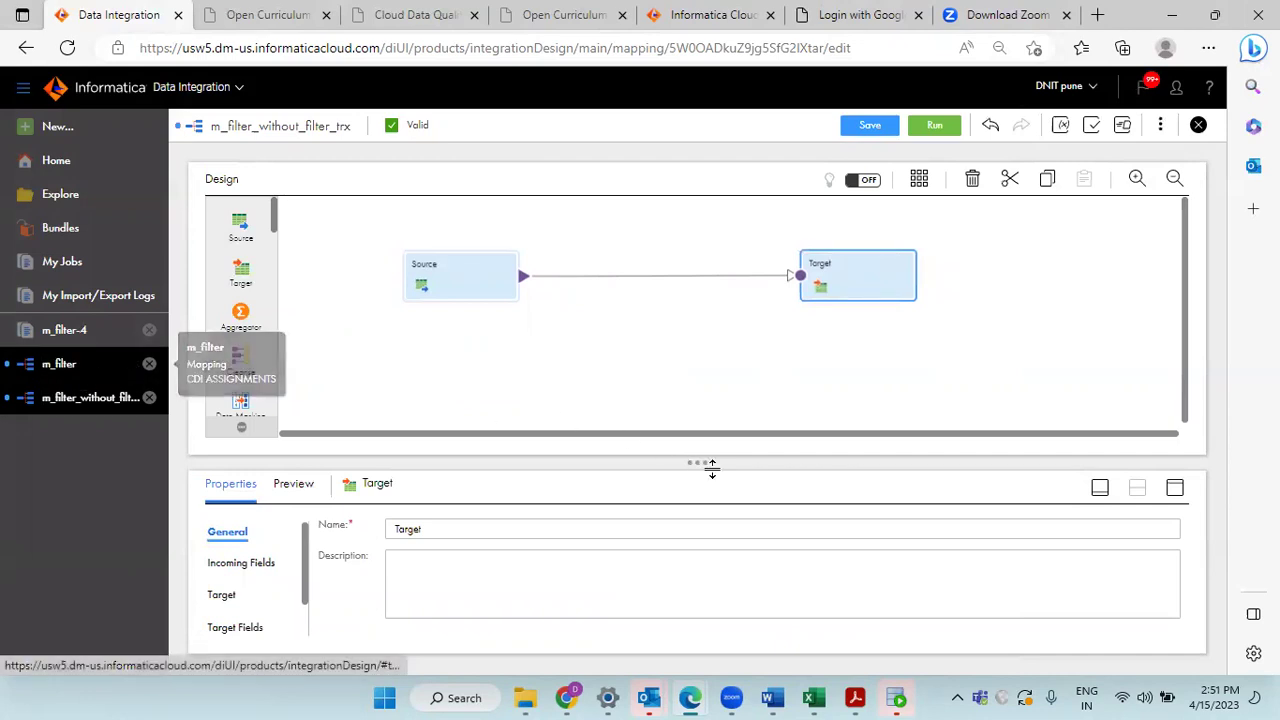
Step: Connect to the hr connection in SQL Developer, entering the password
left_click(610, 697)
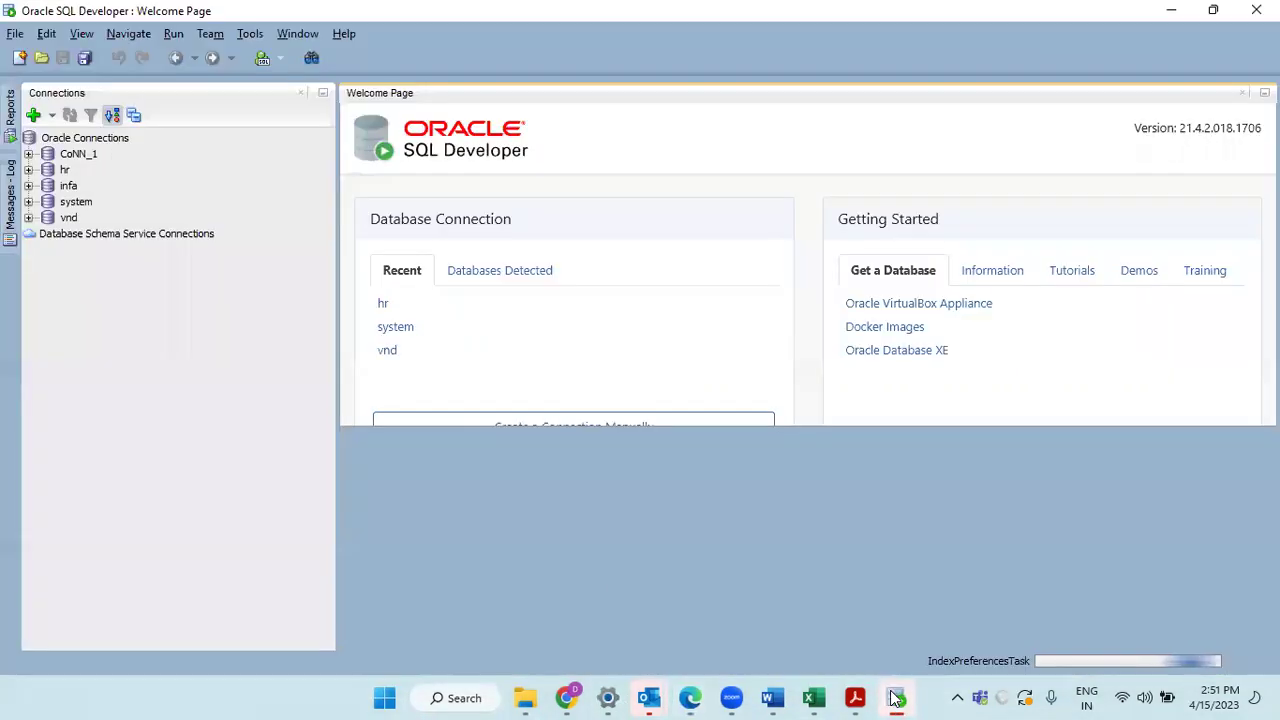
double_click(68, 170)
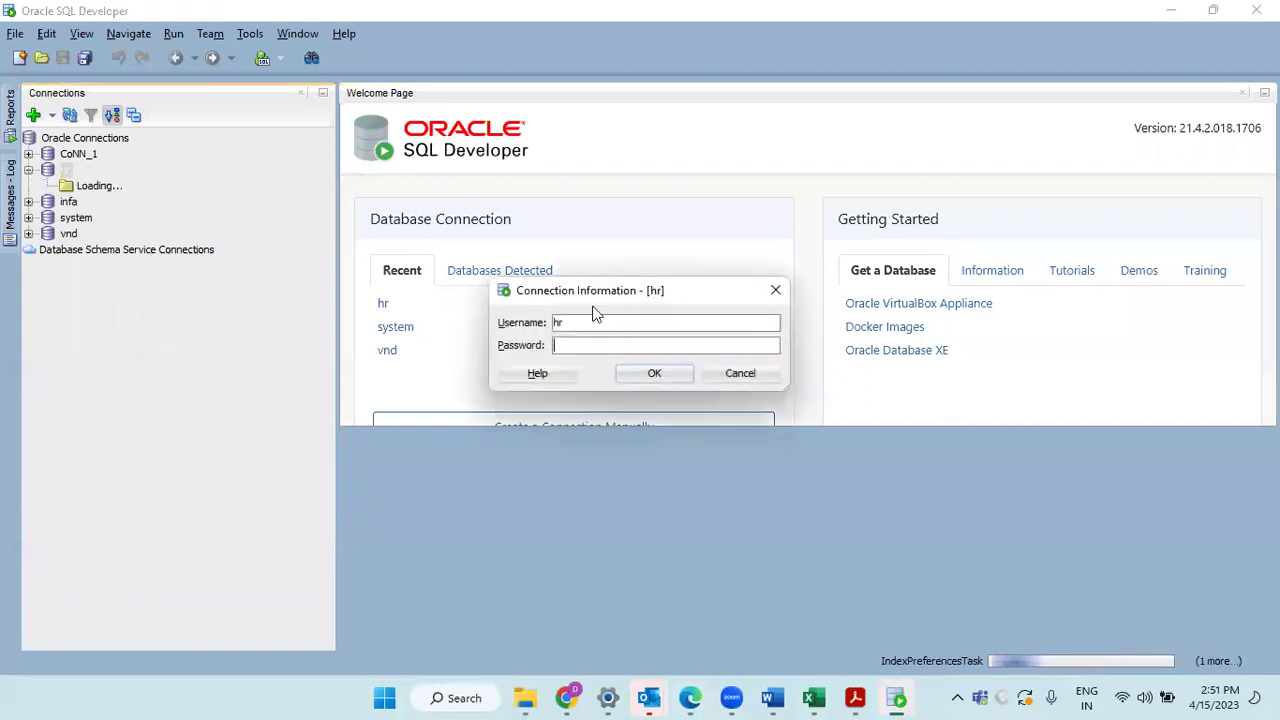
type("hr")
left_click(660, 374)
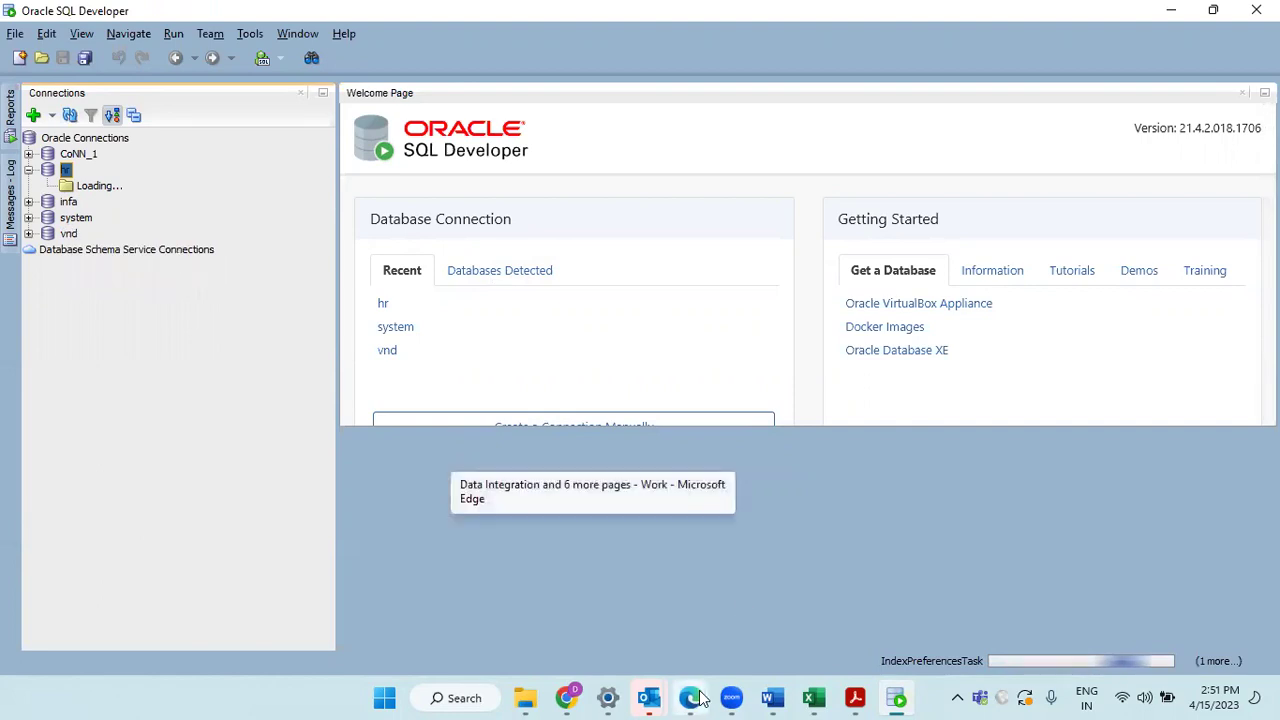
Step: Flip between the m_filter and m_filter_without_filter_trx mappings in the browser
mouse_move(700, 697)
left_click(628, 628)
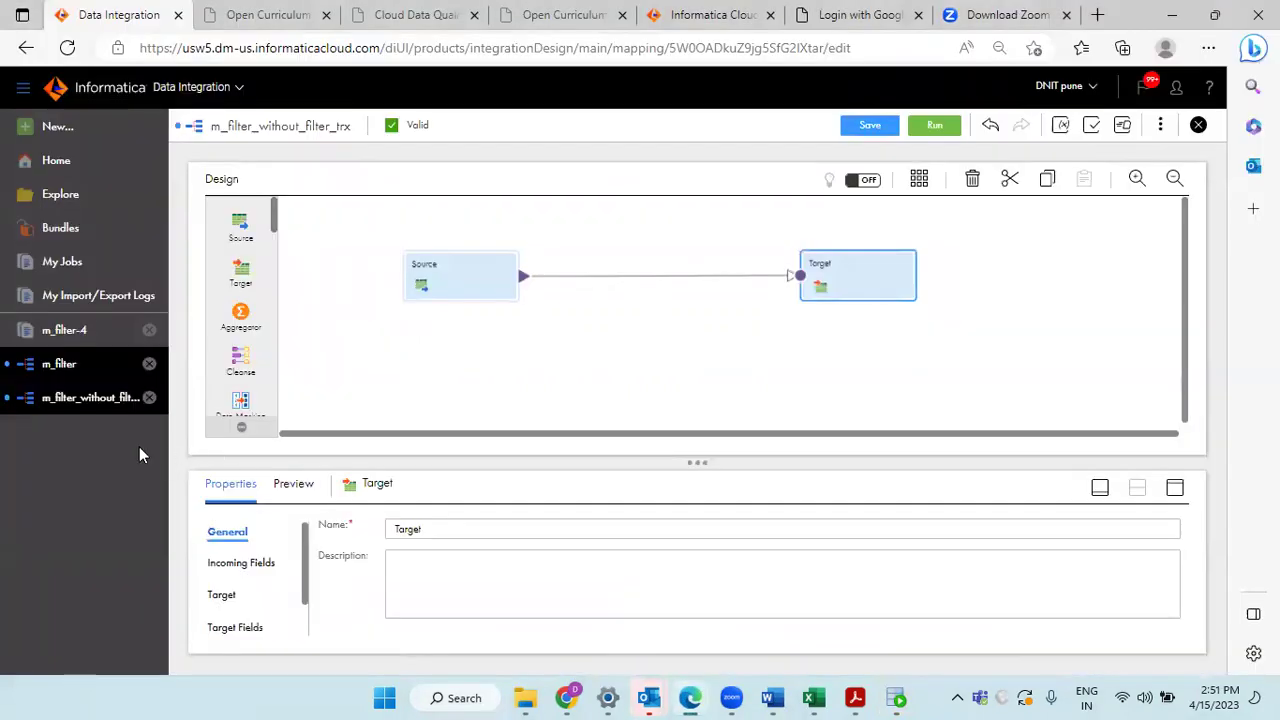
left_click(50, 370)
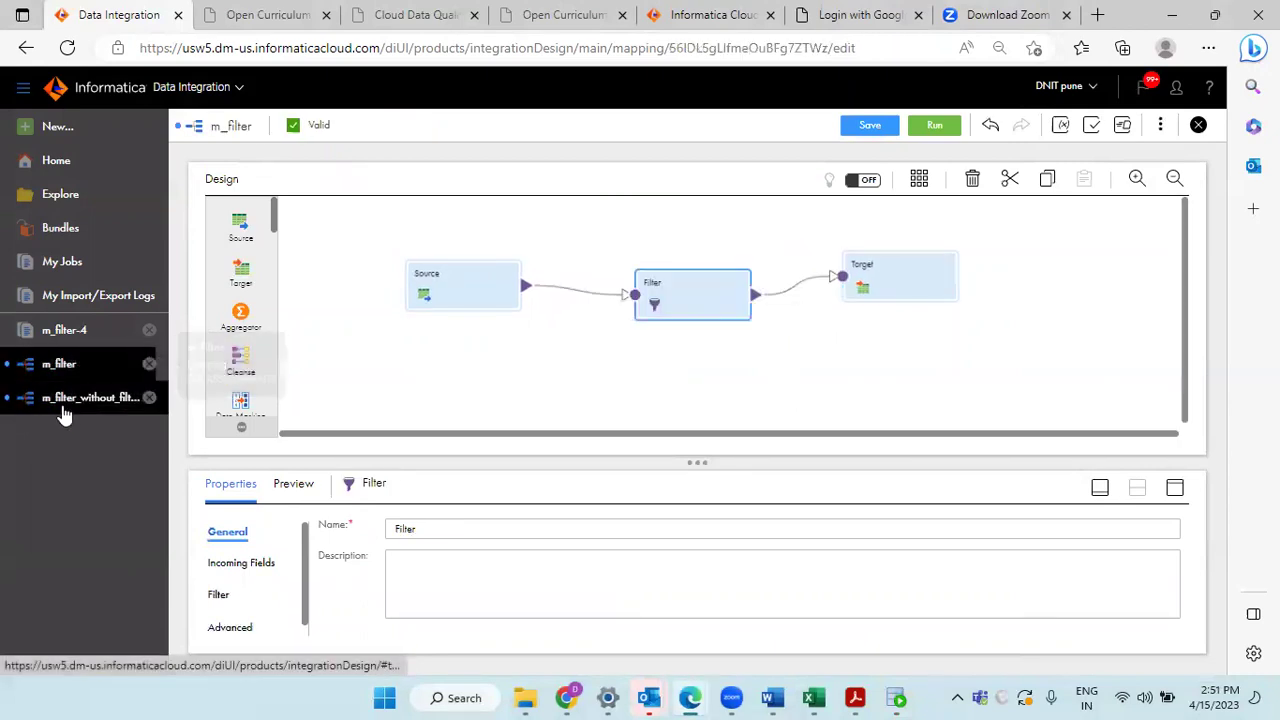
left_click(62, 400)
left_click(60, 365)
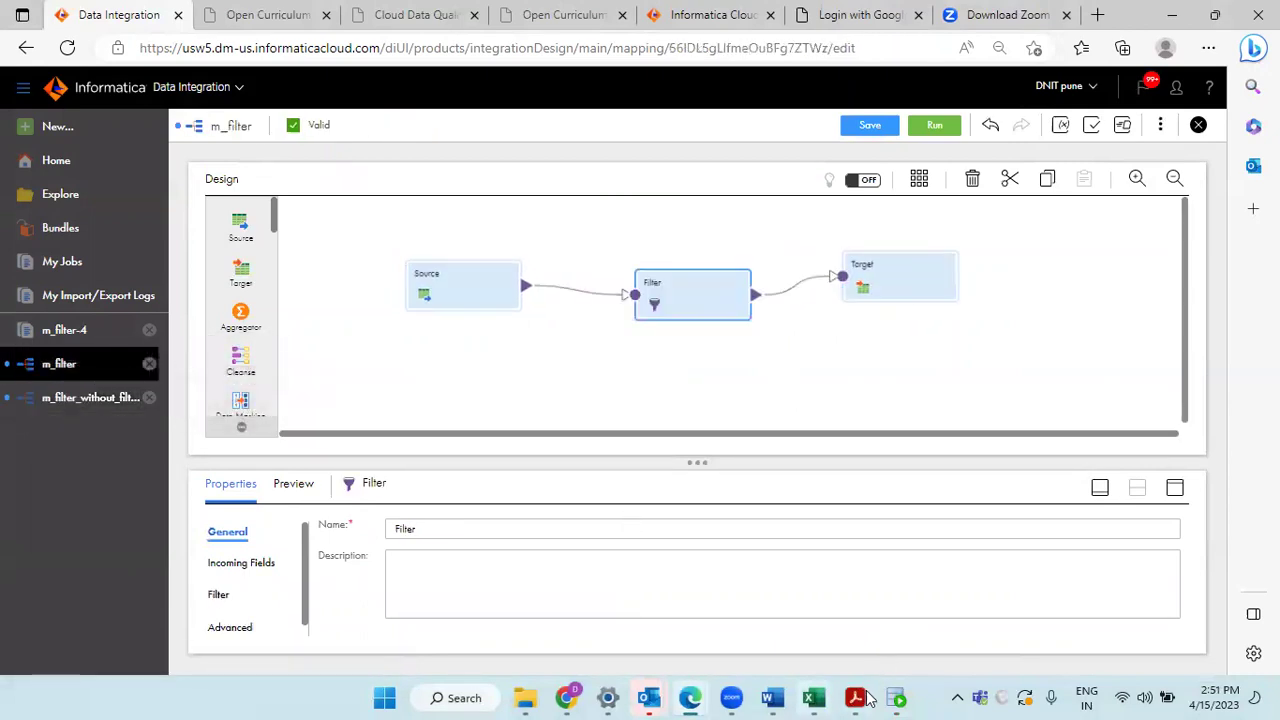
Step: Expand hr's Tables (Filtered) list and scroll down to the PDO tables
left_click(897, 698)
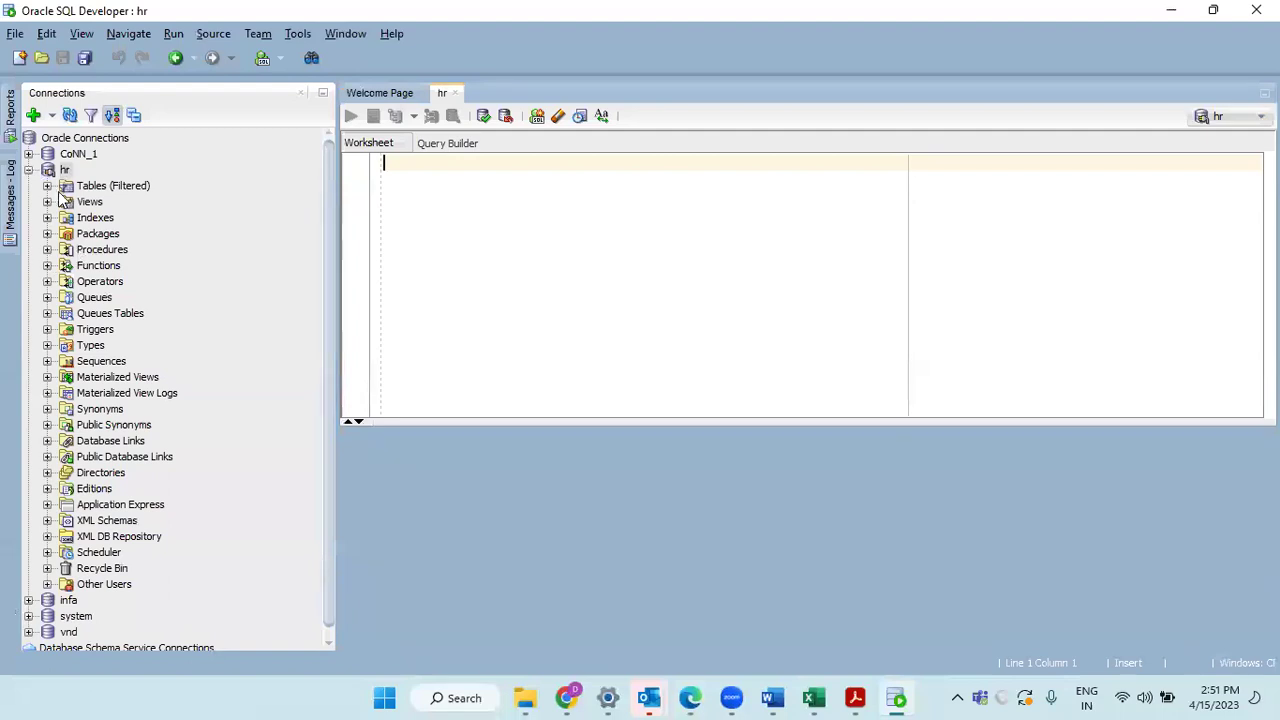
left_click(47, 186)
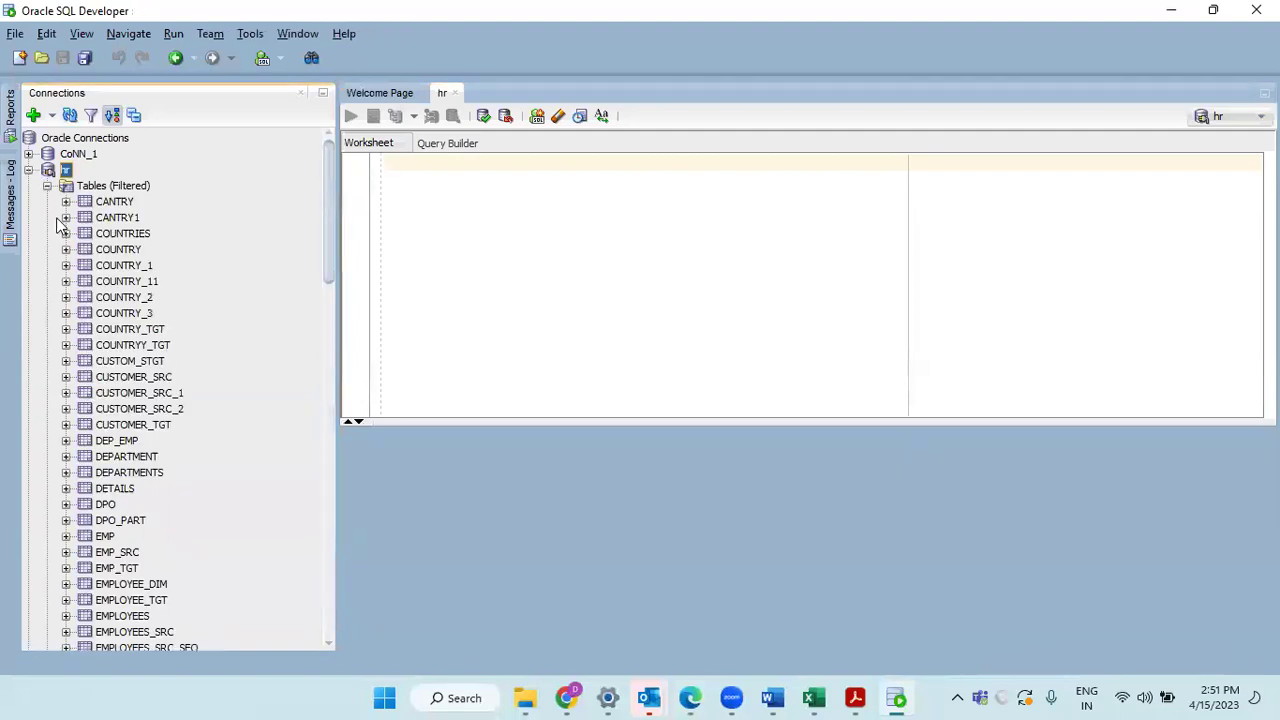
scroll(75, 300, "down", 3)
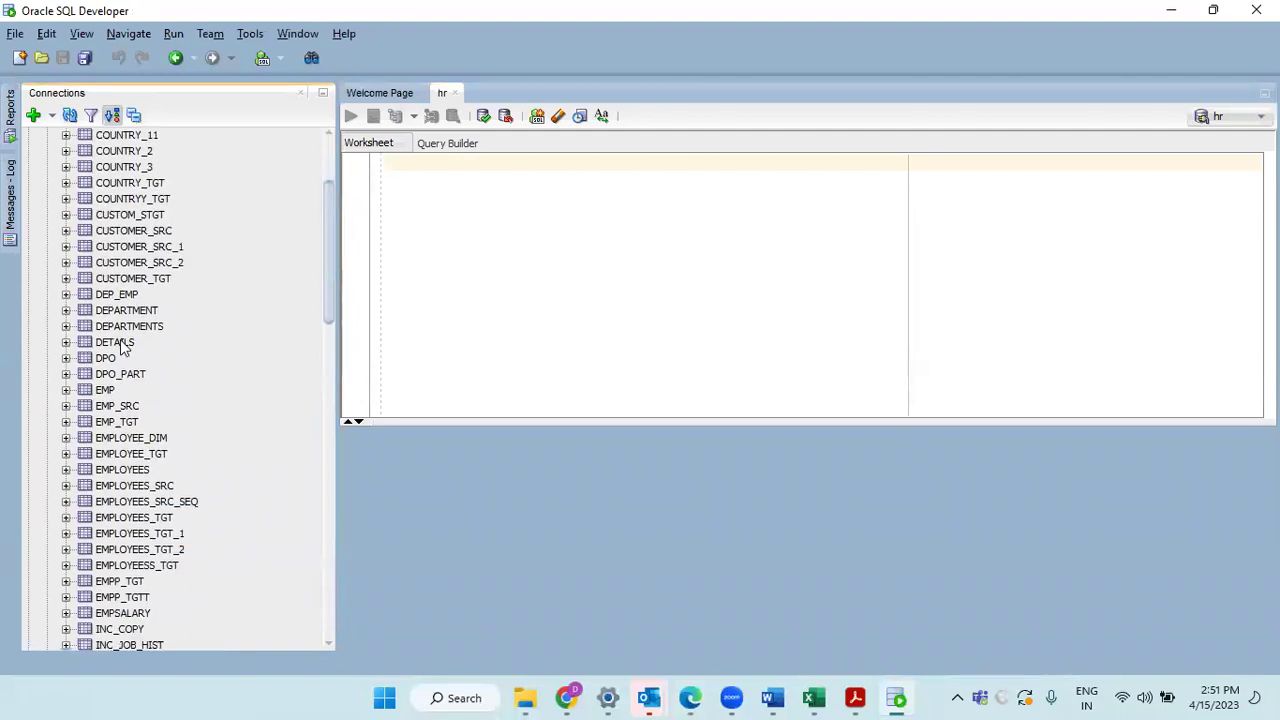
scroll(120, 345, "down", 9)
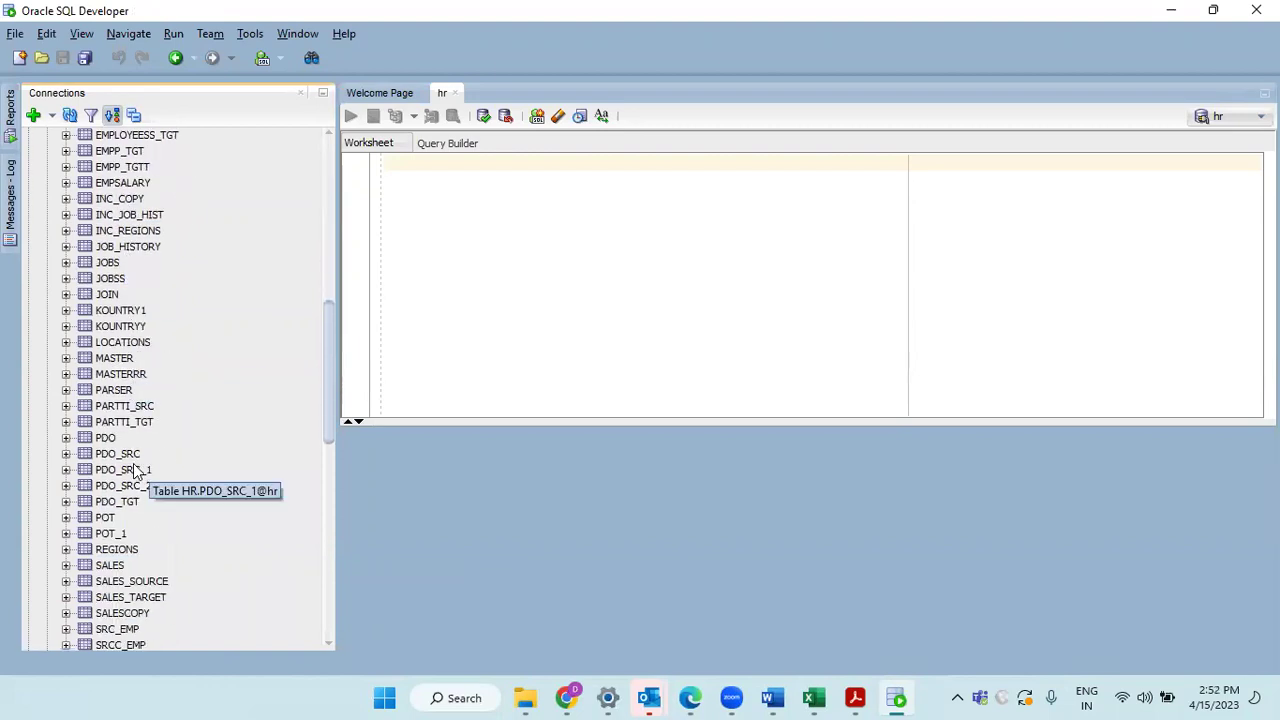
Step: Open PDO_SRC, view its Data rows, then return to the hr worksheet
double_click(125, 454)
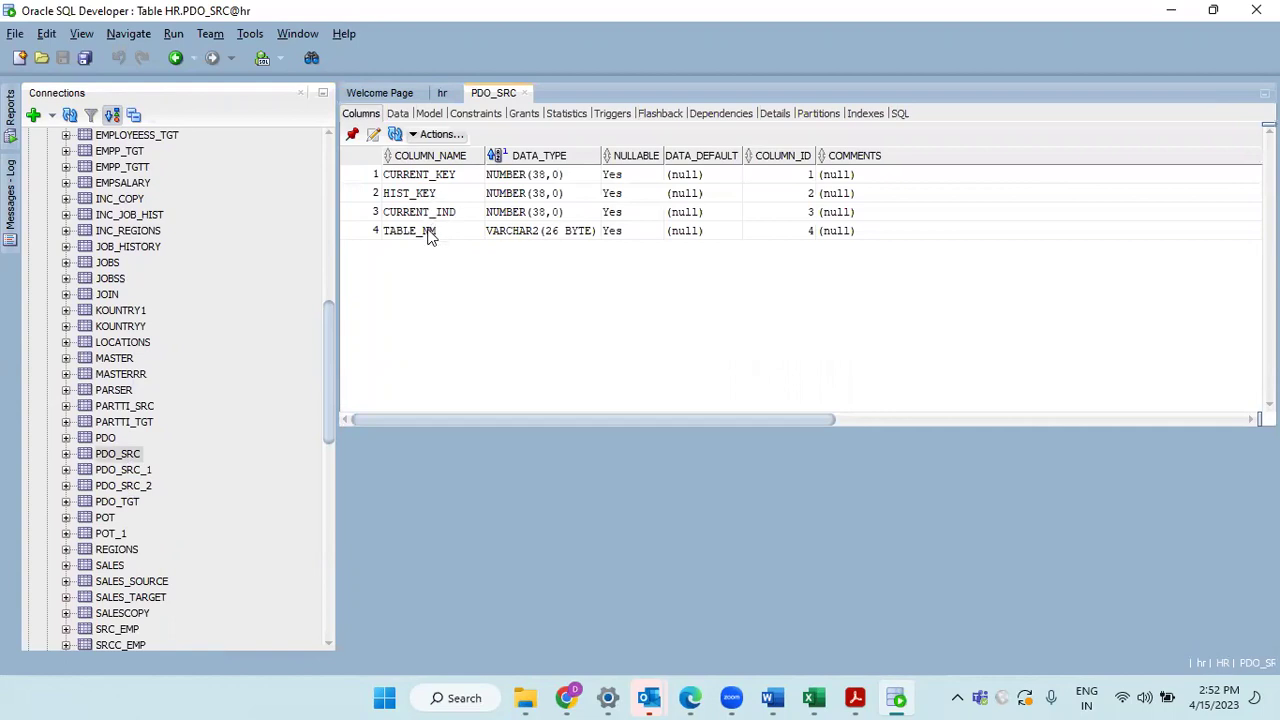
left_click(397, 113)
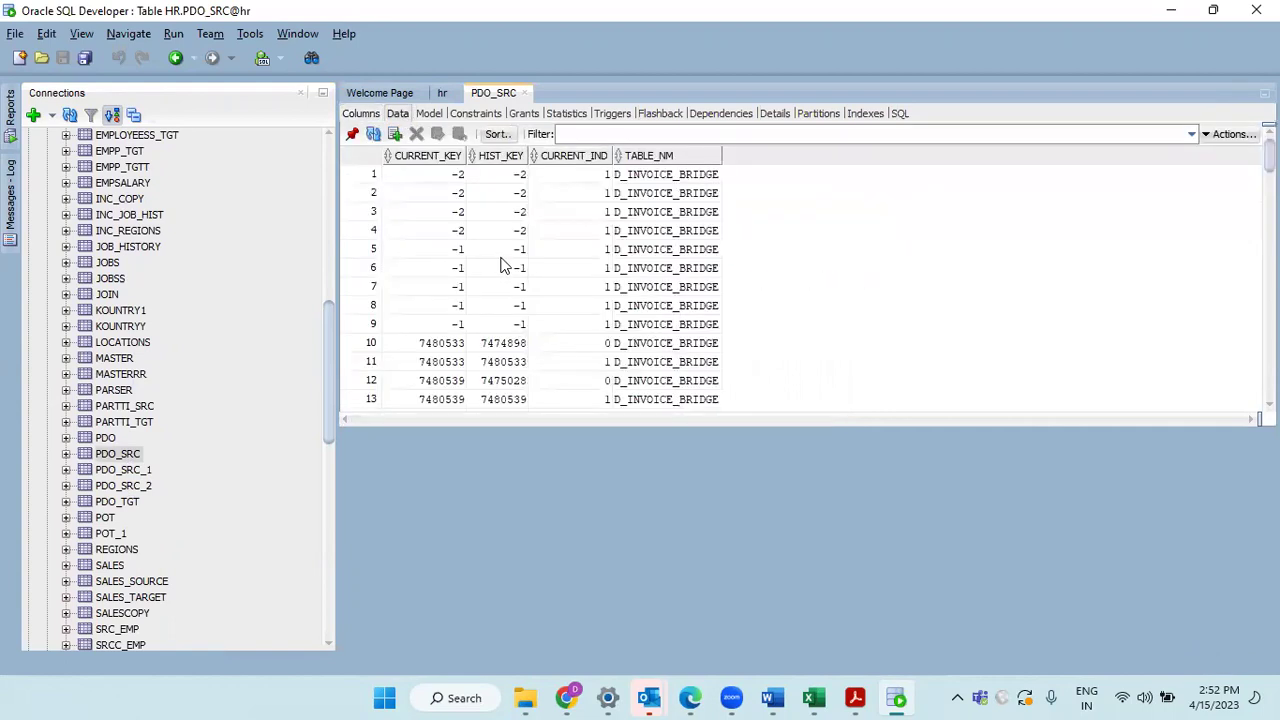
left_click(442, 92)
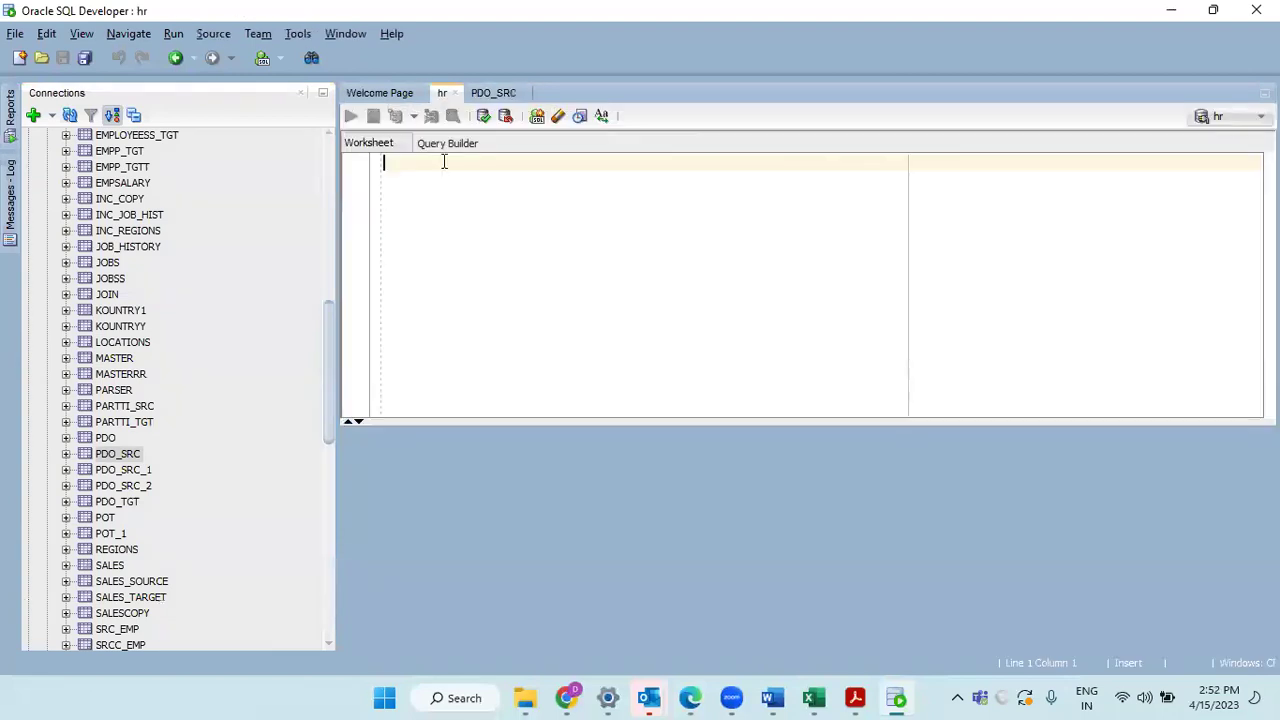
left_click(490, 93)
left_click(442, 93)
Step: Run 'select count(*) from pdo_src', which returns 230475 rows
type("sel")
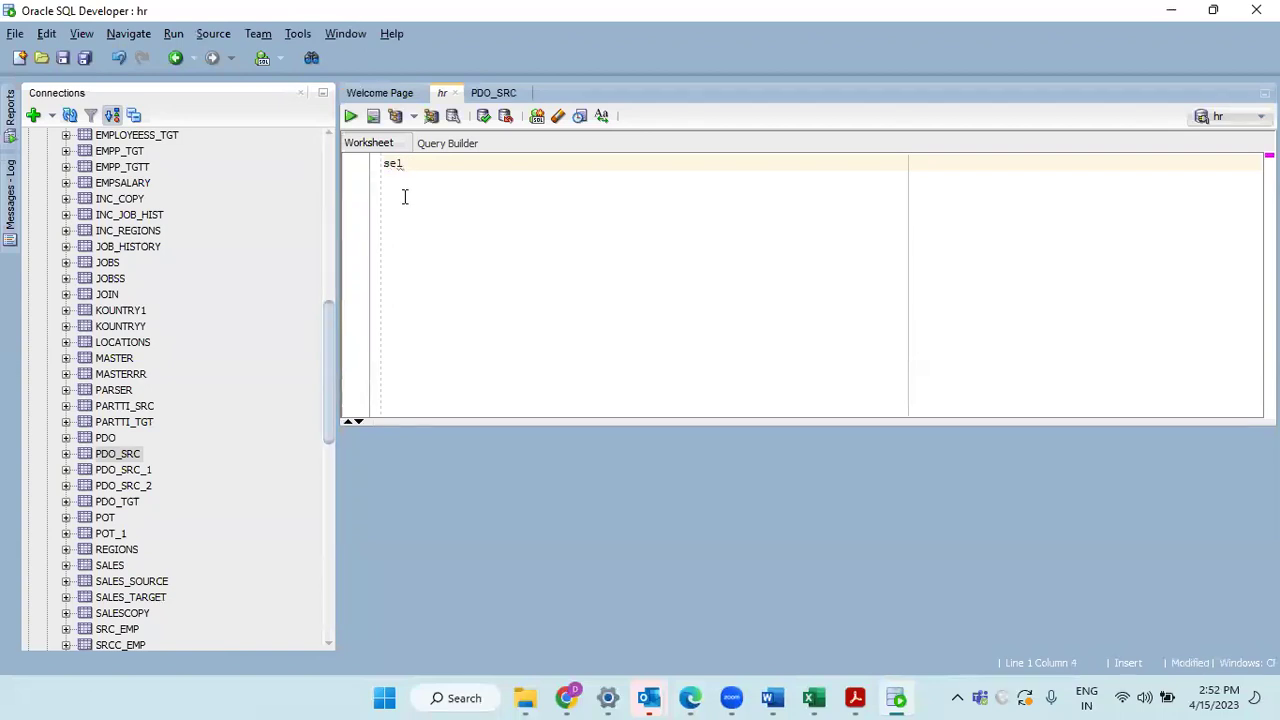
type("ect count(*) from")
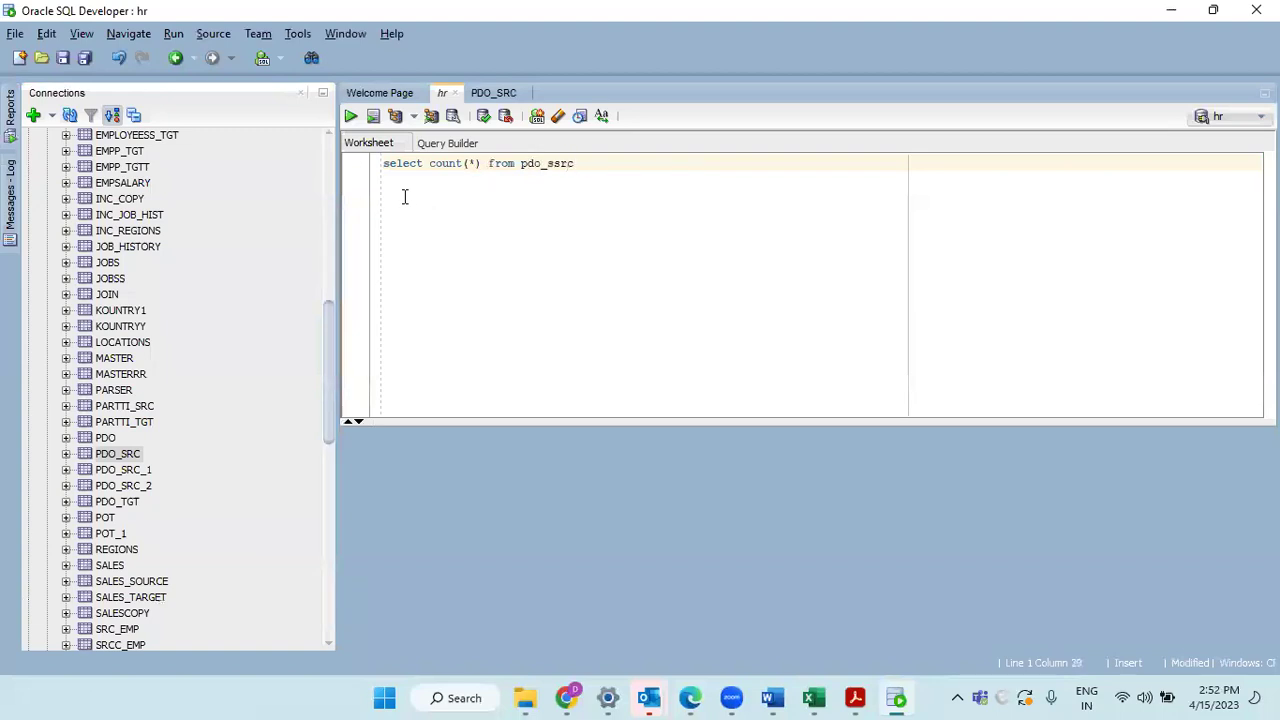
type(" pdo_src")
triple_click(443, 163)
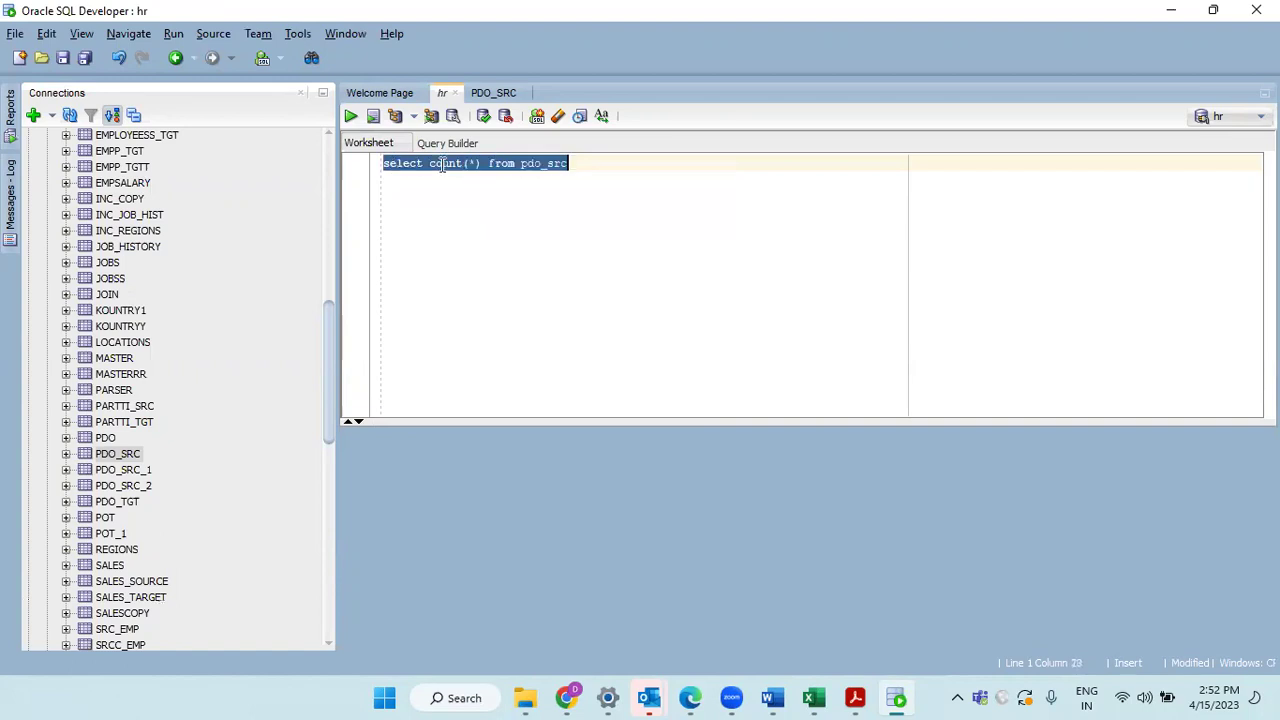
left_click(351, 116)
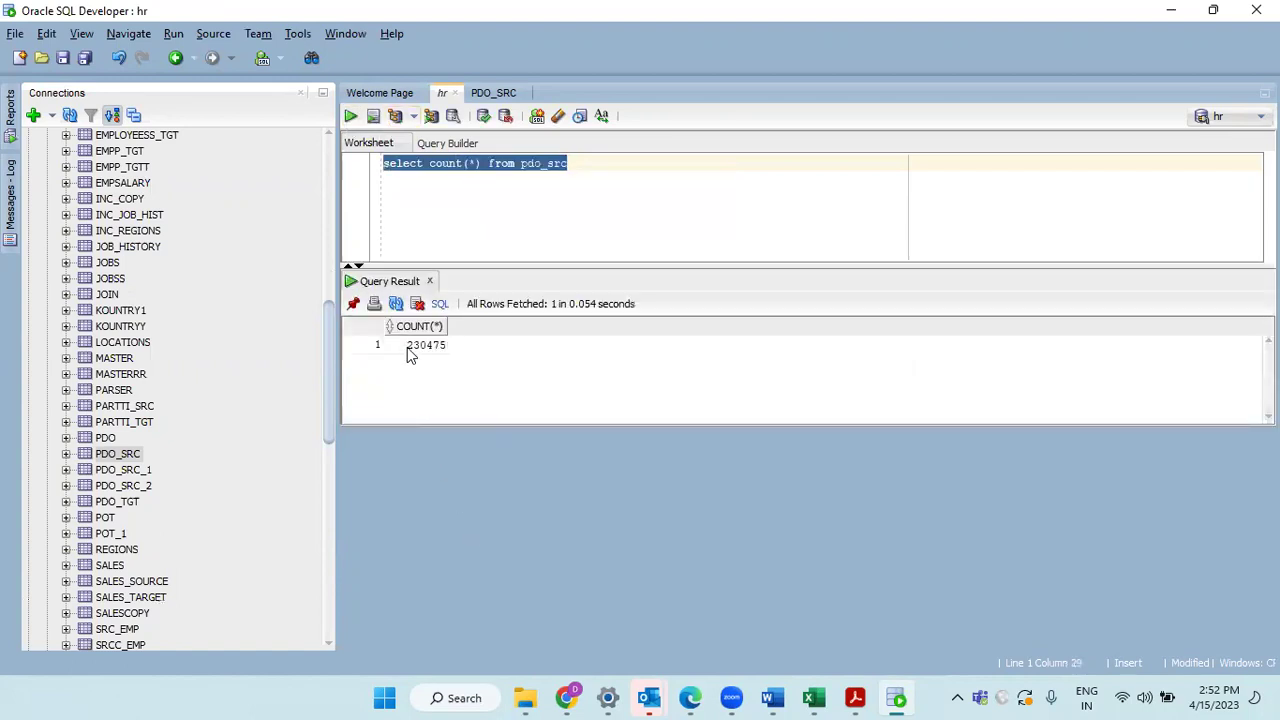
double_click(411, 354)
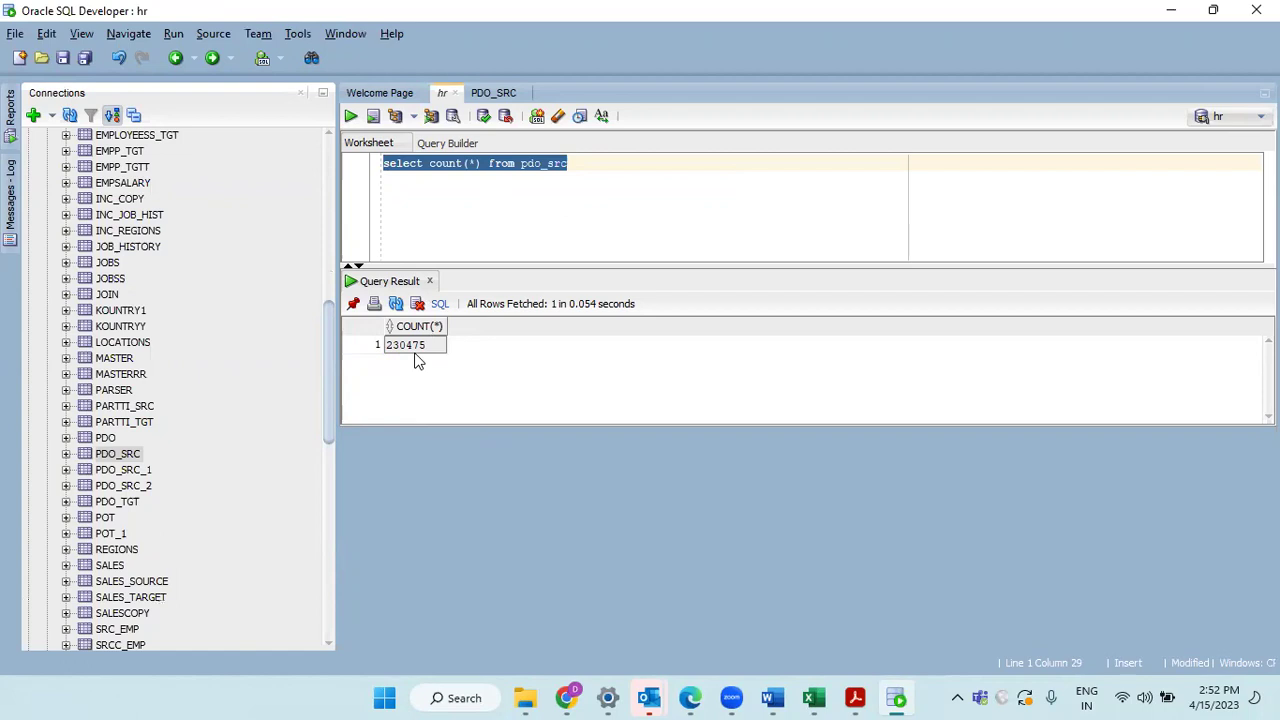
left_click(493, 92)
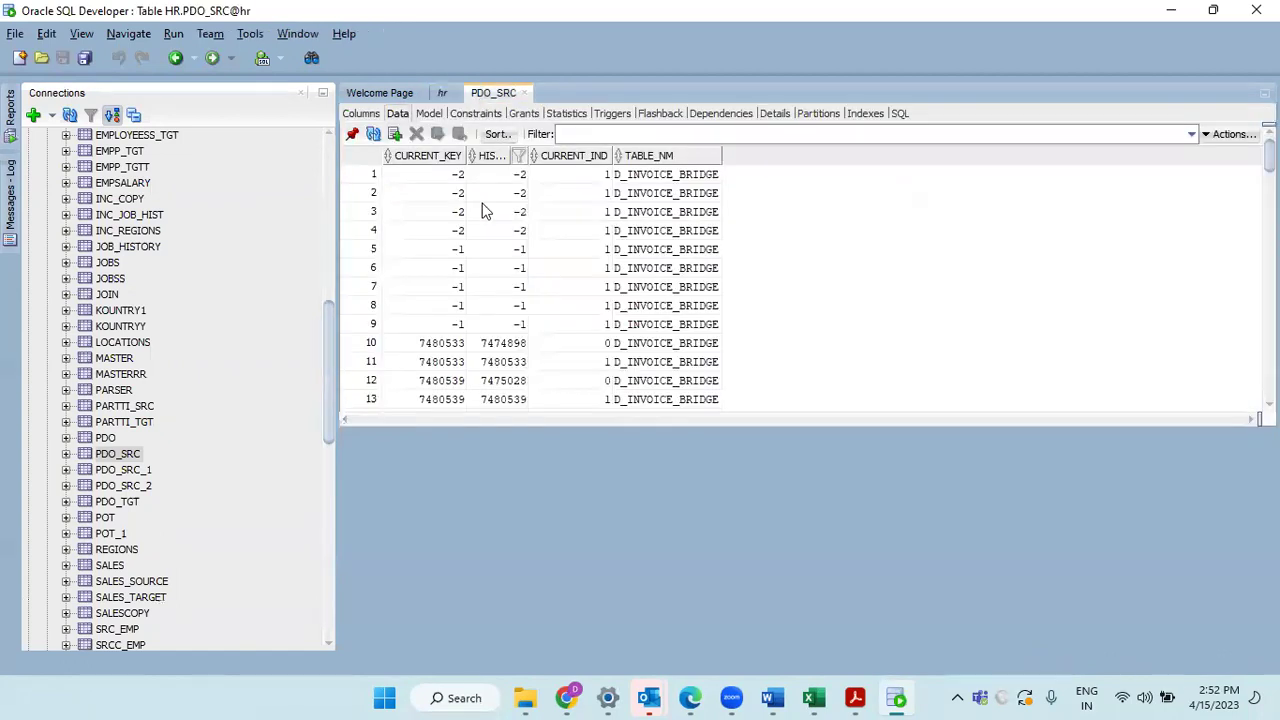
left_click(442, 92)
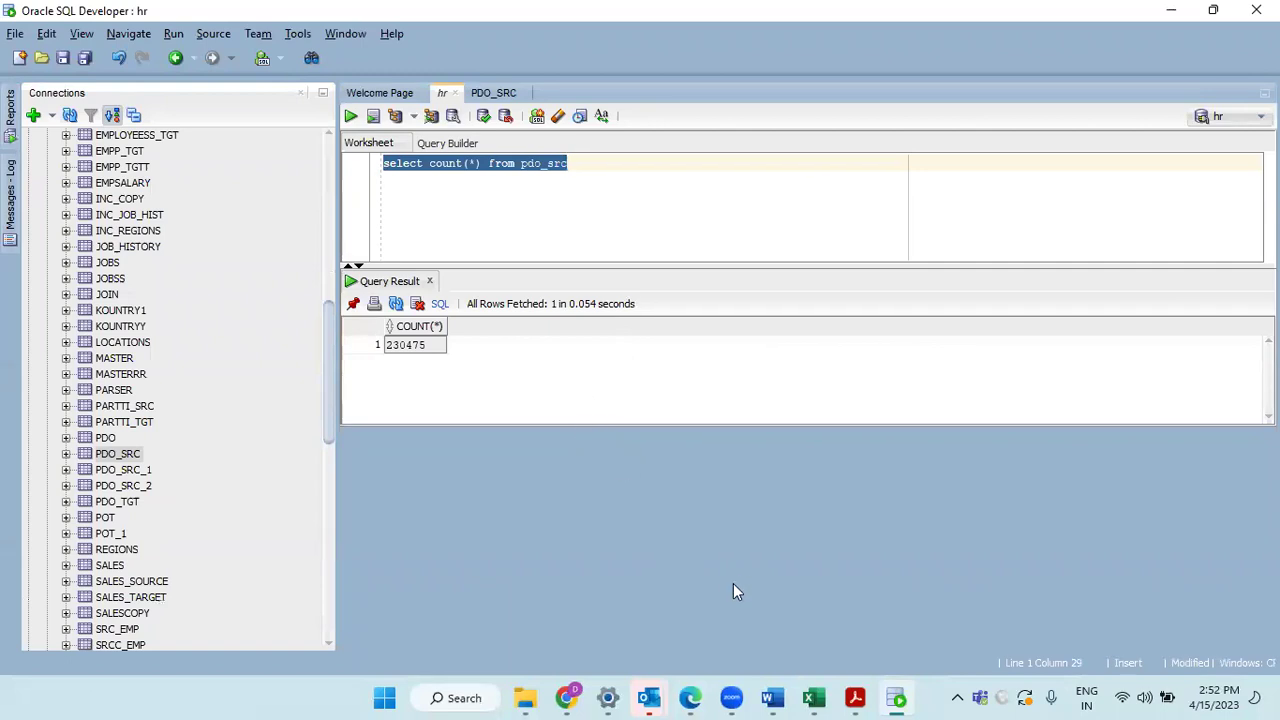
Step: Back in Data Integration, inspect m_filter's Source settings and Filter properties
mouse_move(690, 697)
left_click(590, 600)
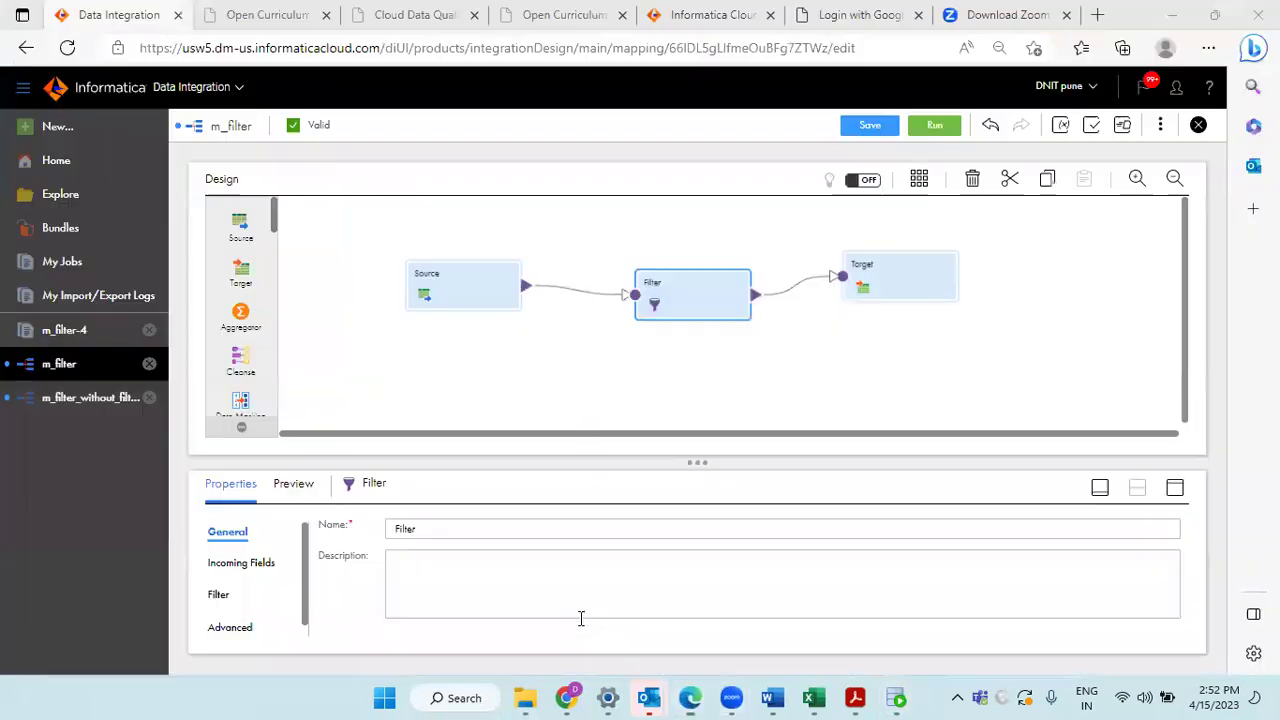
left_click(462, 293)
left_click(222, 563)
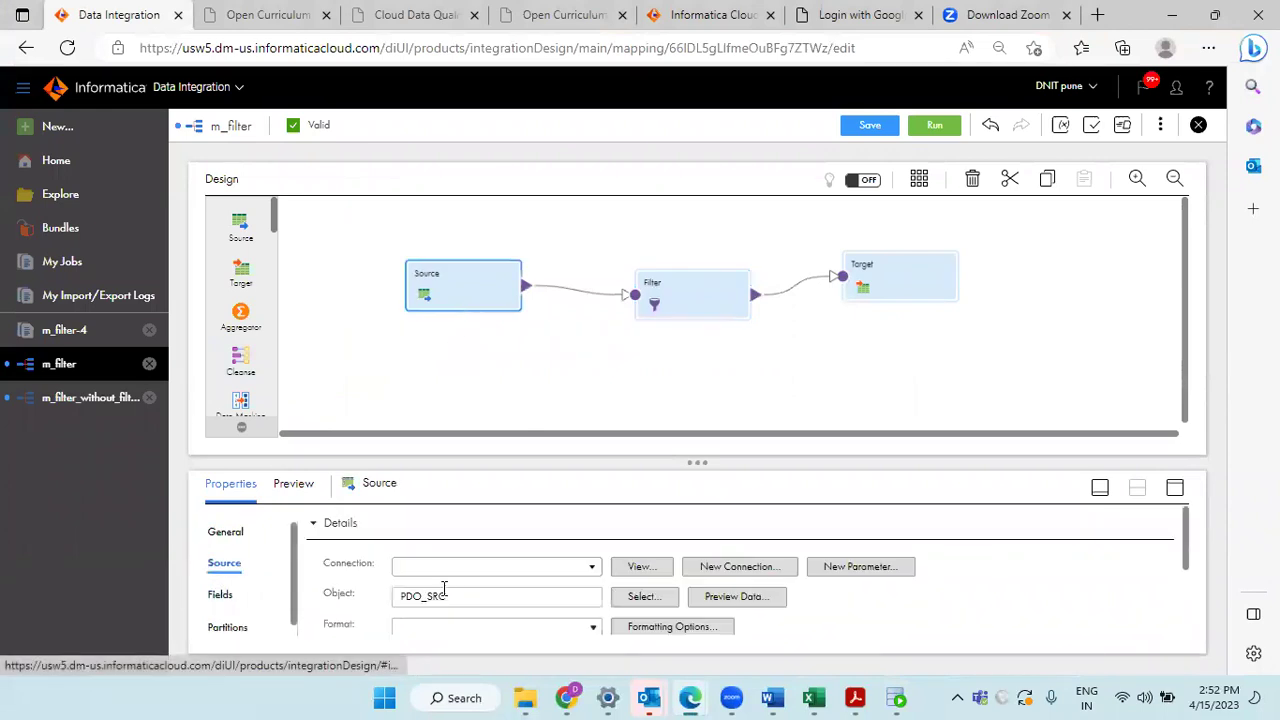
left_click(680, 292)
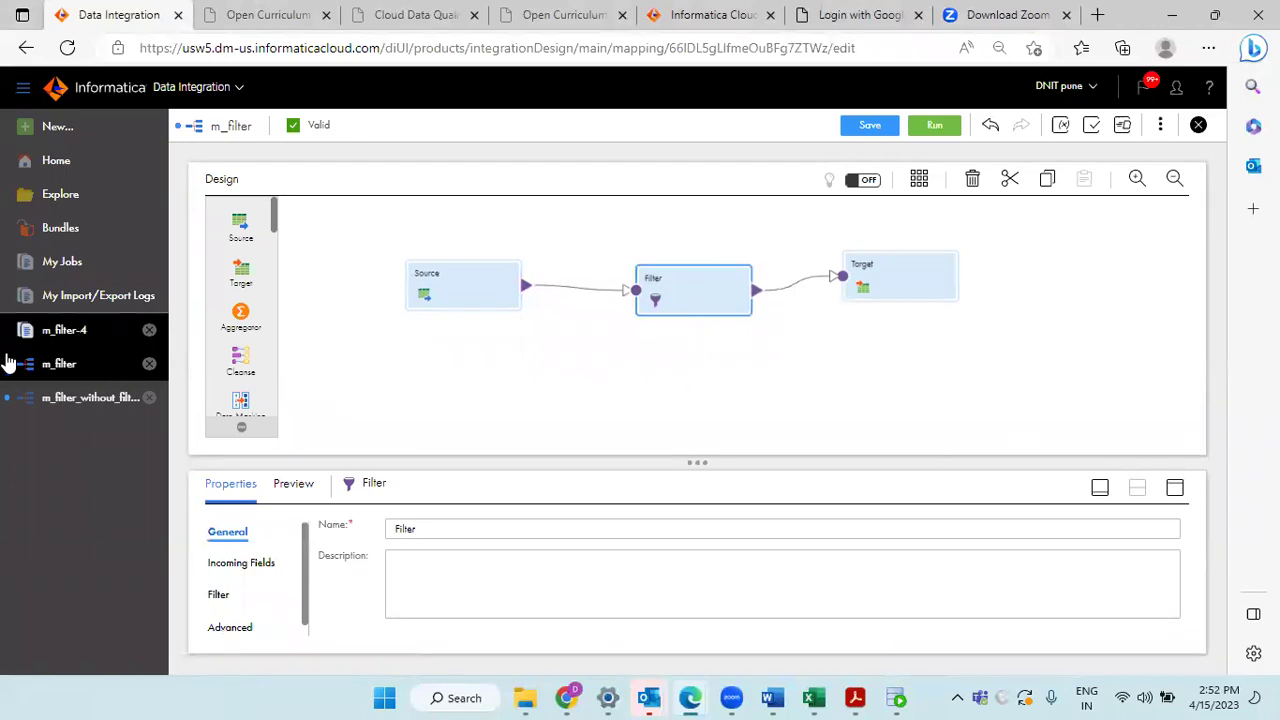
Step: Review m_filter_without_filter_trx's source query with CURRENT_IND>=0, then return to m_filter
left_click(72, 412)
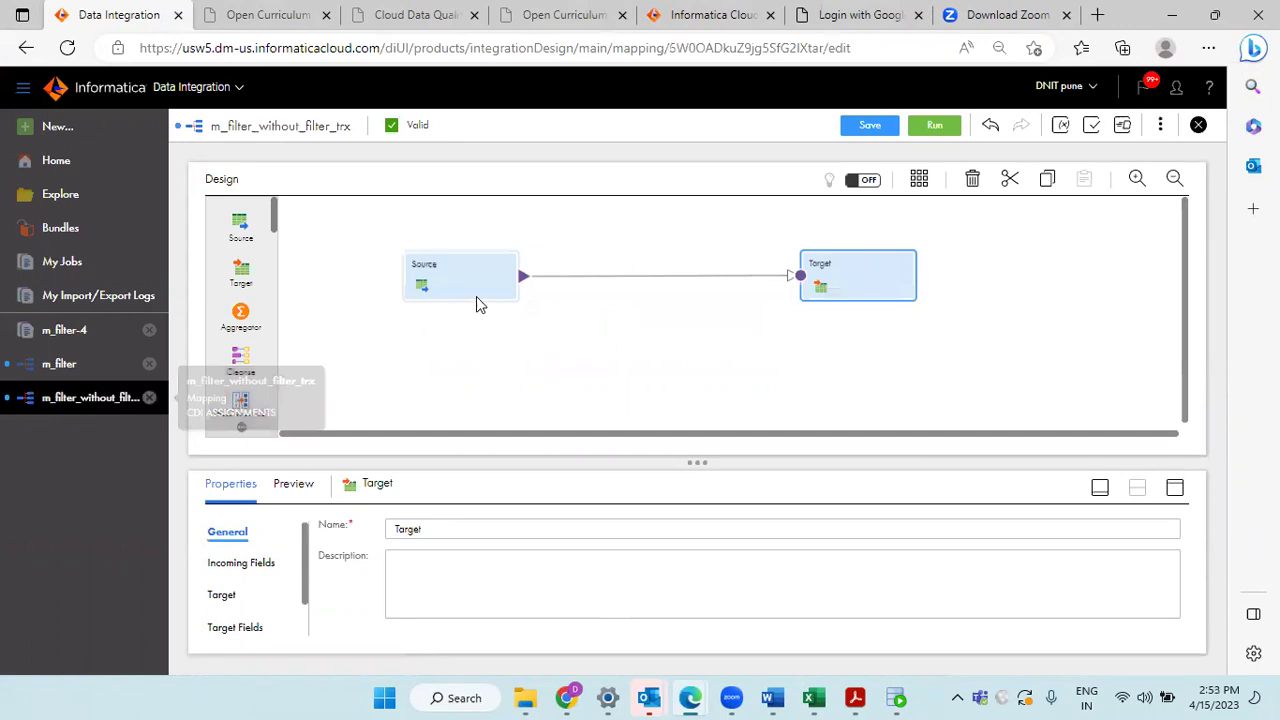
left_click(472, 281)
left_click(1175, 487)
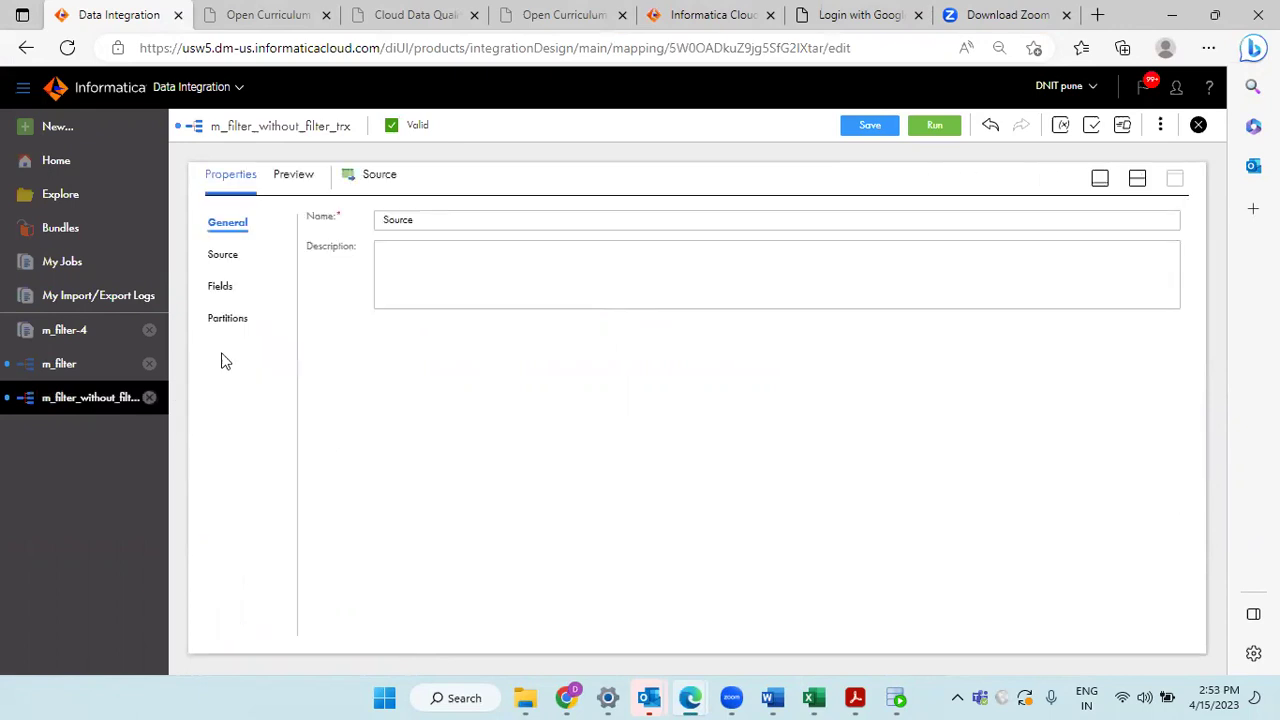
left_click(231, 263)
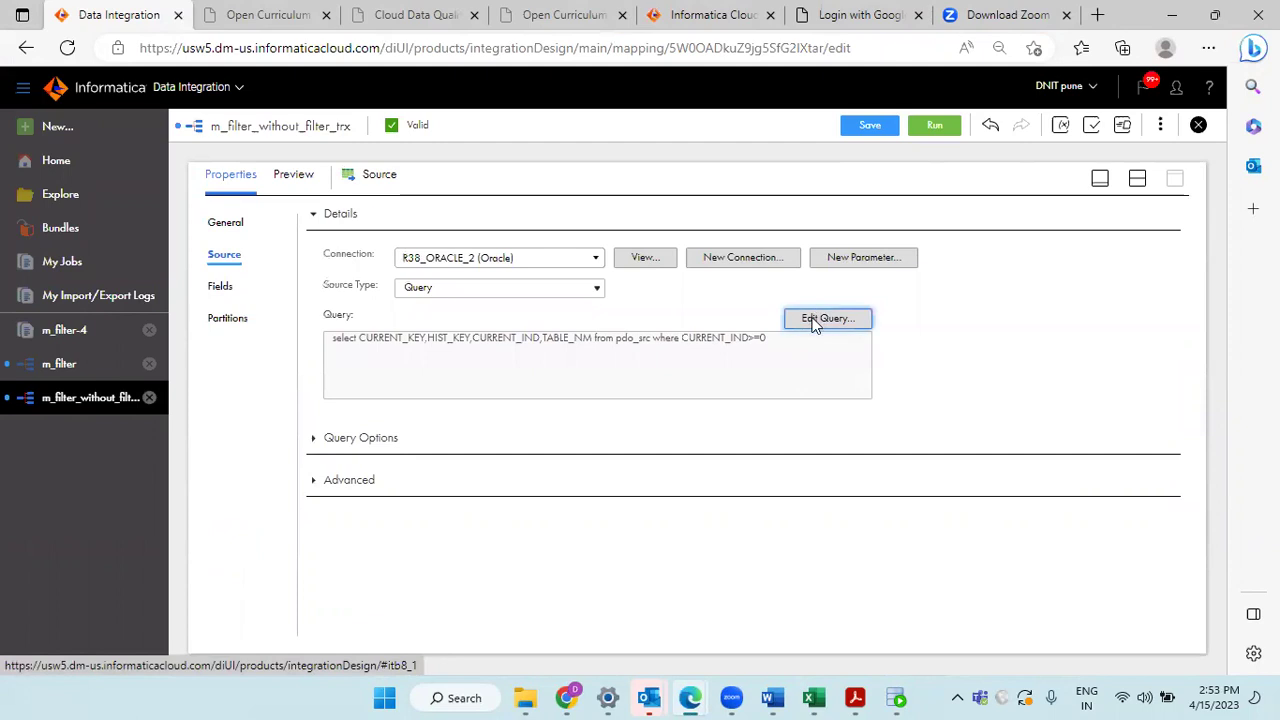
double_click(245, 125)
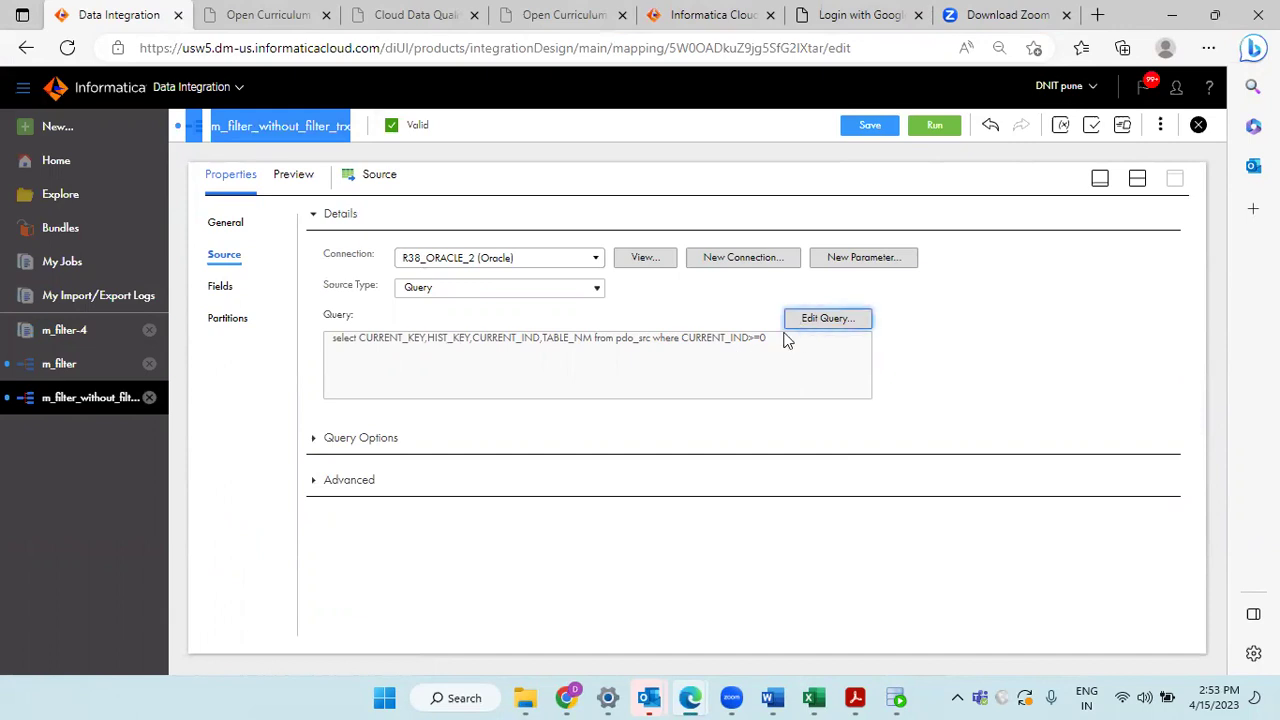
left_click(457, 150)
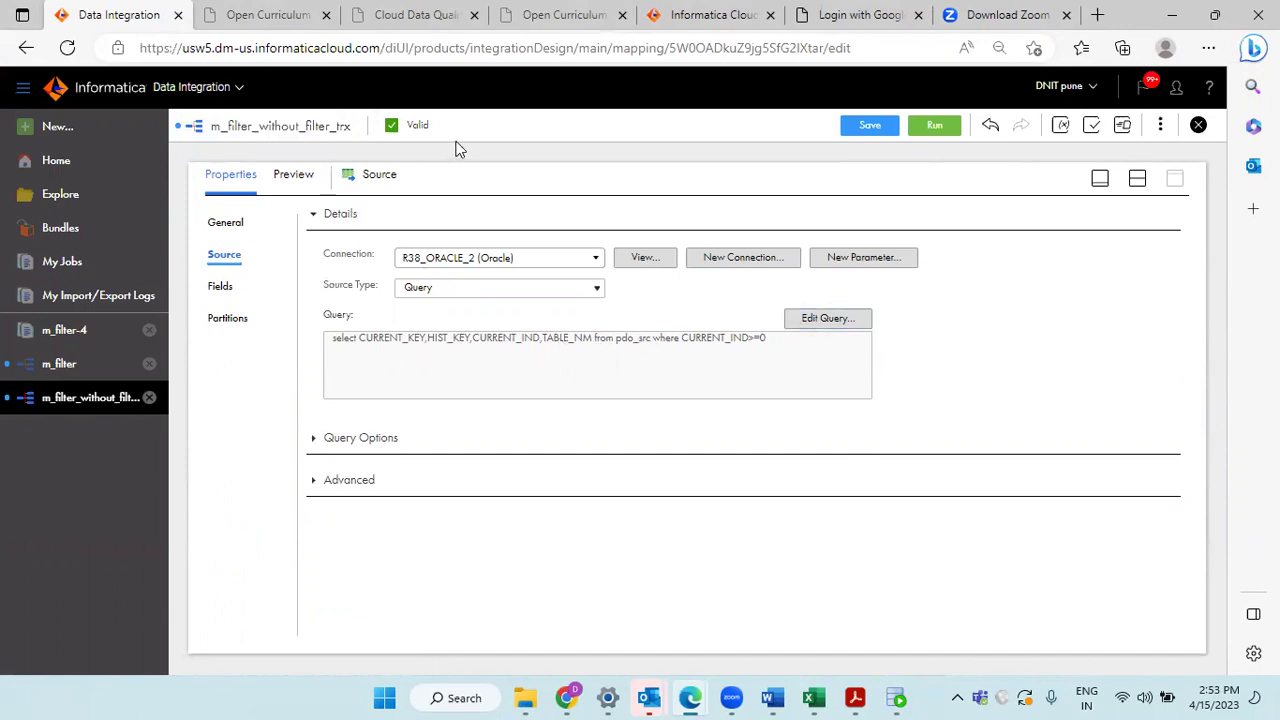
left_click(66, 370)
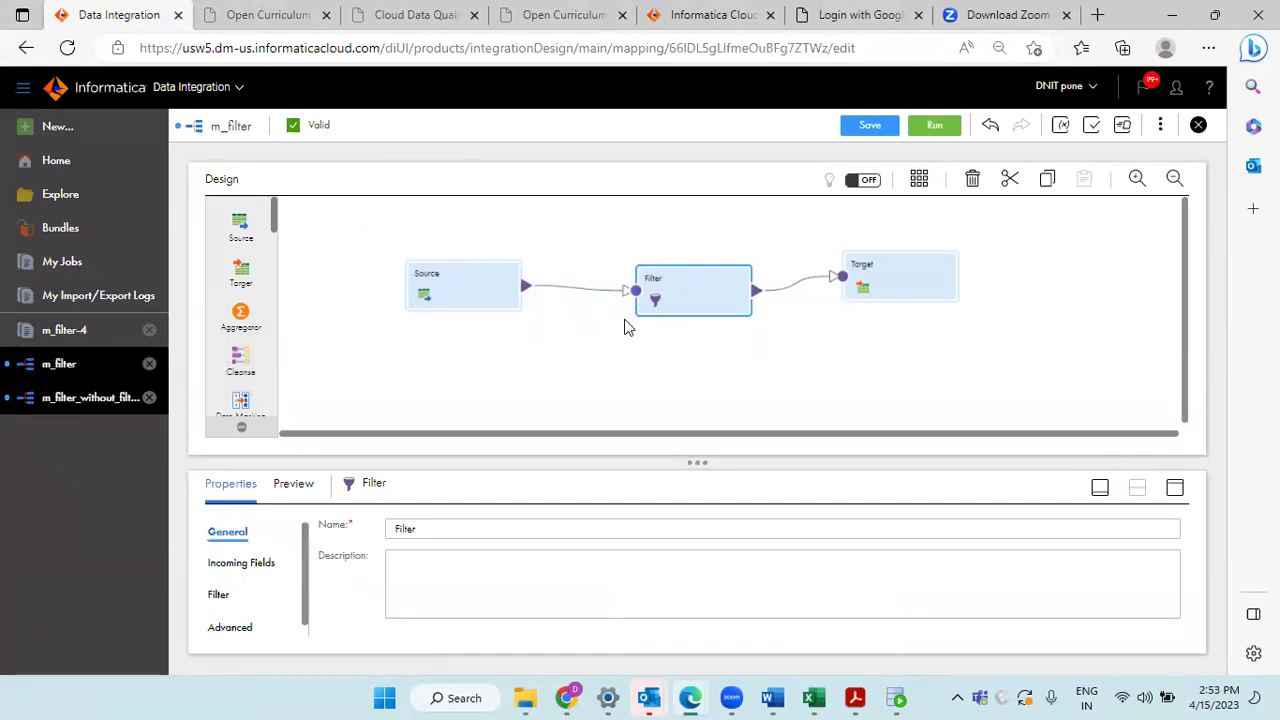
double_click(228, 130)
key("ctrl+c")
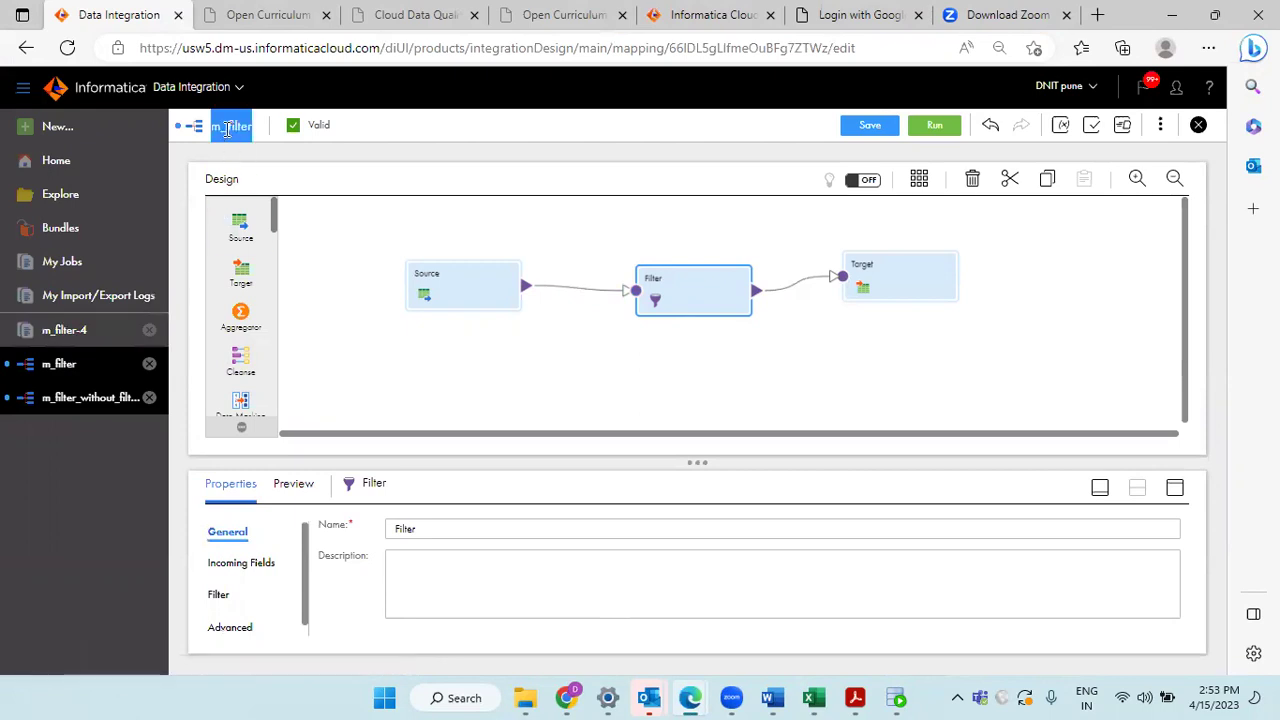
Step: Search Explore for m_filter, open the m_filter mapping, then bring up the My Jobs run list
left_click(83, 194)
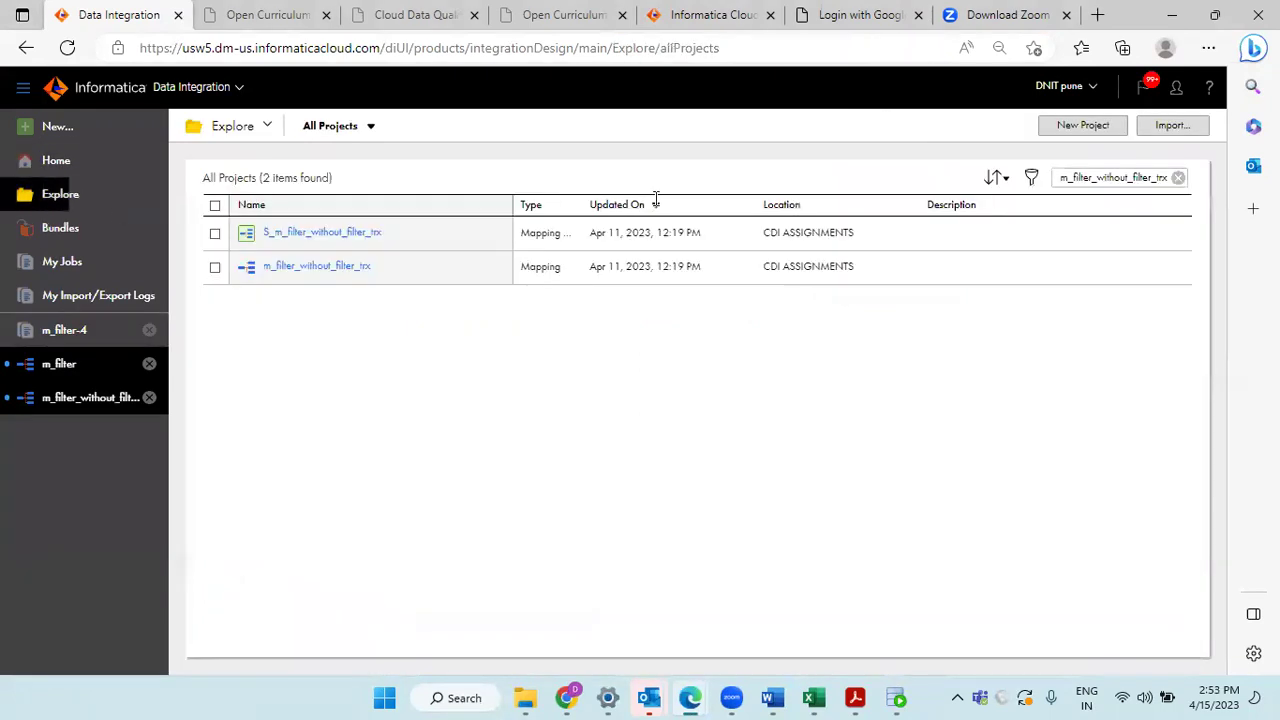
left_click(1177, 177)
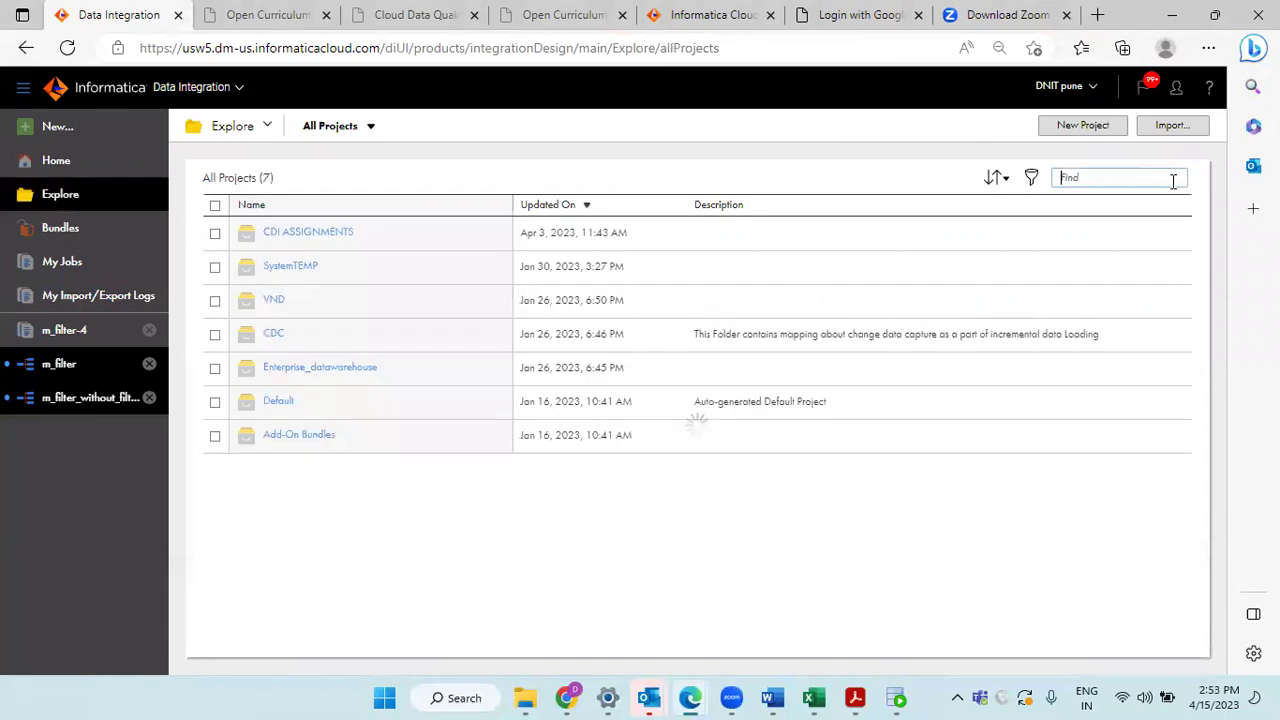
key("ctrl+v")
key("Return")
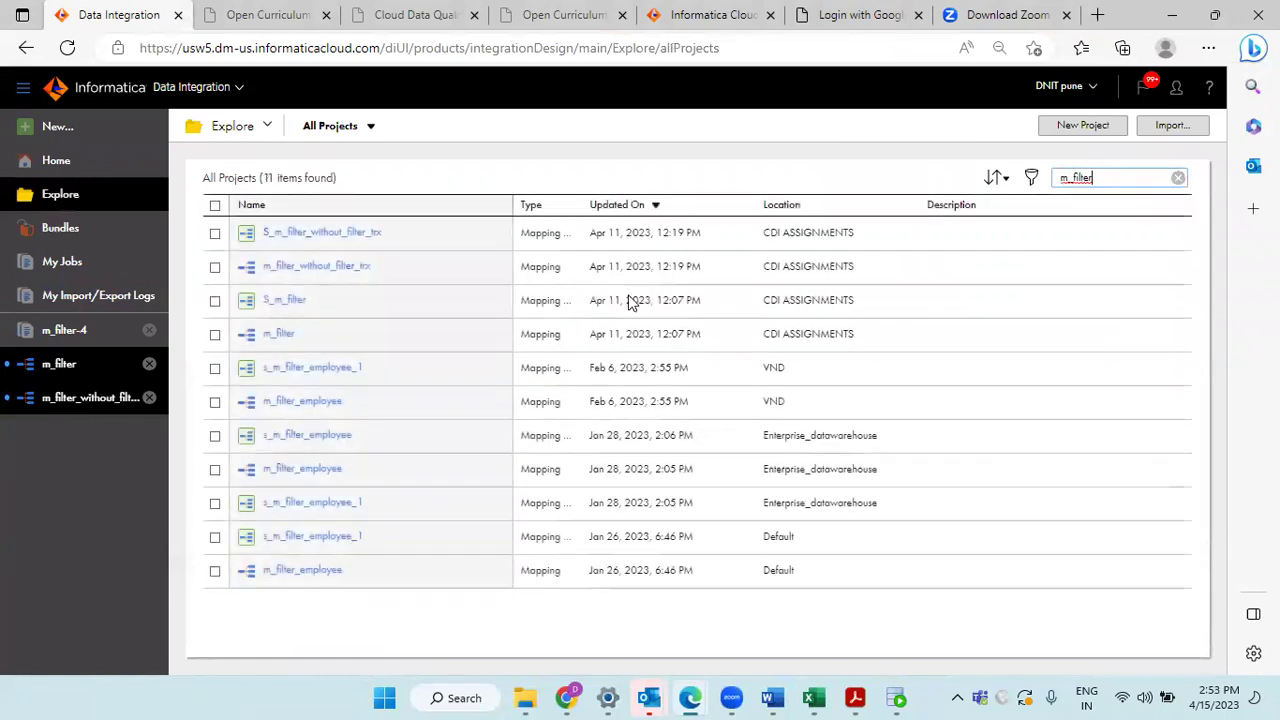
left_click(294, 338)
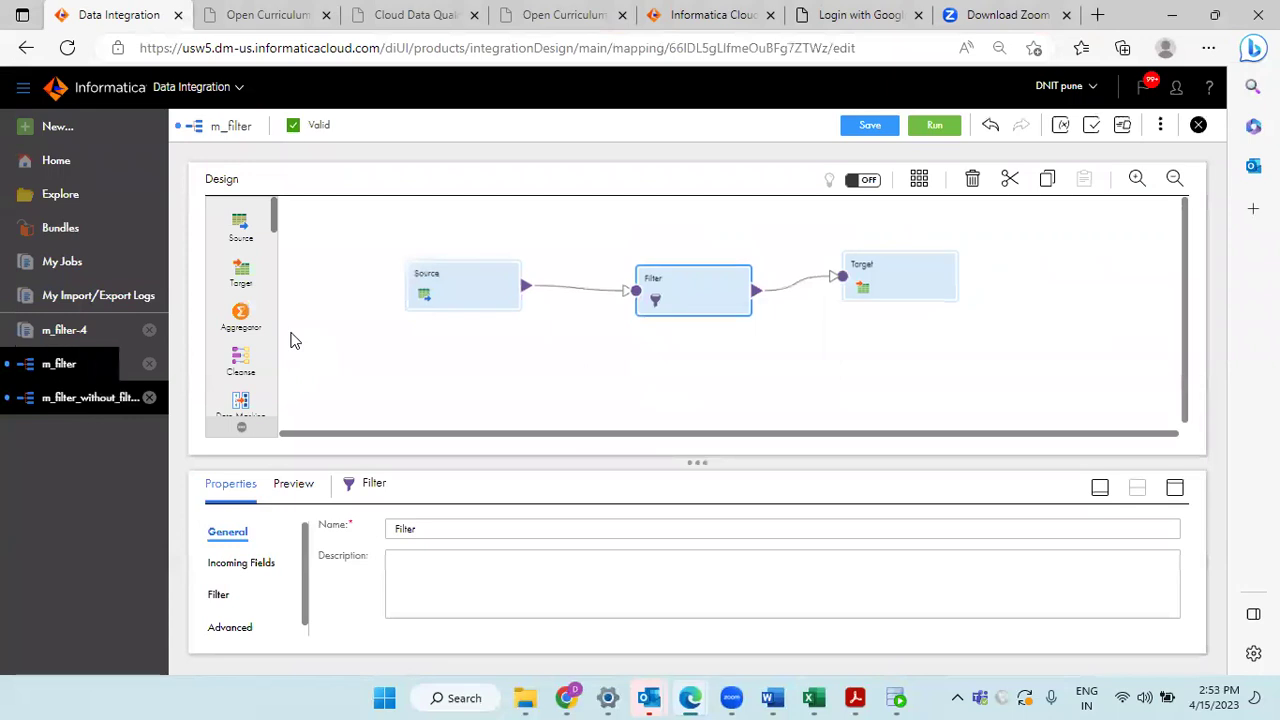
left_click(50, 268)
Step: Filter My Jobs to m_filter and open the m_filter-1 run, highlighting its 38-second duration
left_click(1094, 178)
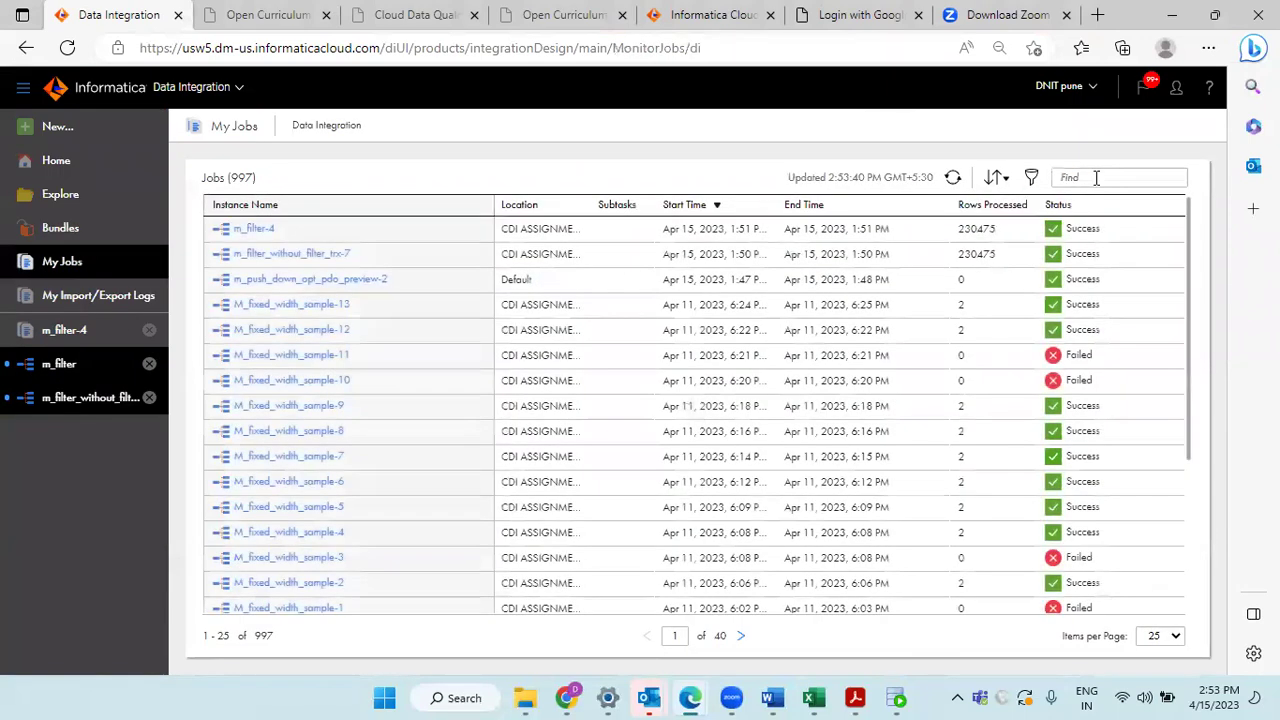
key("ctrl+v")
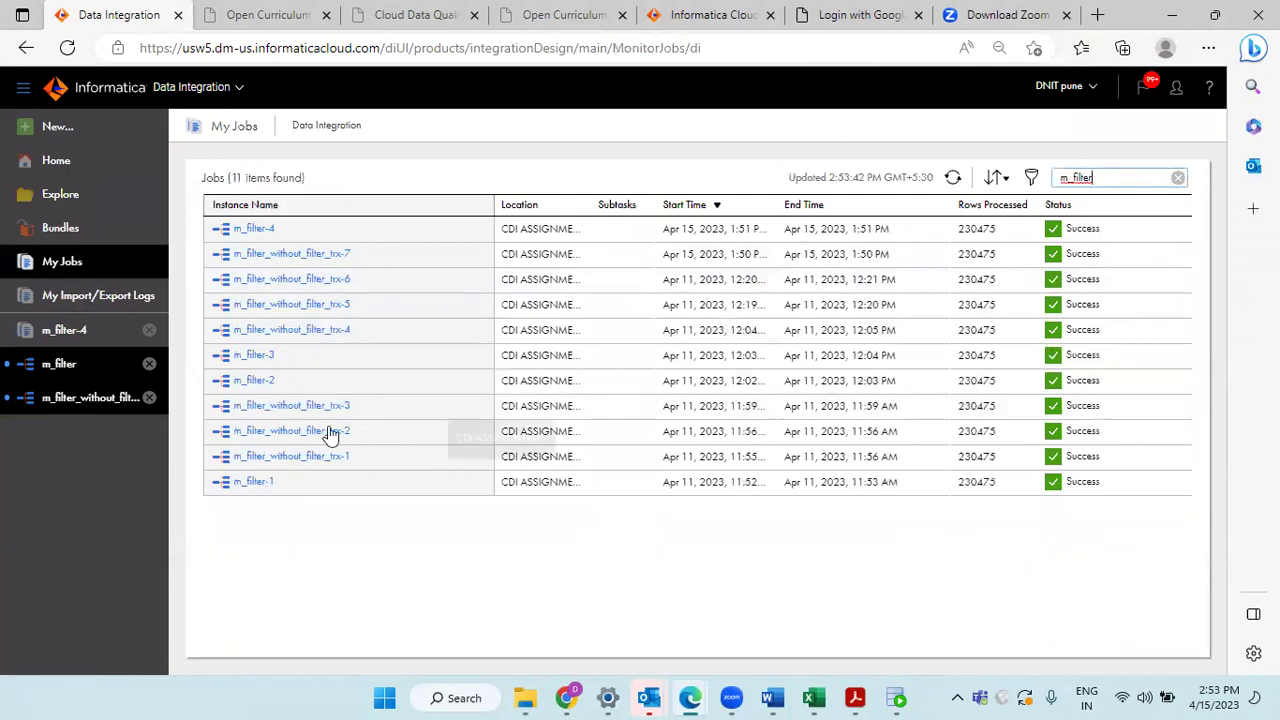
left_click(255, 382)
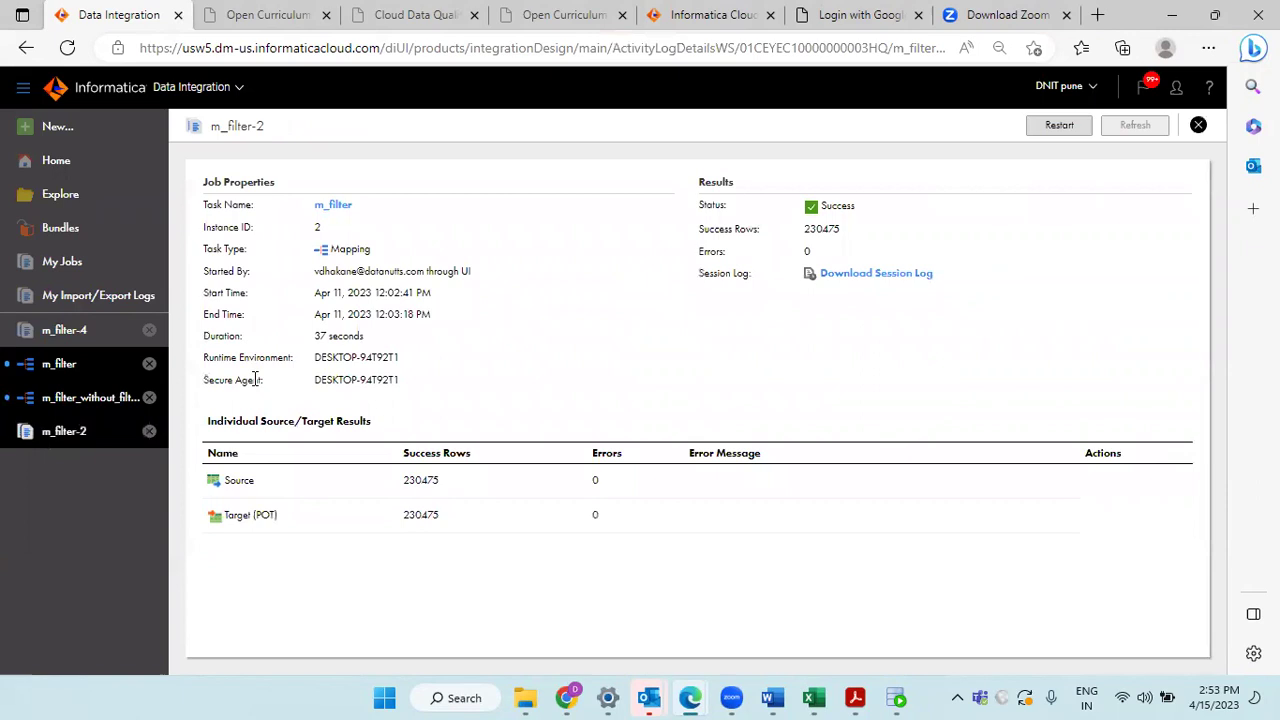
left_click(1198, 125)
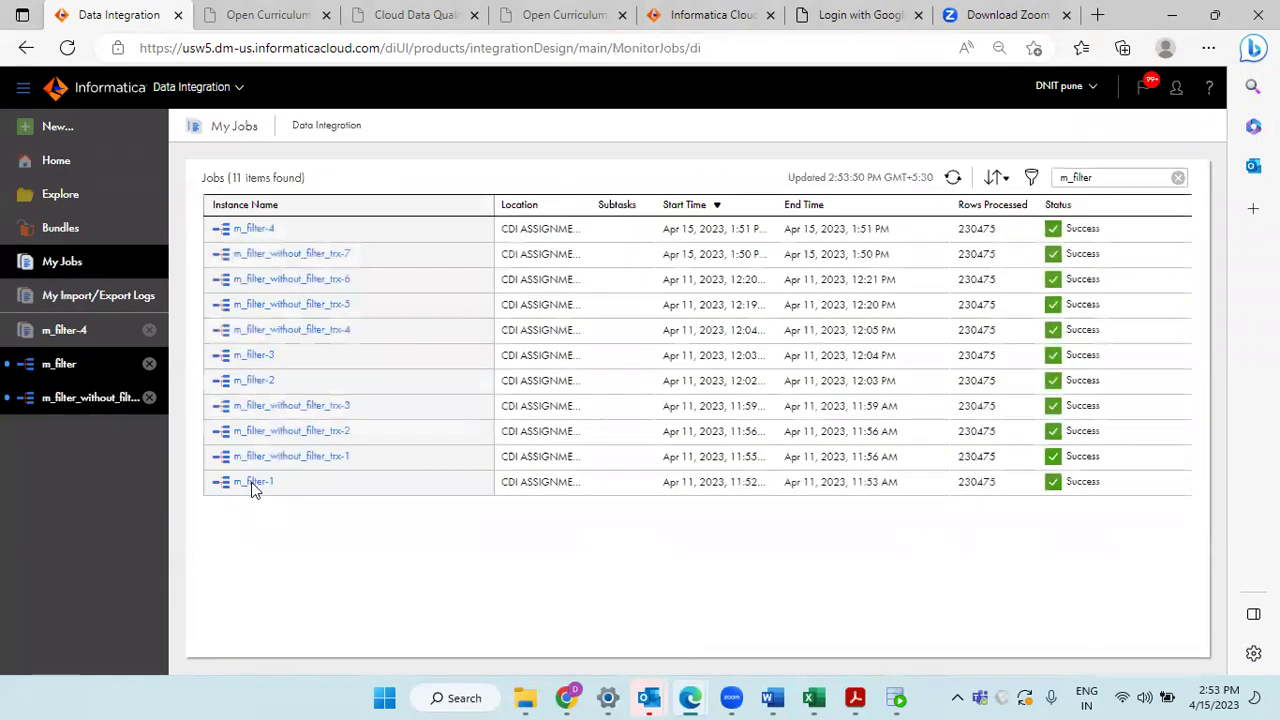
left_click(252, 482)
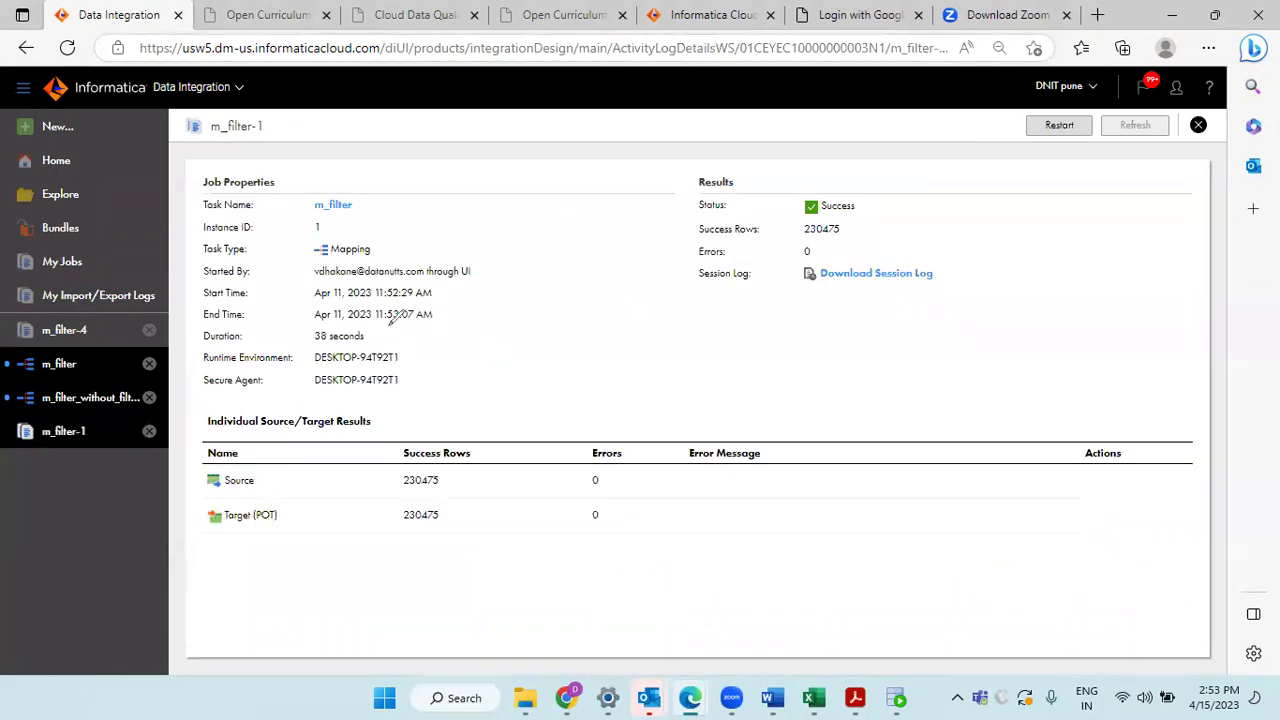
mouse_move(305, 328)
left_mouse_down()
mouse_move(312, 345)
mouse_move(345, 351)
mouse_move(405, 338)
left_mouse_up()
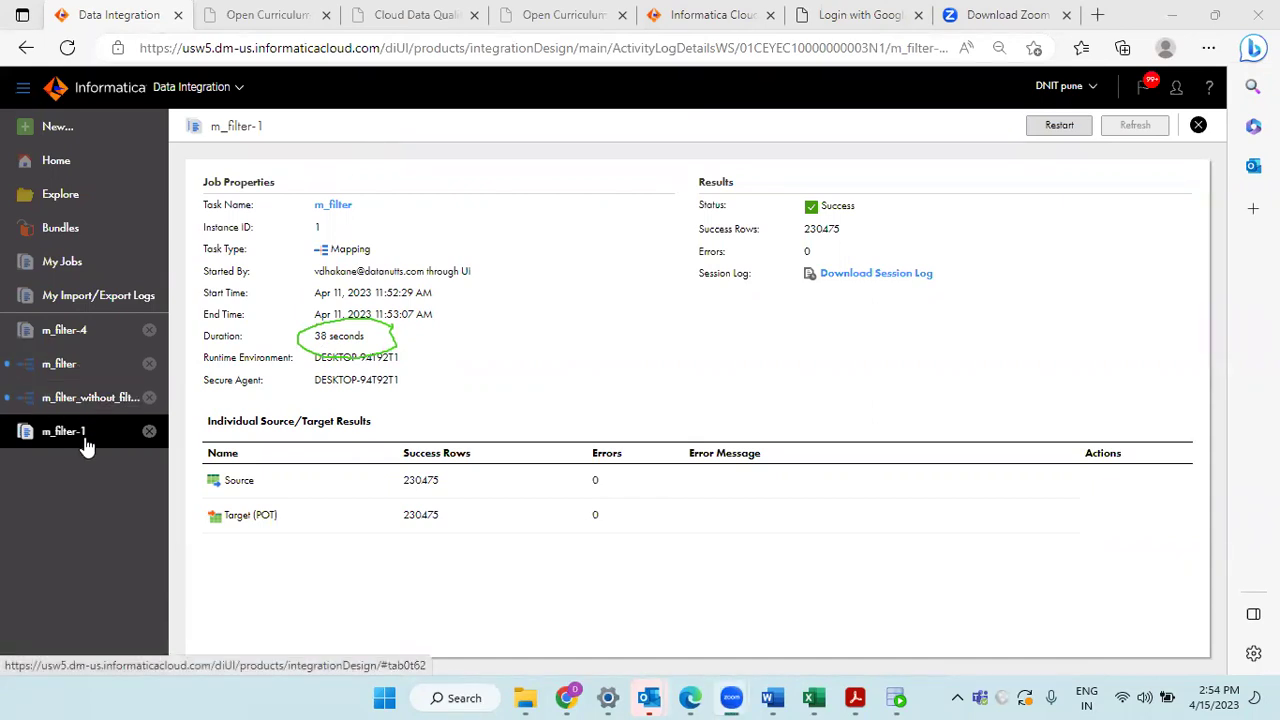
Step: Copy the m_filter_without_filter_trx name and filter My Jobs to its seven runs
left_click(77, 400)
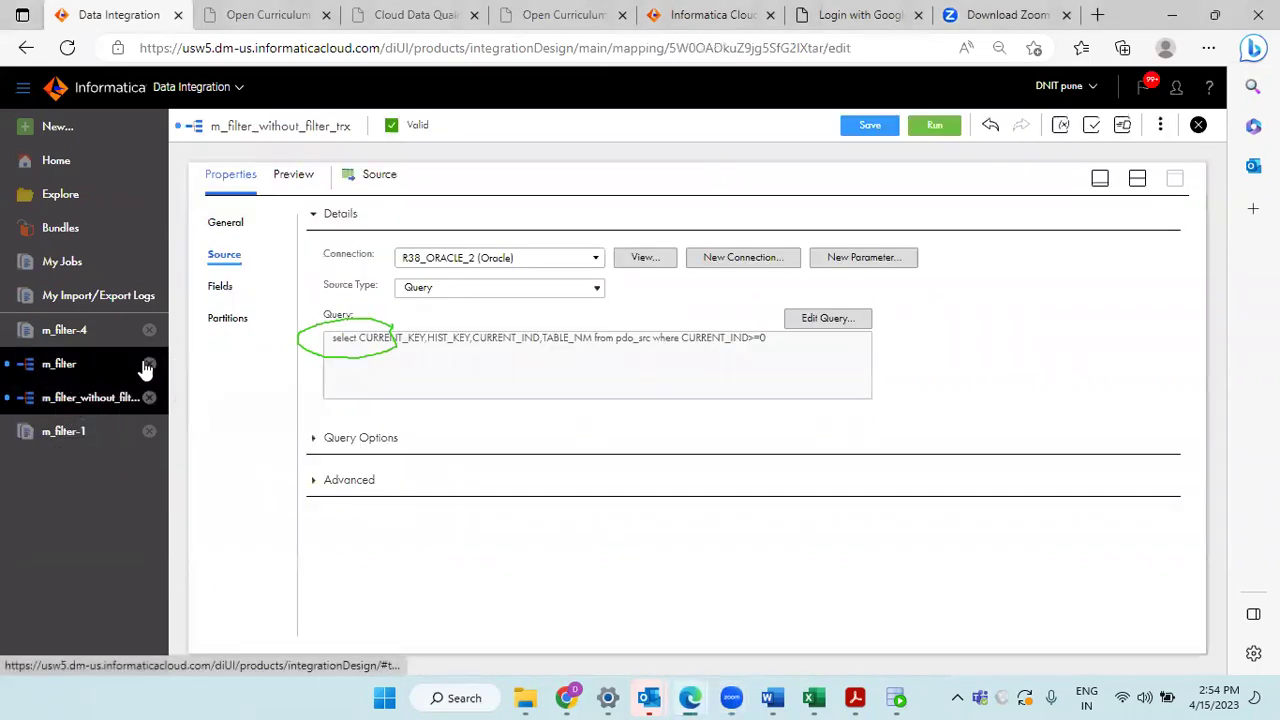
left_click(296, 131)
key("ctrl+c")
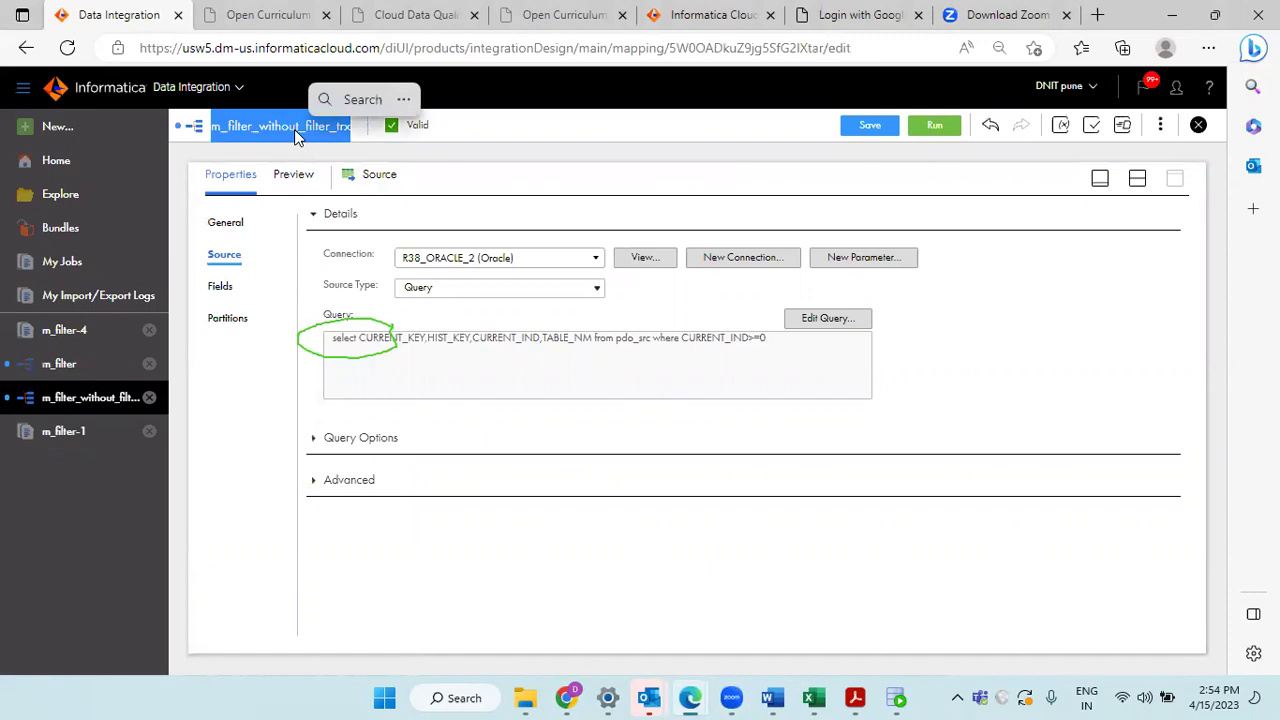
left_click(86, 258)
left_click(1178, 177)
key("ctrl+v")
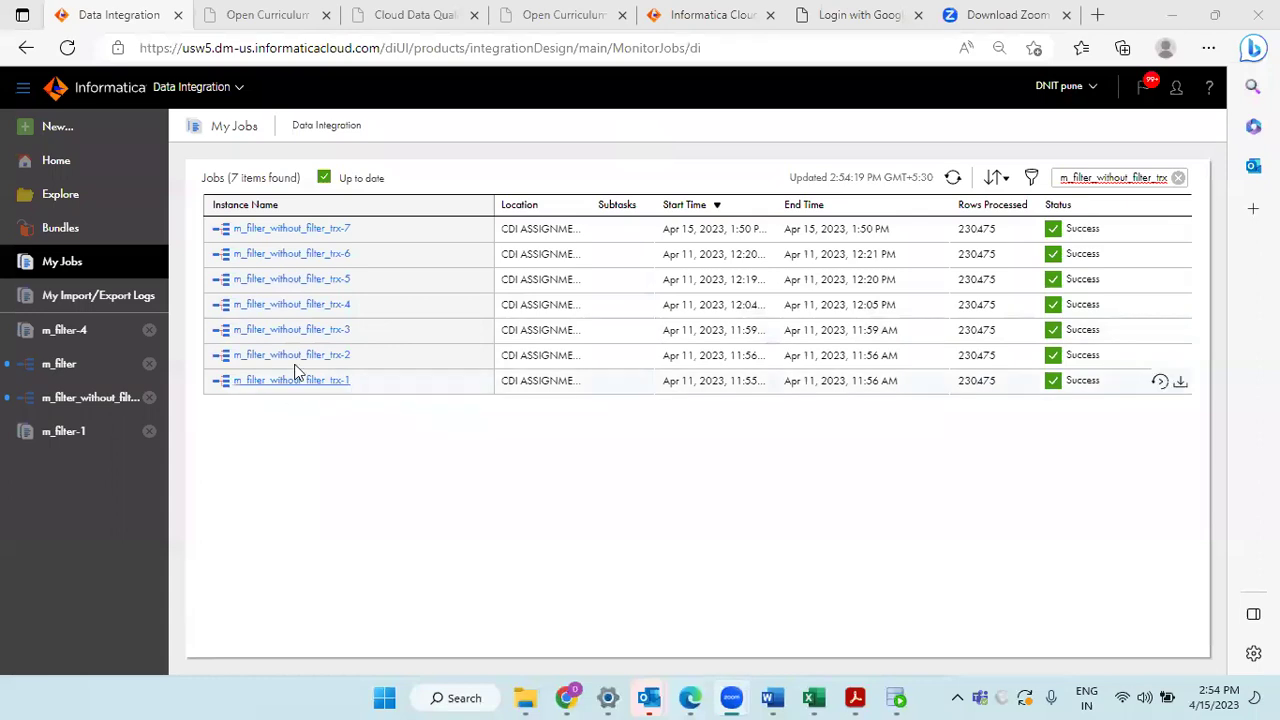
Step: Open a m_filter_without_filter_trx run, highlight its 35-second duration, and return to that mapping
left_click(300, 330)
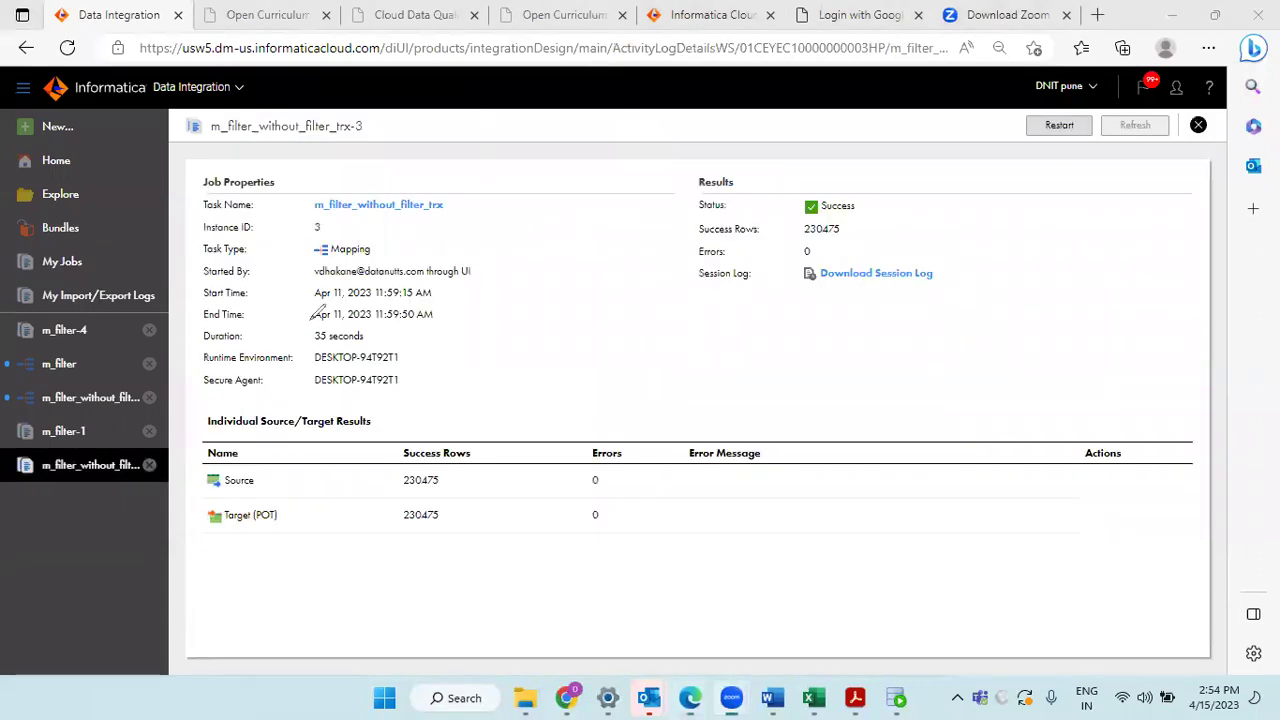
mouse_move(378, 318)
left_mouse_down()
mouse_move(320, 324)
mouse_move(312, 345)
mouse_move(355, 358)
mouse_move(383, 322)
left_mouse_up()
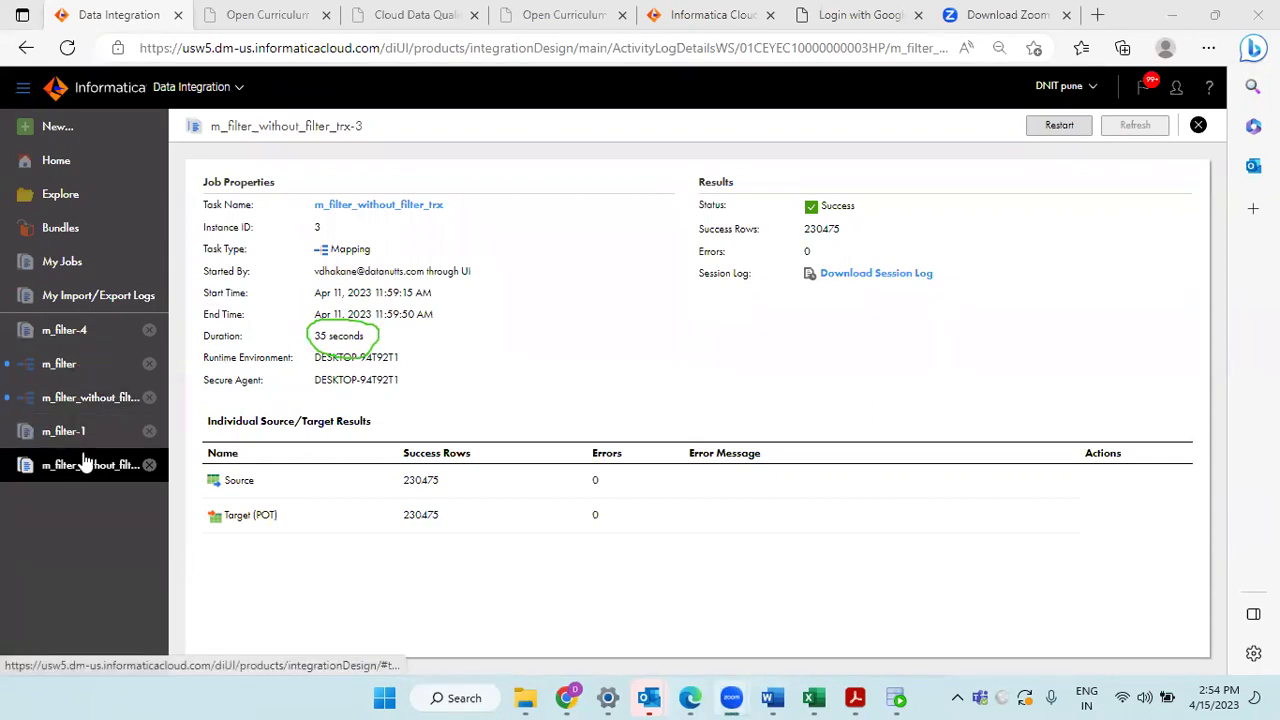
left_click(72, 400)
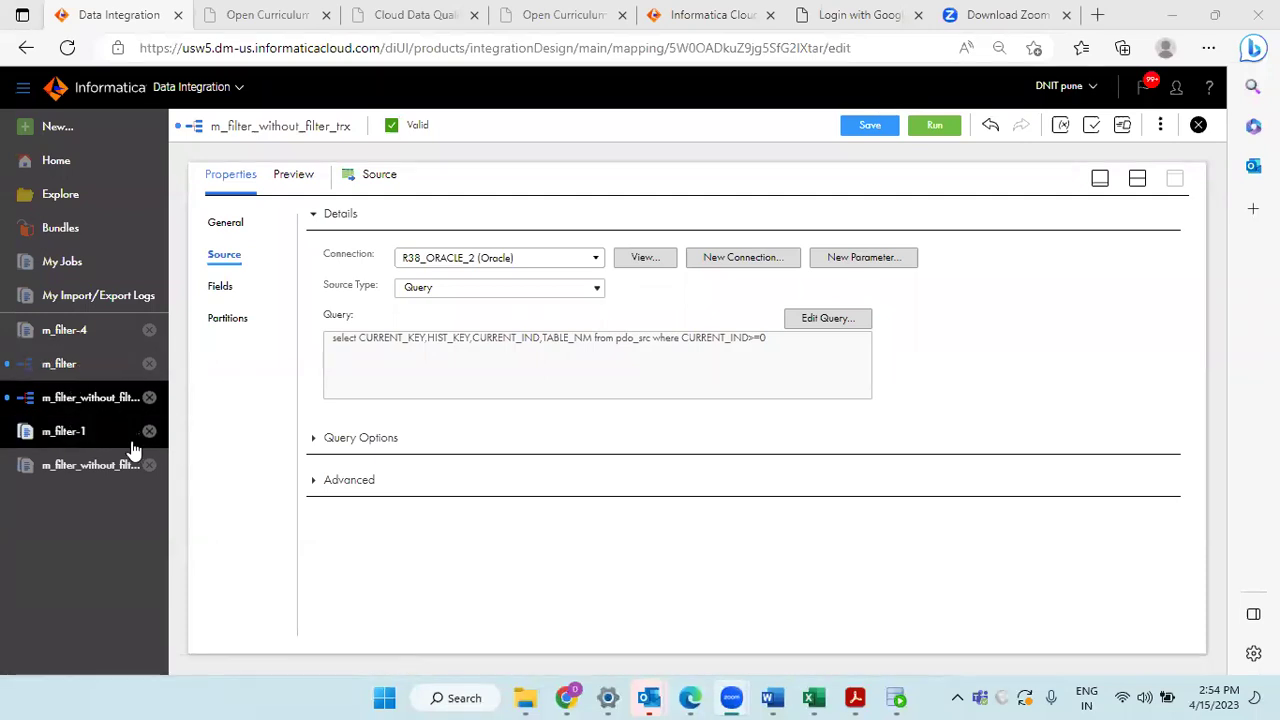
left_click(68, 368)
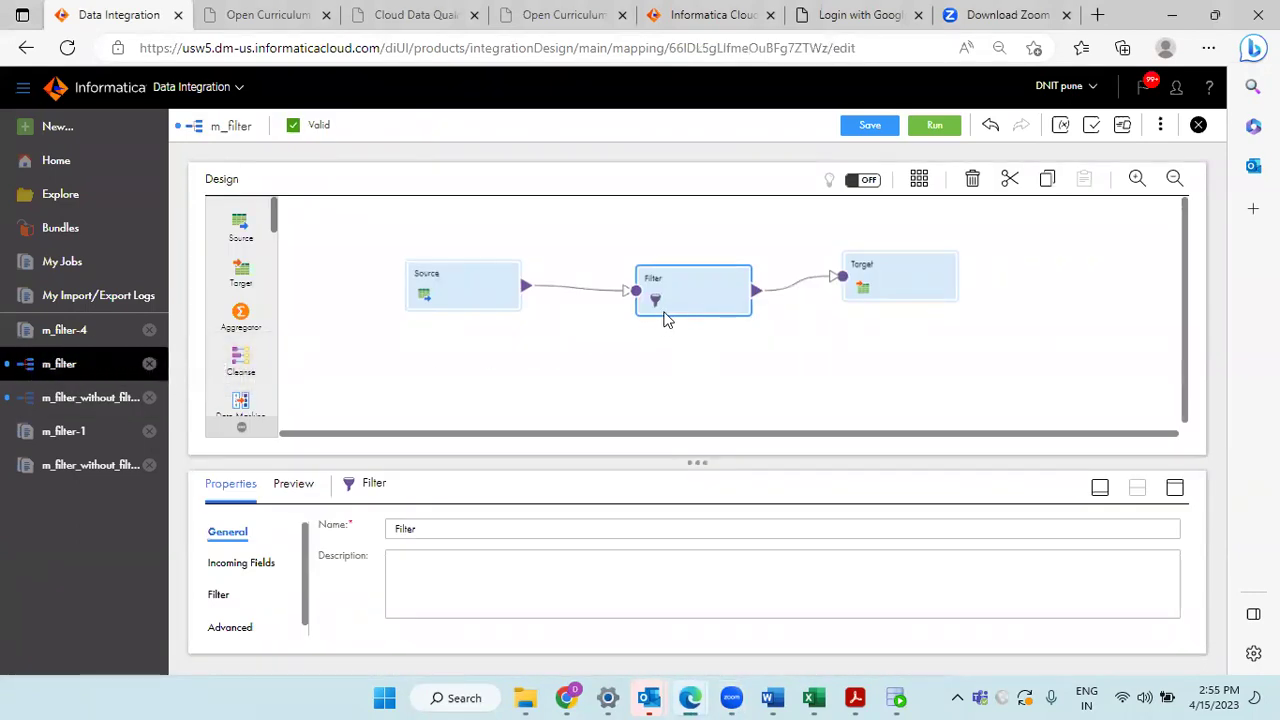
left_click(456, 298)
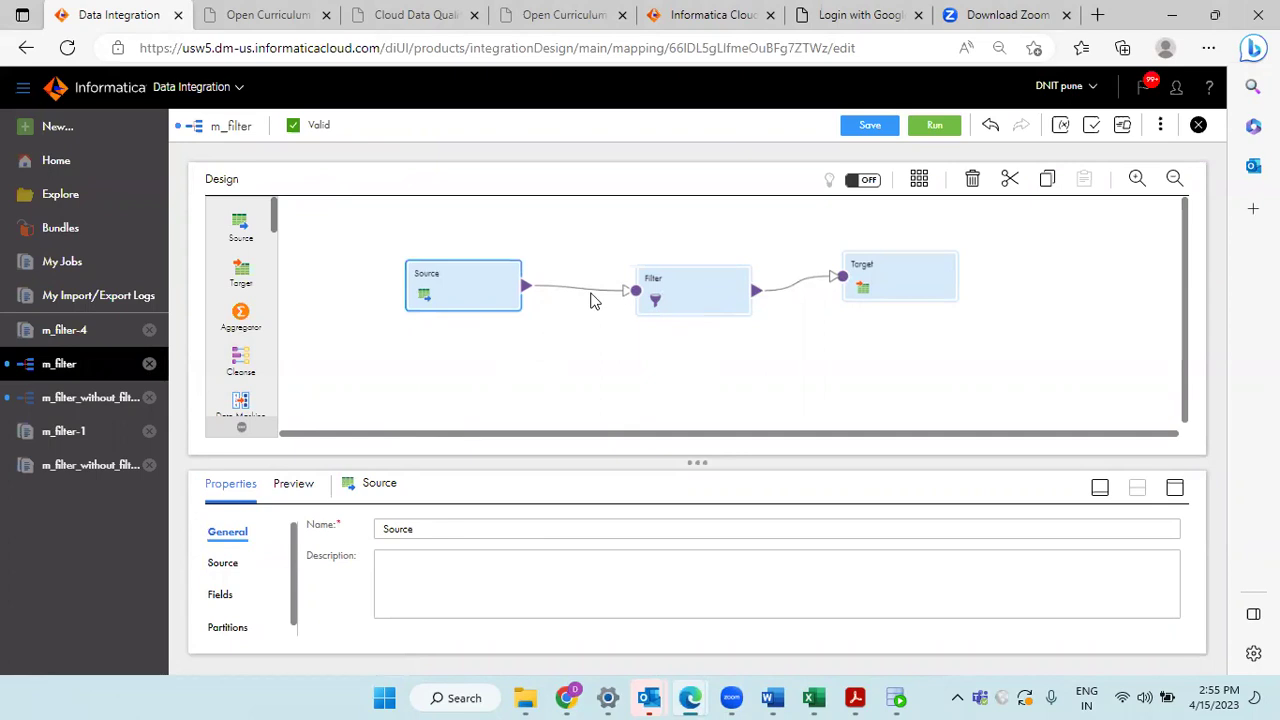
left_click(671, 300)
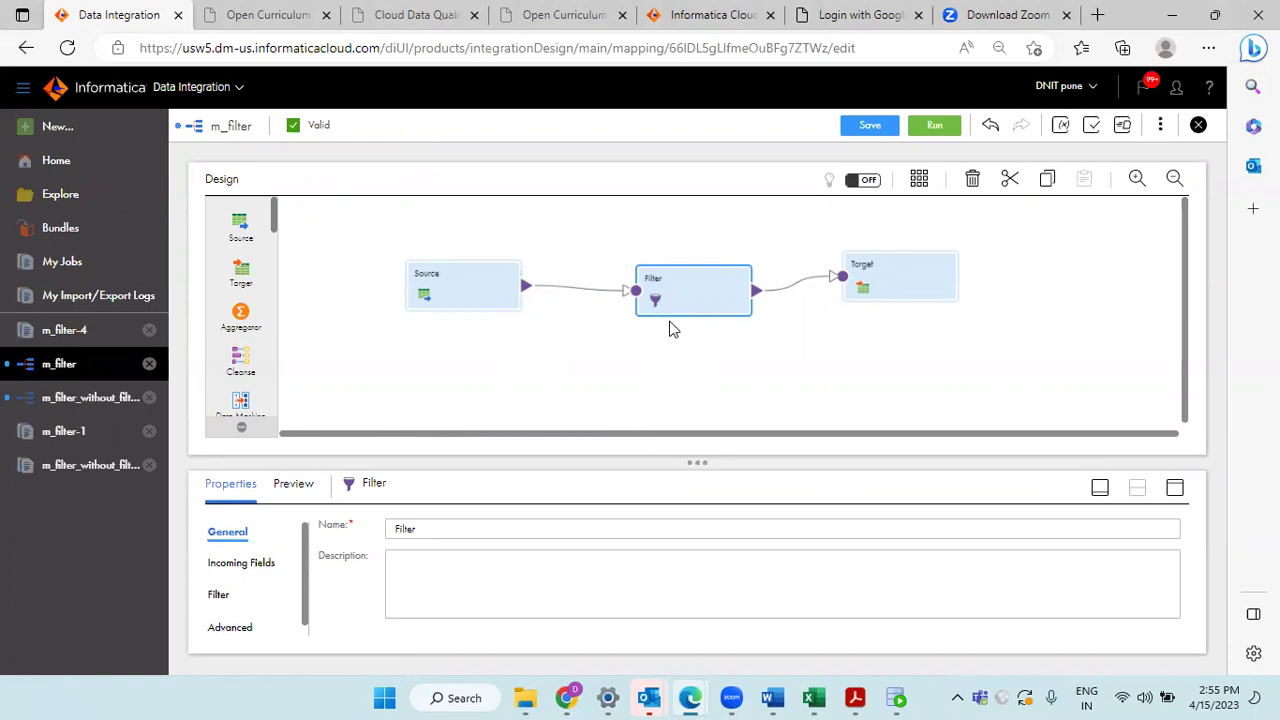
left_click(78, 404)
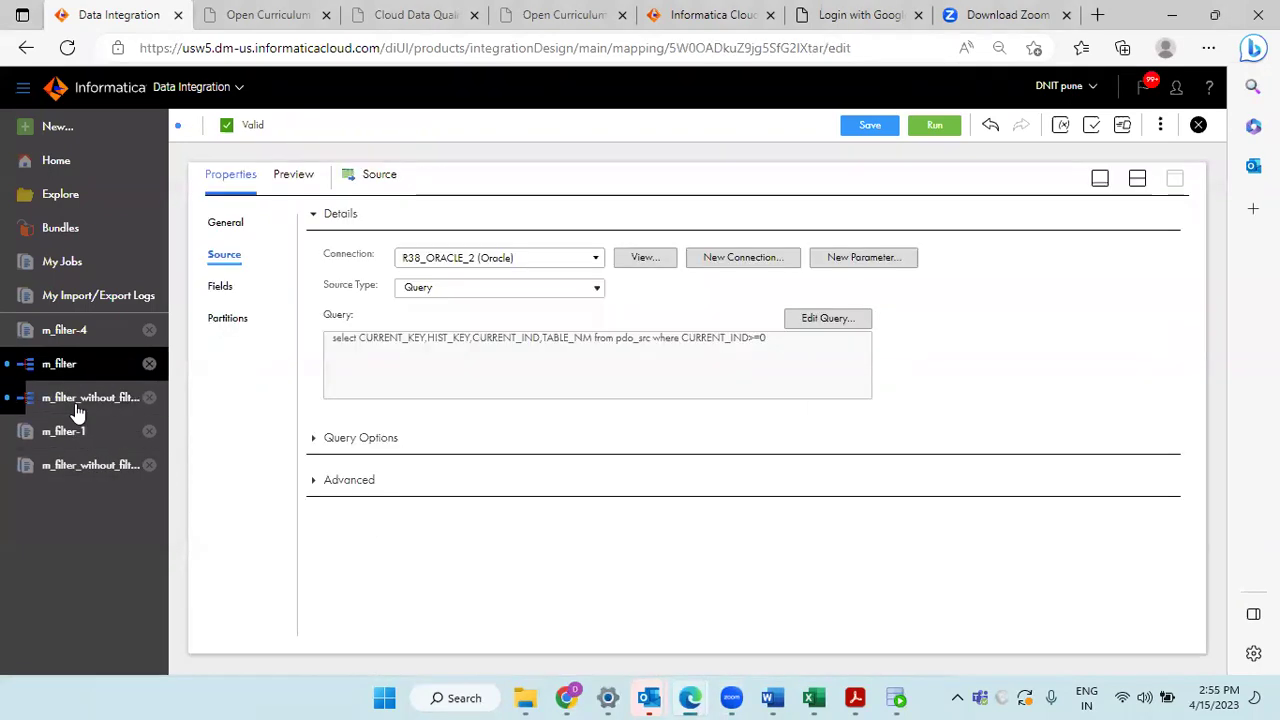
left_click(1135, 182)
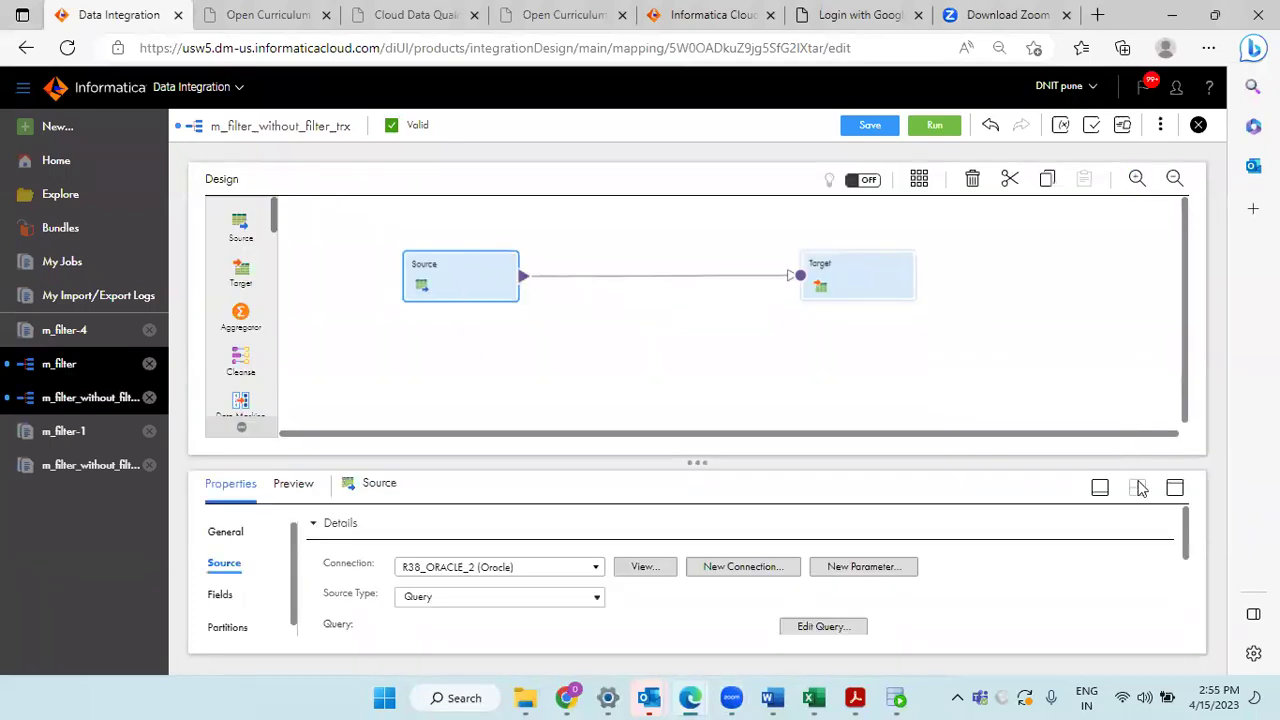
left_click(1175, 490)
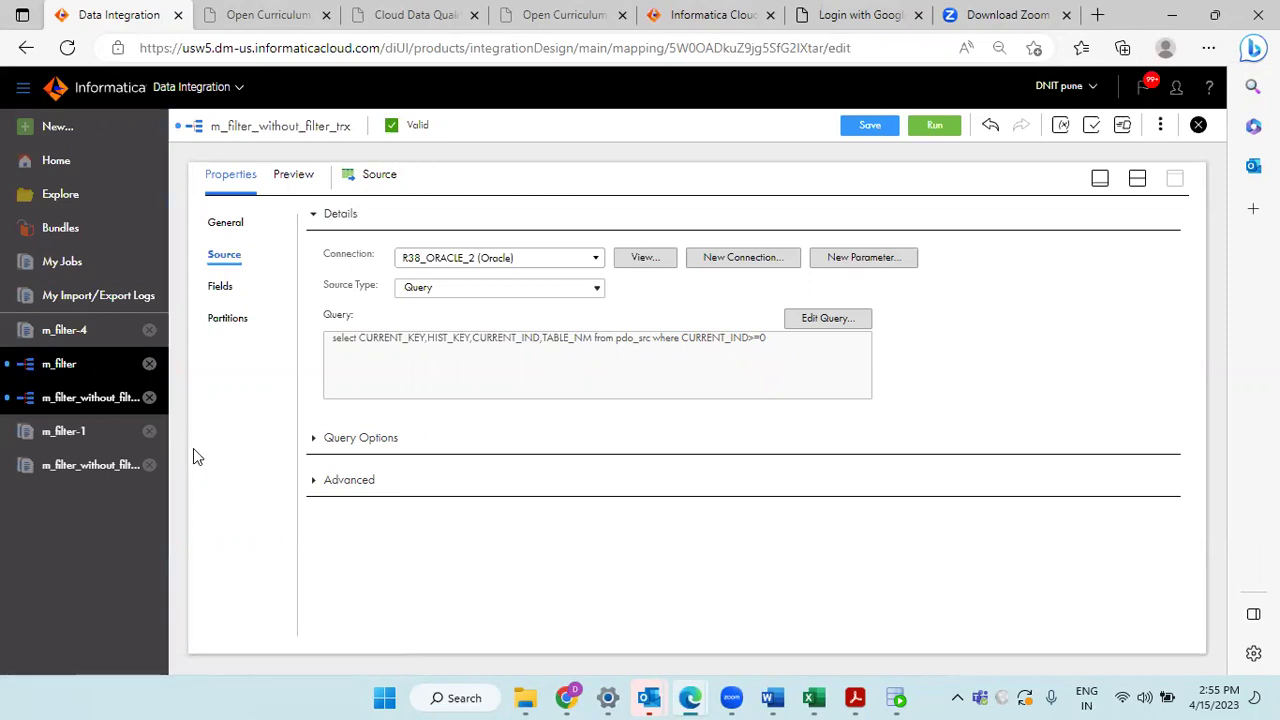
Step: Close the m_filter_without_filter_trx mapping without saving, but cancel closing m_filter
left_click(1199, 127)
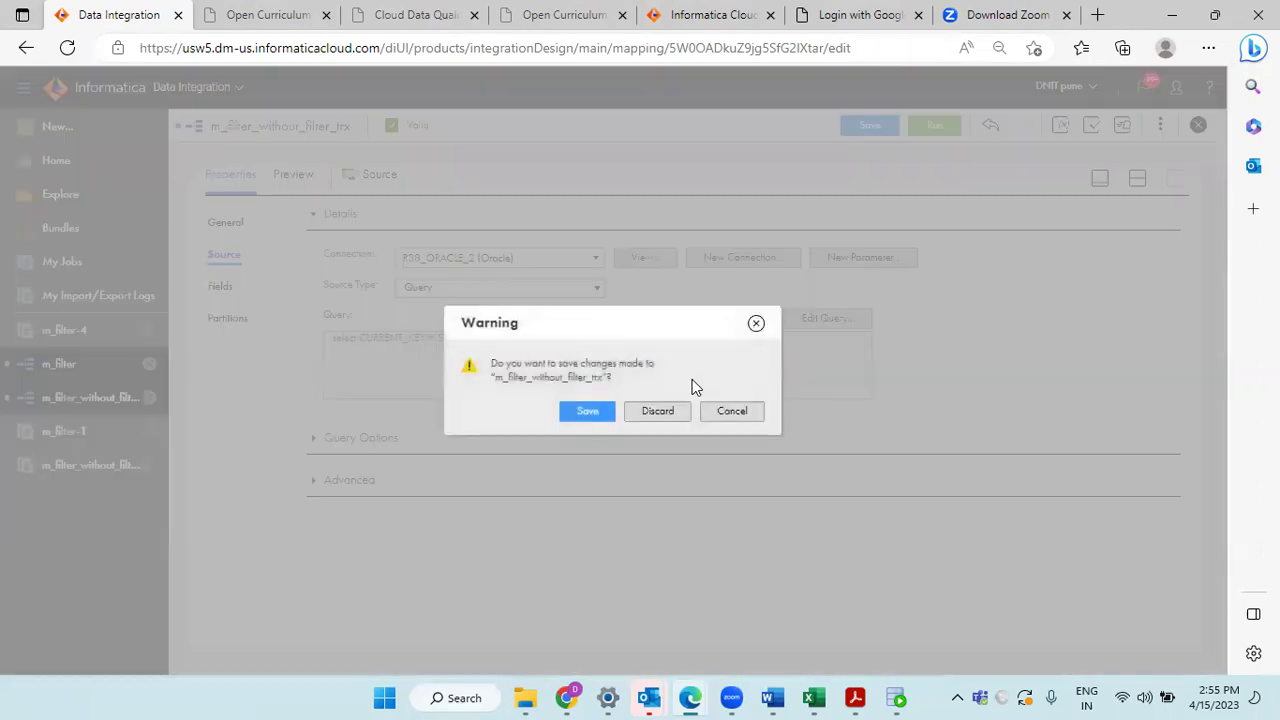
left_click(660, 409)
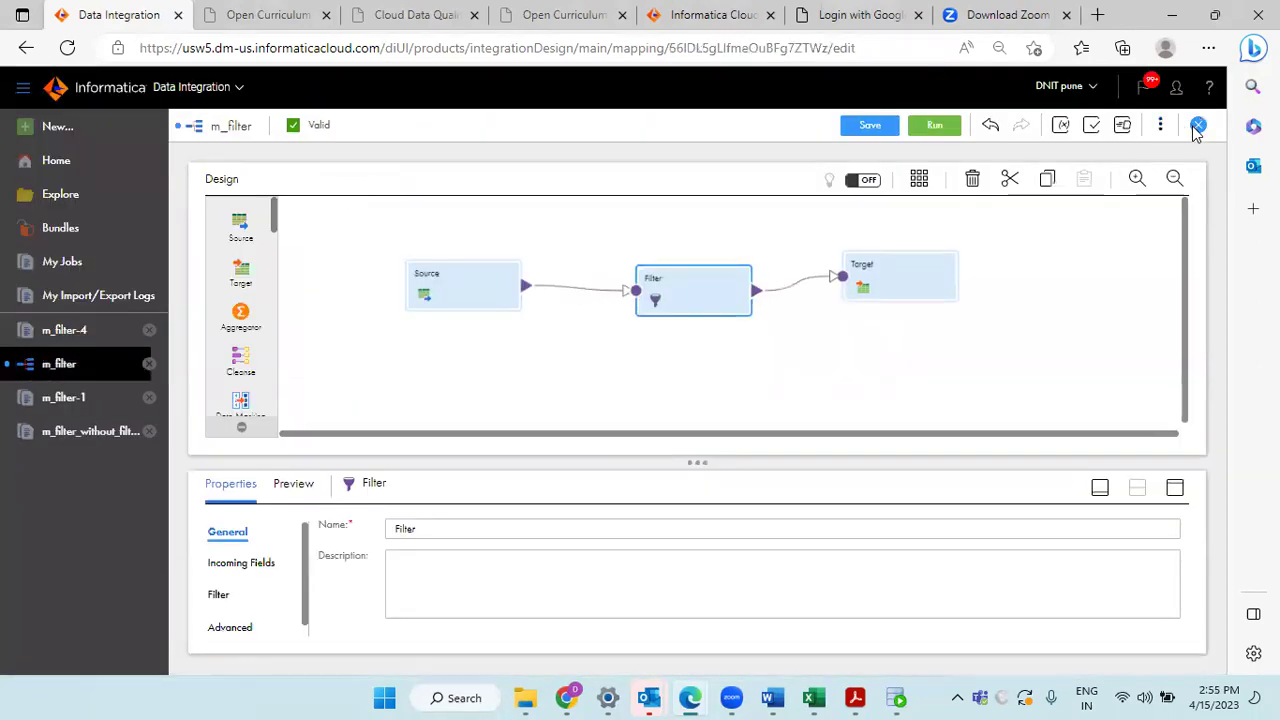
left_click(1197, 127)
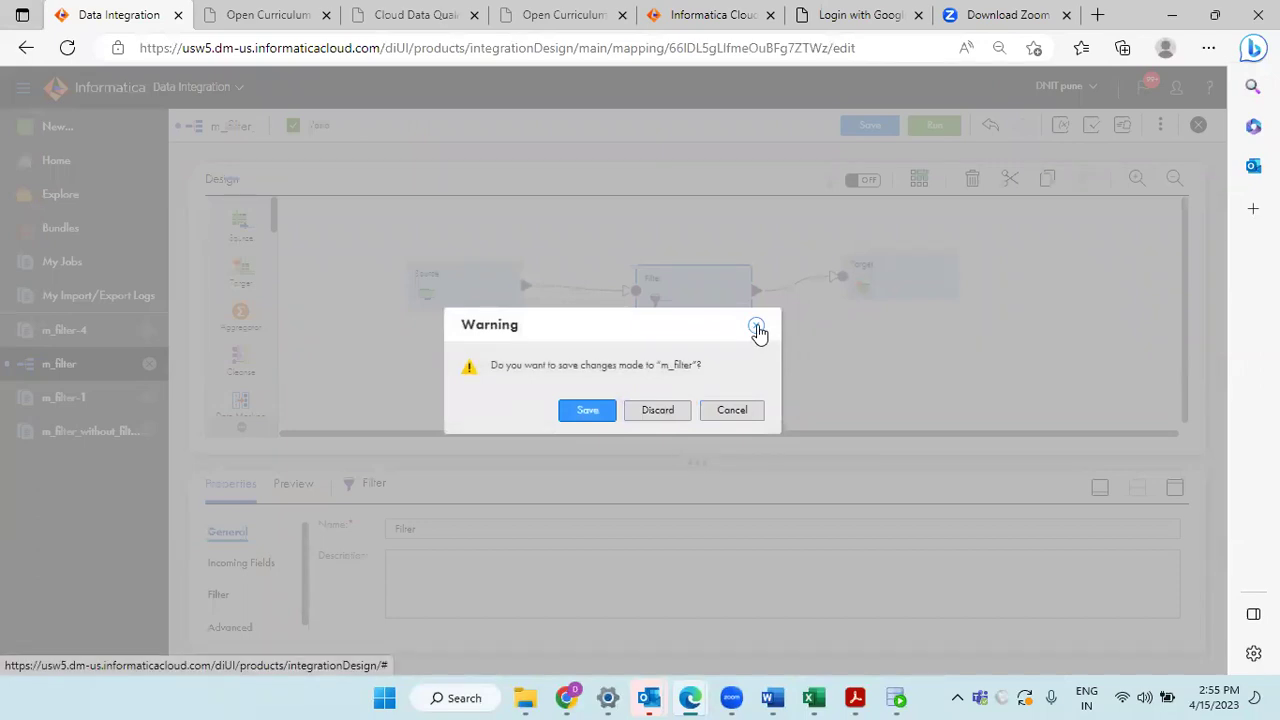
left_click(757, 328)
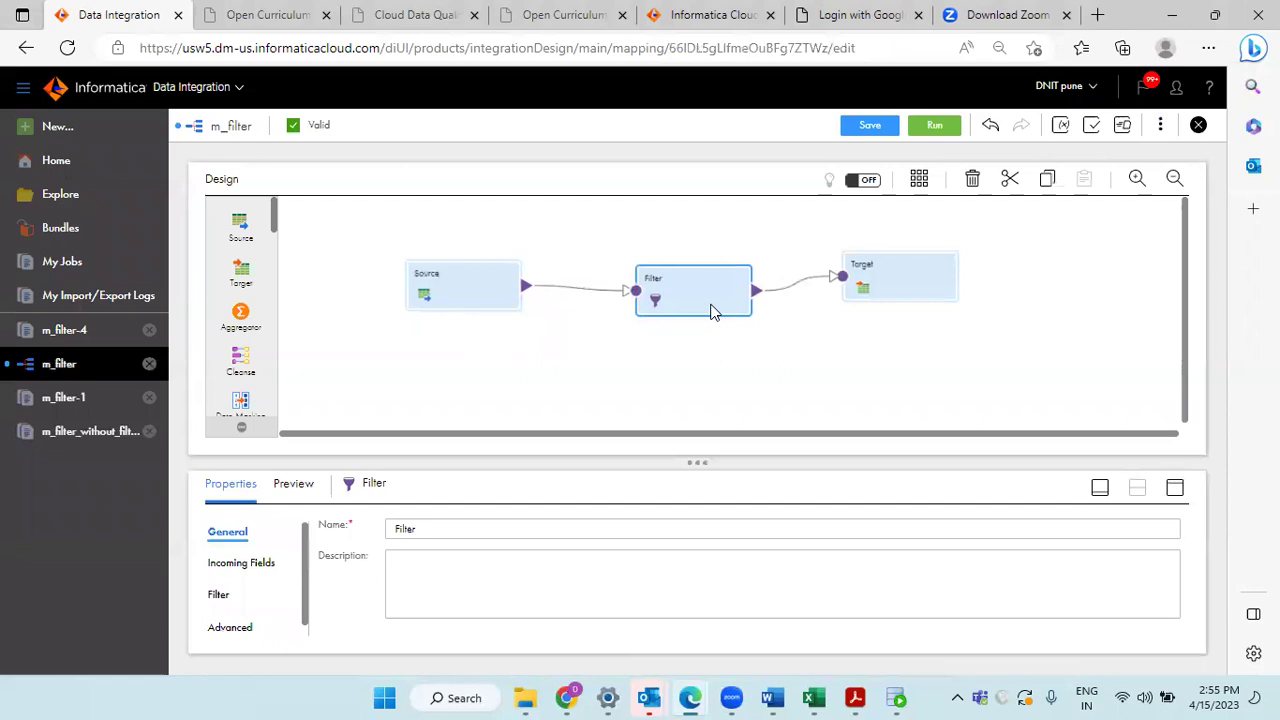
Step: Reopen m_filter_without_filter_trx from its job run and compare its Source with m_filter's Filter transformation
left_click(455, 308)
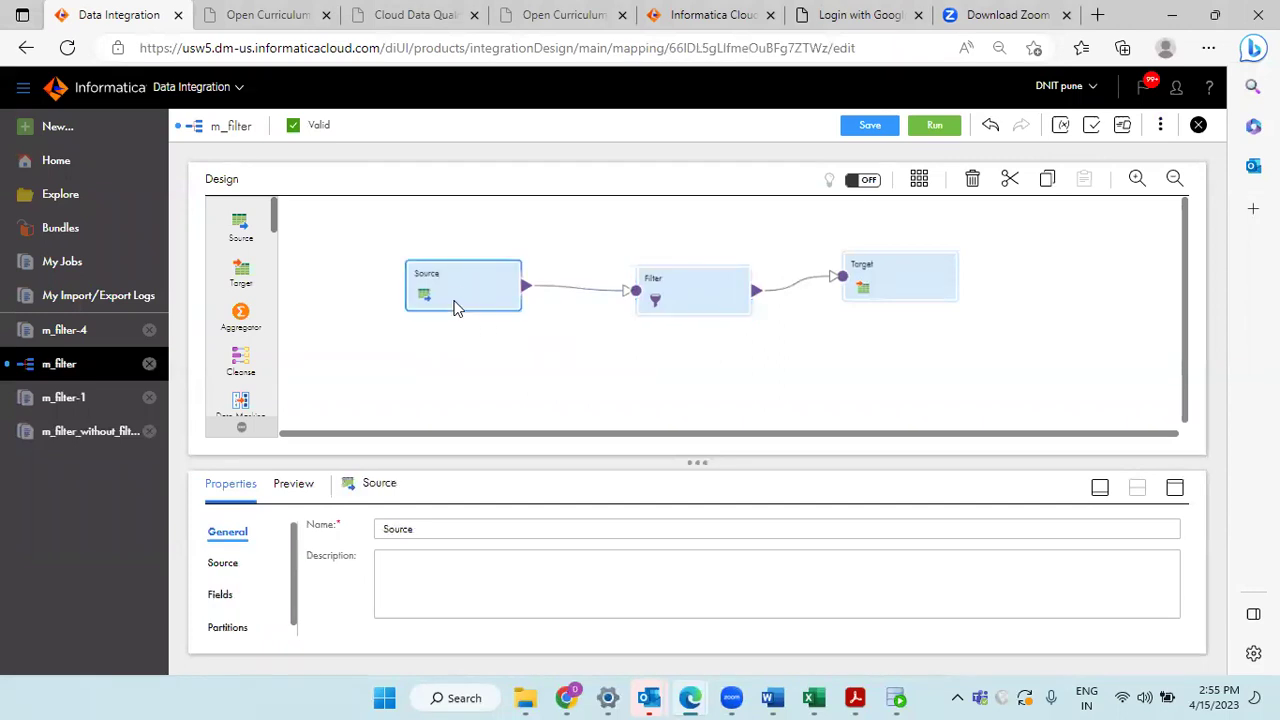
left_click(57, 432)
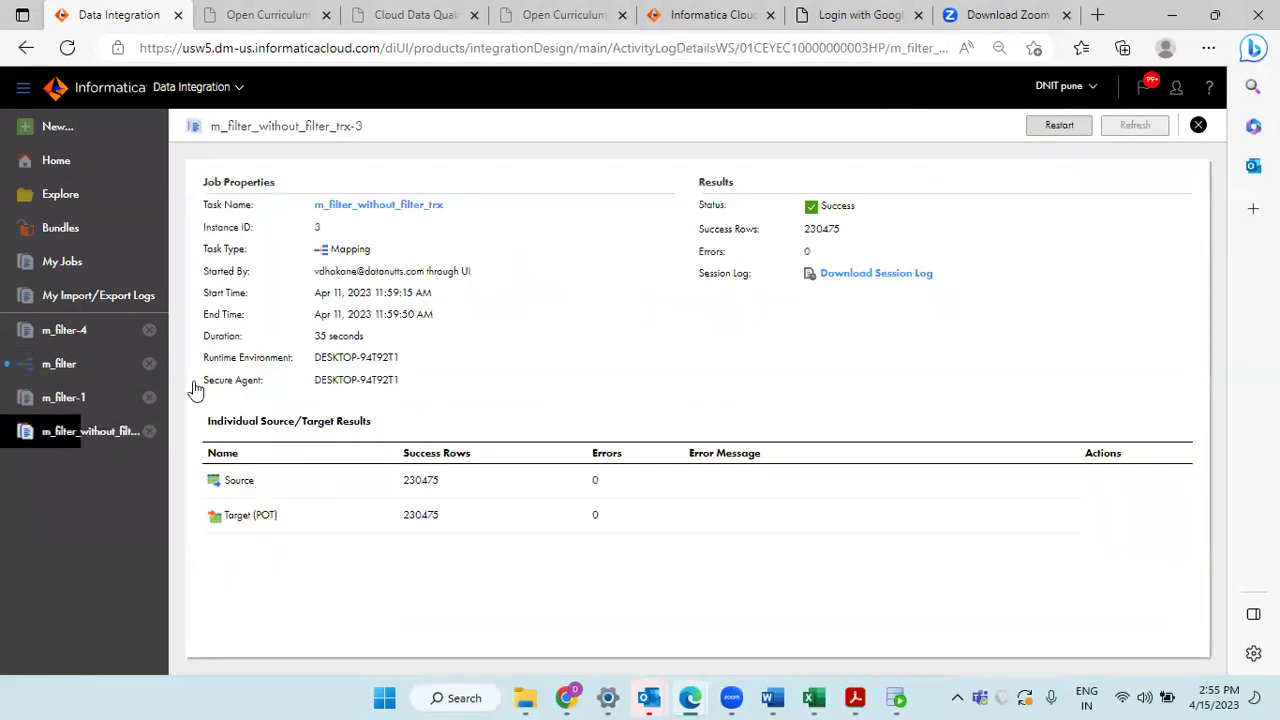
left_click(383, 211)
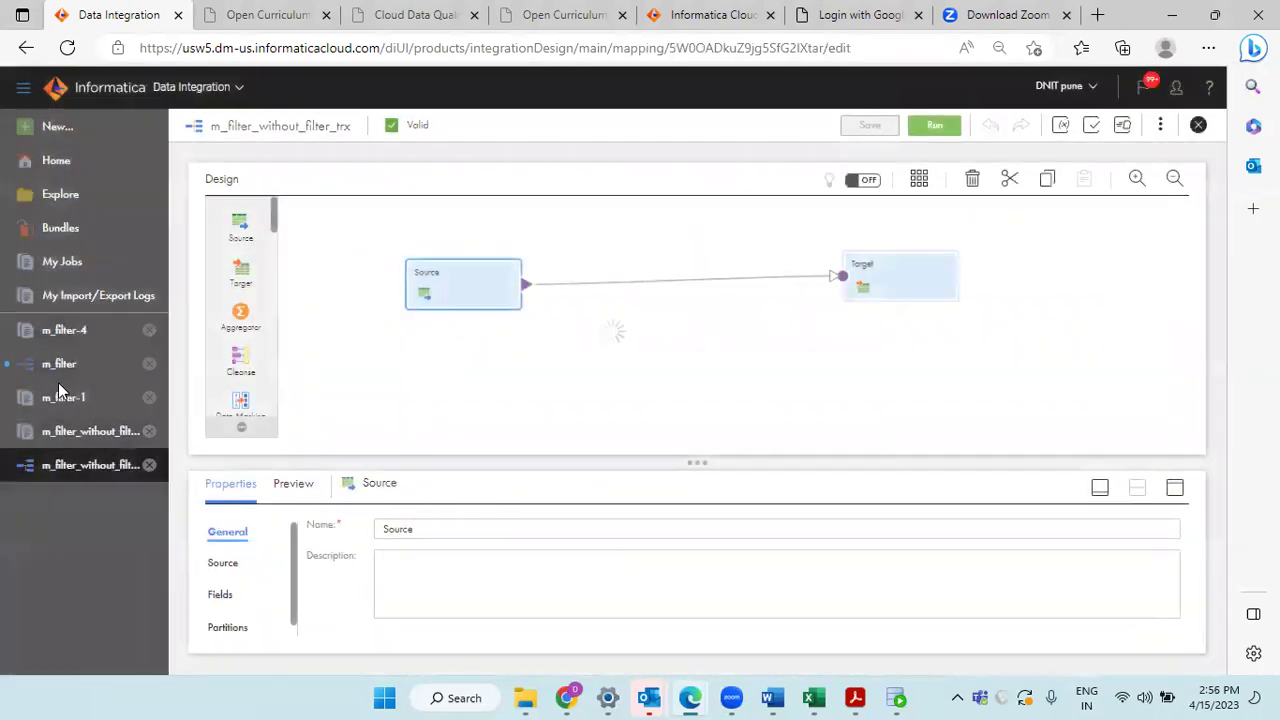
left_click(58, 365)
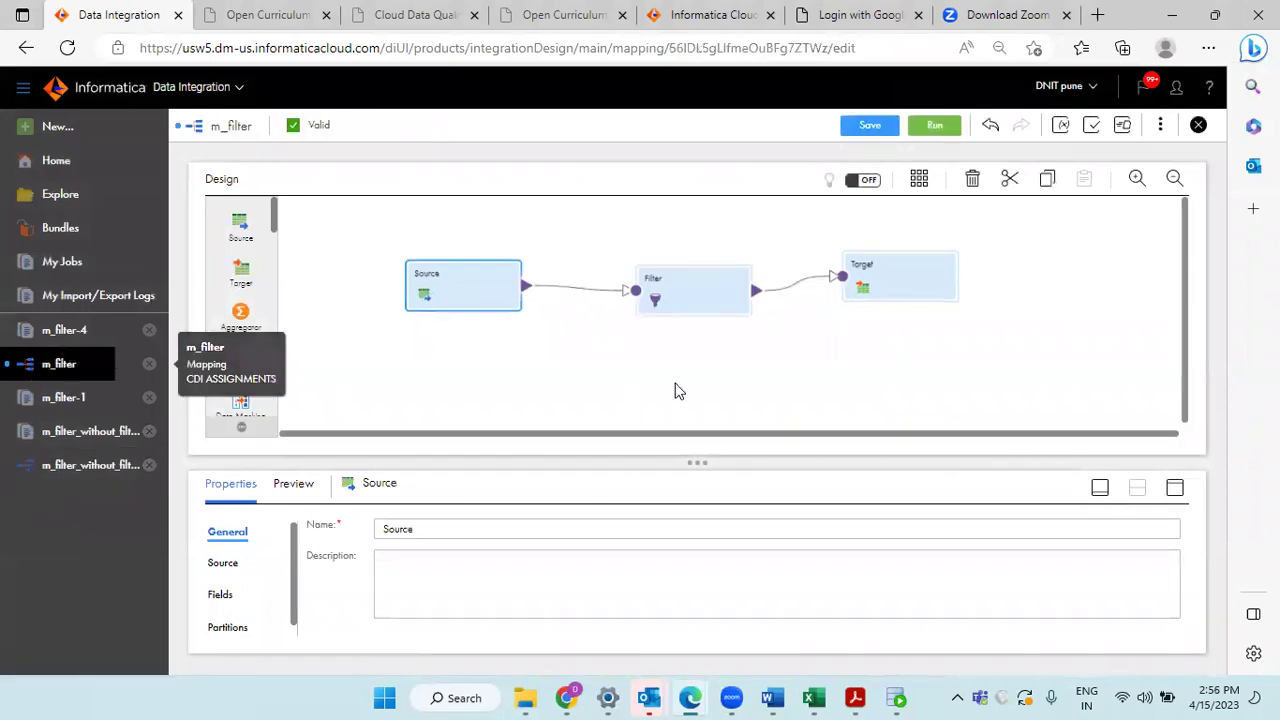
left_click(682, 300)
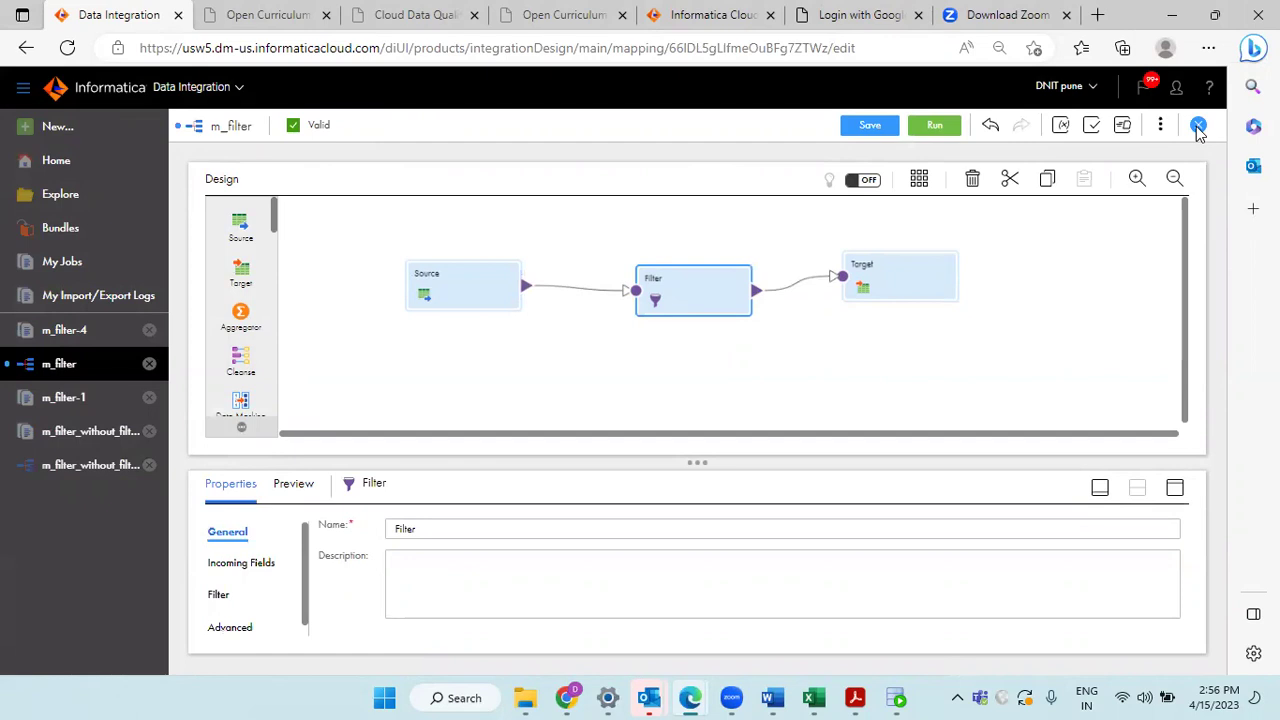
Step: Close m_filter without saving, close the remaining mapping and job tabs, and switch to Acrobat
left_click(1198, 127)
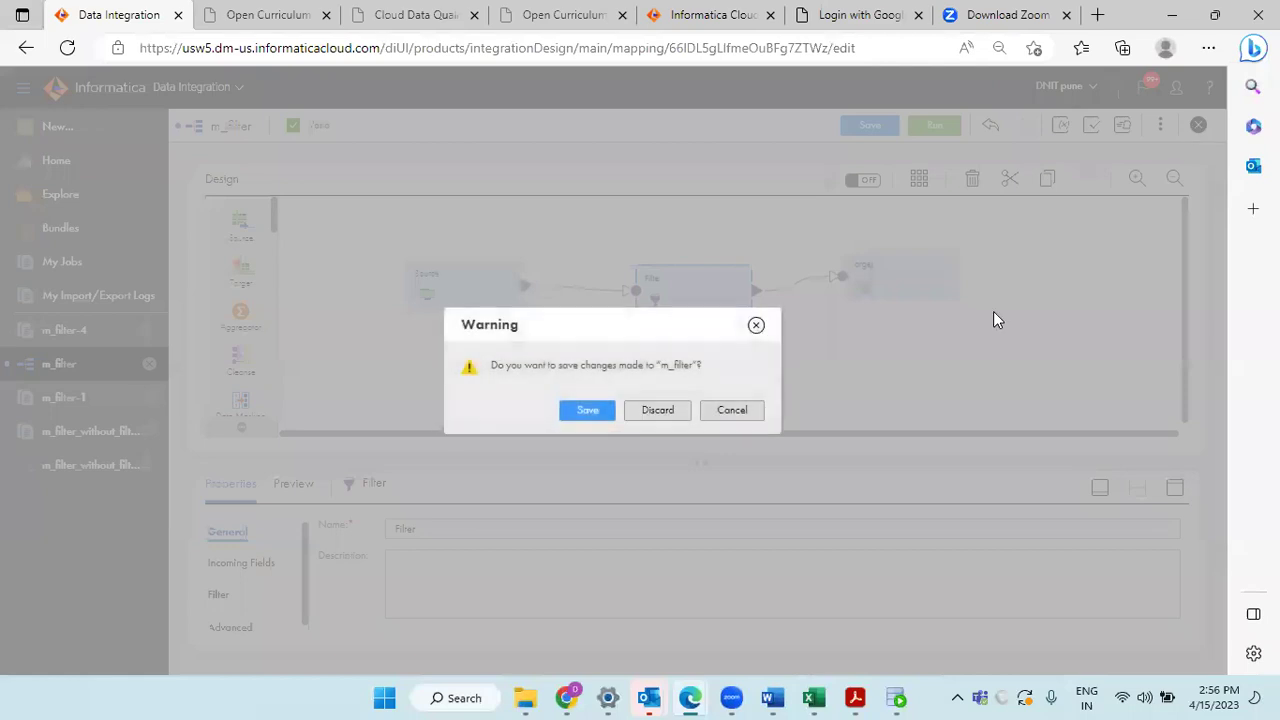
left_click(675, 413)
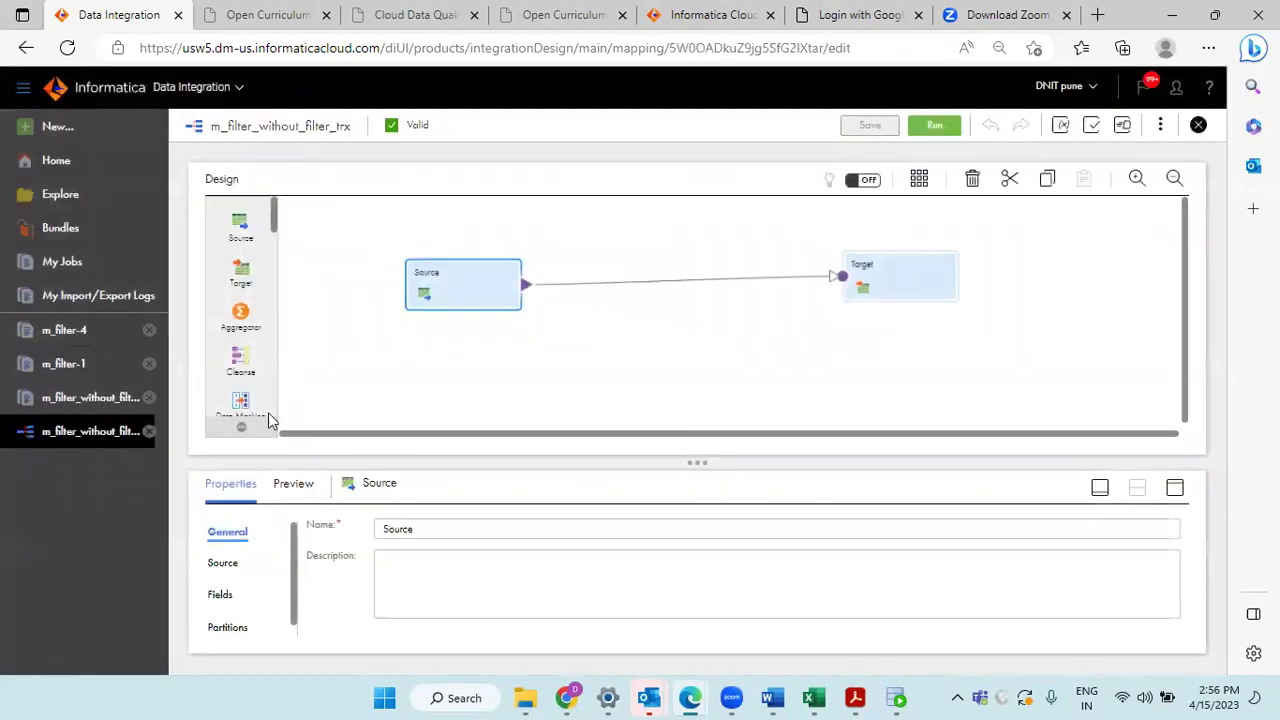
left_click(146, 400)
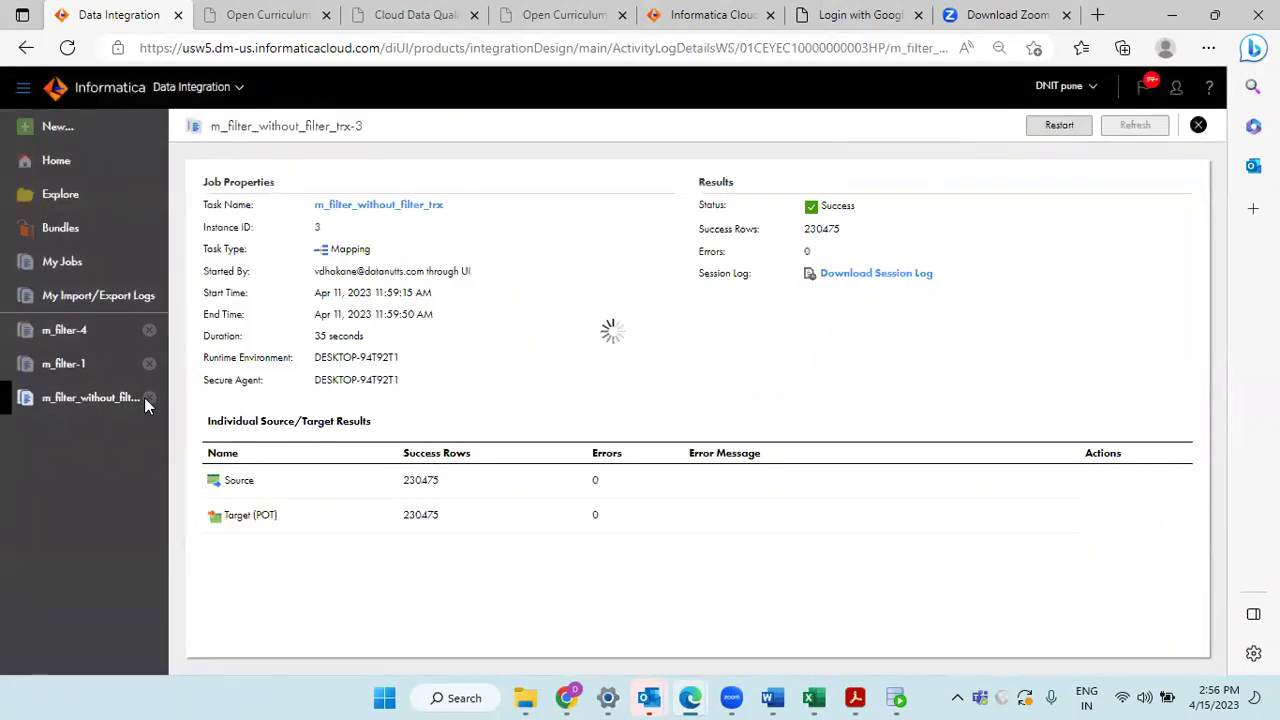
left_click(149, 397)
left_click(149, 363)
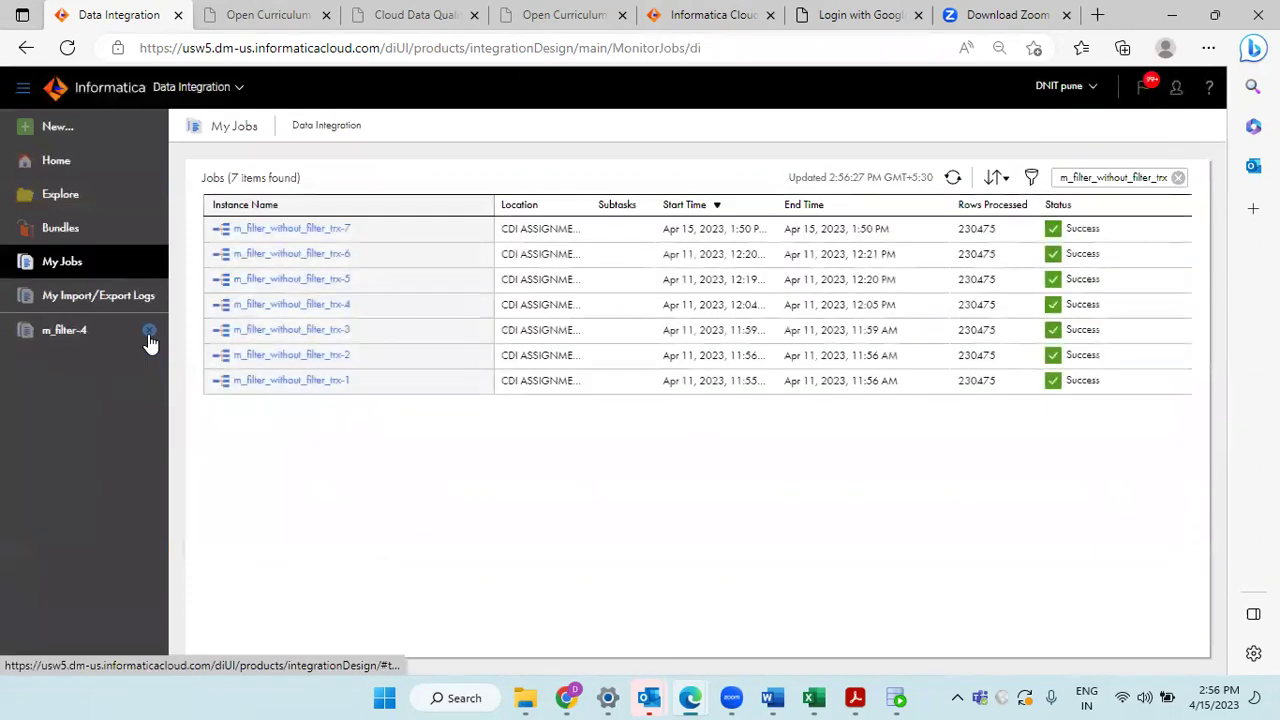
left_click(149, 331)
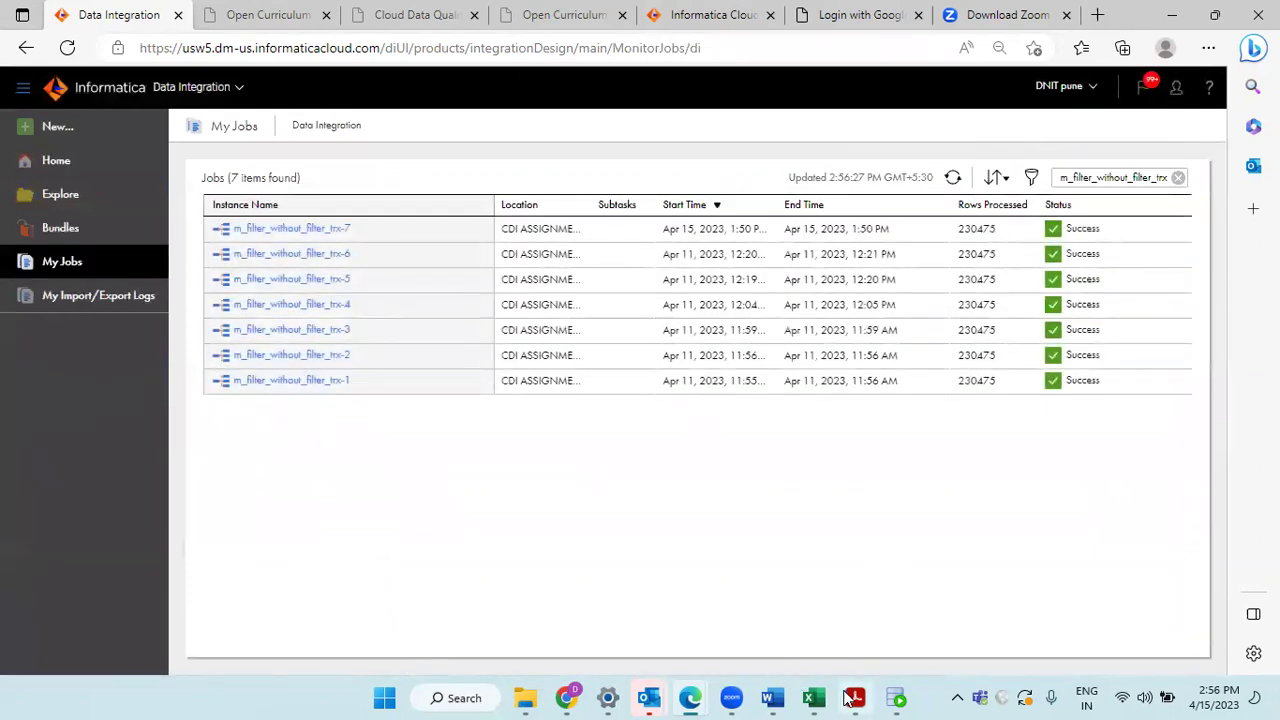
left_click(855, 697)
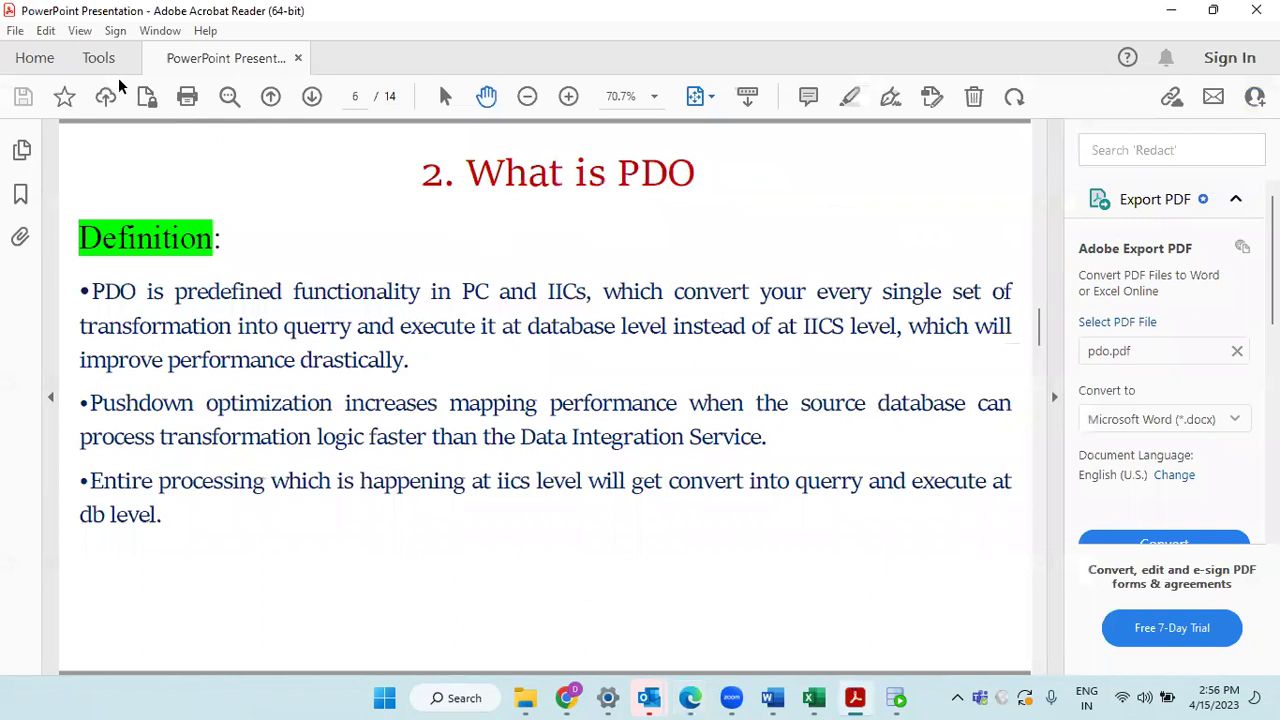
Step: Present the PDO deck in Full Screen Mode and advance to the 'What is PDO' 10-times-faster slide
left_click(80, 31)
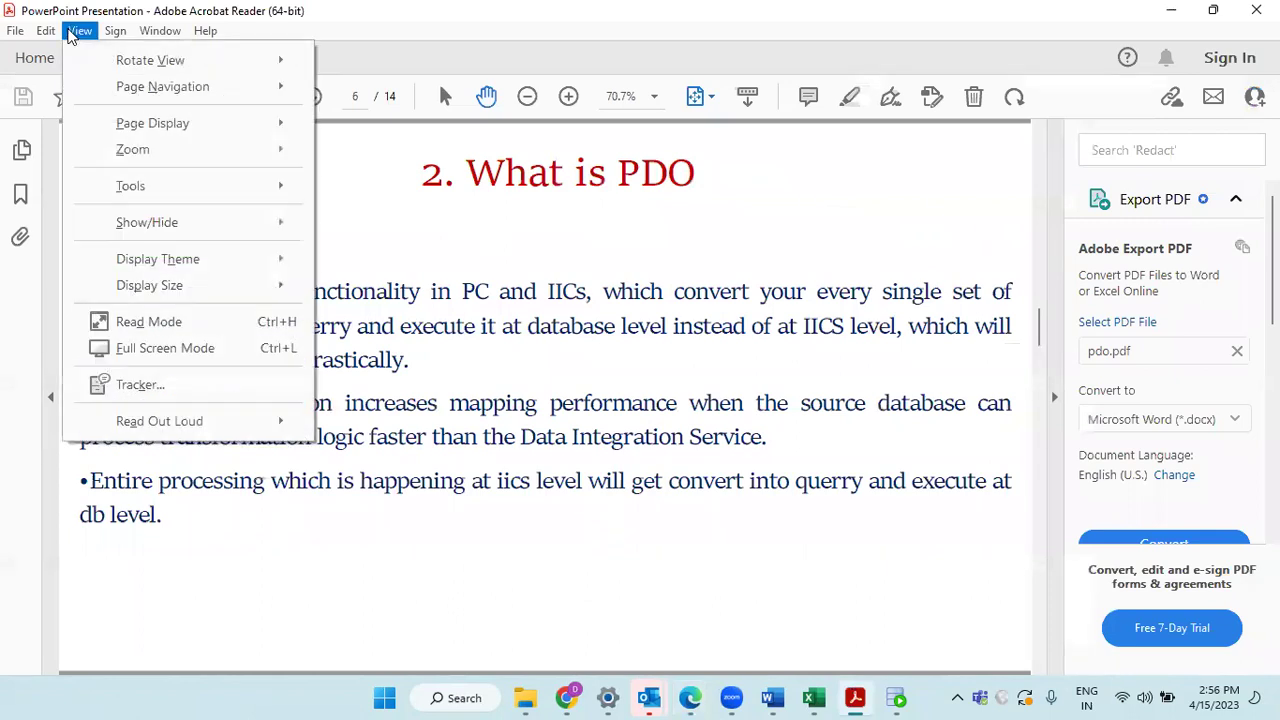
left_click(178, 350)
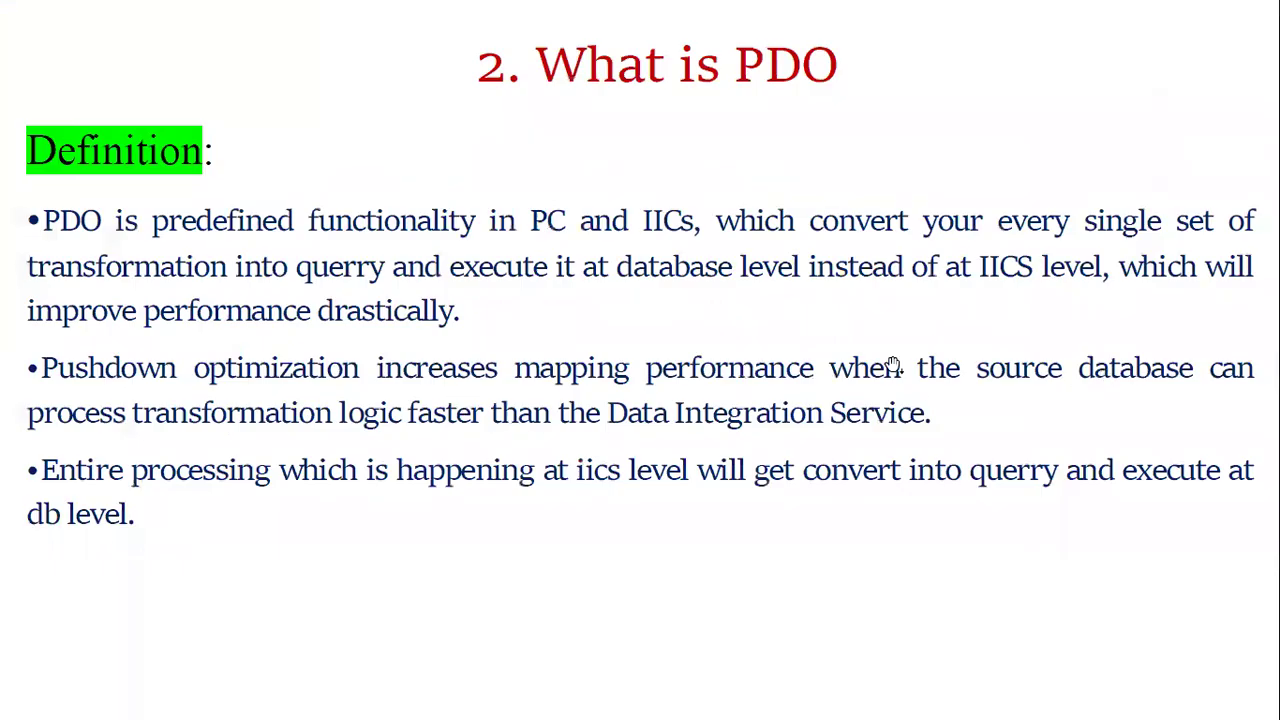
left_click(565, 336)
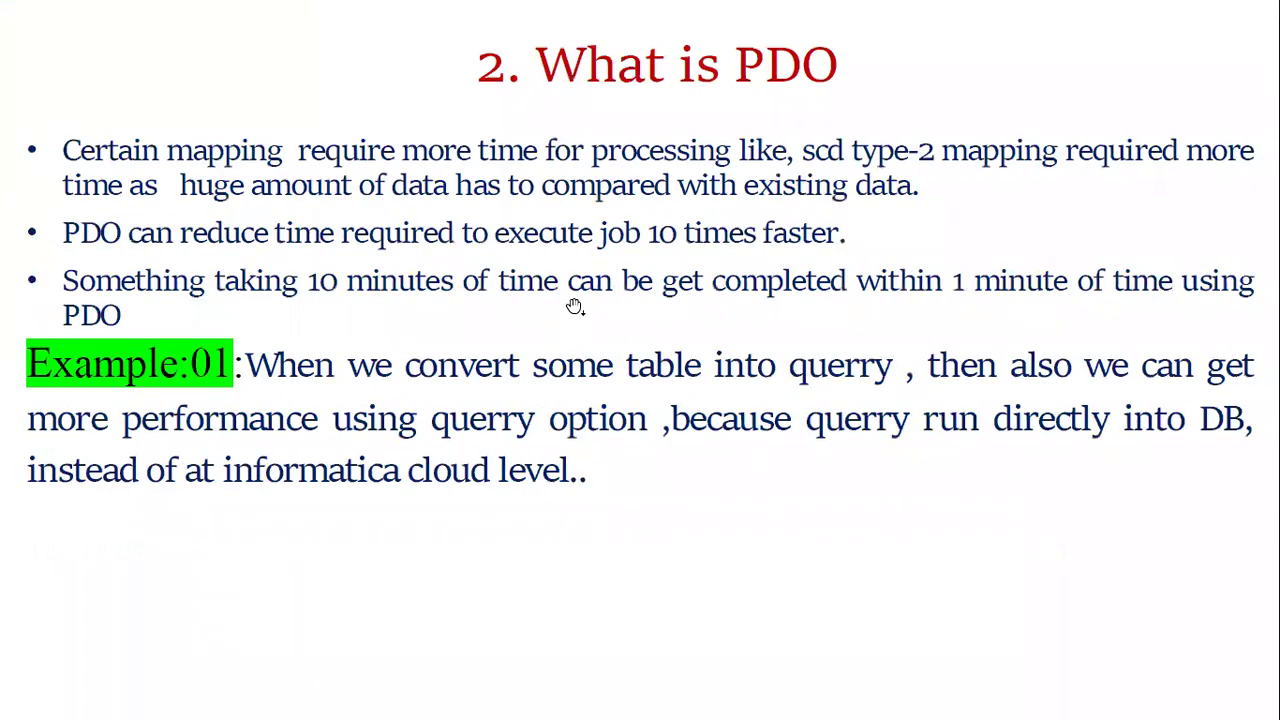
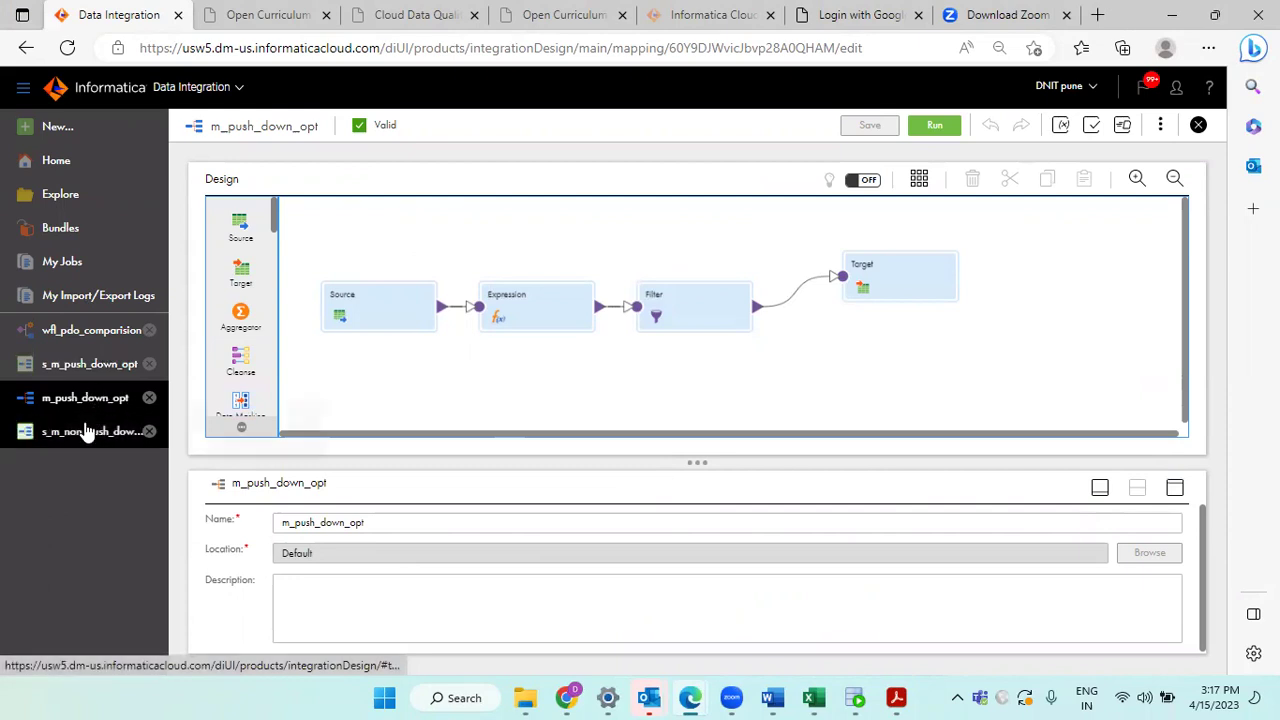
Step: Compare the s_m_push_down_opt and s_m_non_push_down_opt task details pages
left_click(72, 366)
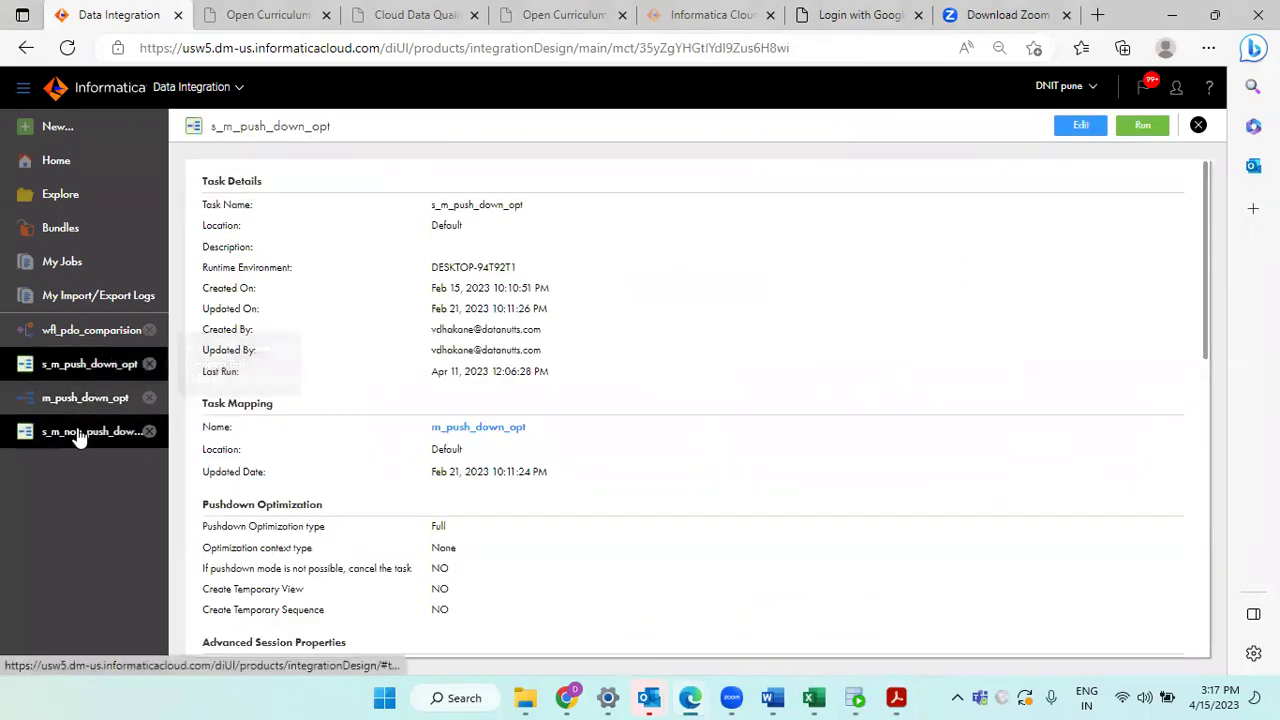
left_click(80, 432)
left_click(57, 366)
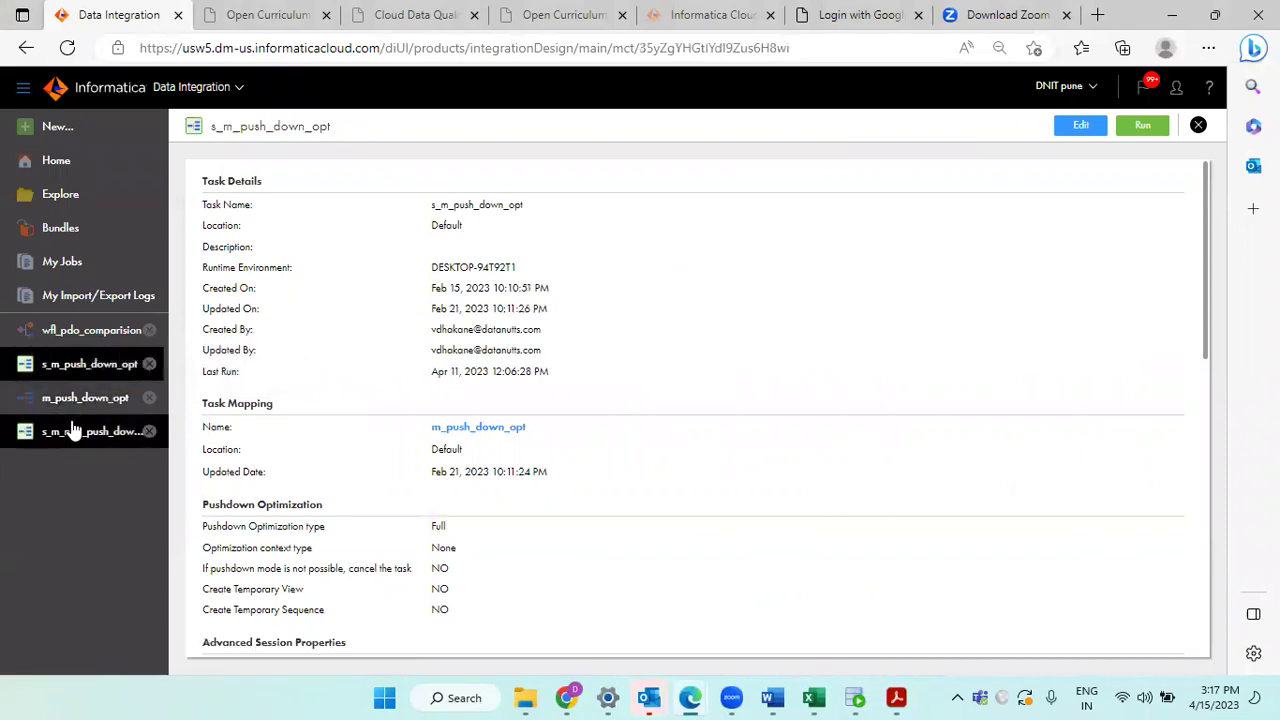
left_click(72, 430)
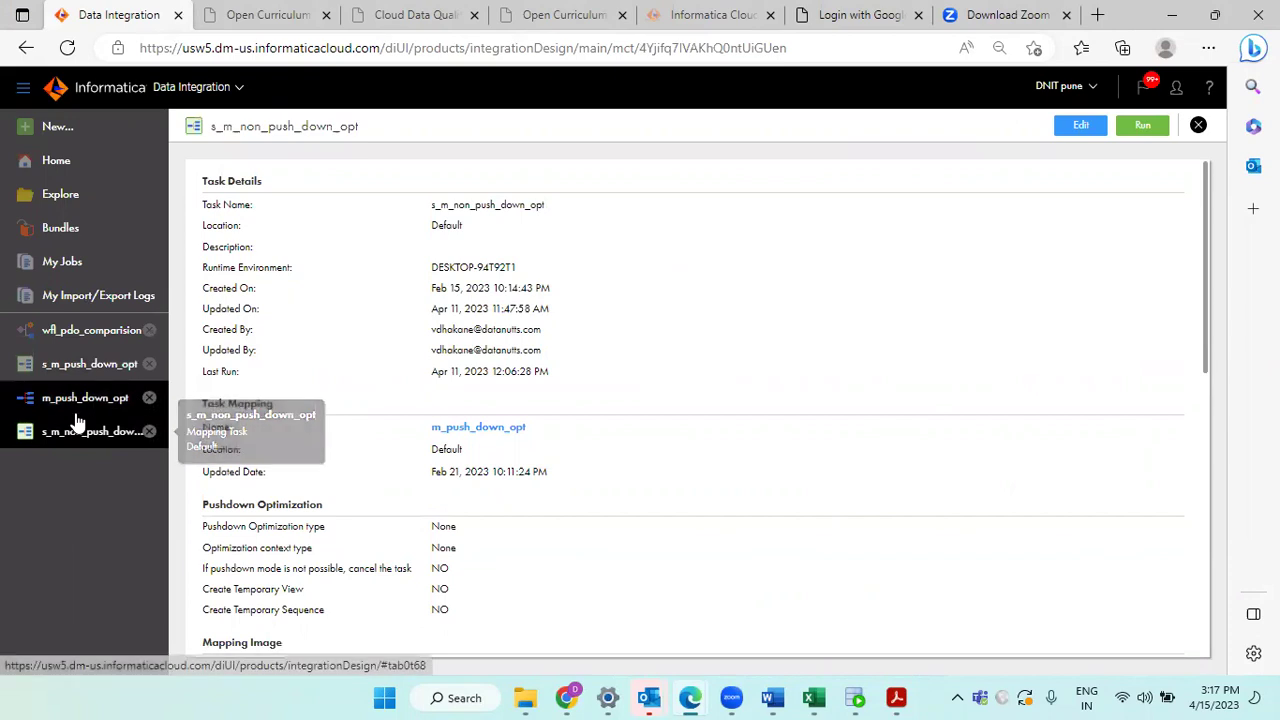
left_click(104, 370)
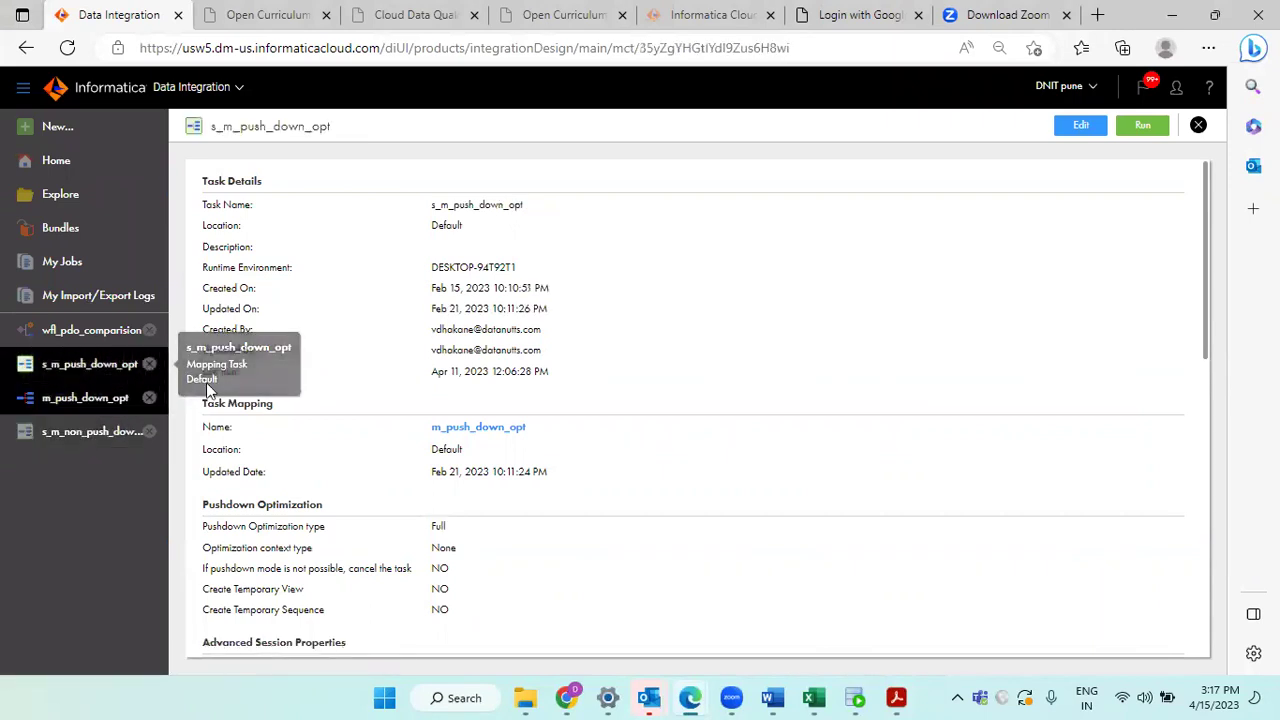
Step: Look at the m_push_down_opt mapping, then return to s_m_push_down_opt and start editing it
left_click(62, 410)
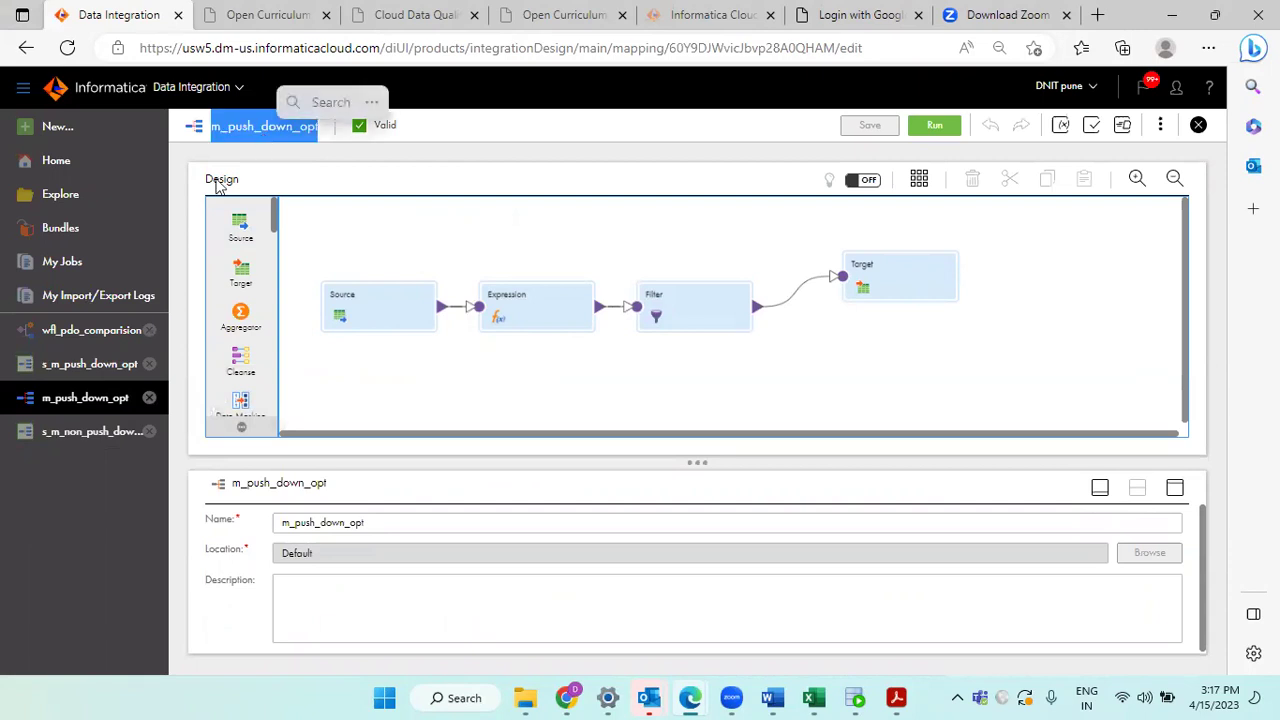
left_click(88, 365)
left_click(91, 433)
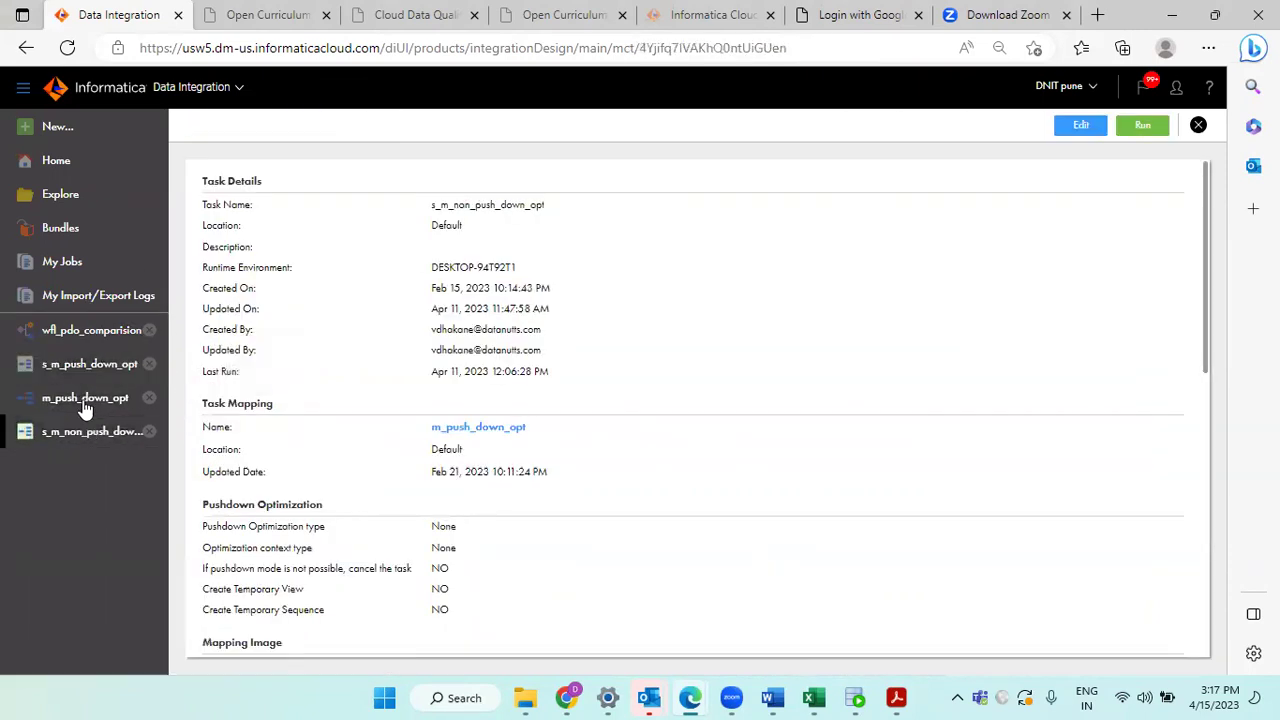
left_click(88, 365)
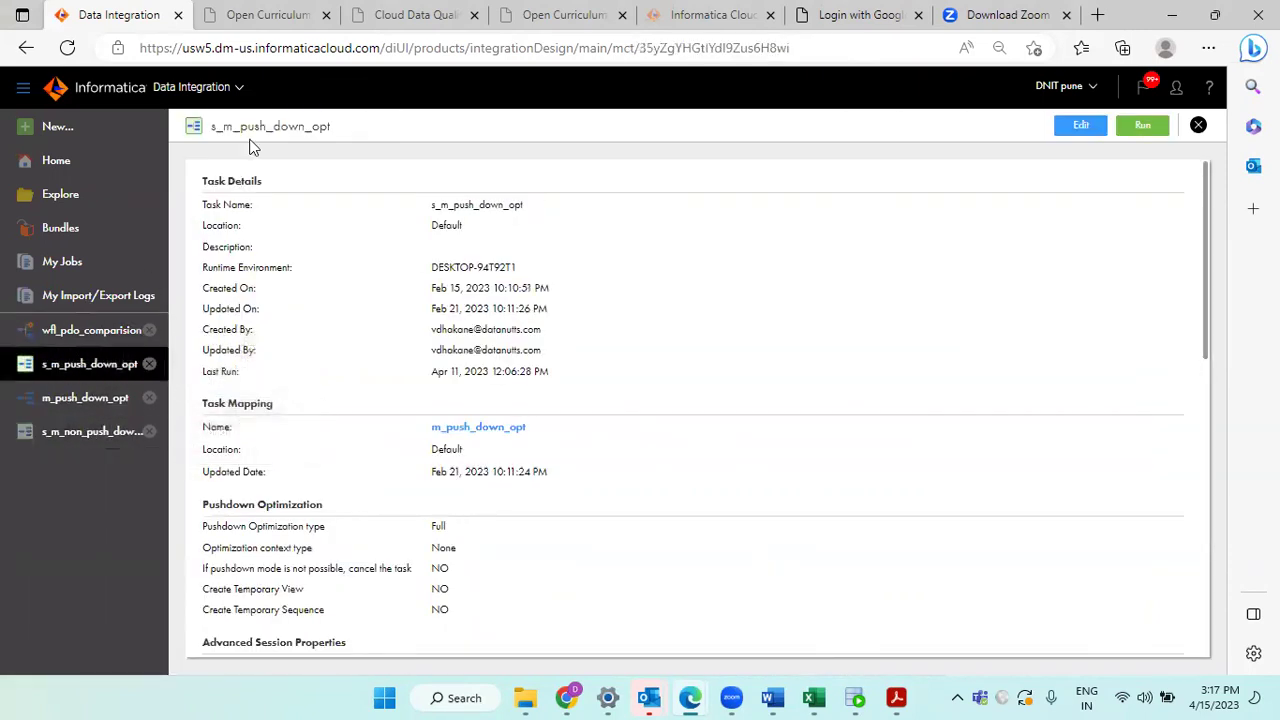
triple_click(240, 127)
left_click(242, 131)
left_click(1081, 126)
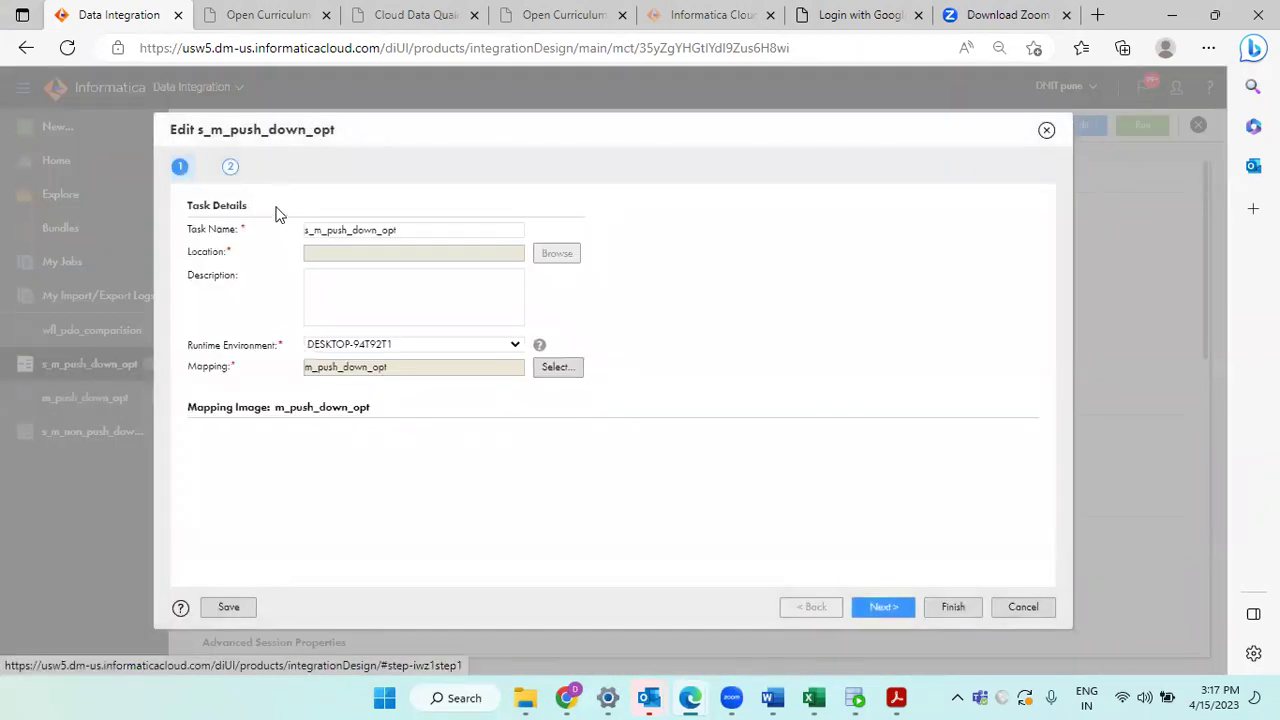
Step: In the Schedule step, scroll to Pushdown Optimization and list its type choices
left_click(316, 168)
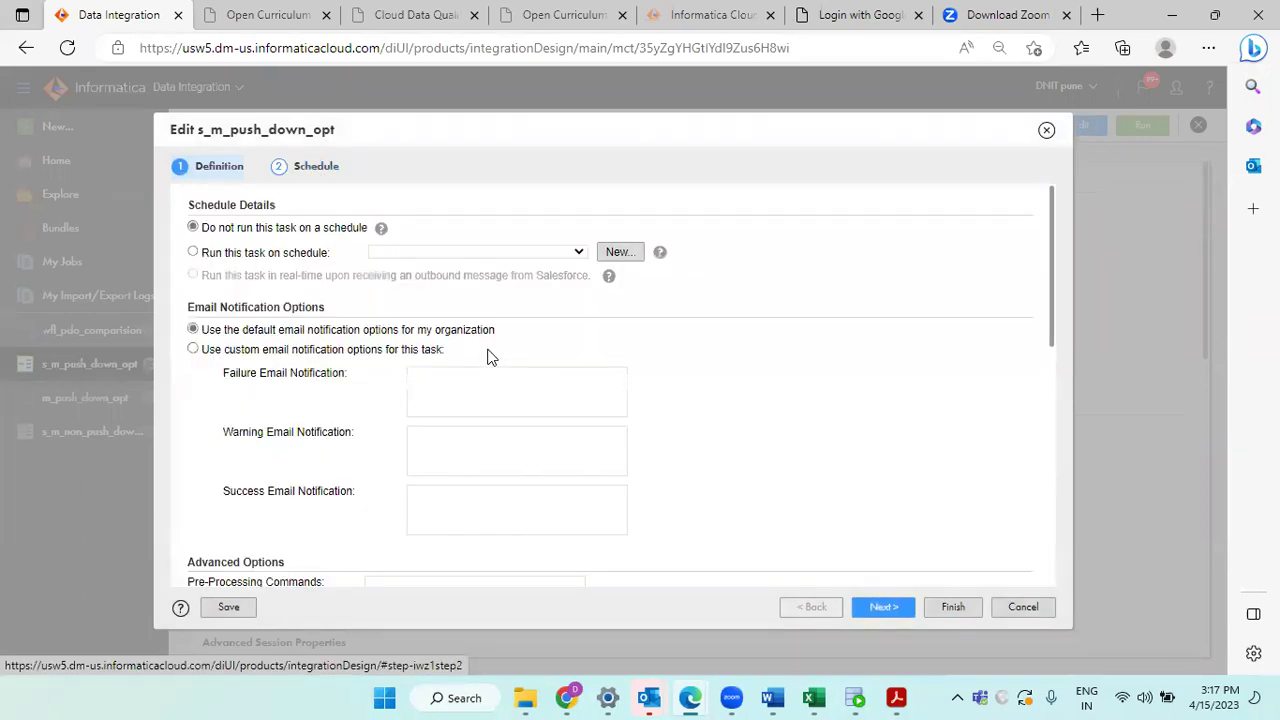
scroll(490, 357, "down", 1)
scroll(594, 355, "down", 3)
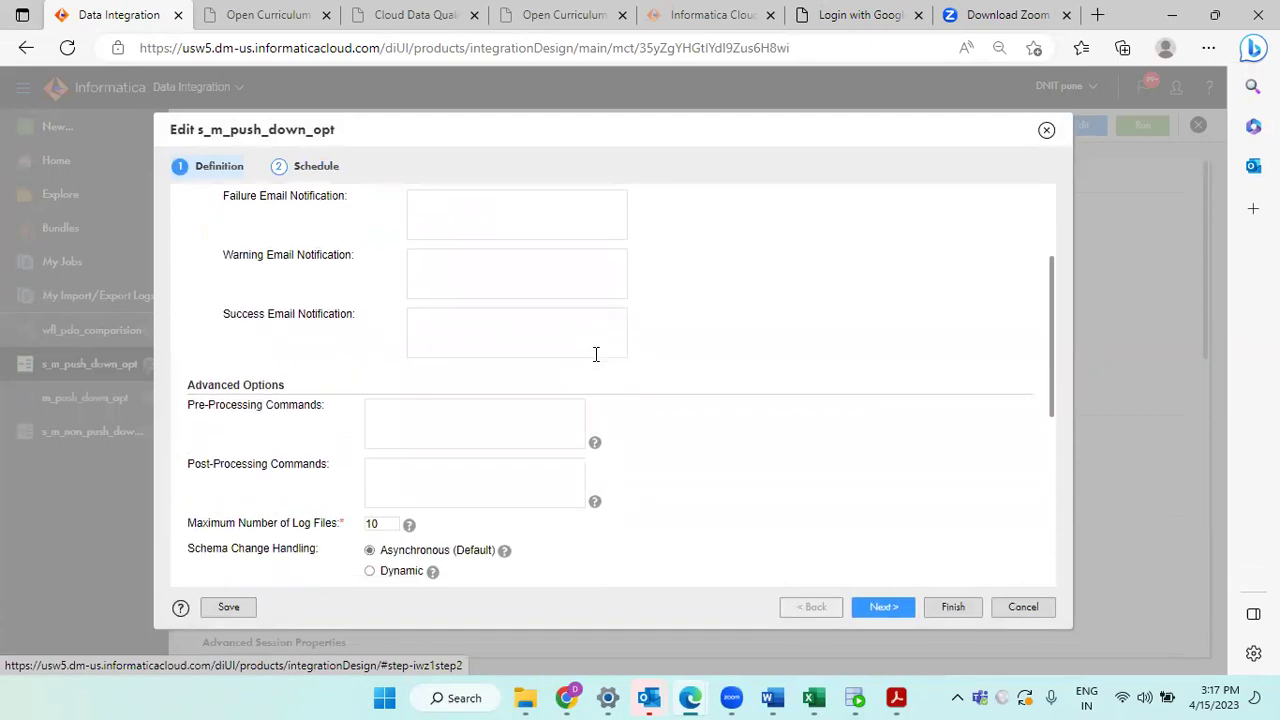
scroll(594, 360, "down", 5)
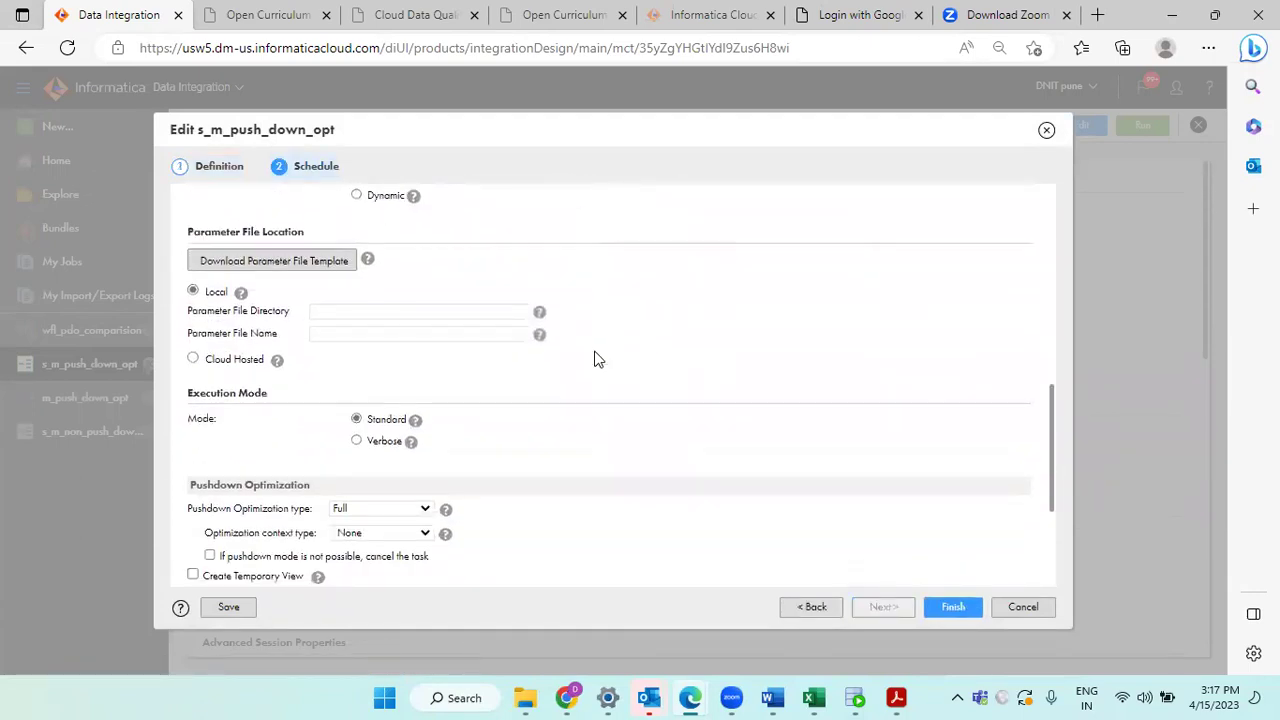
scroll(594, 360, "down", 1)
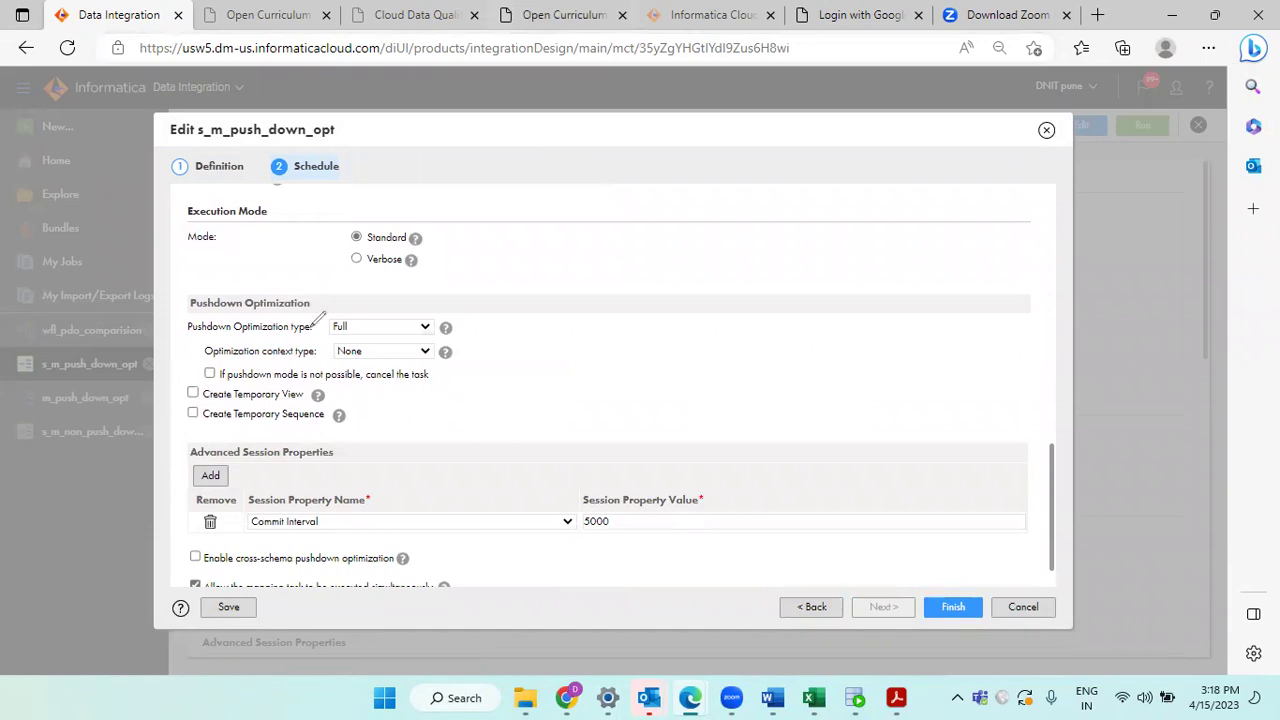
mouse_move(338, 278)
left_mouse_down()
mouse_move(268, 316)
mouse_move(355, 288)
left_mouse_up()
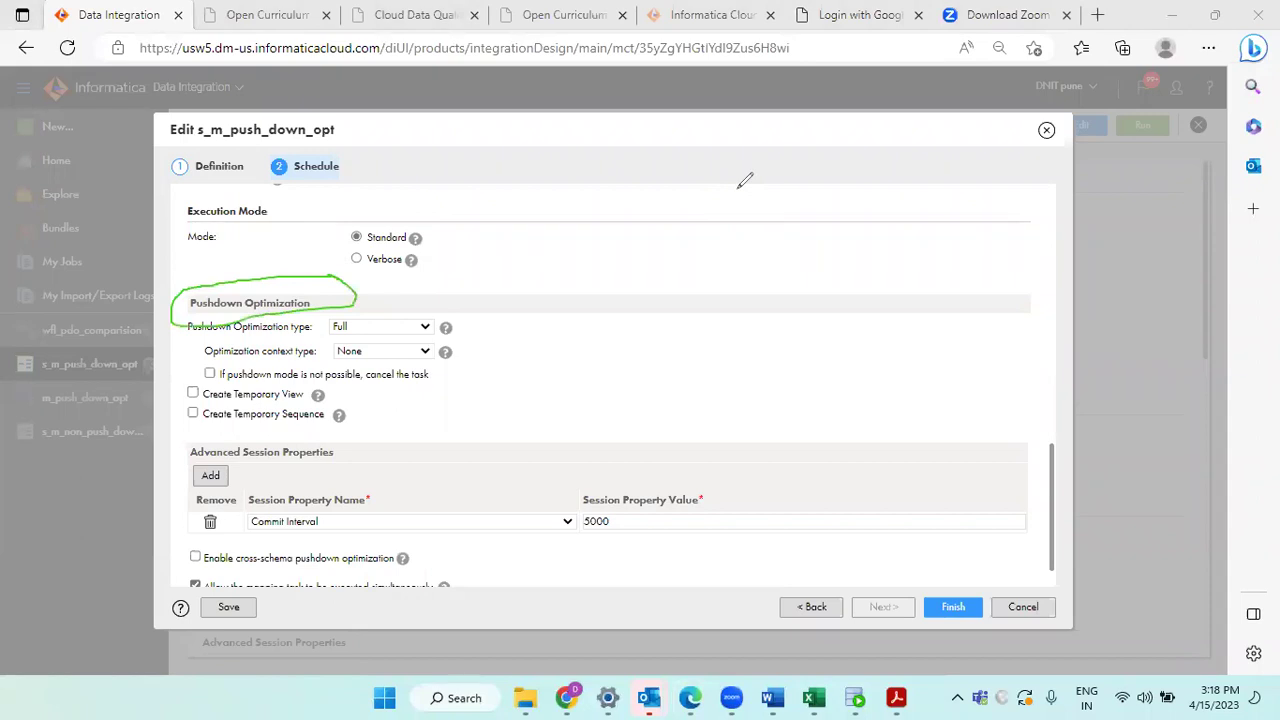
left_click(390, 330)
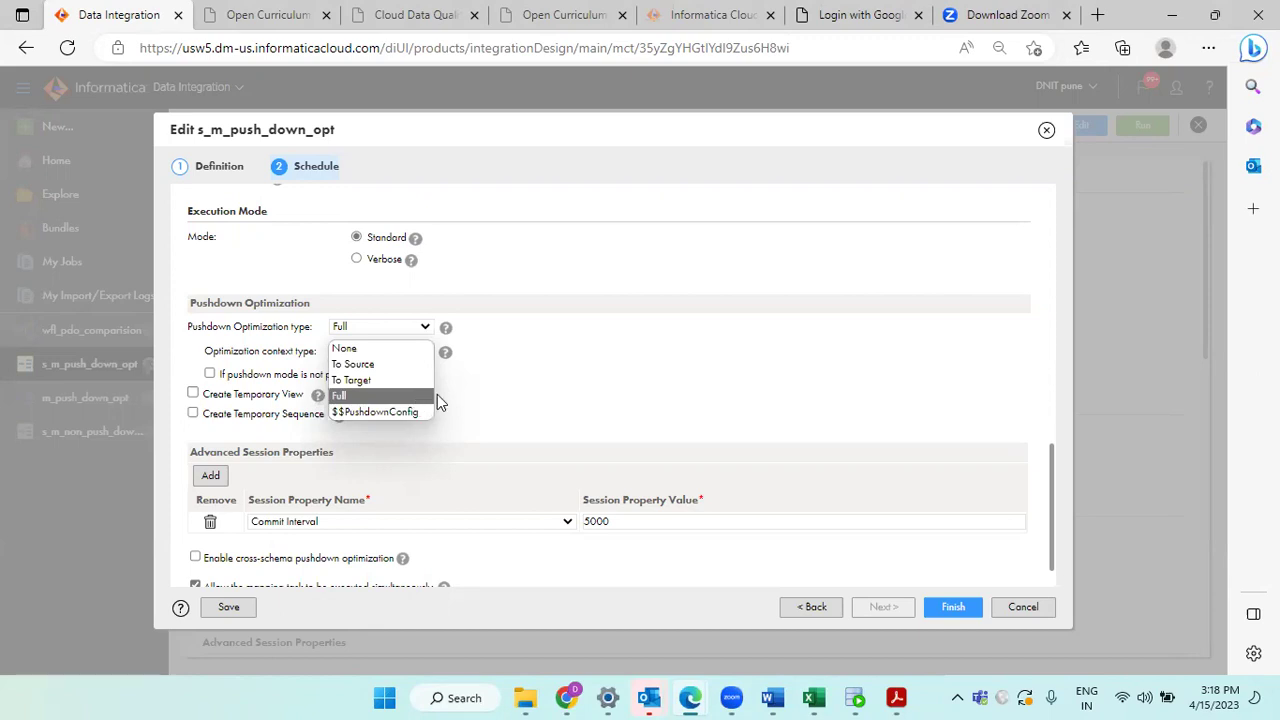
Step: Try Pushdown Optimization type None, restore Full, and finish saving s_m_push_down_opt
left_click(583, 376)
scroll(585, 378, "down", 1)
scroll(585, 378, "up", 4)
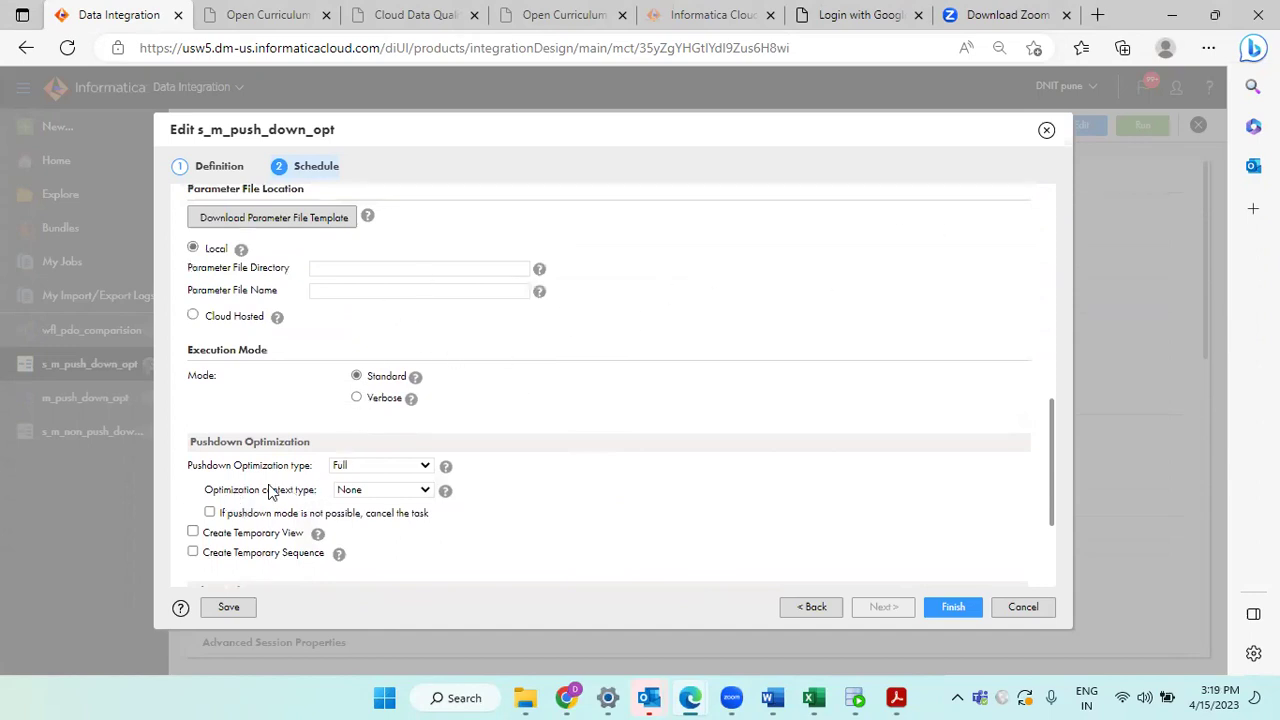
left_click(366, 466)
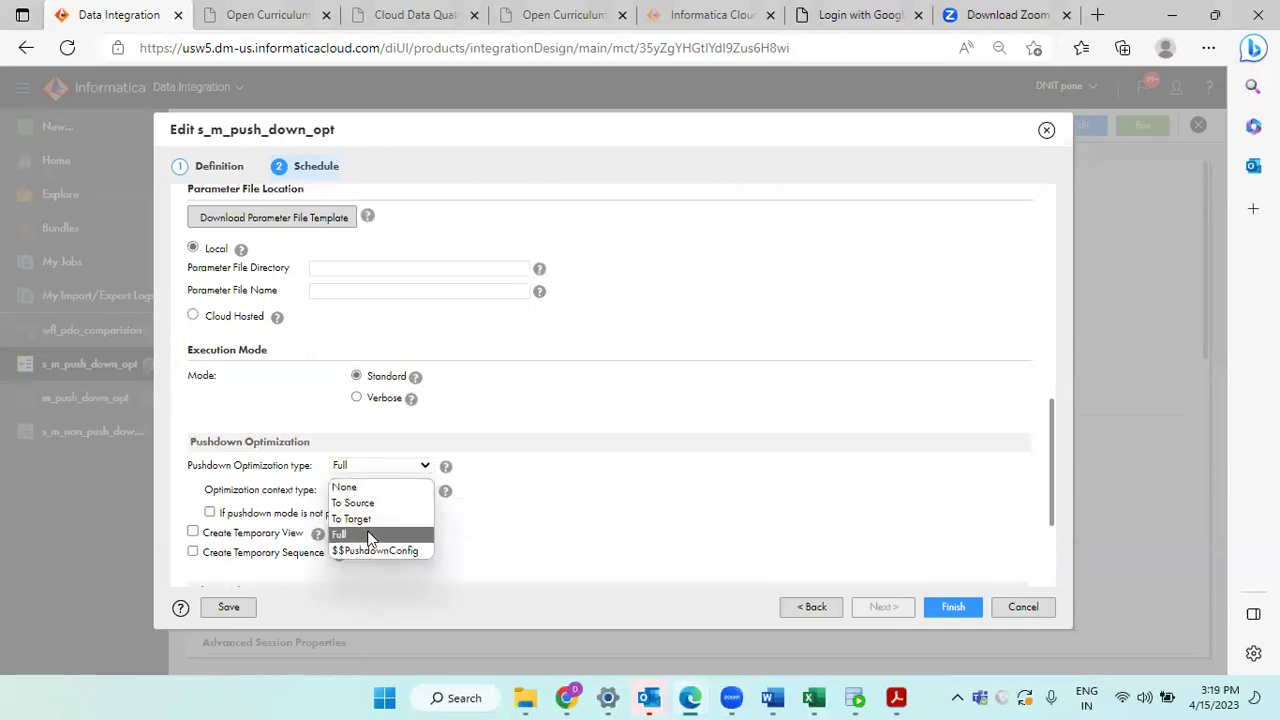
left_click(380, 470)
left_click(376, 466)
left_click(370, 487)
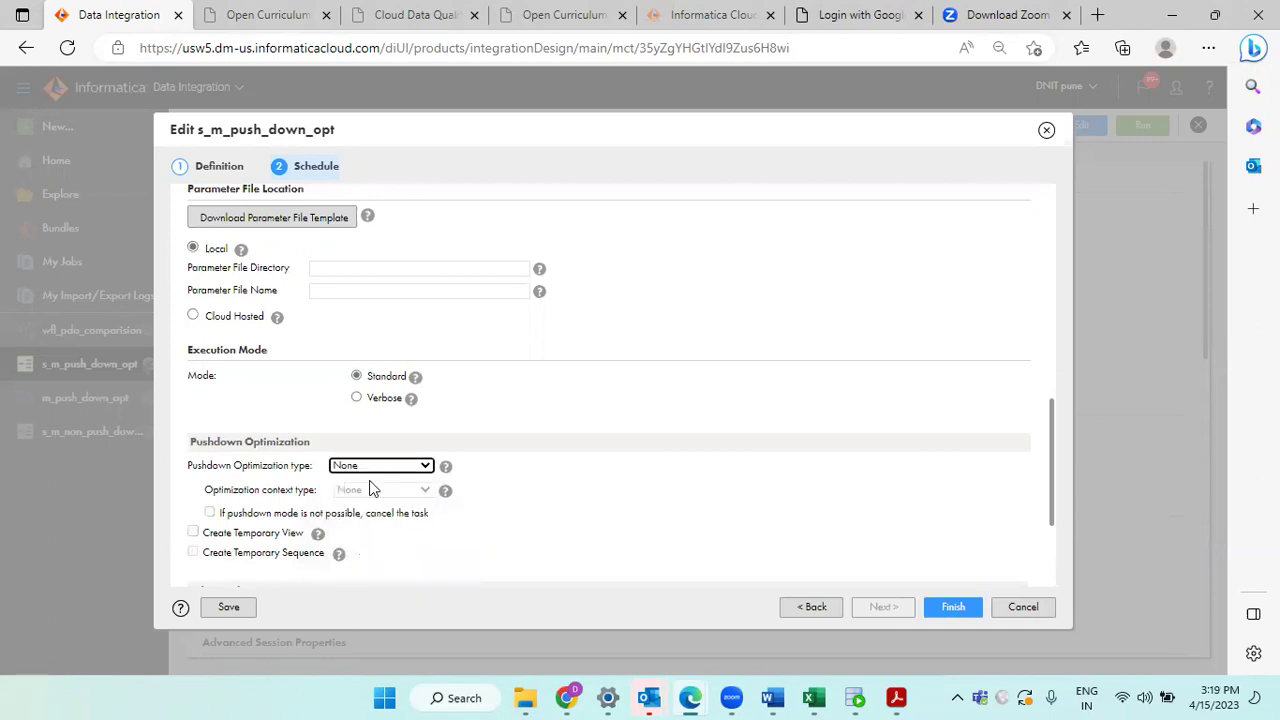
left_click(373, 466)
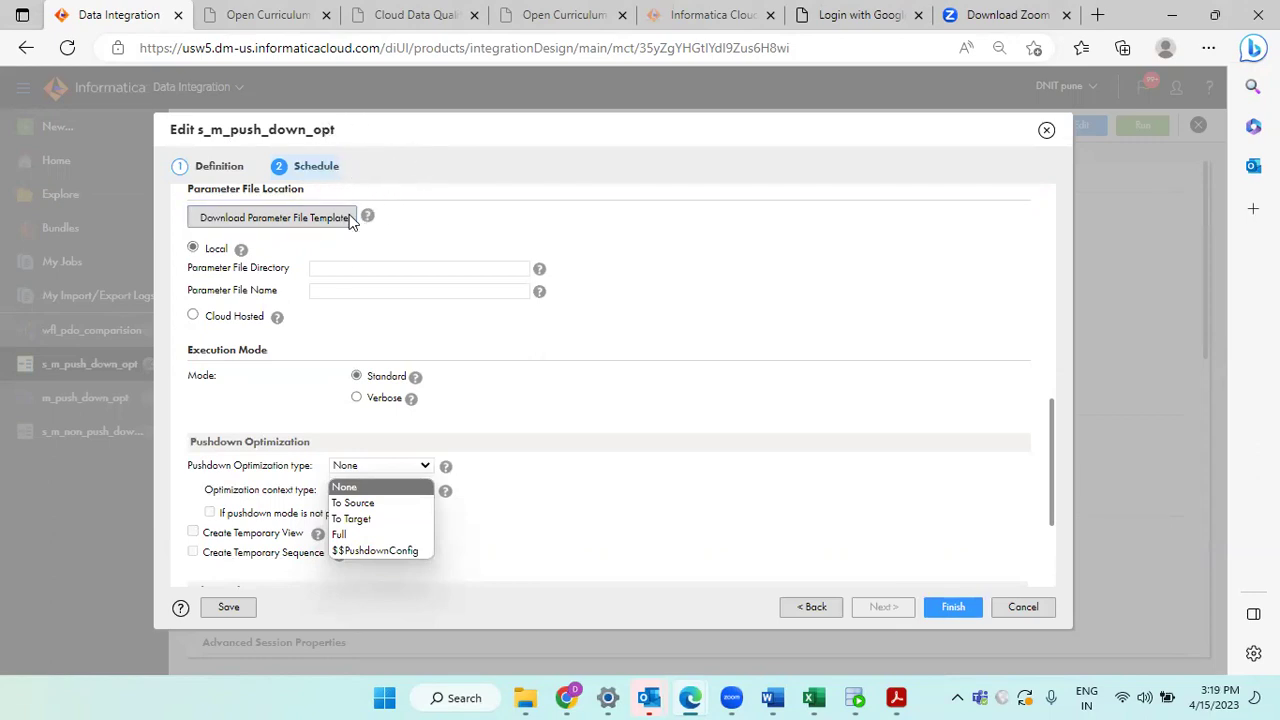
left_click(360, 533)
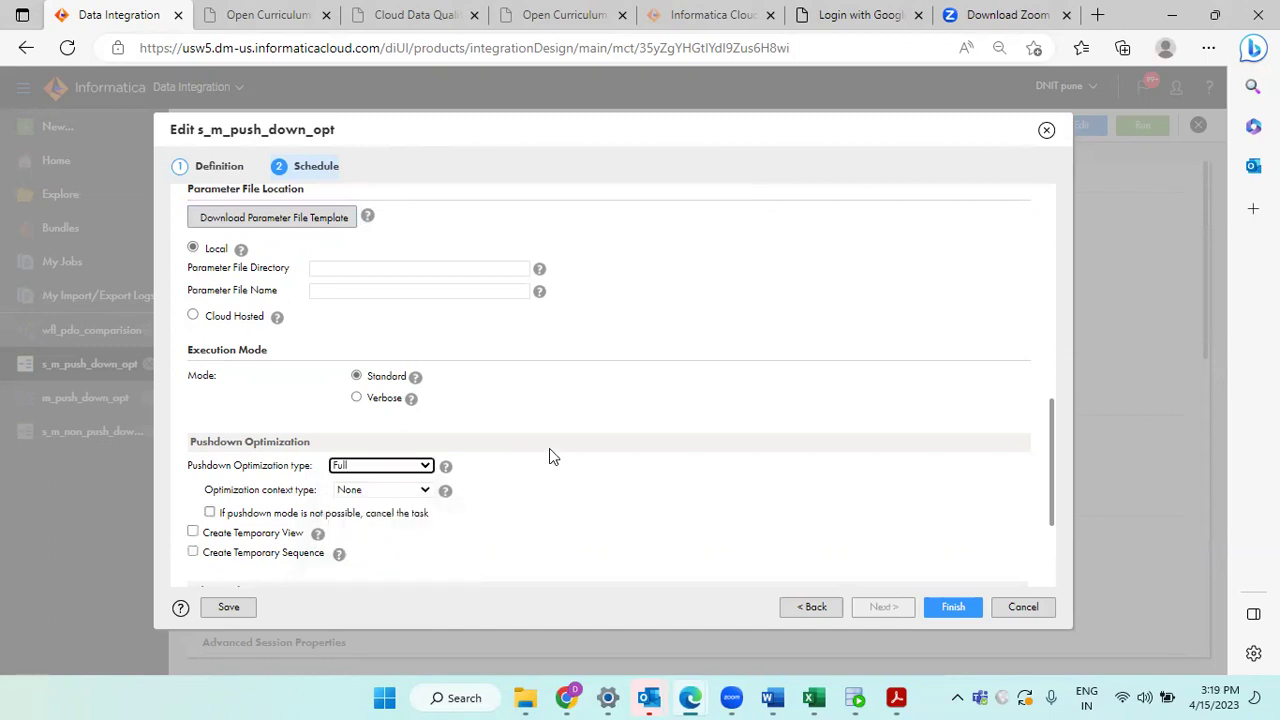
left_click(944, 608)
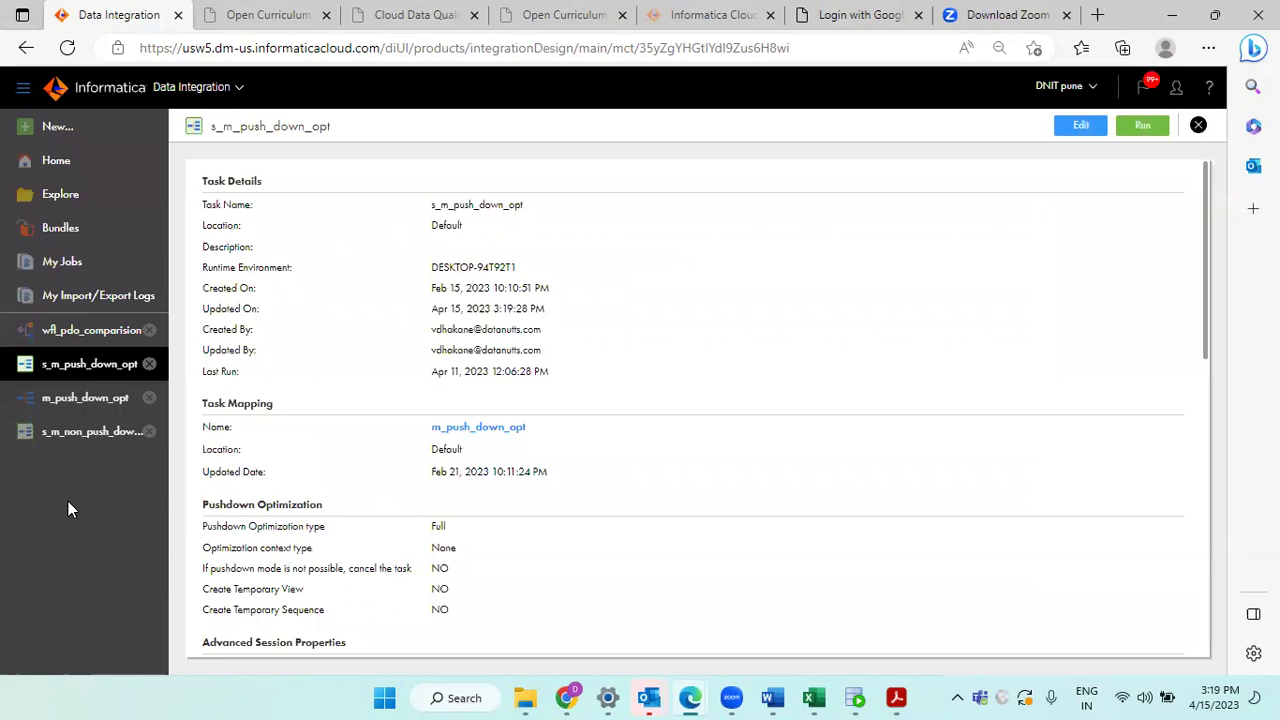
Step: Edit s_m_non_push_down_opt, confirm Pushdown Optimization type None under Schedule, and save it
left_click(78, 448)
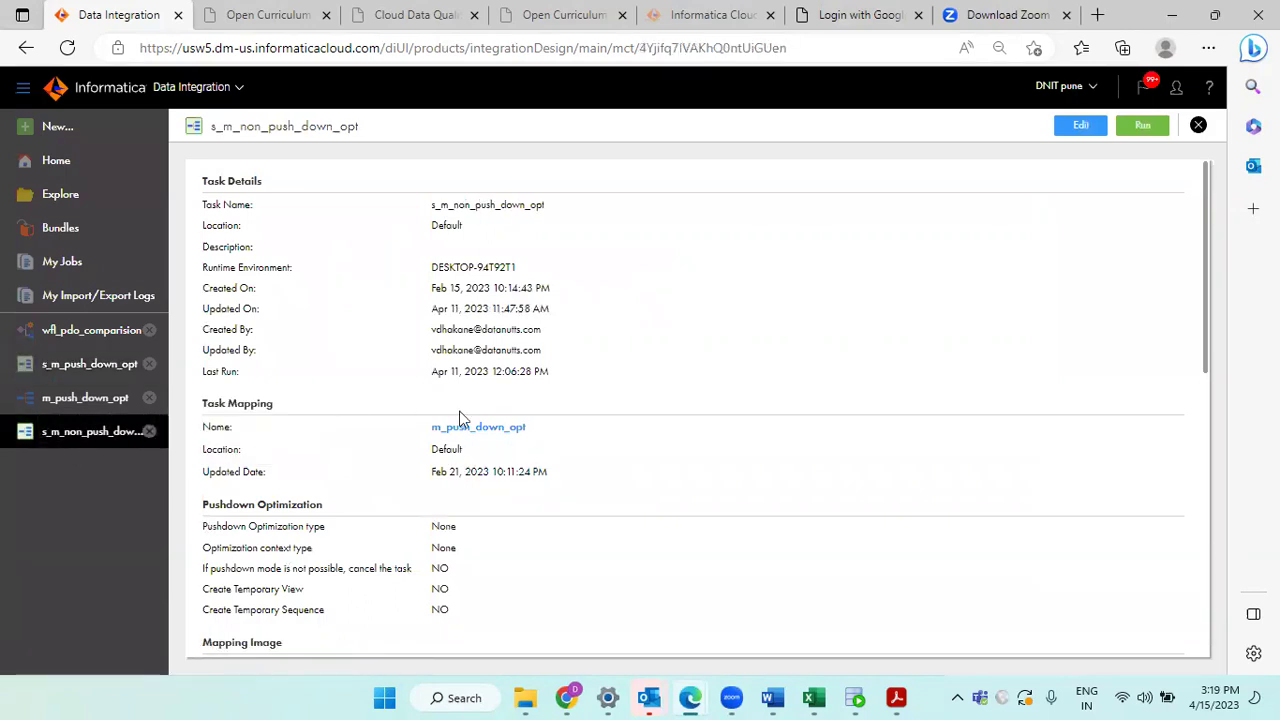
left_click(18, 365)
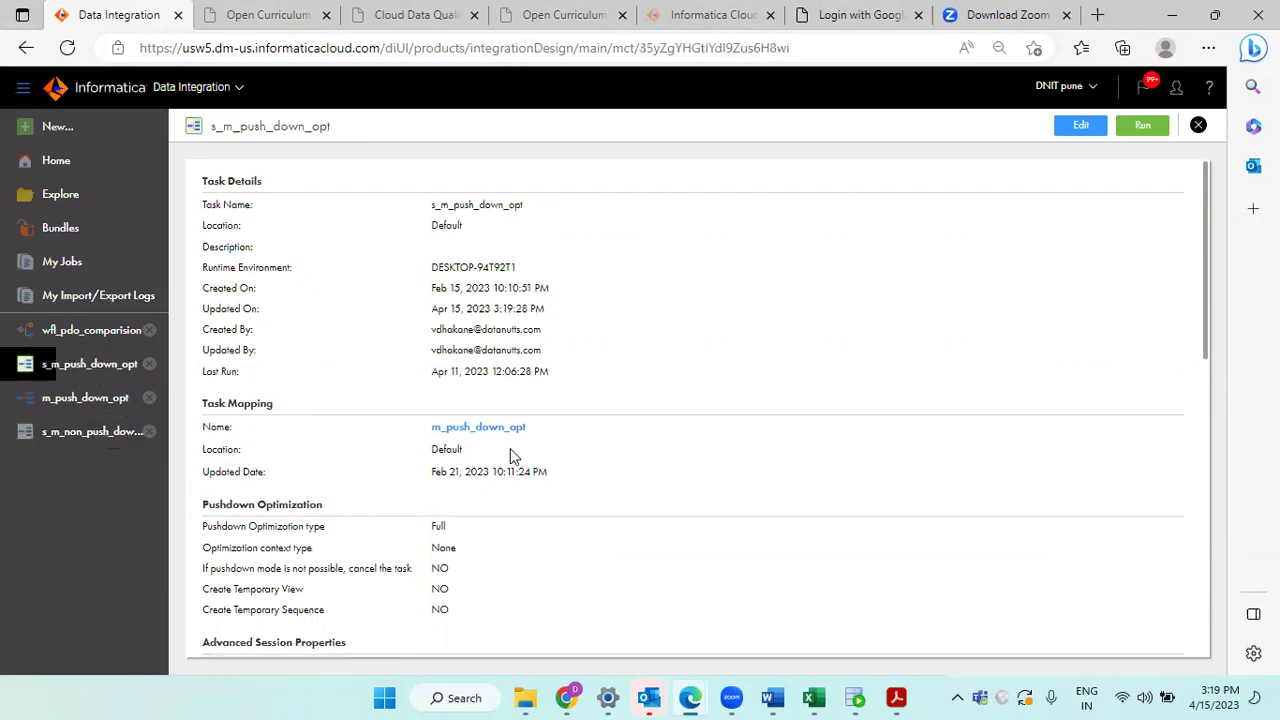
left_click(22, 431)
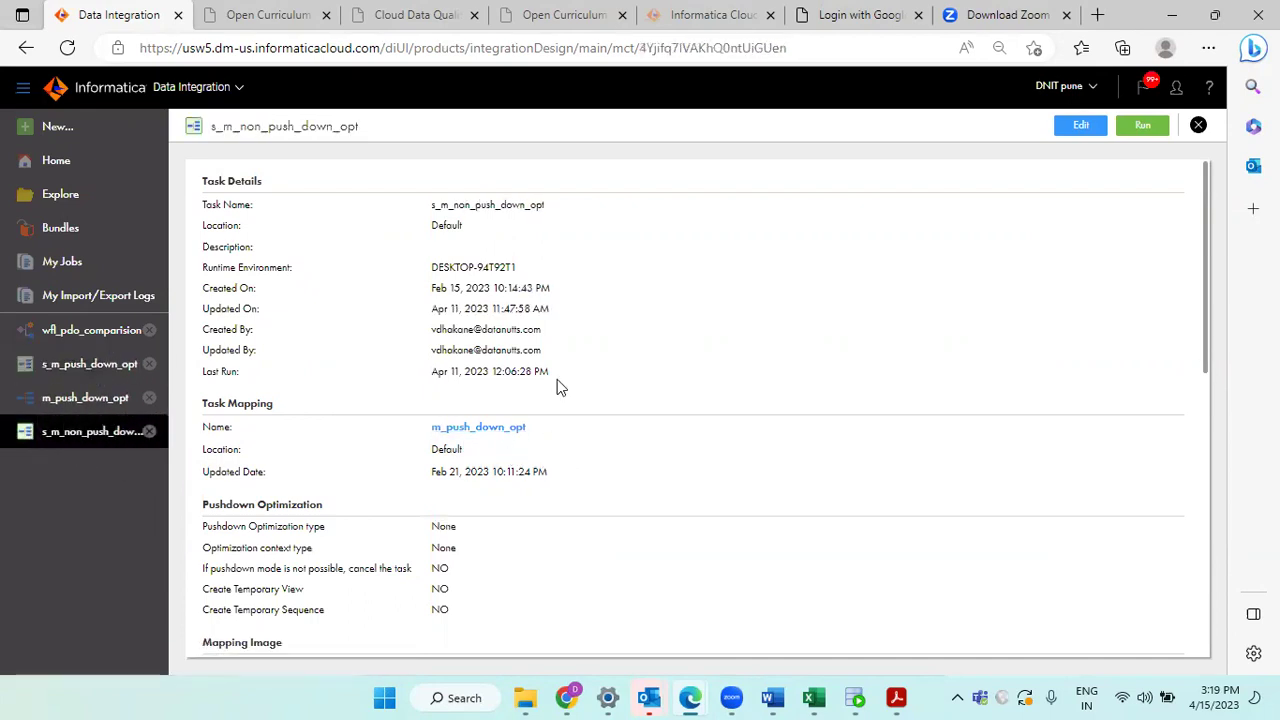
left_click(1081, 126)
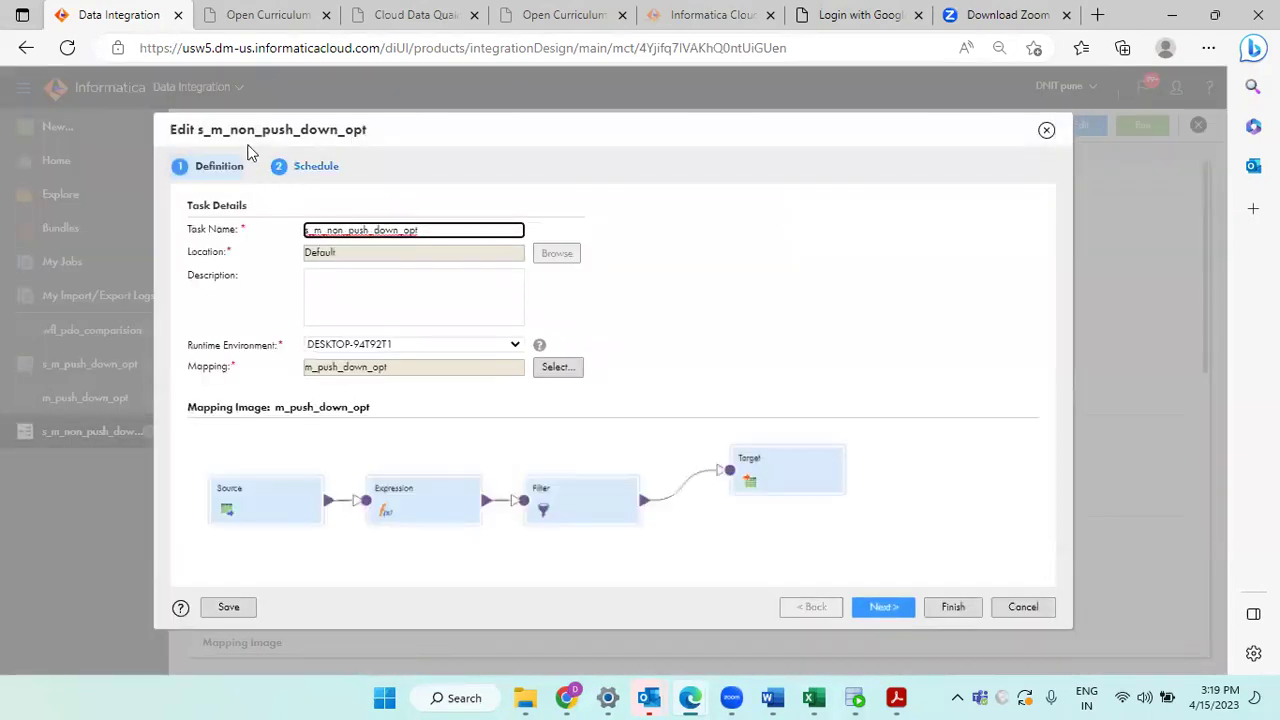
left_click(326, 172)
scroll(525, 330, "down", 3)
scroll(525, 330, "down", 6)
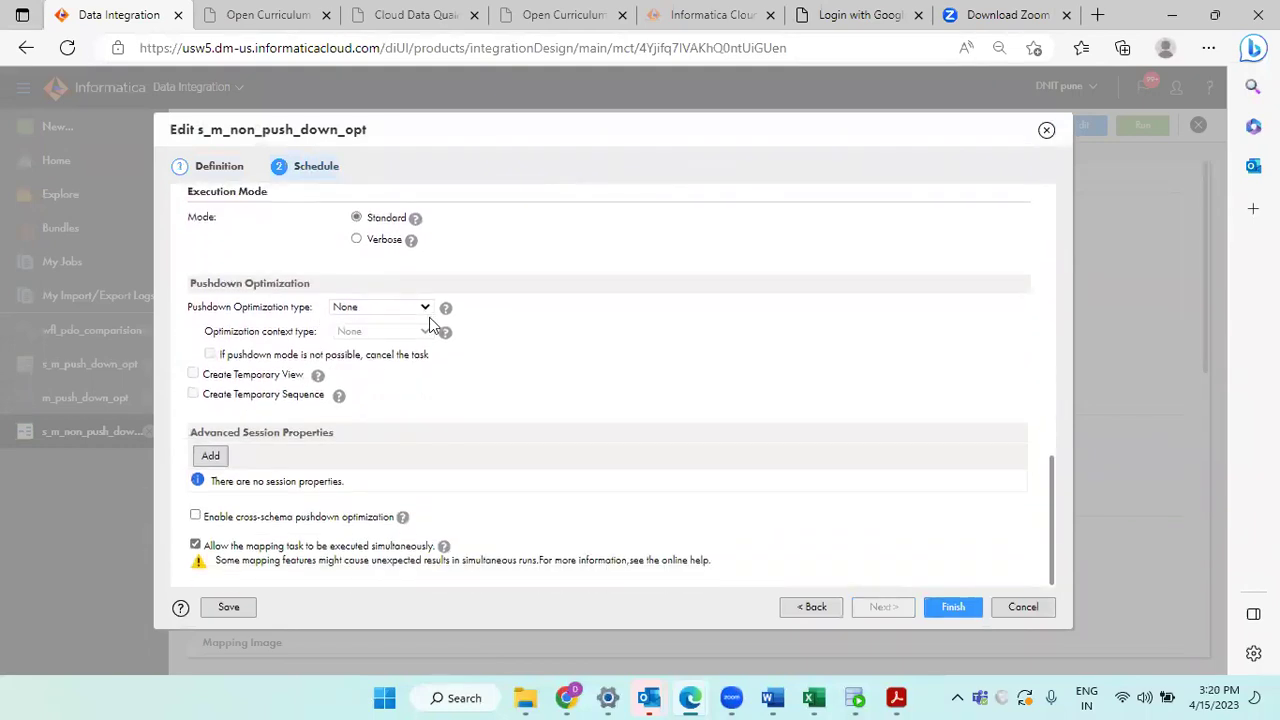
left_click(956, 608)
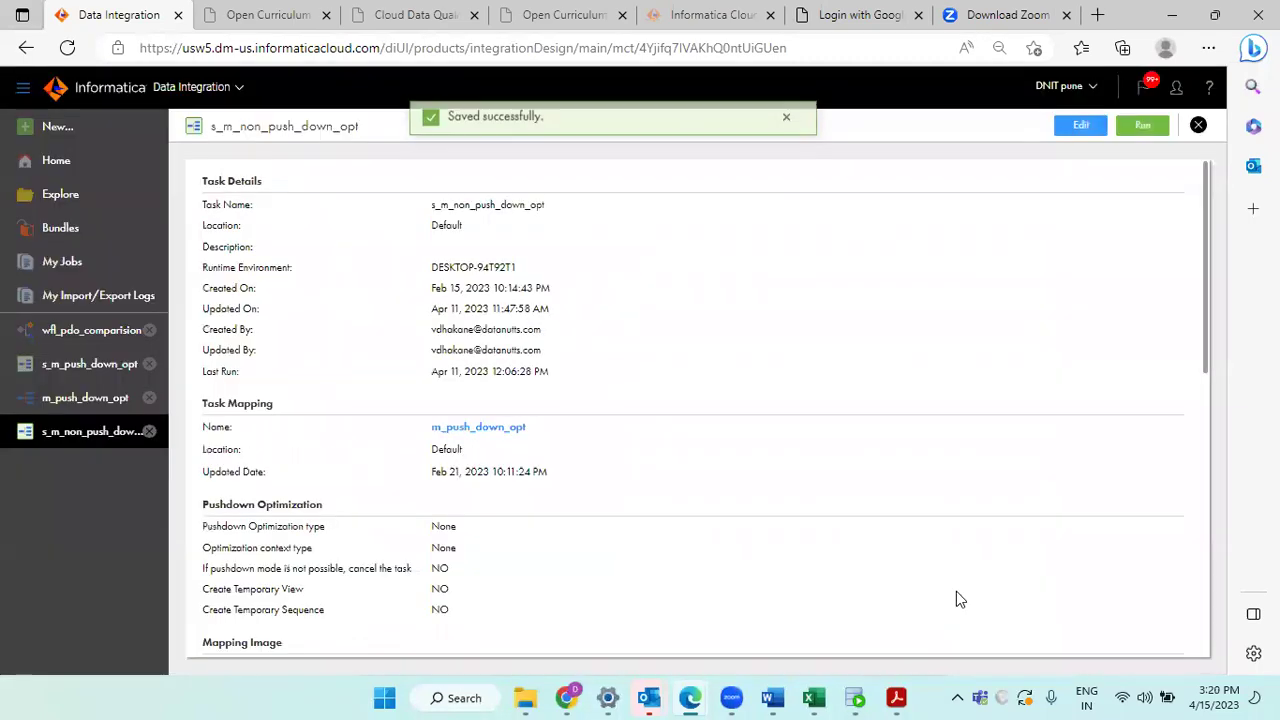
Step: From m_push_down_opt's Pushdown Optimization panel, generate a Pushdown Preview with type Full
left_click(75, 398)
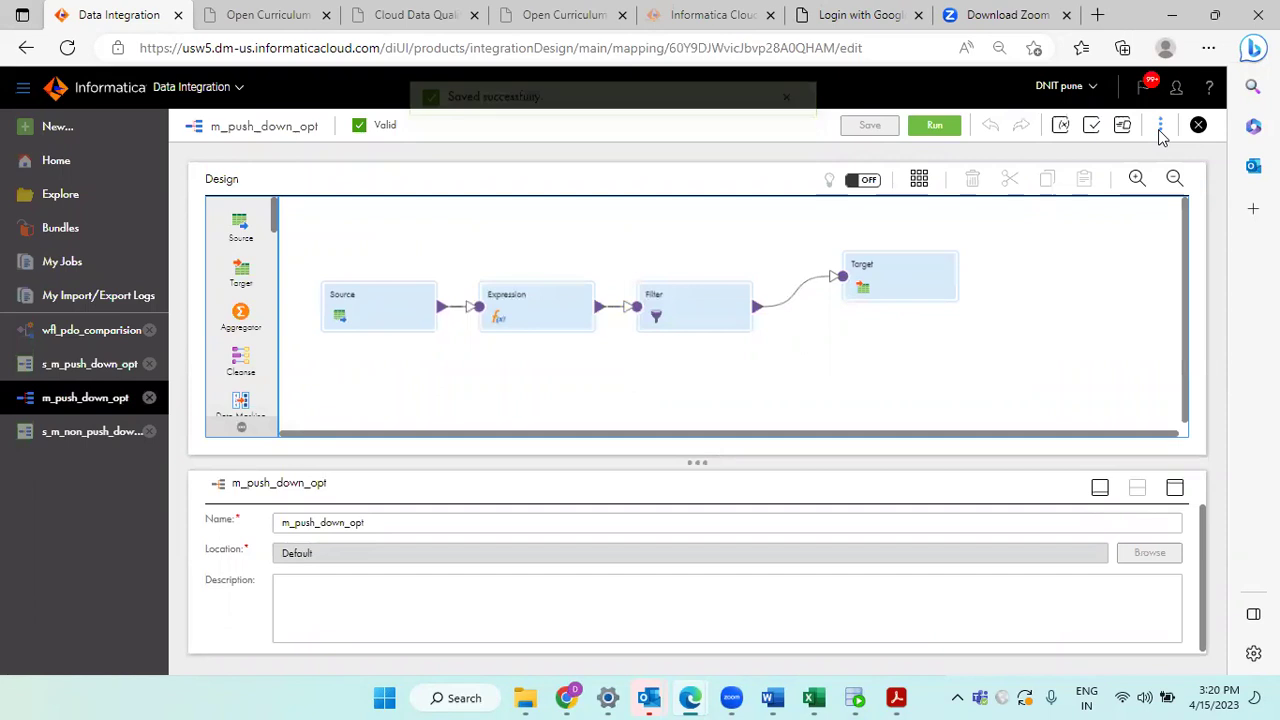
left_click(1160, 130)
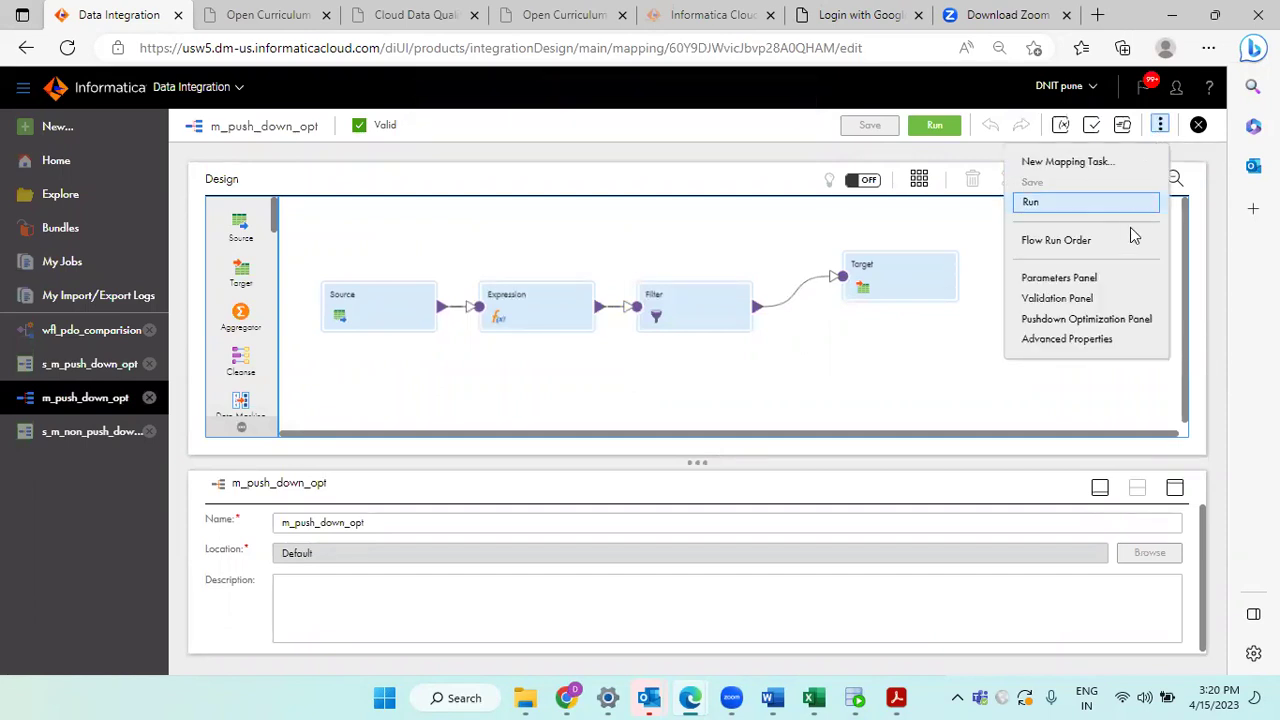
left_click(1098, 325)
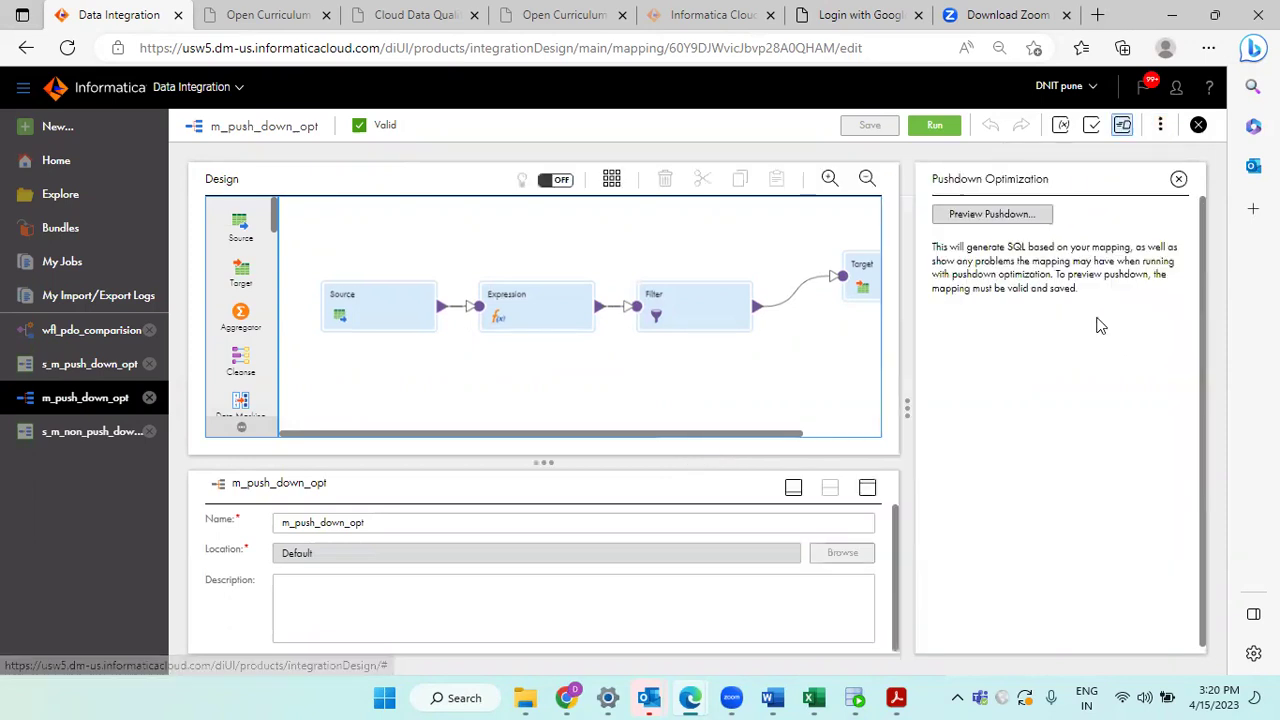
left_click(978, 222)
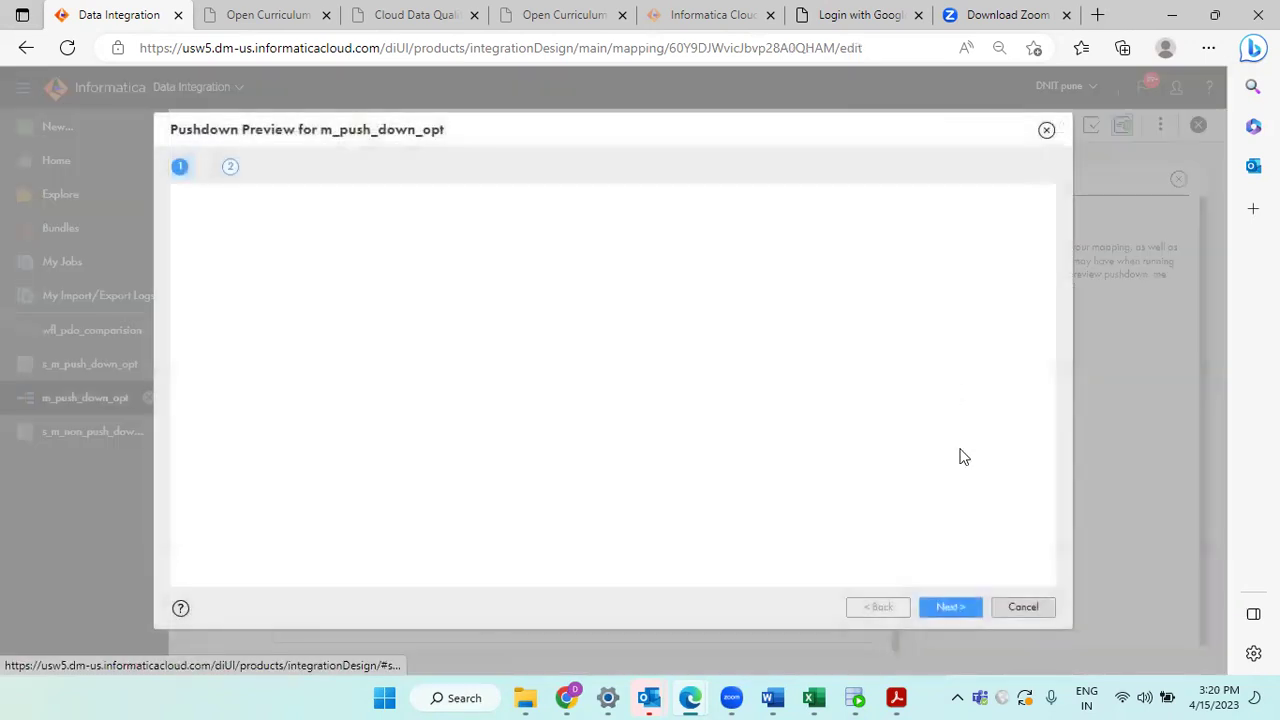
left_click(949, 611)
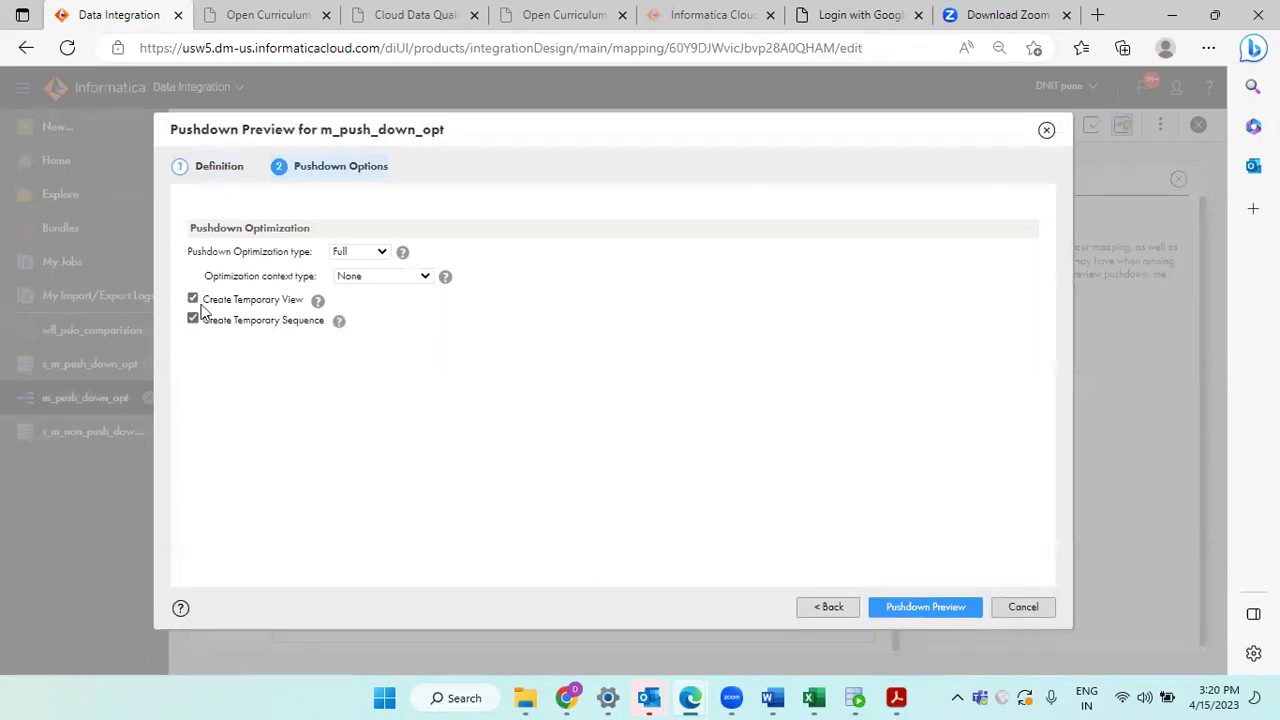
mouse_move(318, 304)
left_click(935, 607)
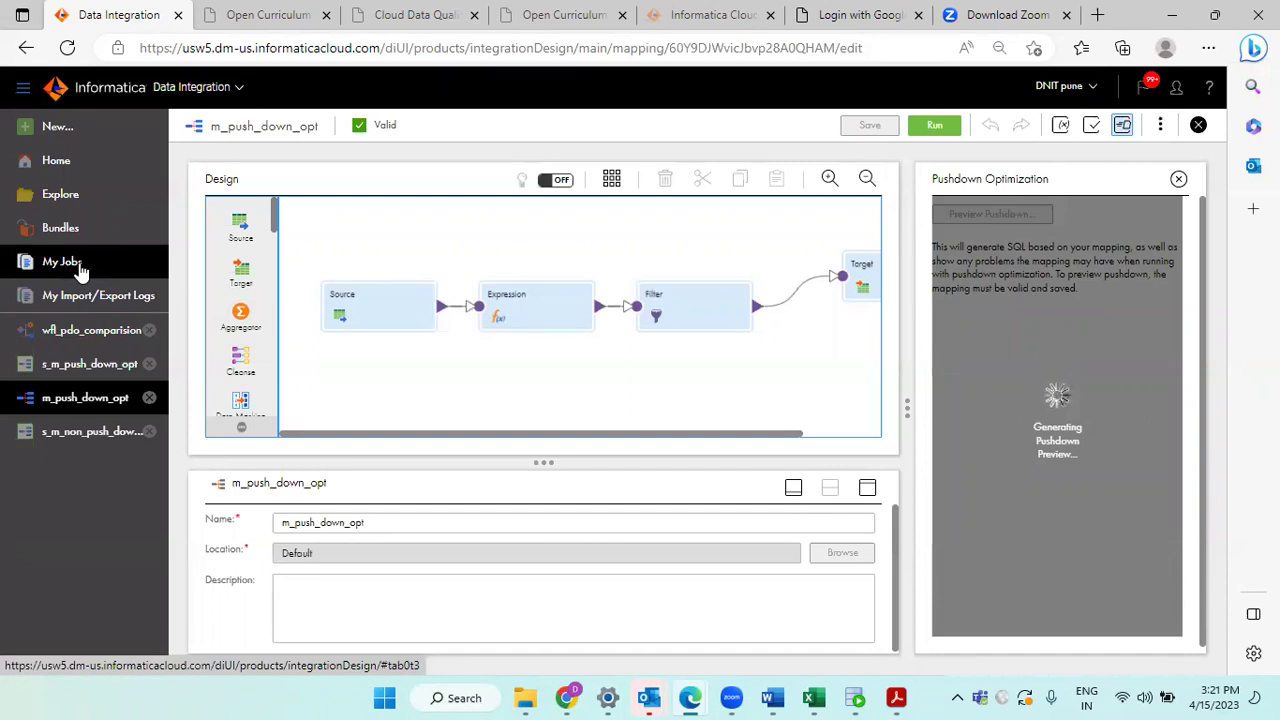
Step: Clear the My Jobs filter and refresh until the preview job shows Success
left_click(80, 266)
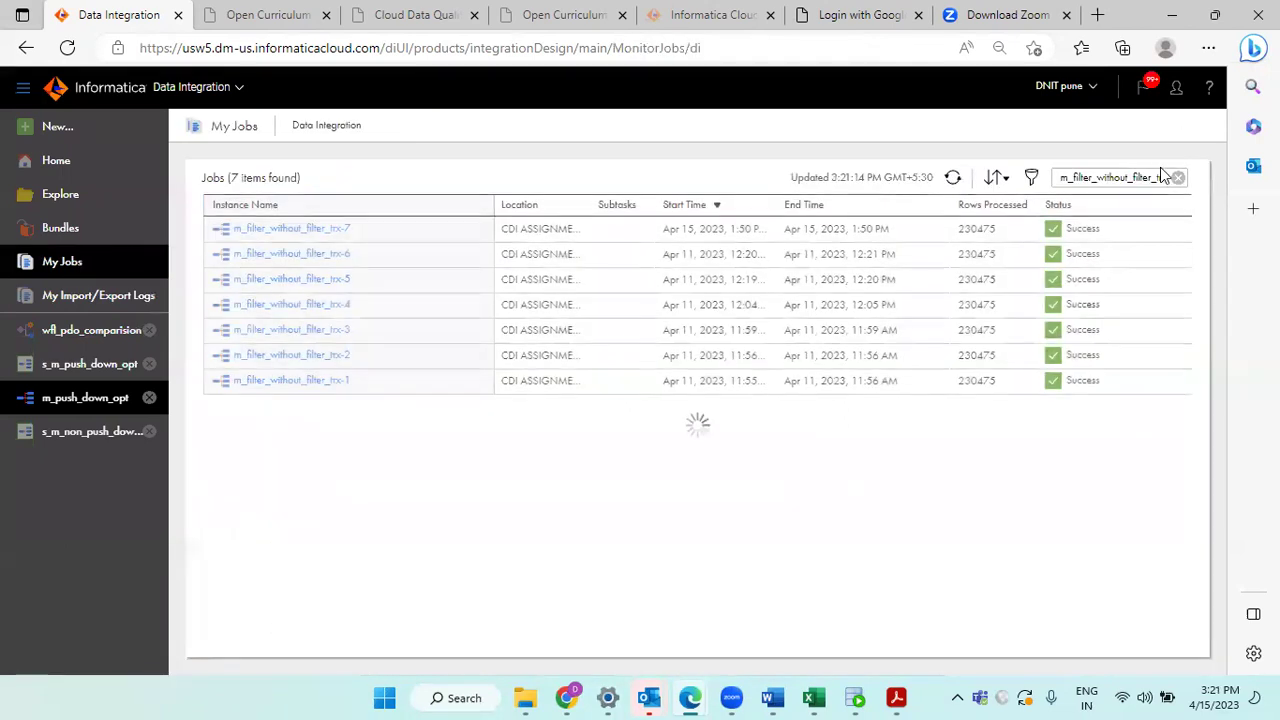
left_click(1178, 177)
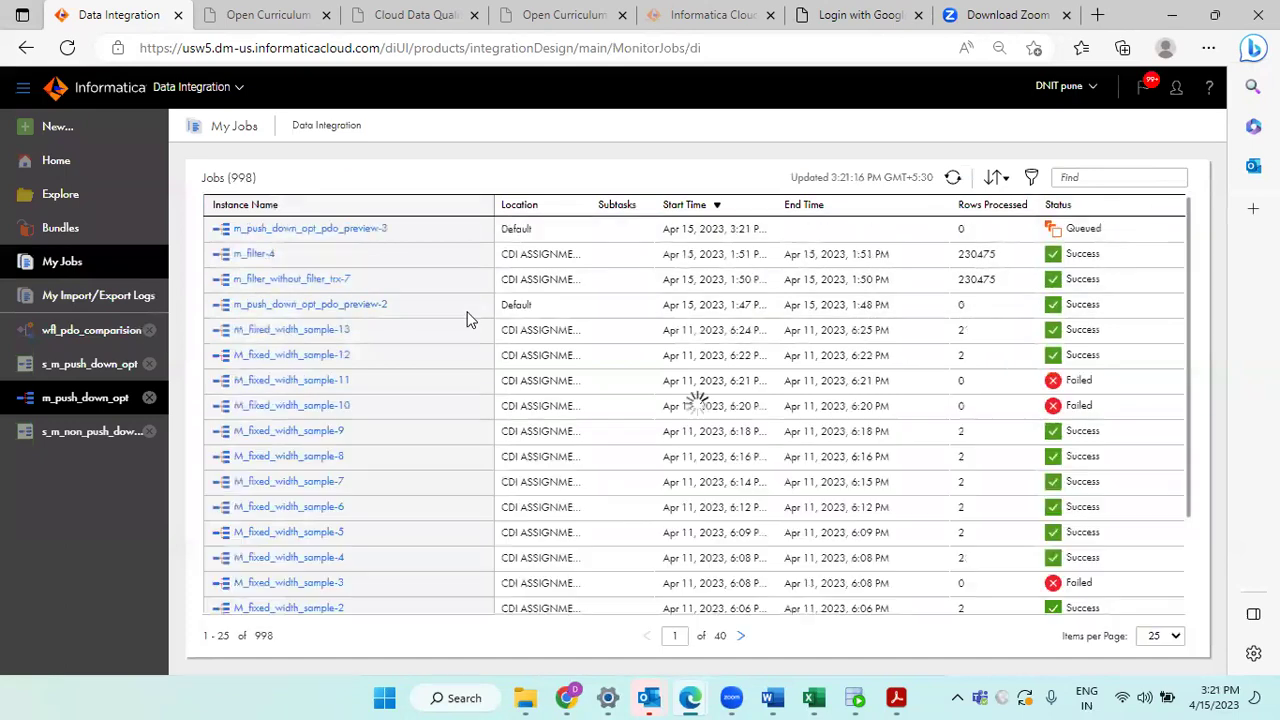
left_click(947, 182)
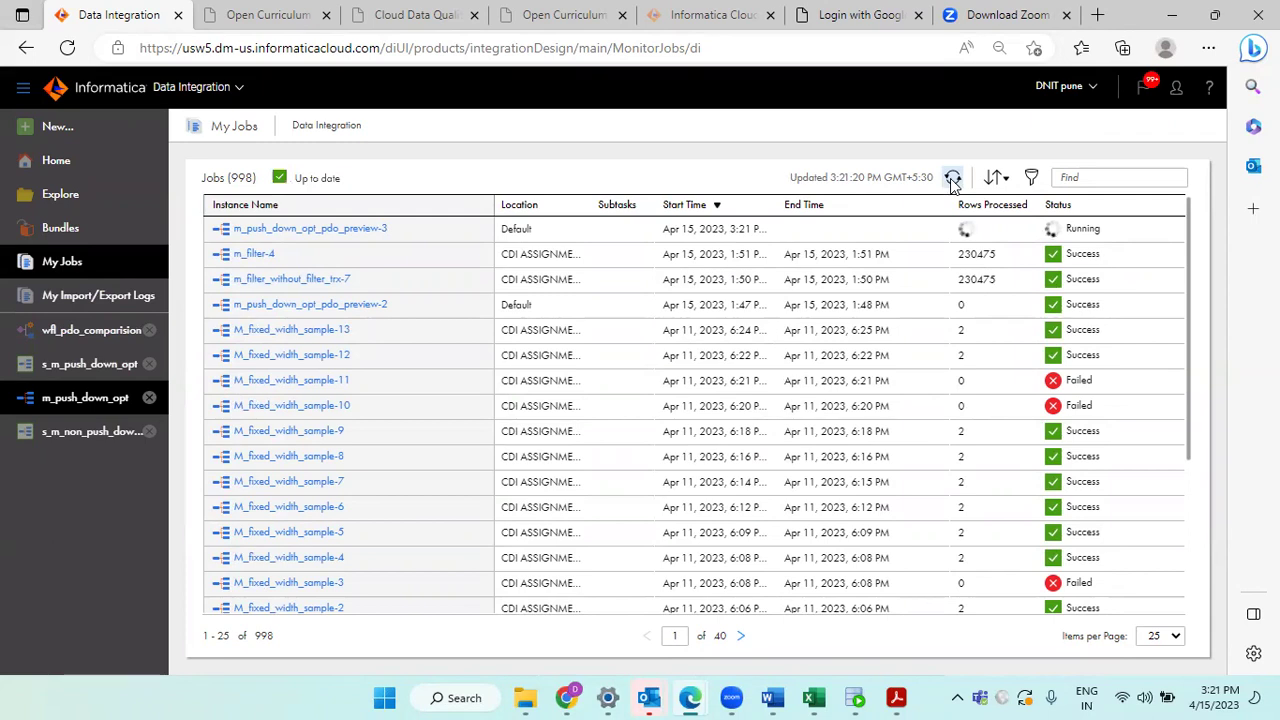
left_click(953, 178)
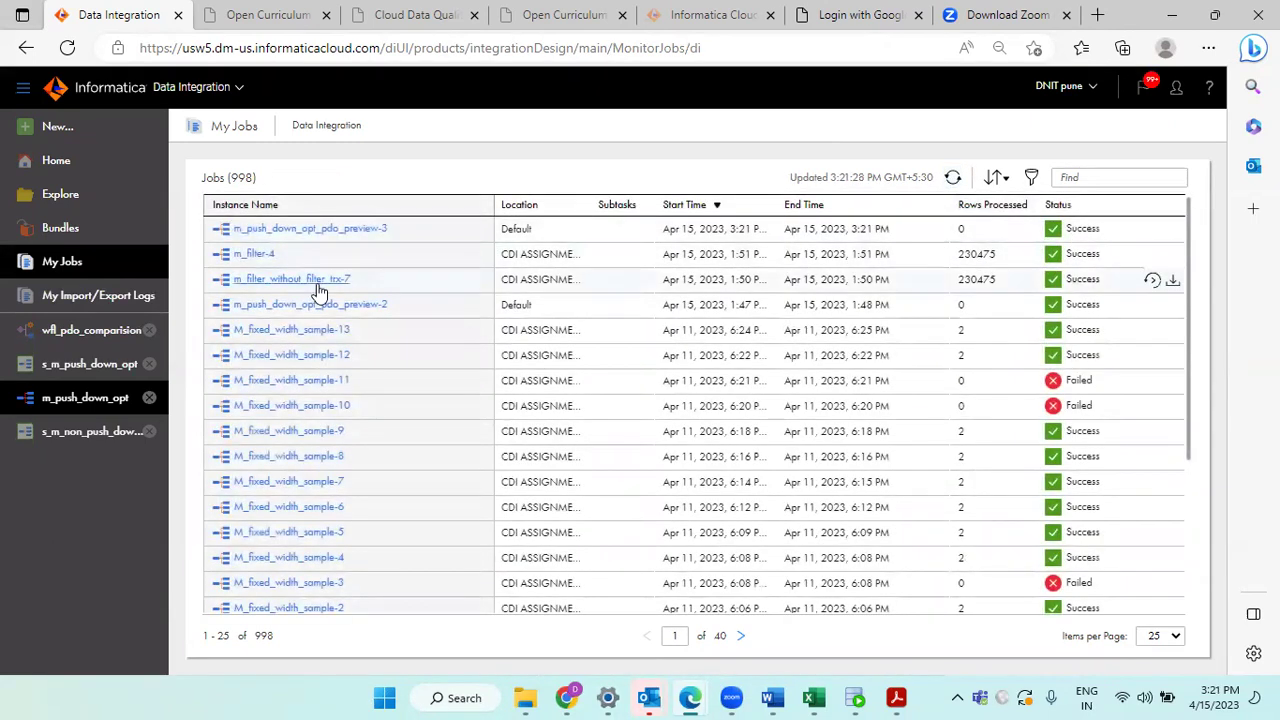
Step: Back in m_push_down_opt, dismiss the preview error and close the Pushdown Optimization panel
left_click(63, 398)
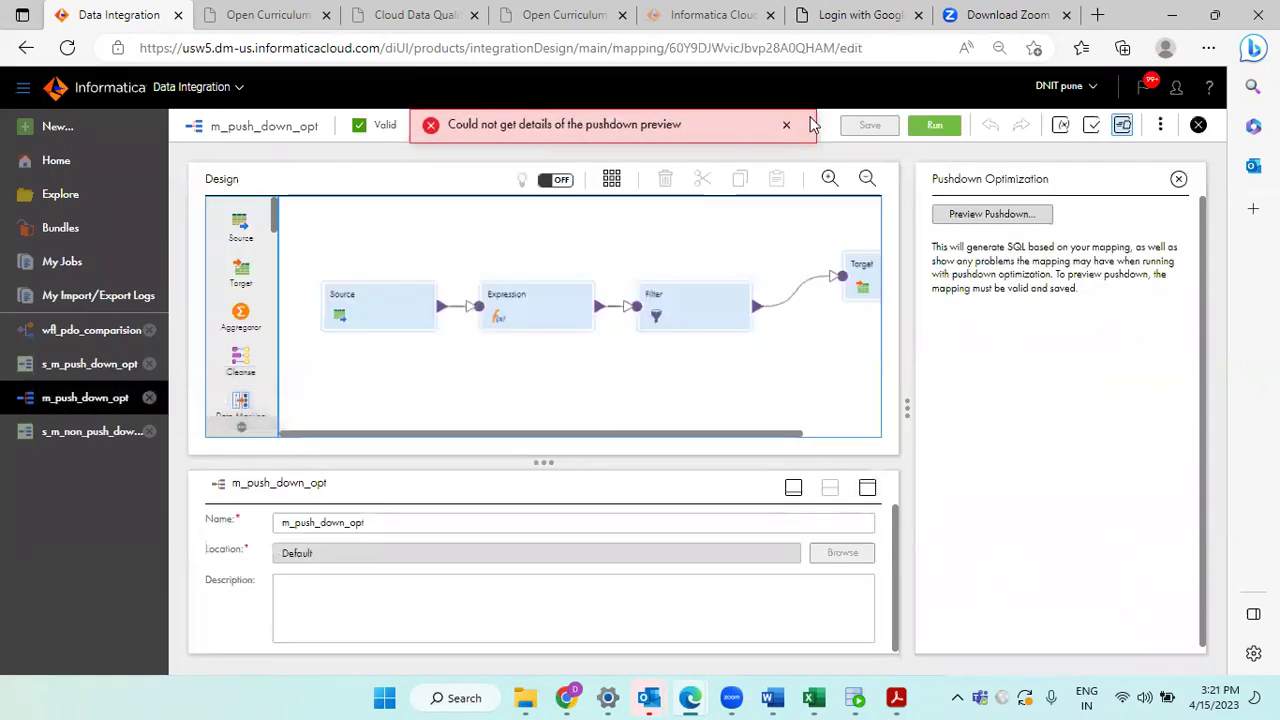
left_click(786, 127)
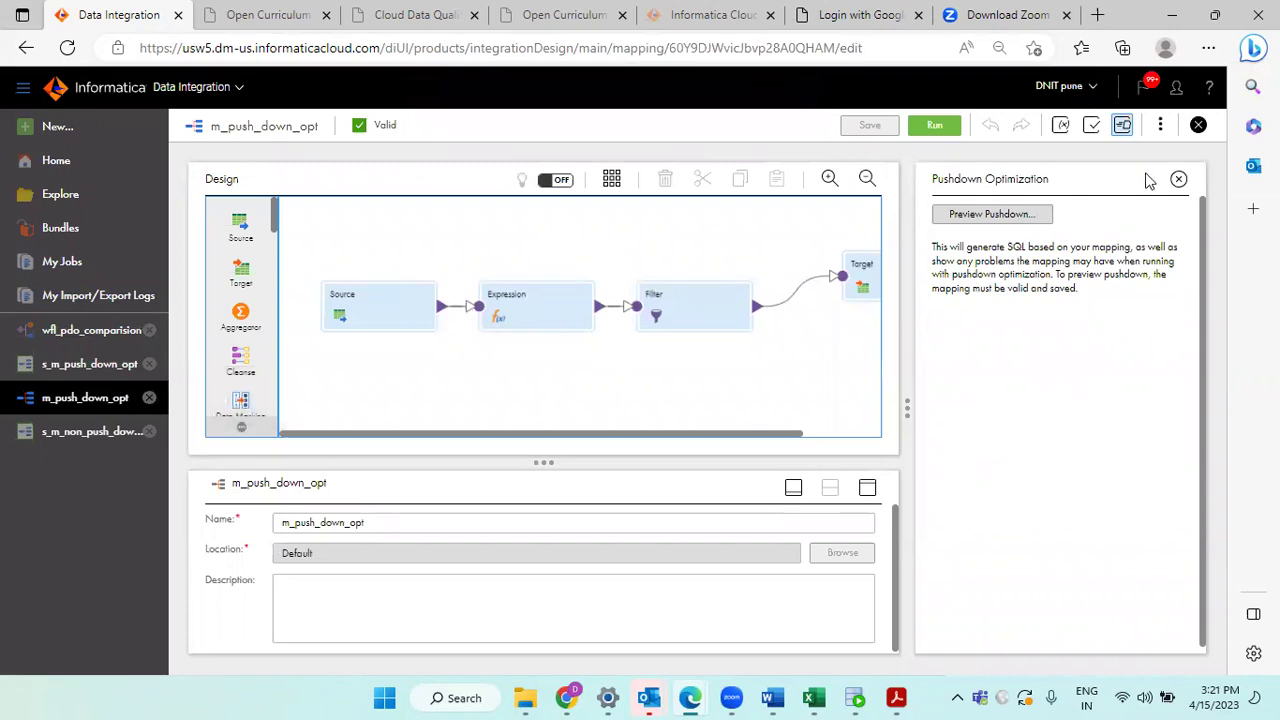
left_click(1180, 180)
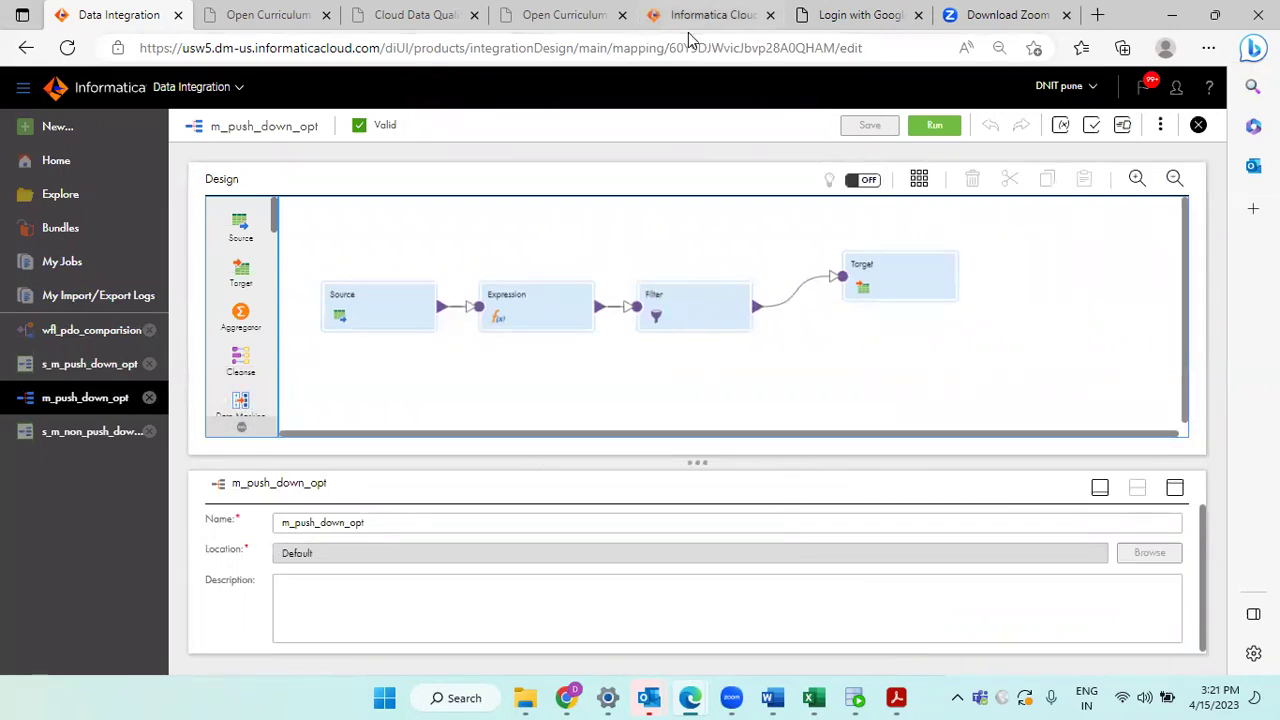
mouse_move(371, 252)
left_mouse_down()
mouse_move(607, 255)
mouse_move(840, 228)
left_mouse_up()
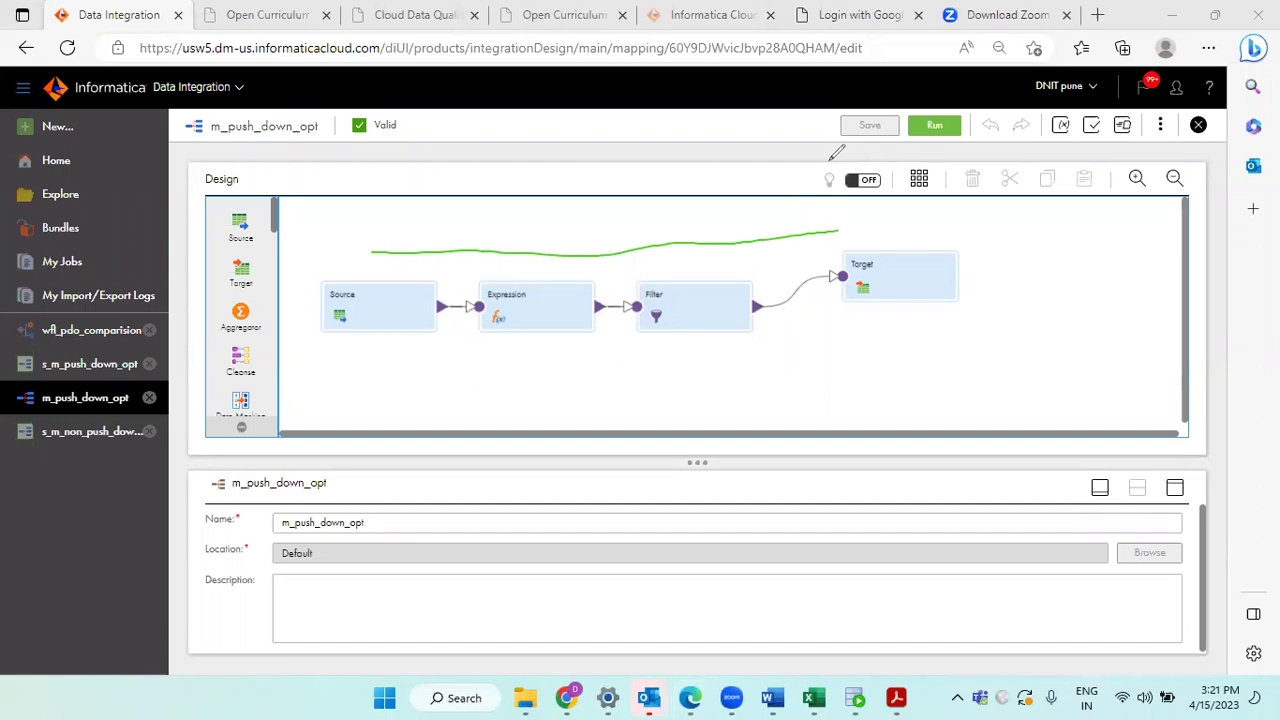
key("Escape")
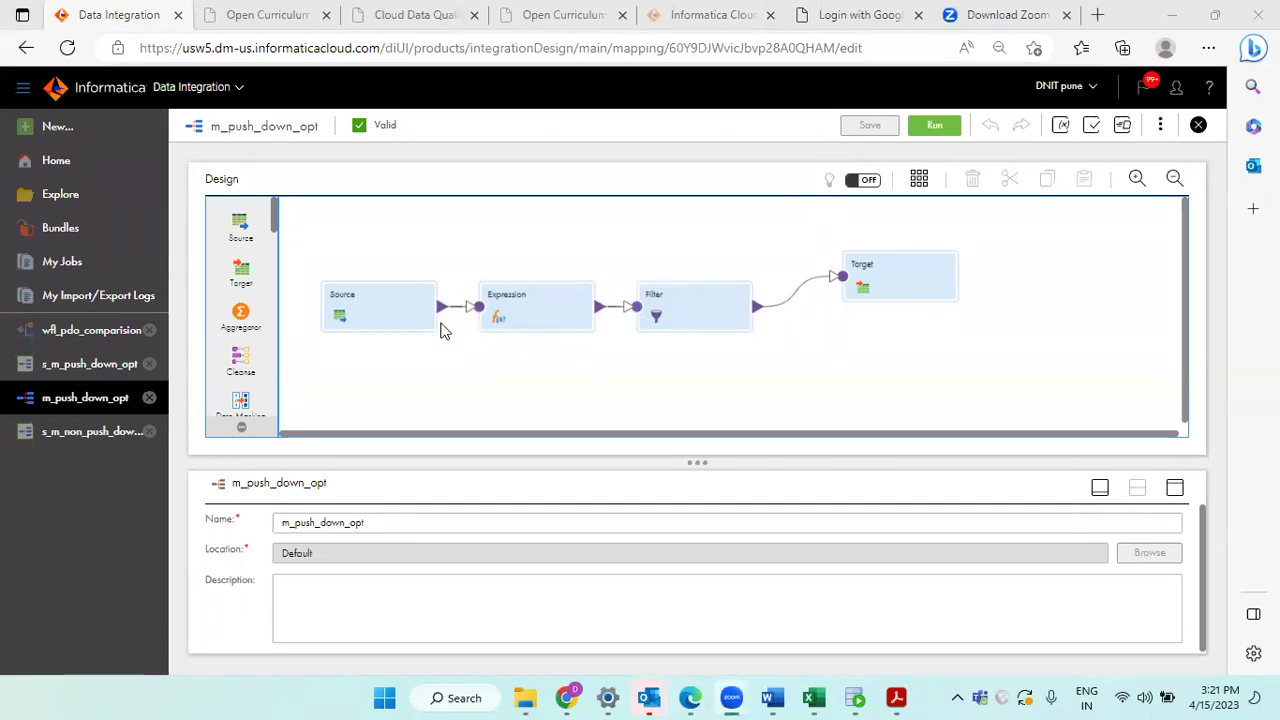
Step: Open and close the m_push_down_opt_pdo_preview-3 job details from the jobs list
left_click(66, 262)
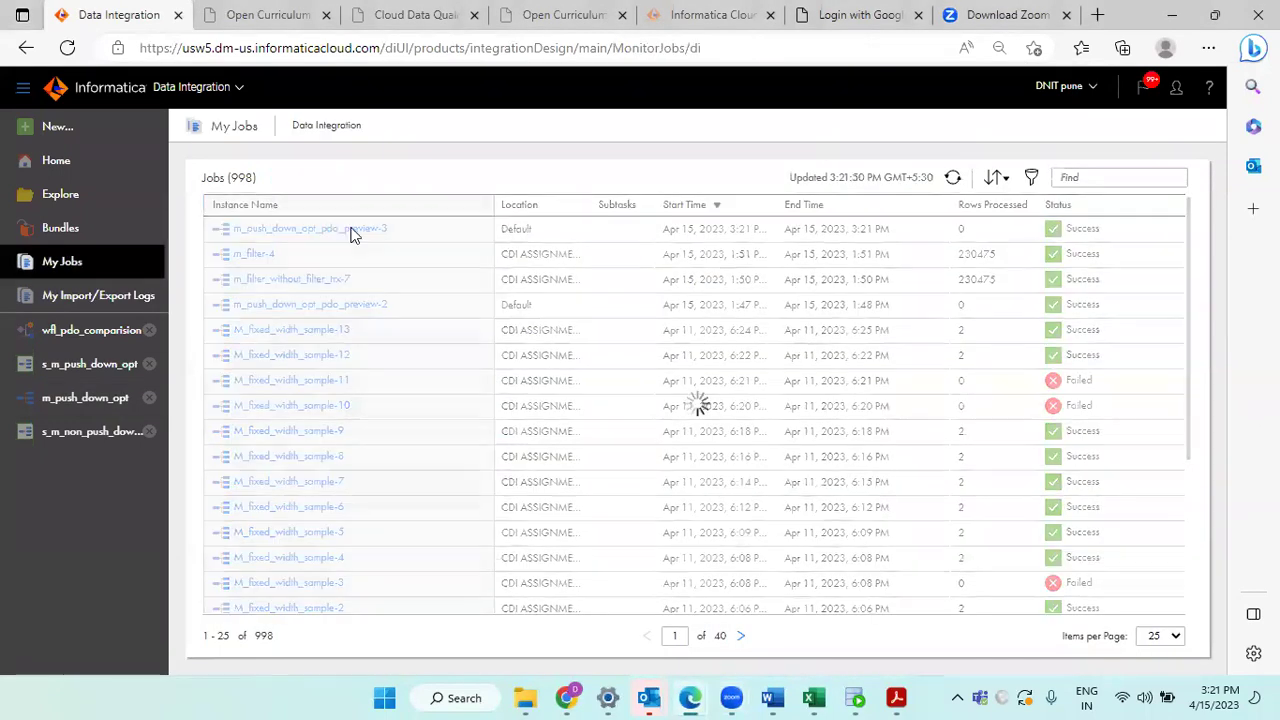
left_click(352, 230)
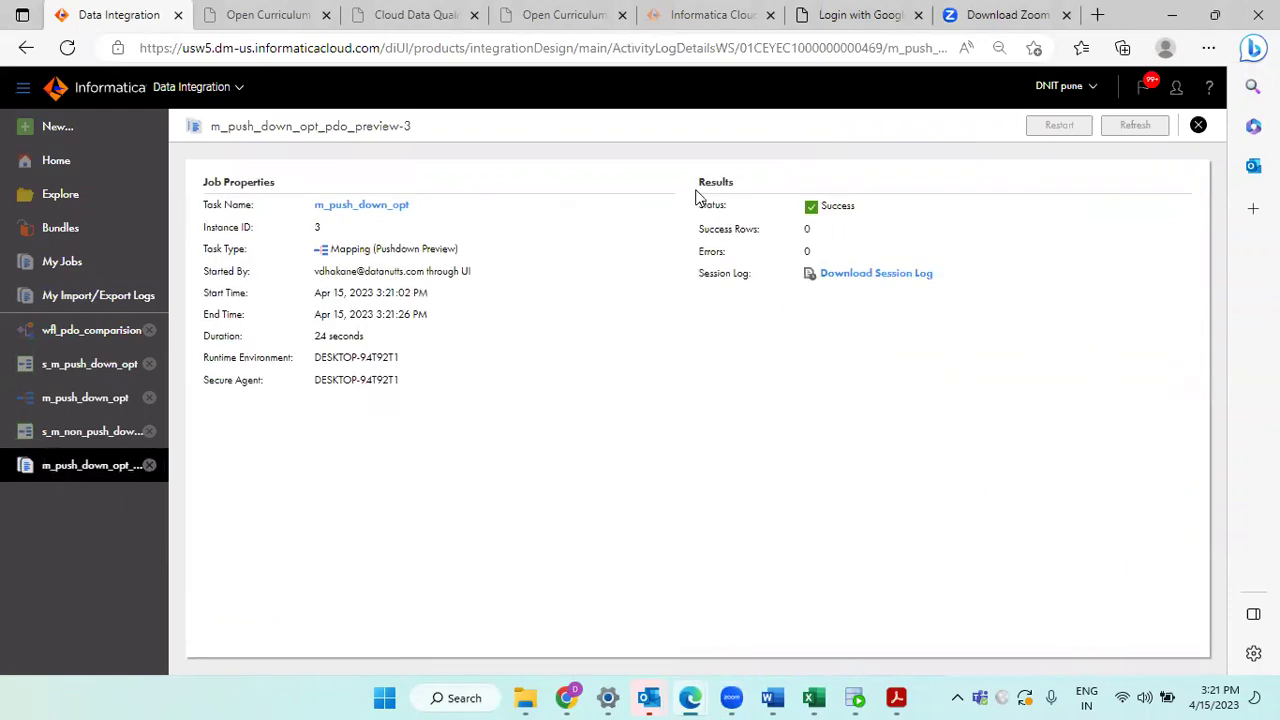
left_click(1197, 127)
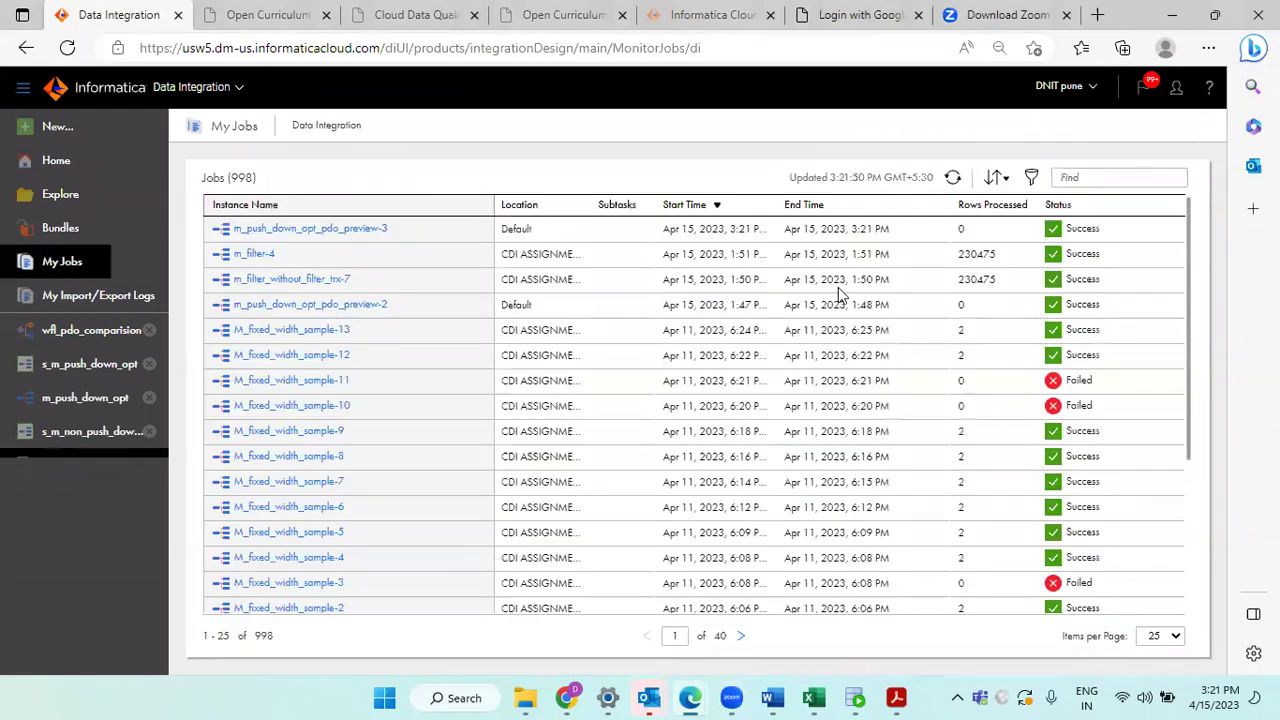
Step: Scroll through s_m_push_down_opt's details, reviewing Full pushdown and its Source–Expression–Filter–Target mapping
left_click(70, 365)
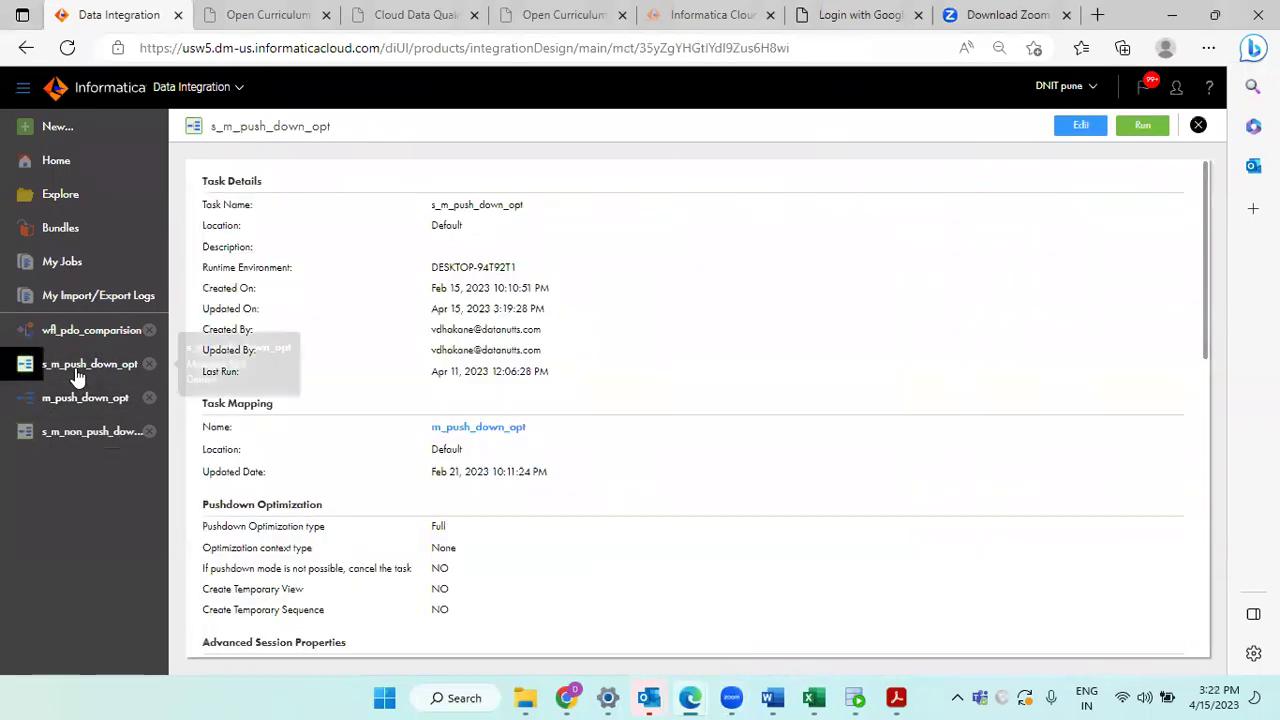
scroll(540, 437, "down", 5)
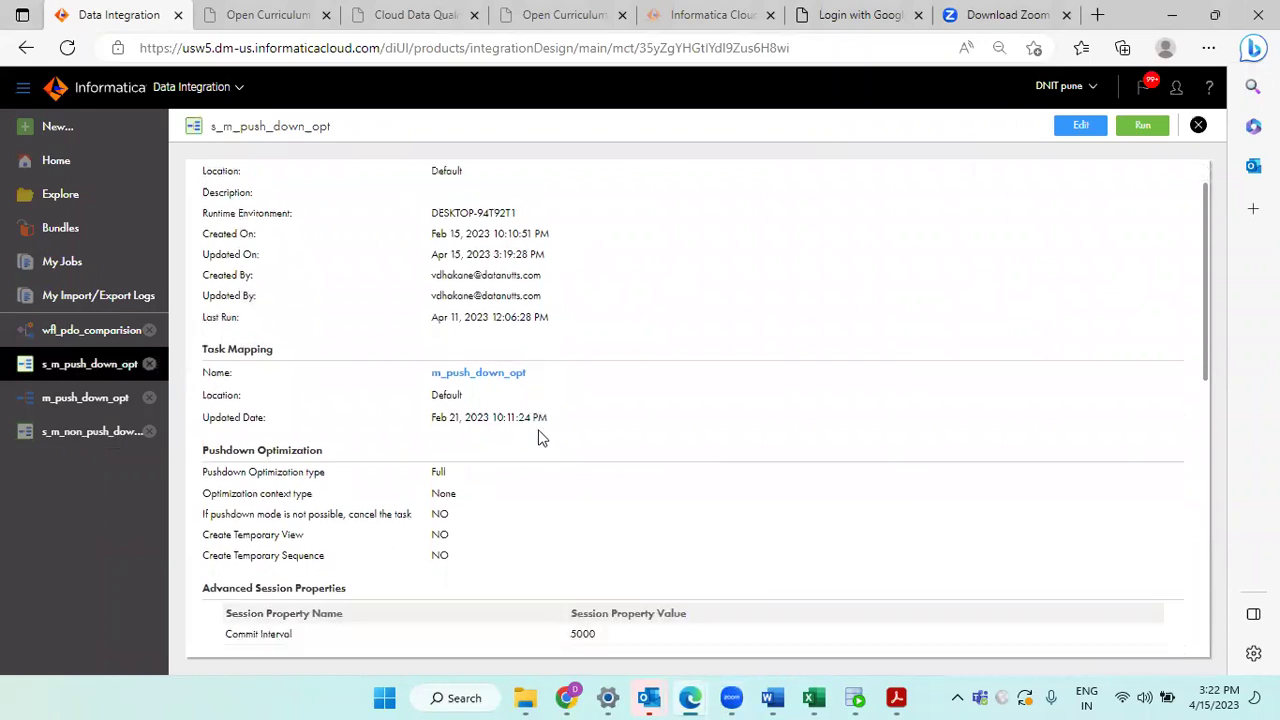
scroll(540, 437, "down", 3)
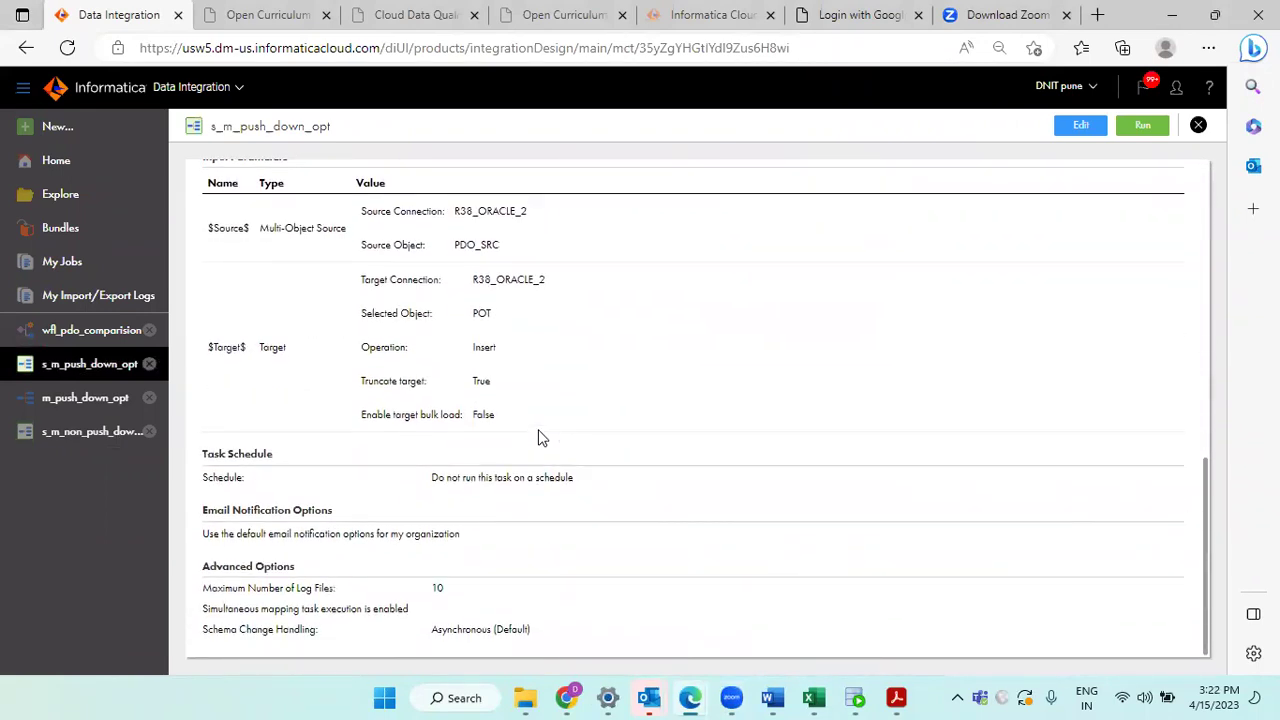
scroll(540, 437, "up", 2)
scroll(540, 430, "up", 3)
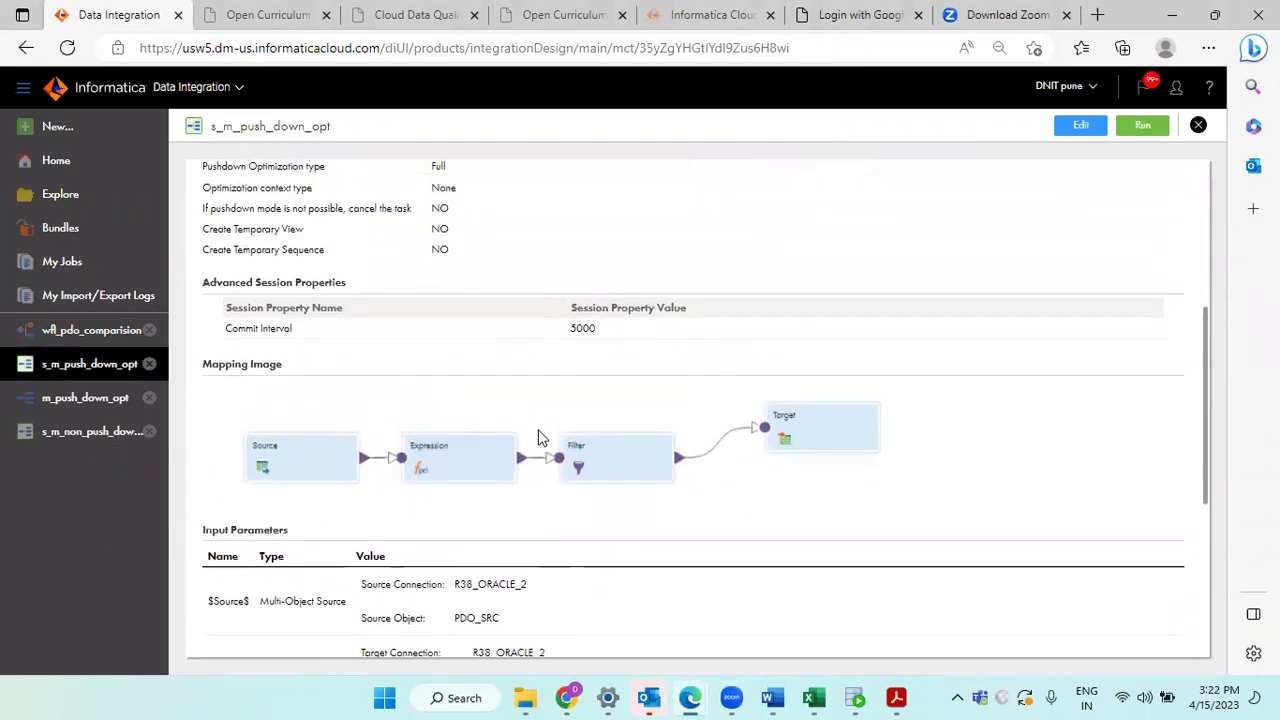
scroll(540, 437, "up", 2)
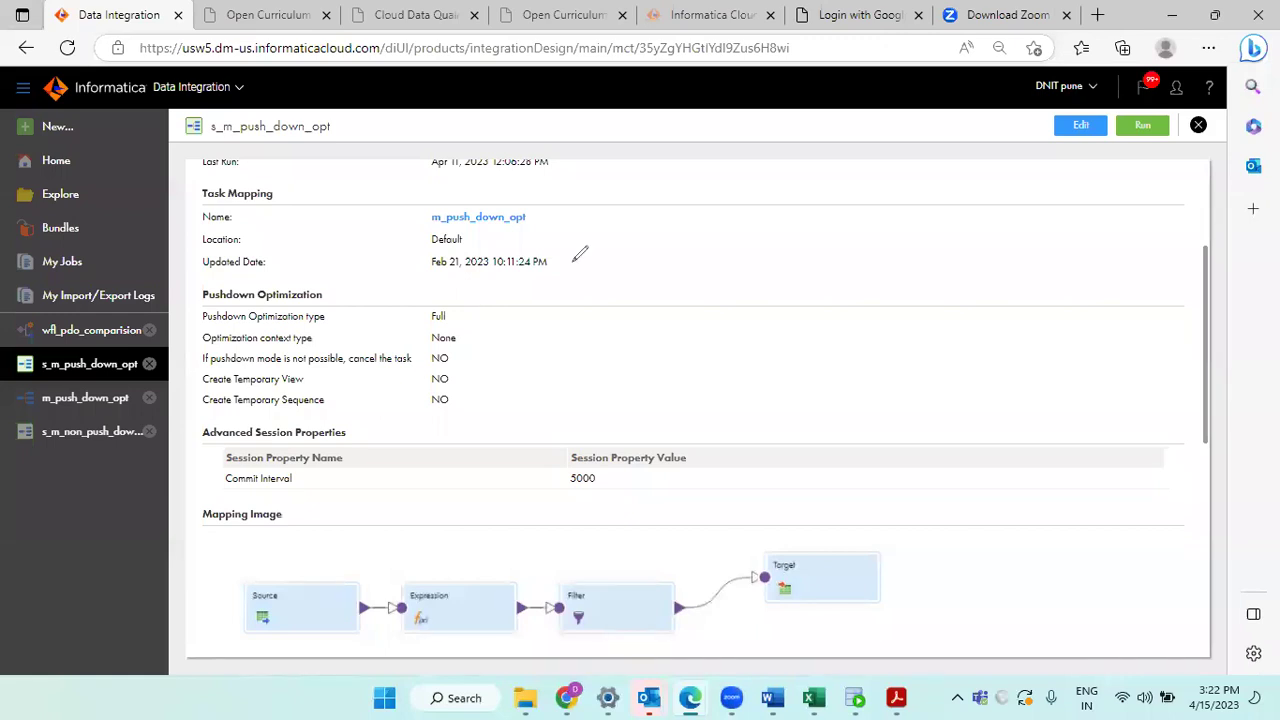
Step: Note s_m_non_push_down_opt's Pushdown type None, then close both task pages
left_click(91, 437)
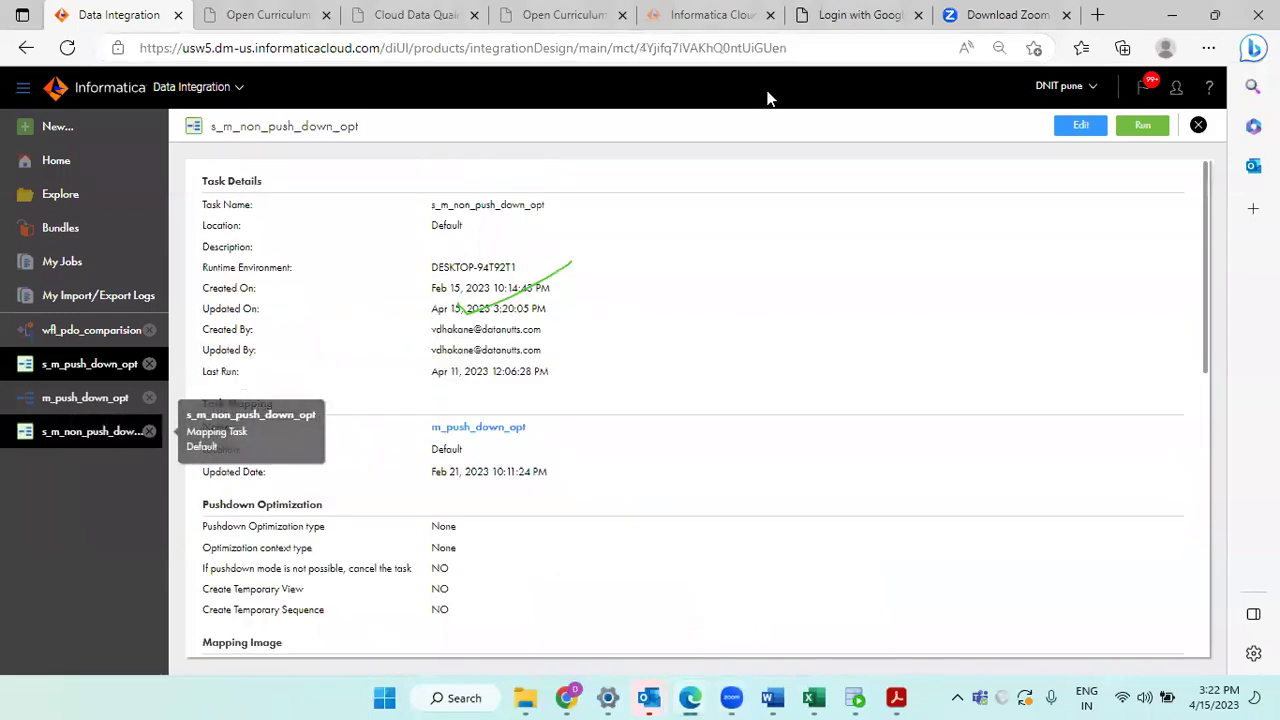
left_click(905, 103)
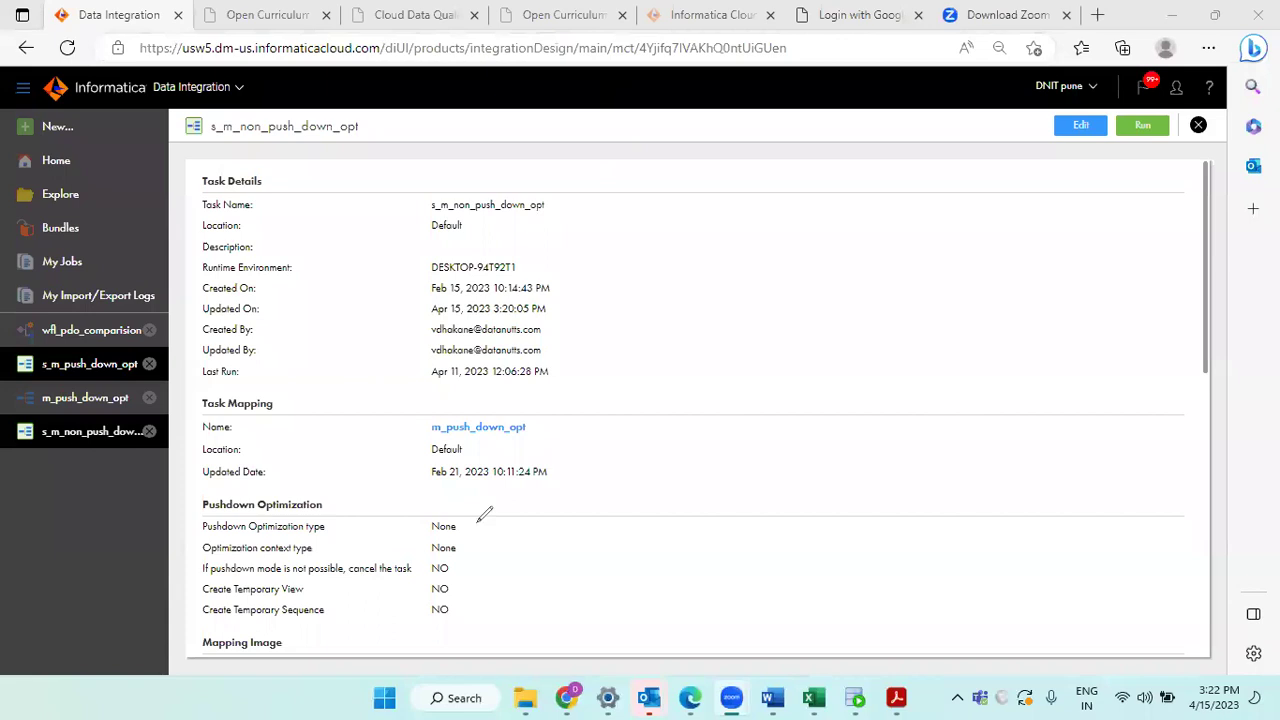
left_click_drag(468, 508, 487, 519)
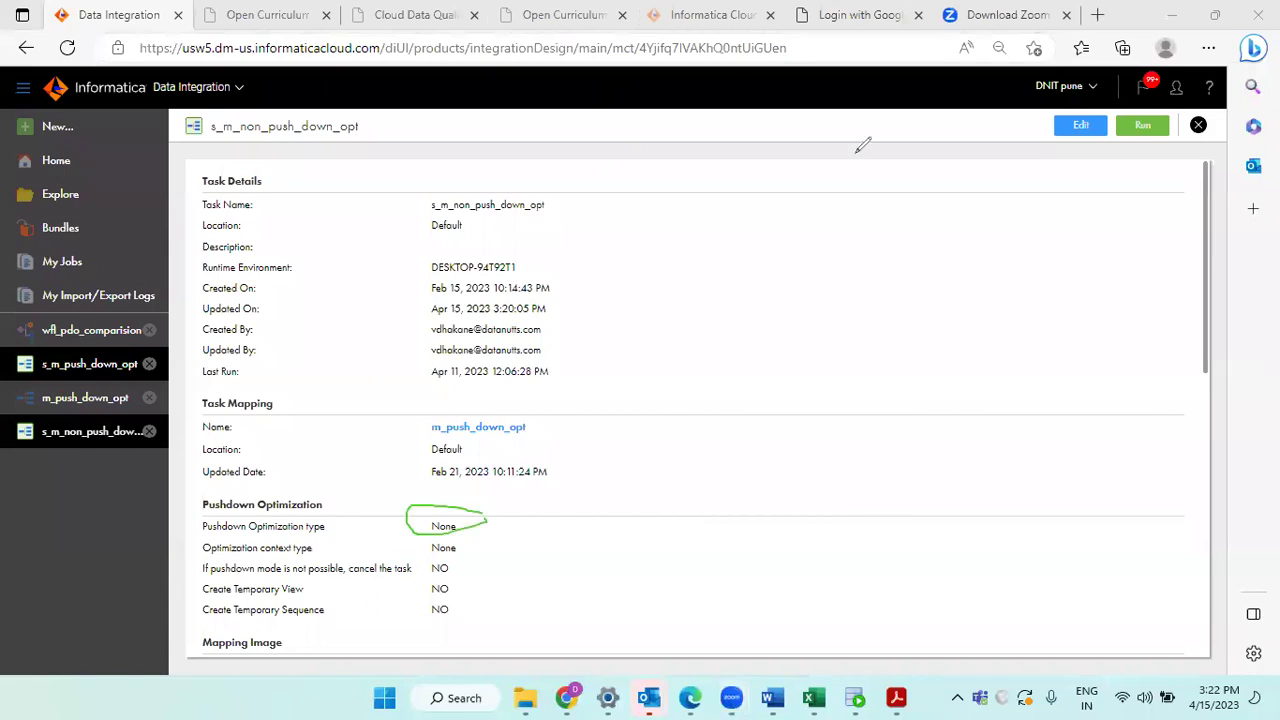
left_click(1196, 125)
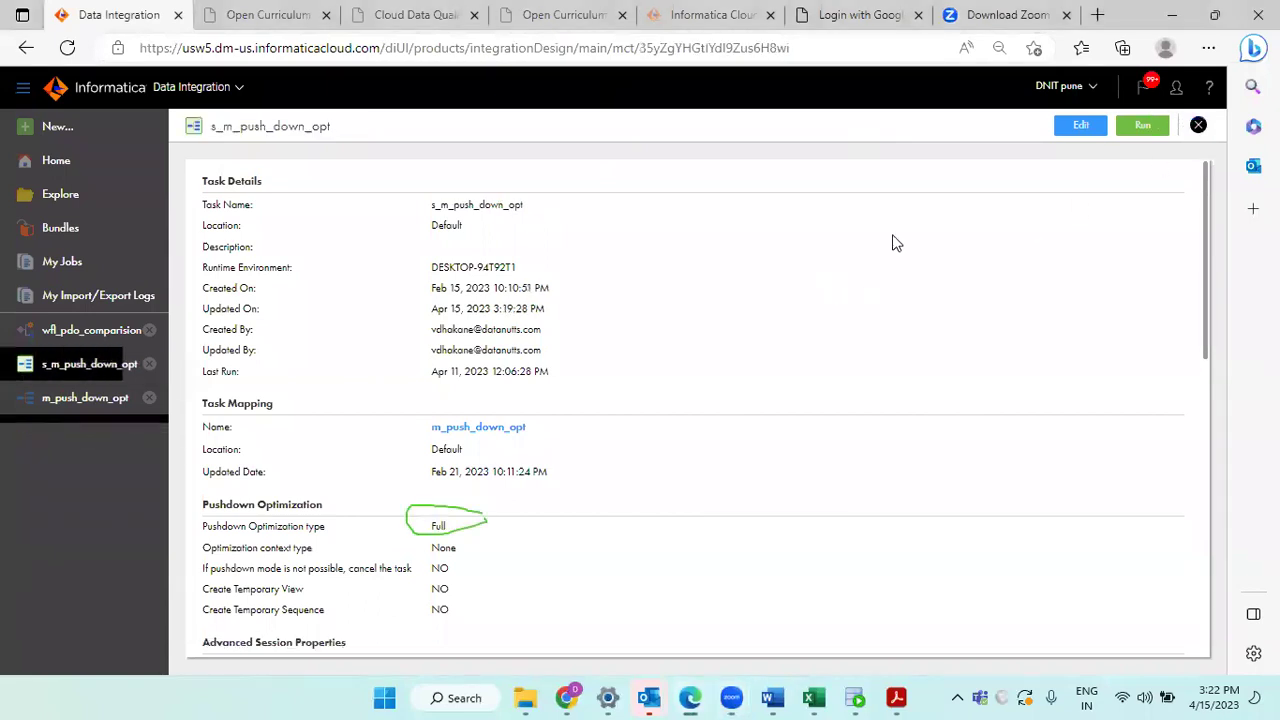
left_click(1198, 125)
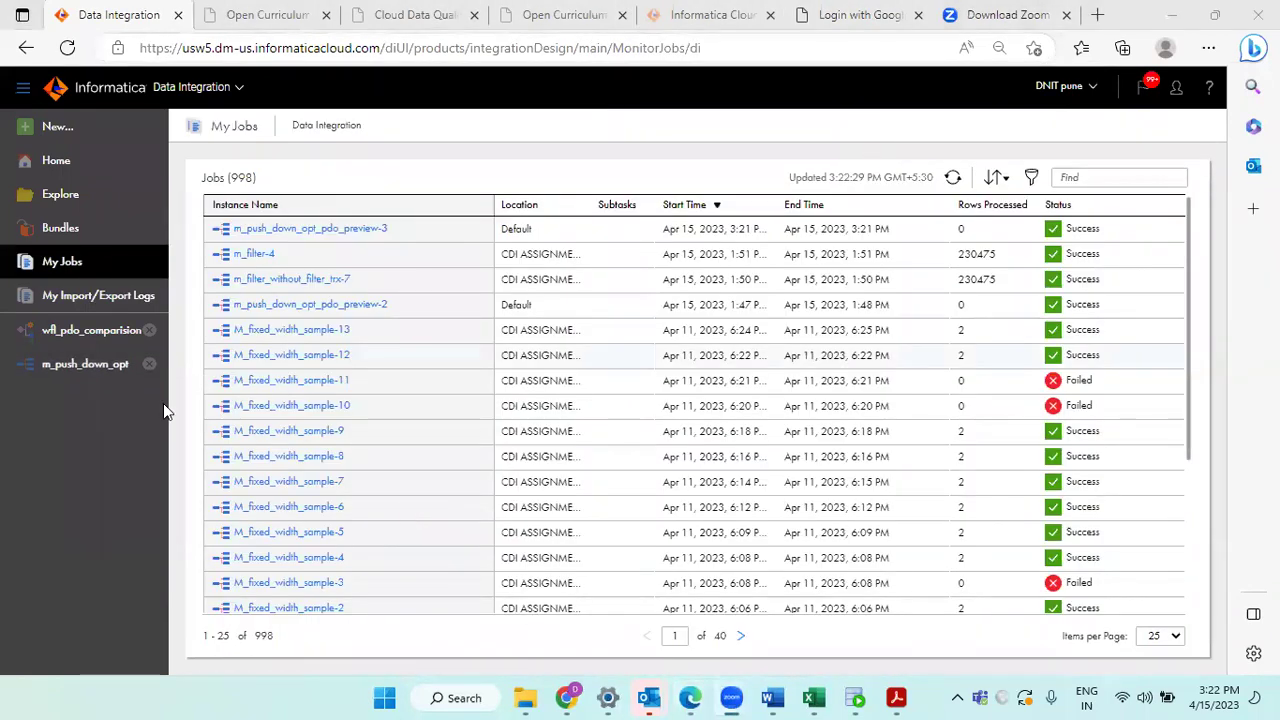
Step: Open both data tasks from the wfl_pdo_comparision taskflow, ending on s_m_push_down_opt's details
left_click(95, 336)
double_click(486, 296)
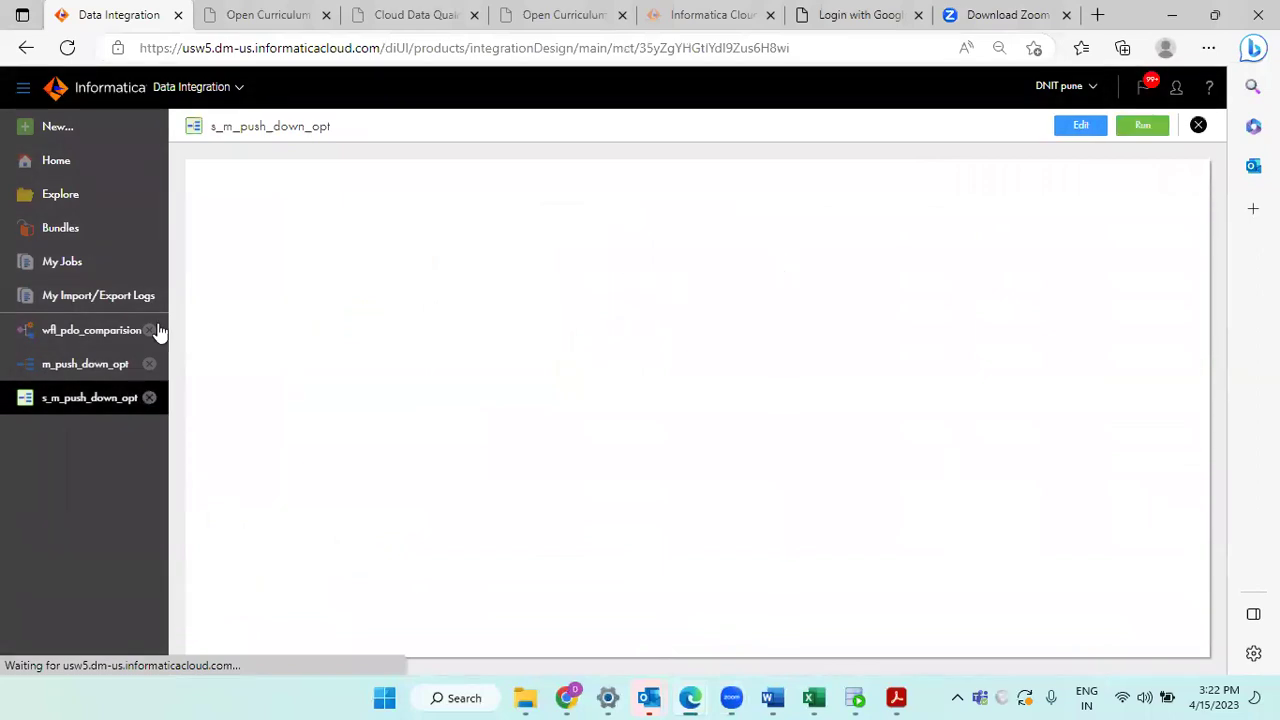
left_click(58, 194)
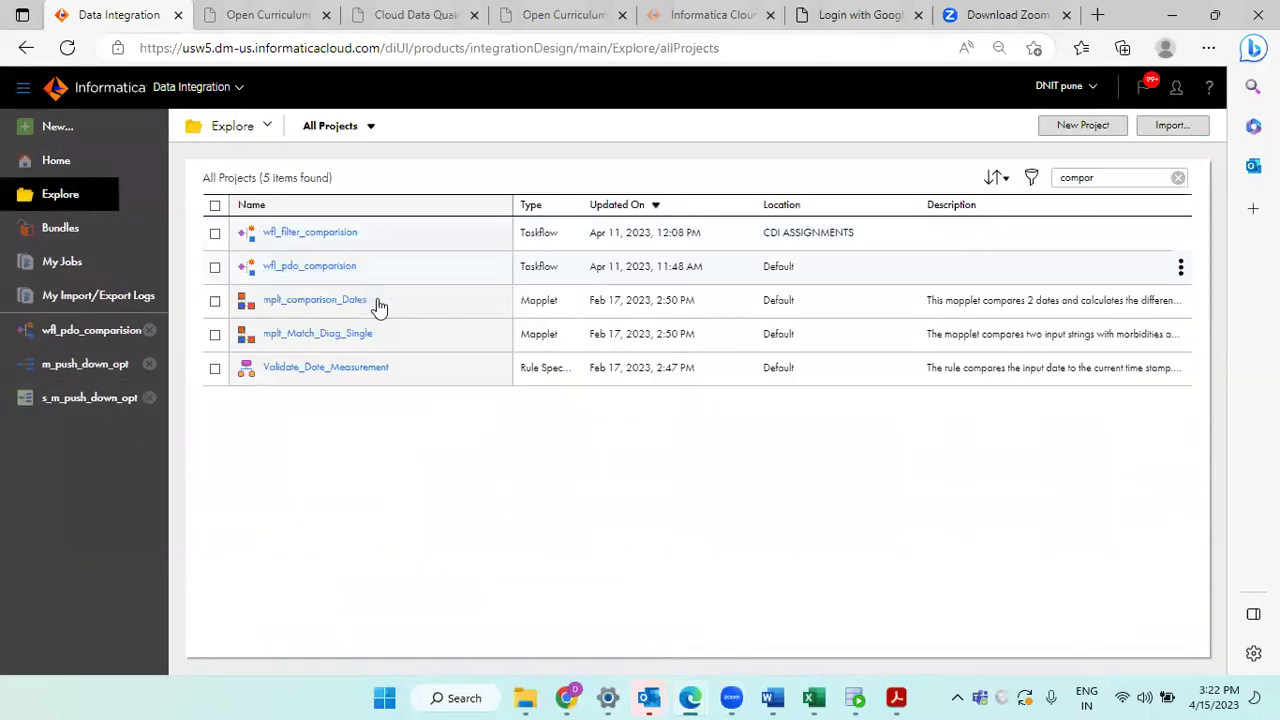
left_click(88, 332)
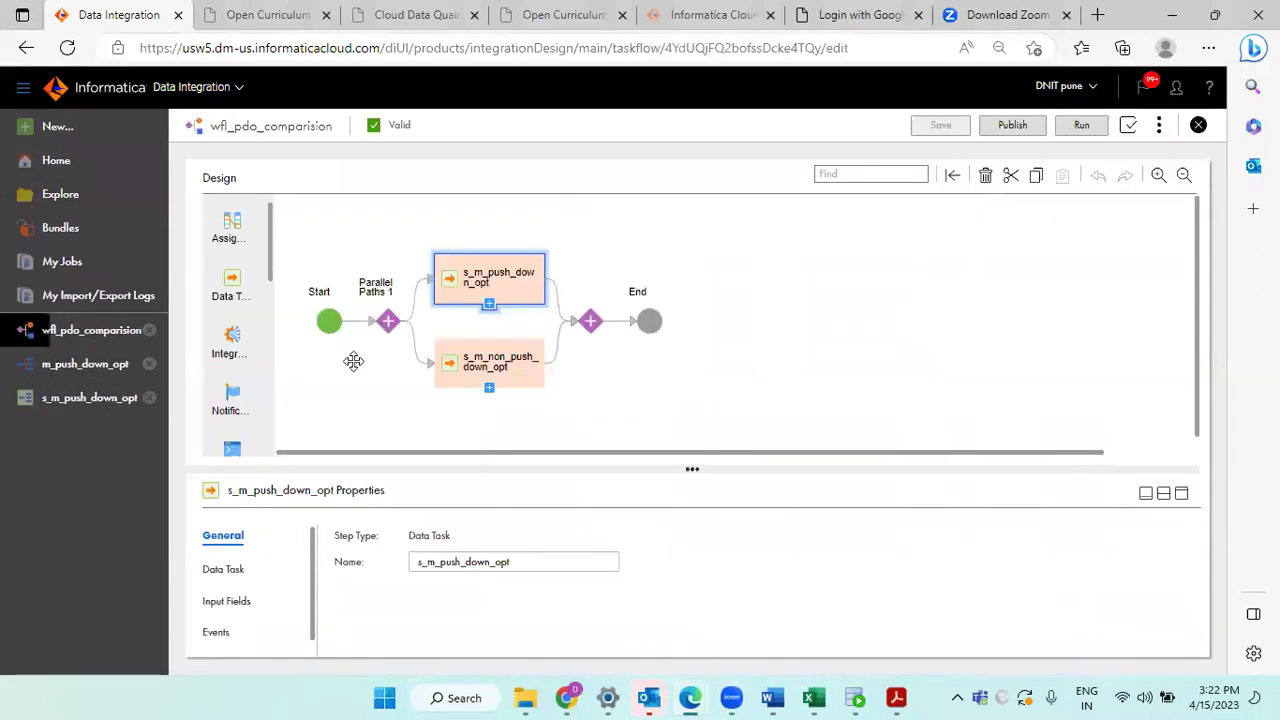
left_click(488, 388)
left_click(488, 388)
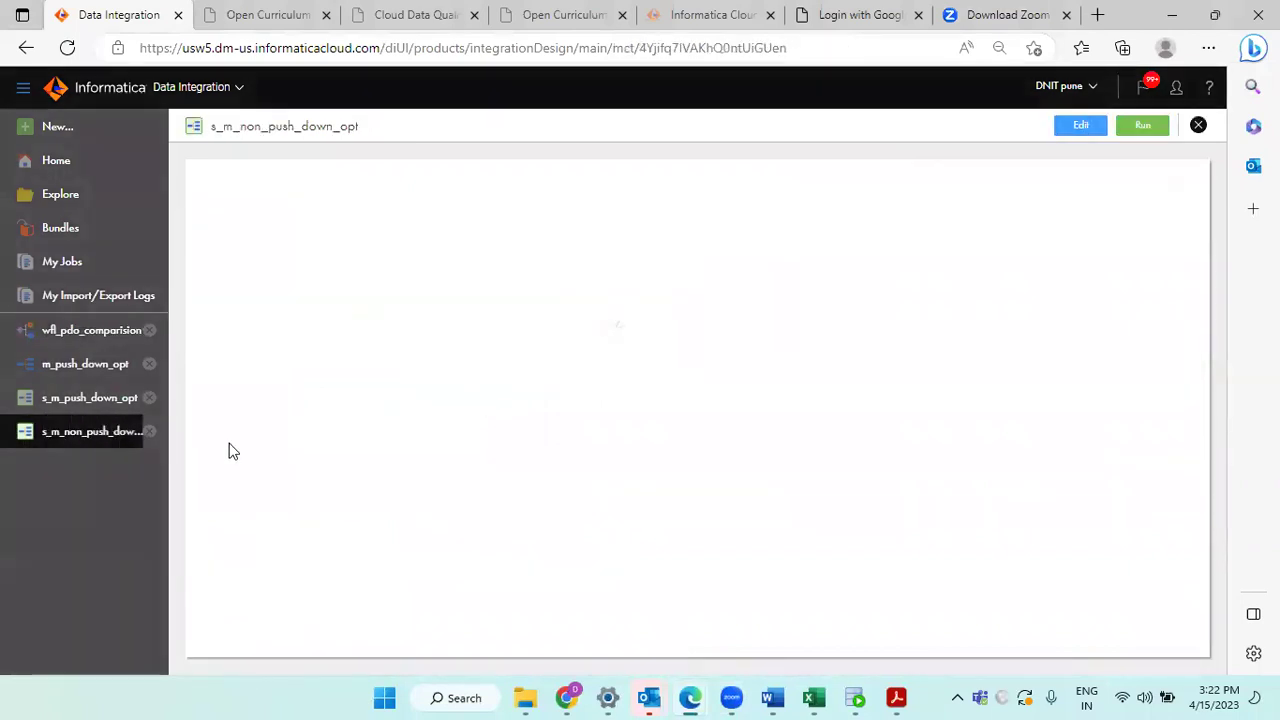
left_click(100, 410)
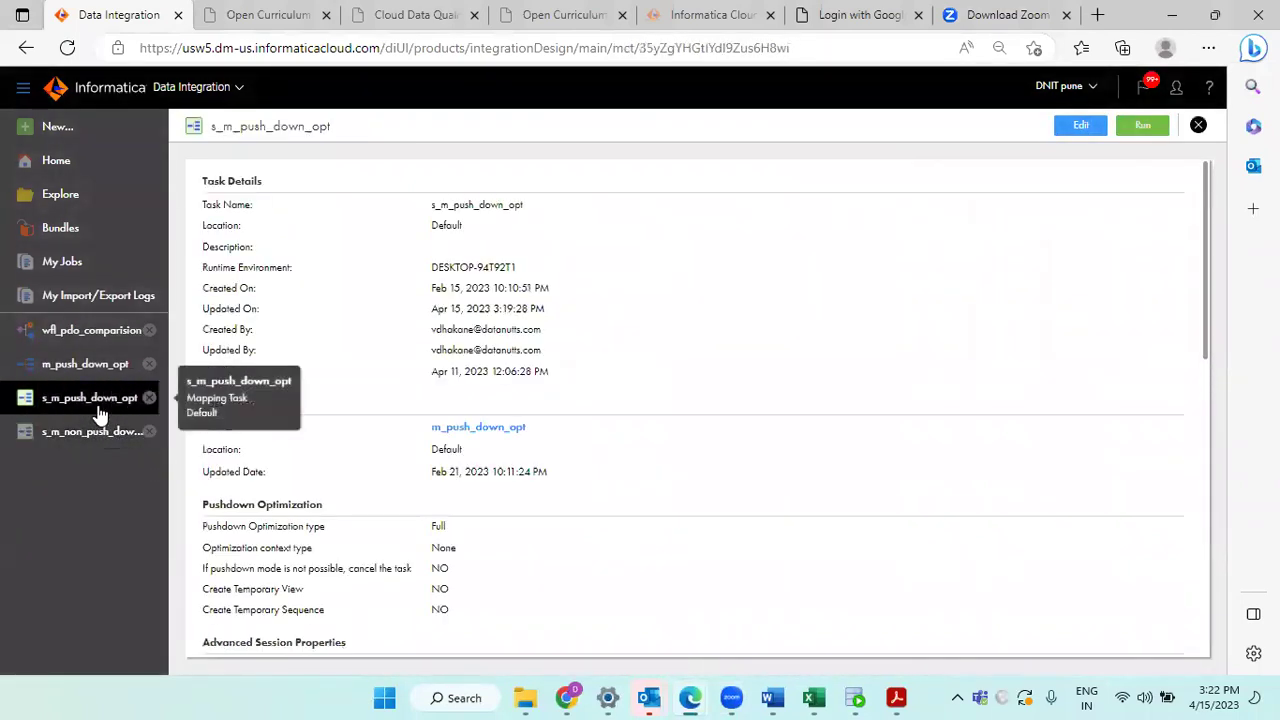
Step: Run s_m_push_down_opt and refresh My Jobs until s_m_push_down_opt-37 shows Running
double_click(282, 128)
left_click(1134, 130)
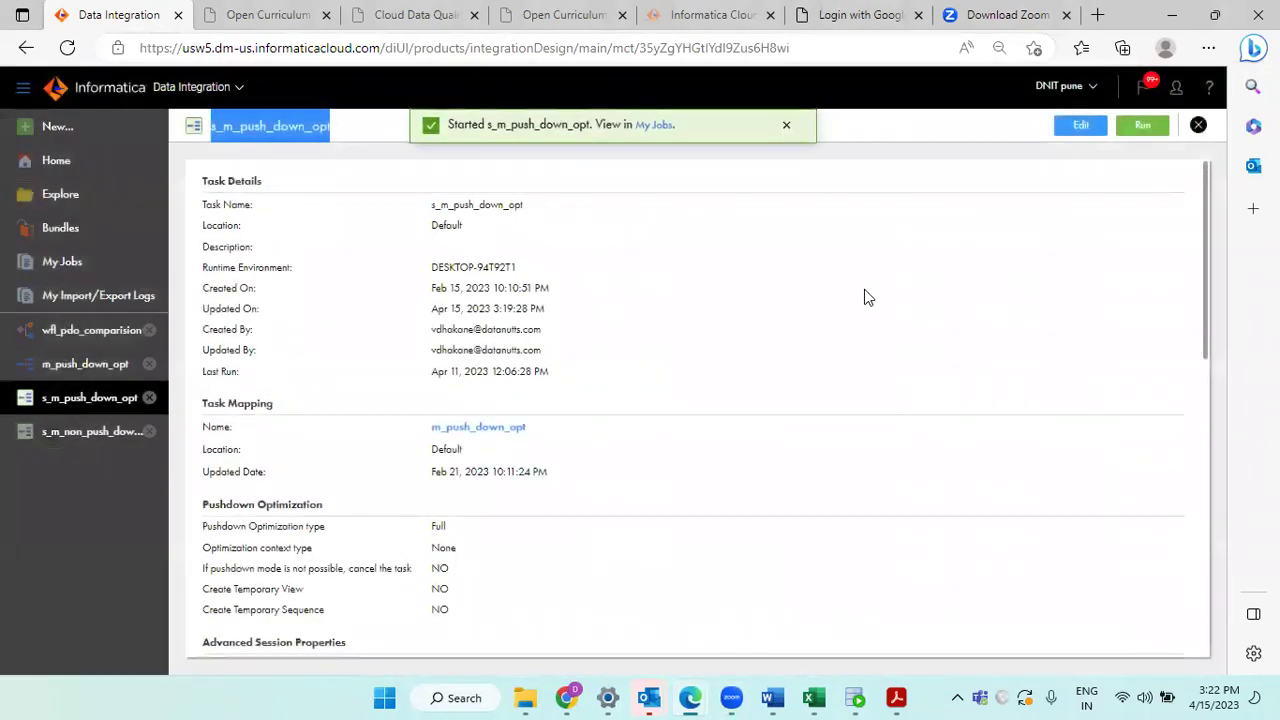
left_click(115, 275)
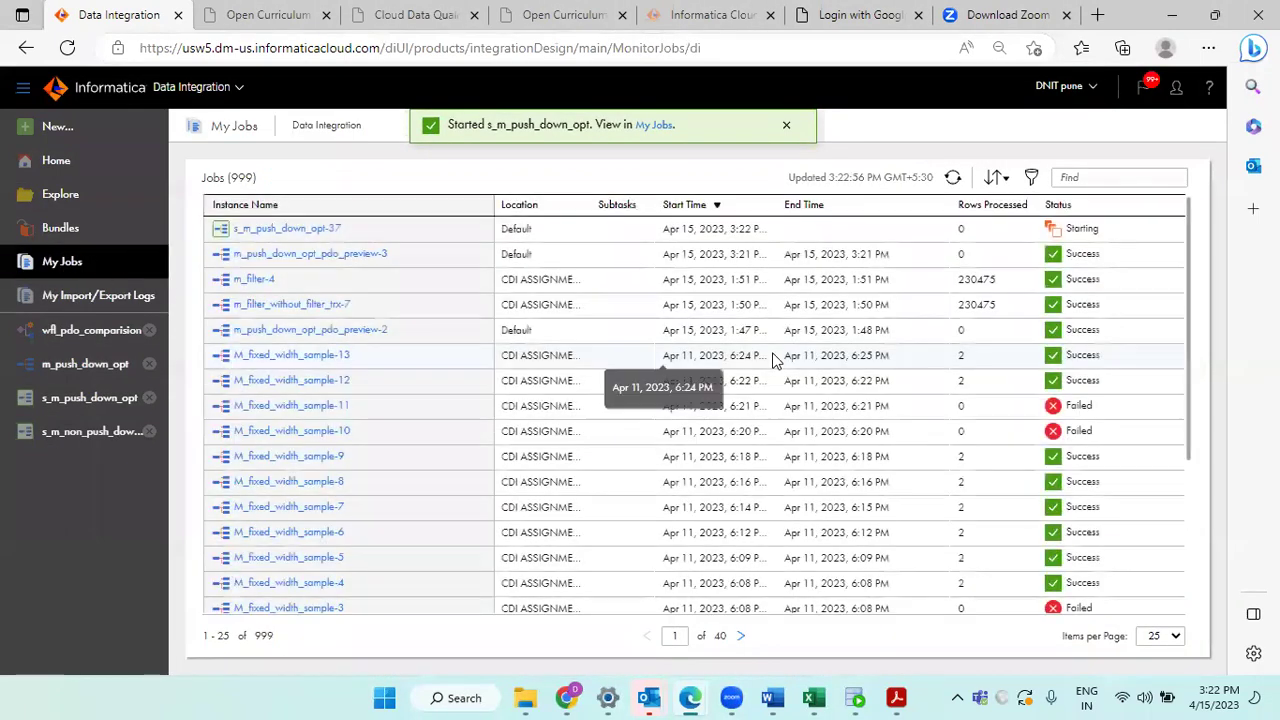
left_click(953, 177)
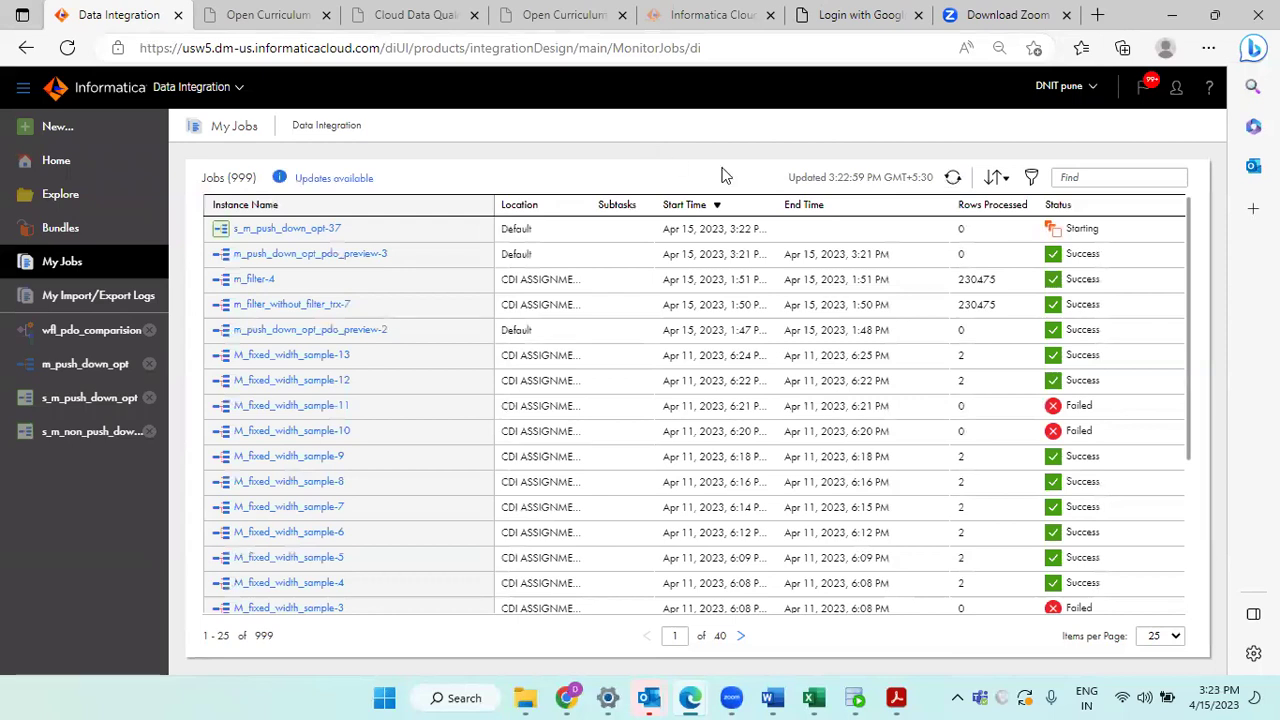
left_click(953, 177)
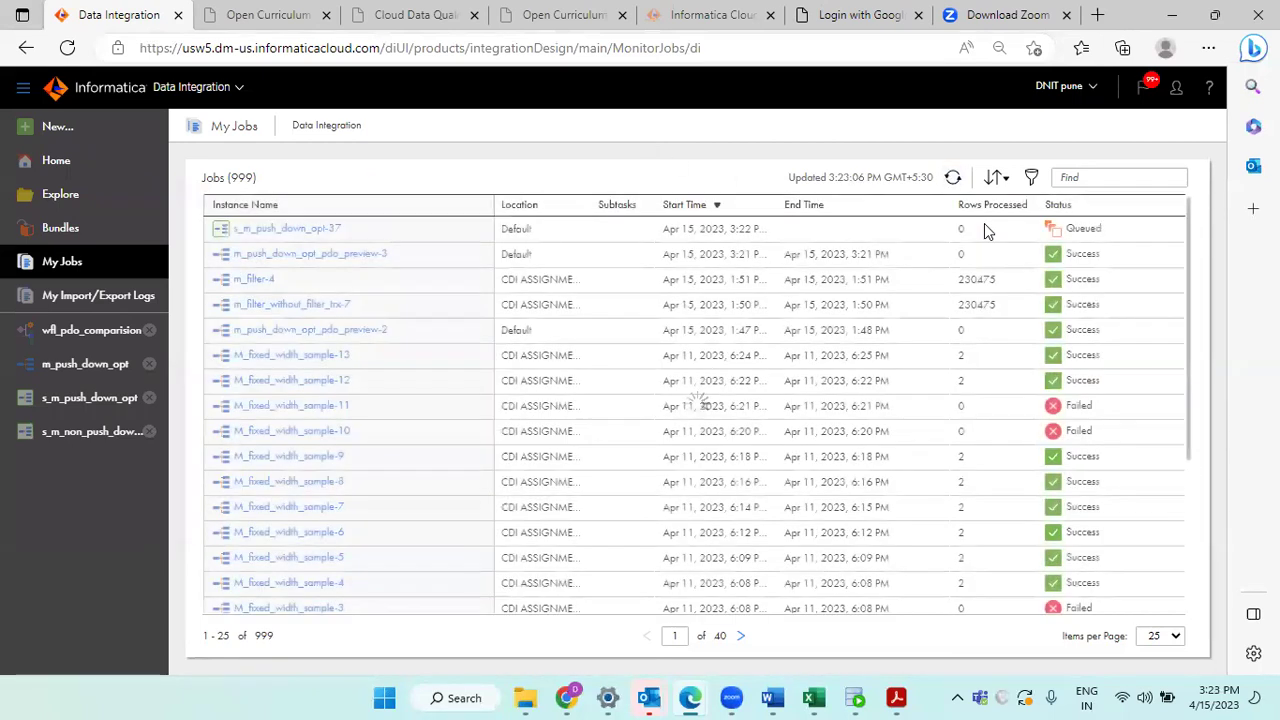
left_click(953, 177)
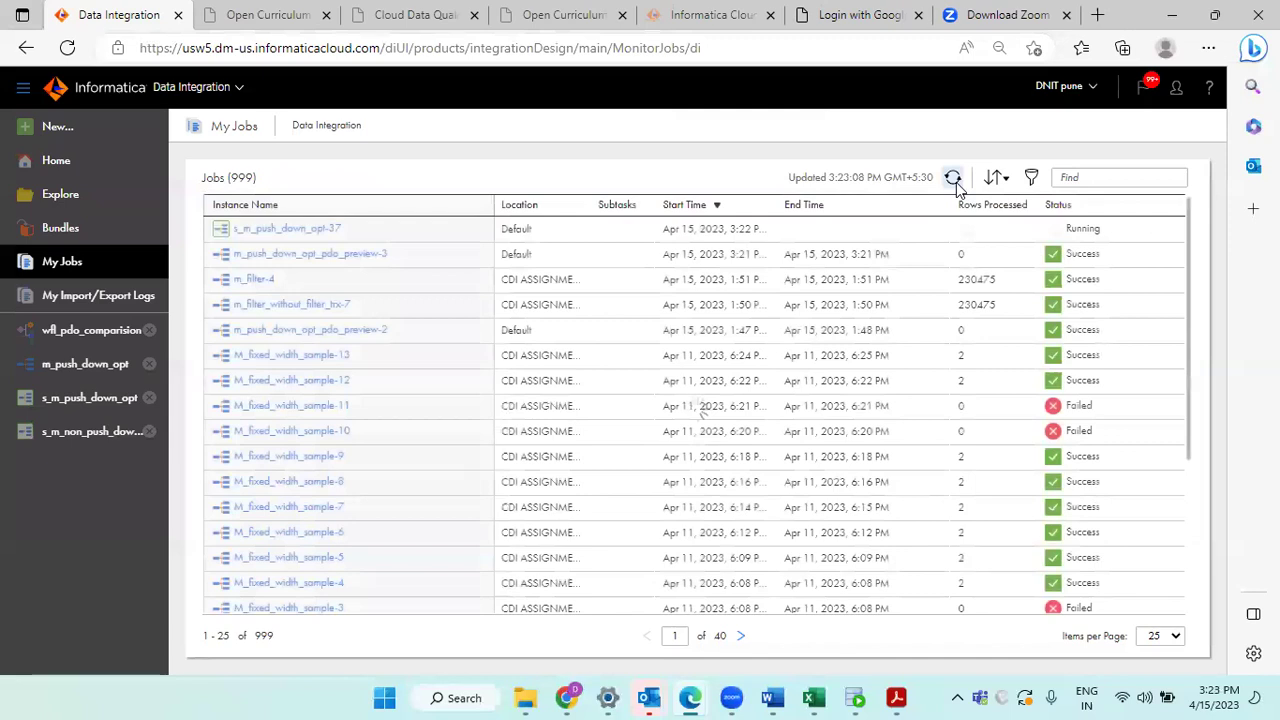
left_click(953, 177)
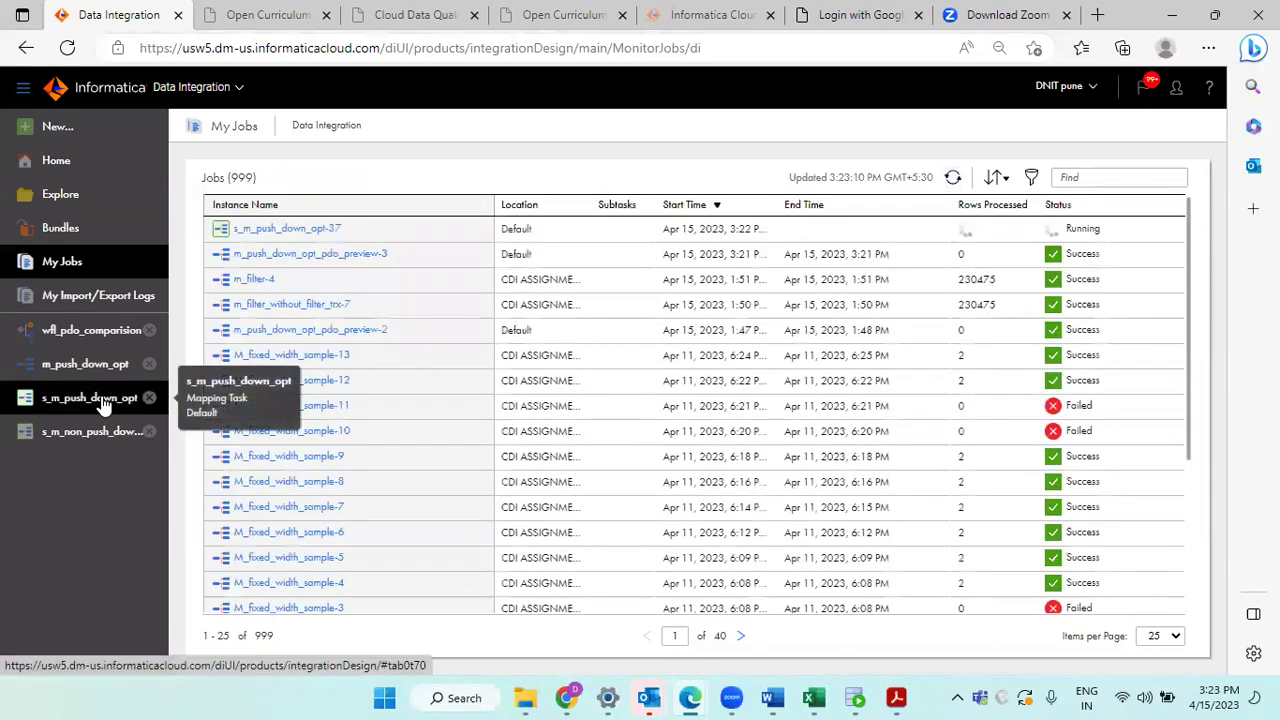
left_click(952, 177)
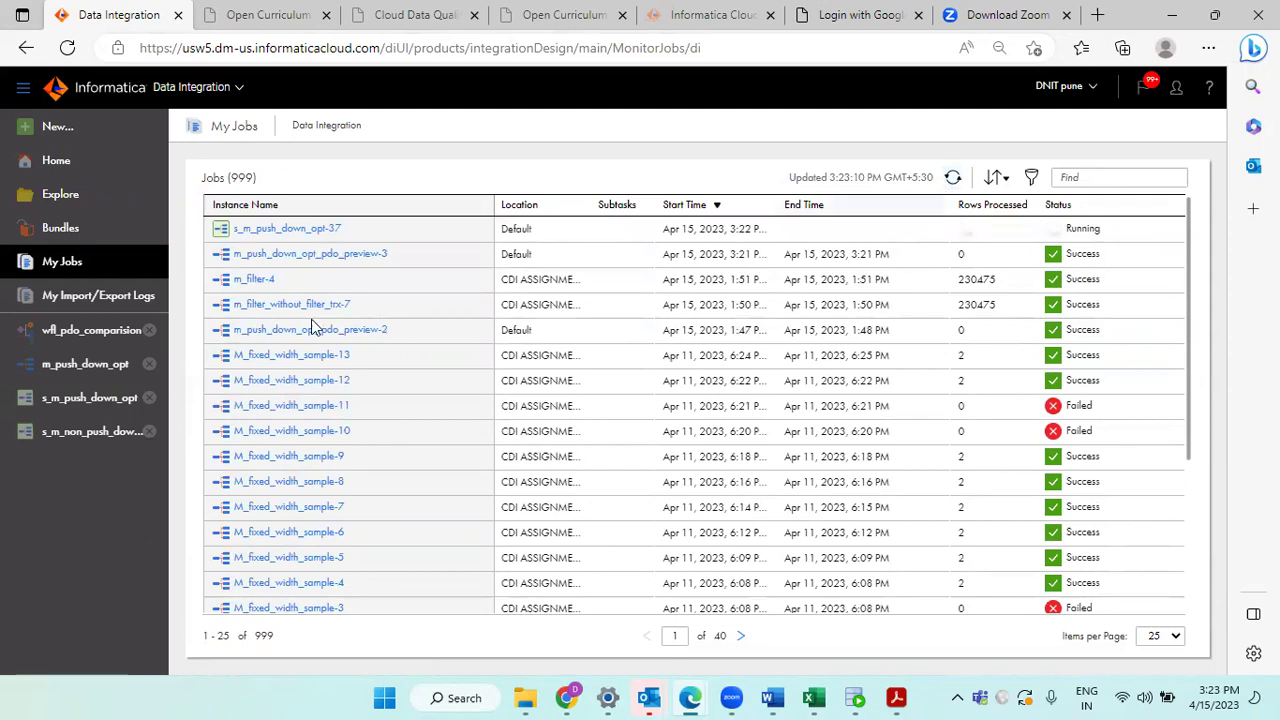
left_click(288, 229)
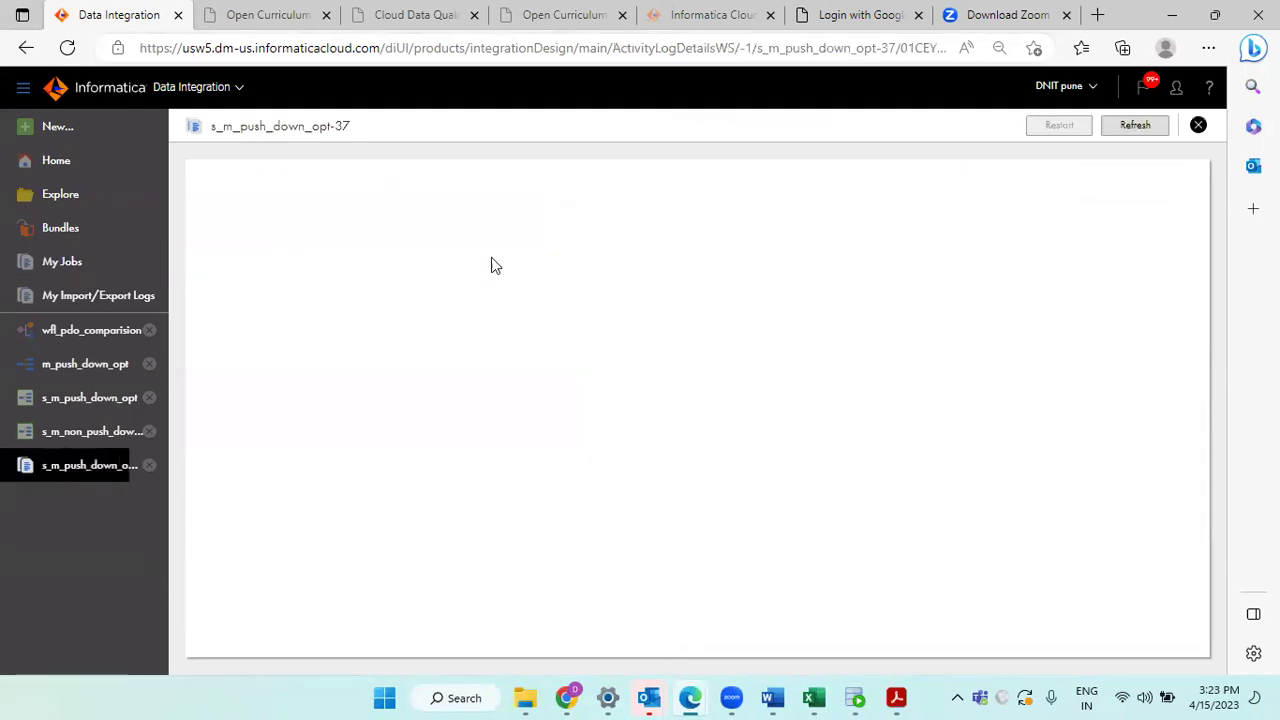
left_click(1117, 131)
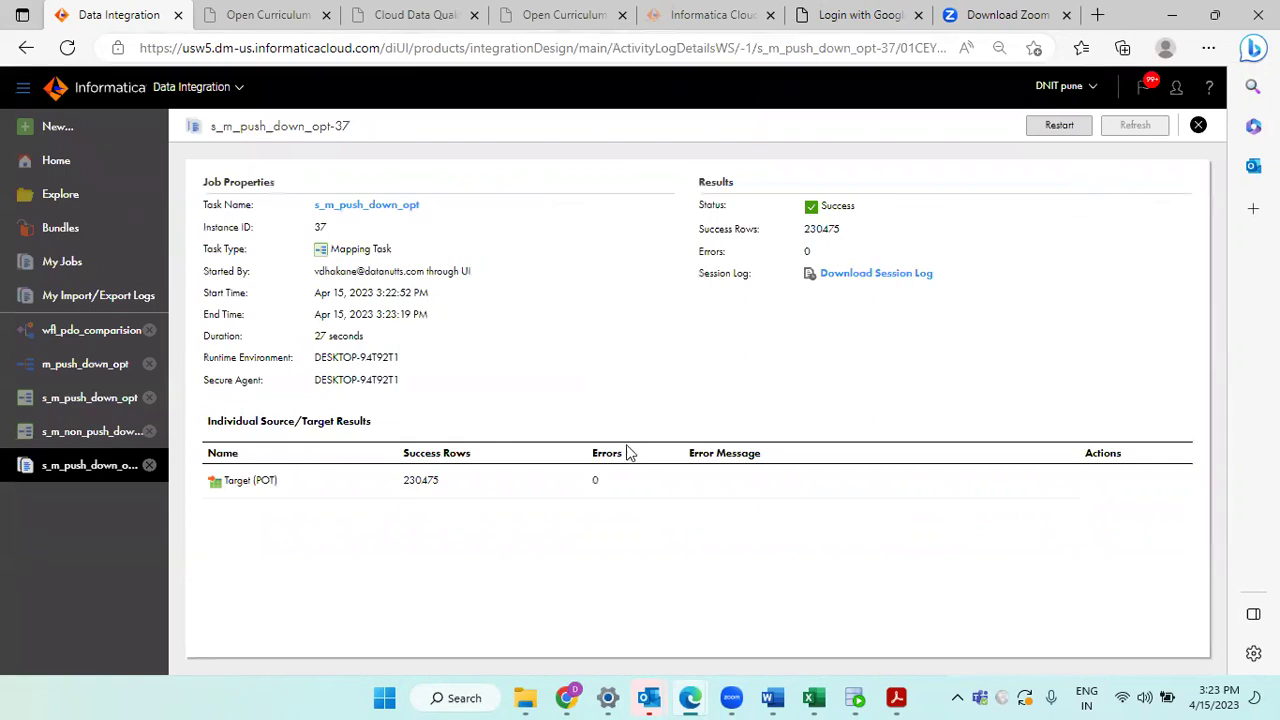
double_click(333, 338)
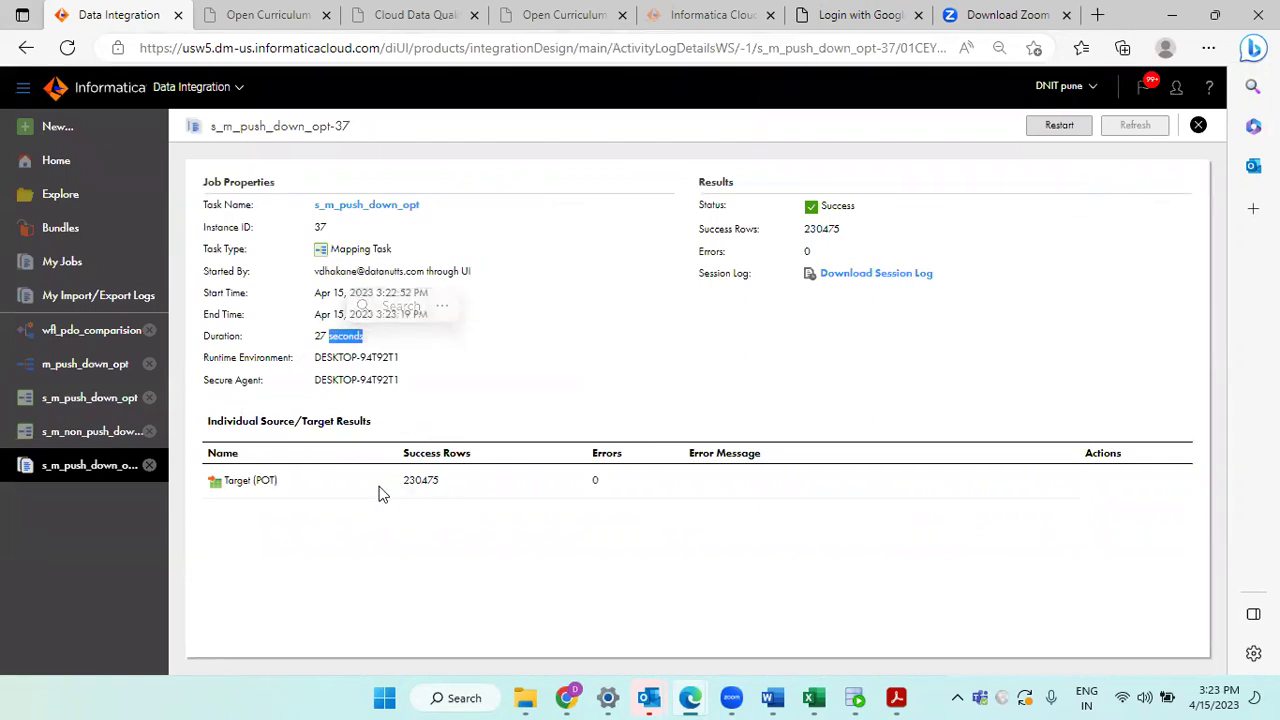
left_click(408, 480)
double_click(409, 480)
left_click(412, 500)
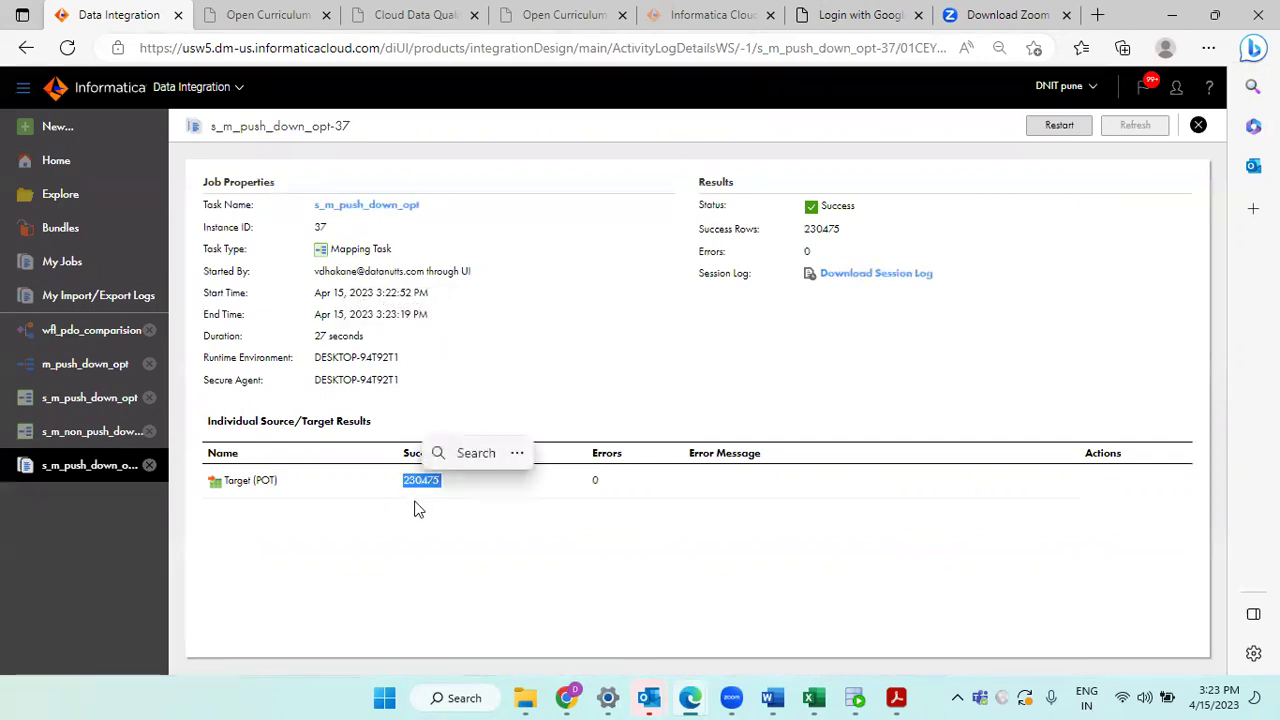
left_click(413, 484)
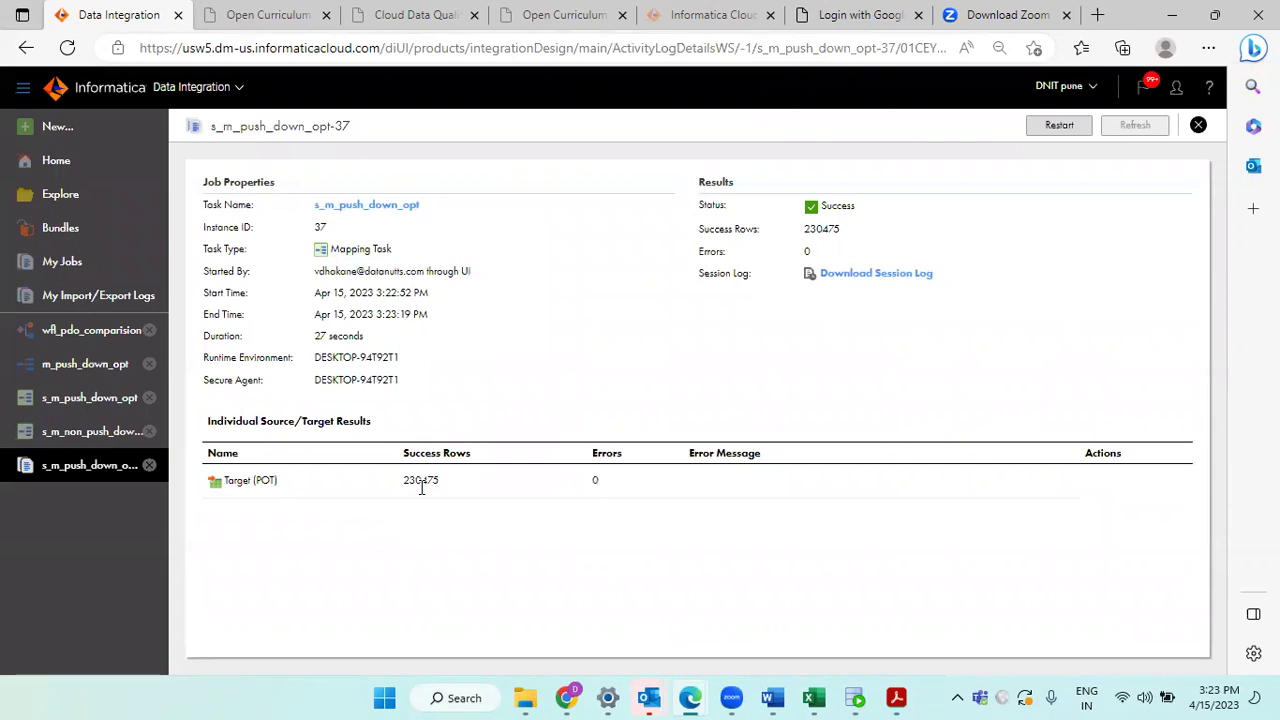
left_click(1197, 126)
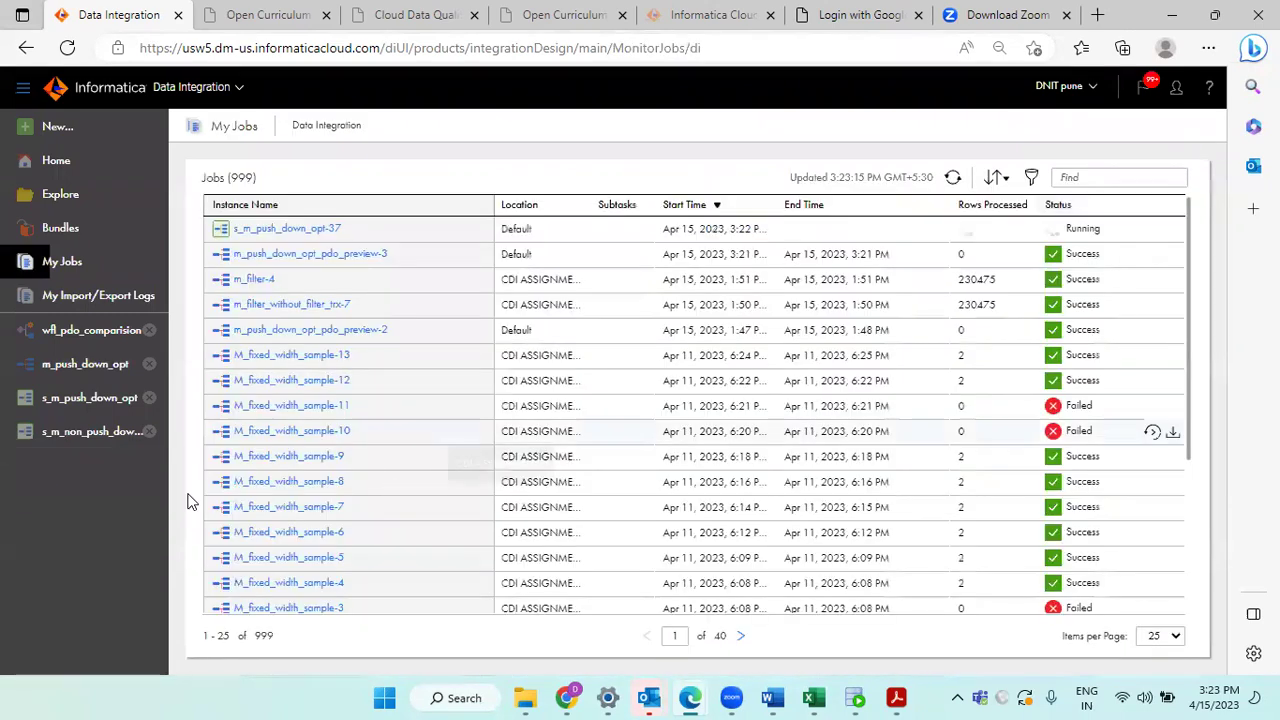
Step: Start a new run of the s_m_non_push_down_opt task from its details page
left_click(63, 438)
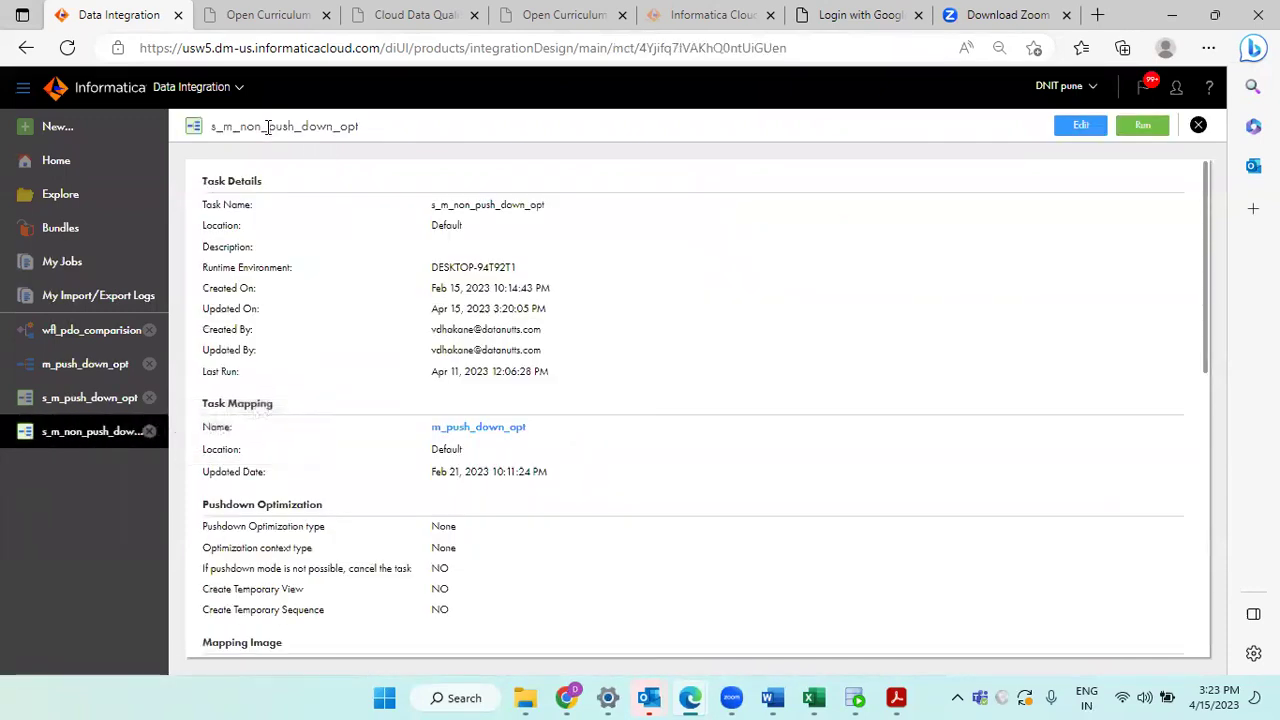
triple_click(267, 126)
left_click(350, 120)
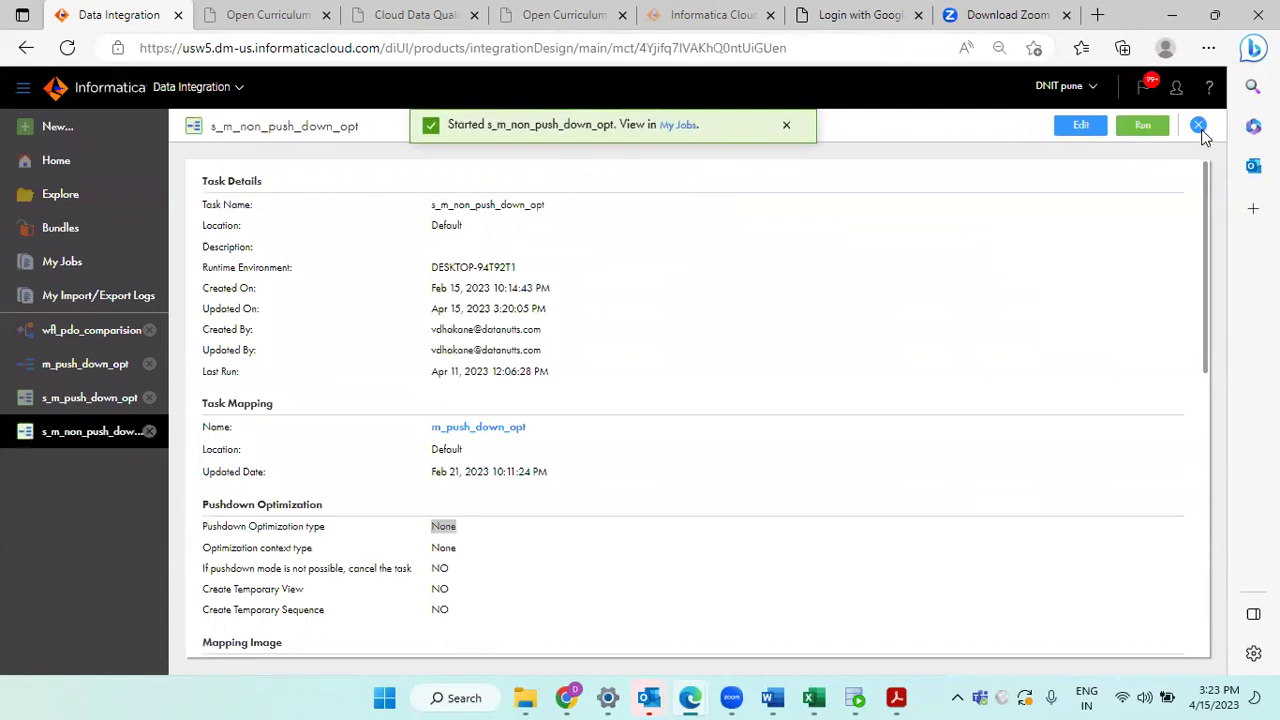
Step: Back on My Jobs, refresh and open the finished s_m_push_down_opt-37 run's details
left_click(1200, 128)
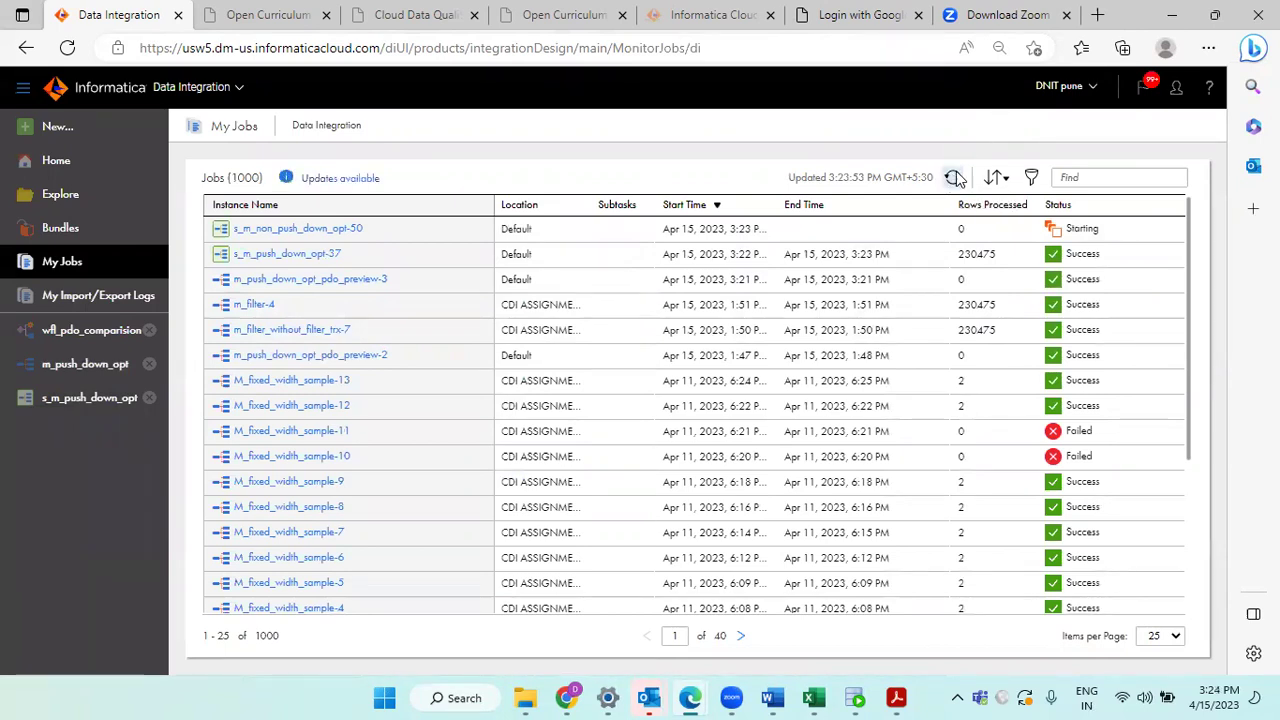
left_click(953, 177)
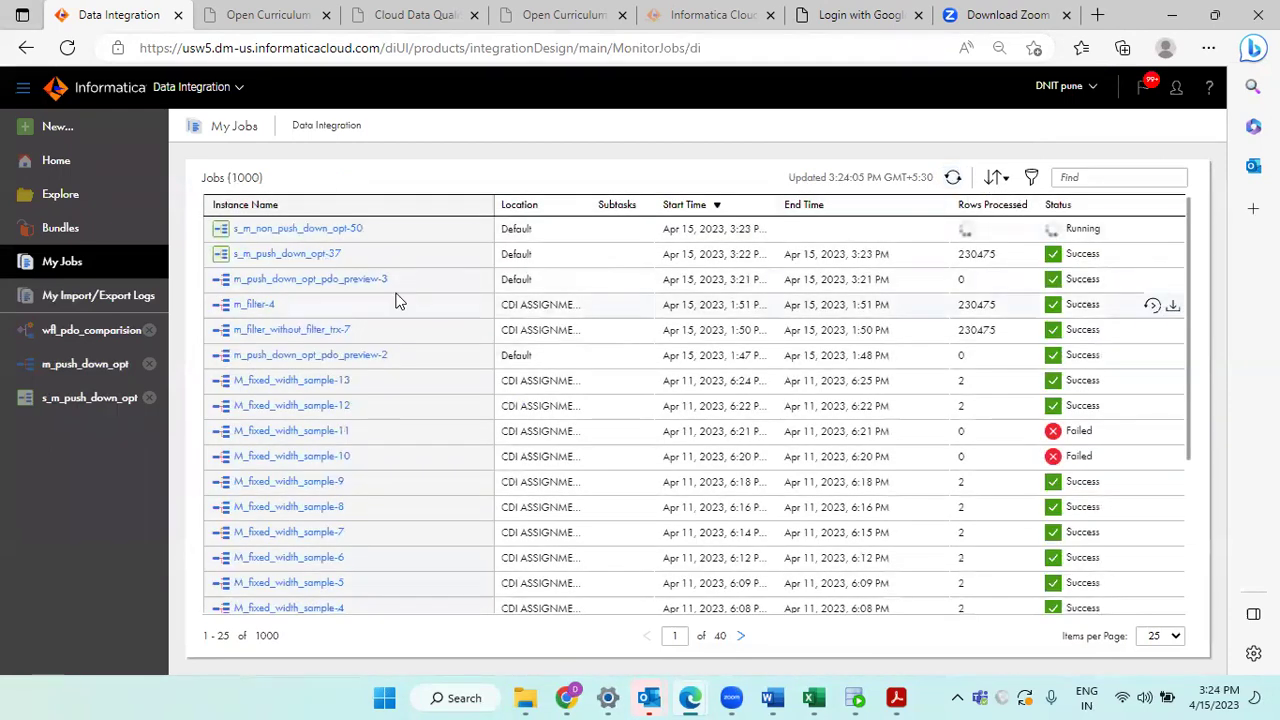
left_click(286, 254)
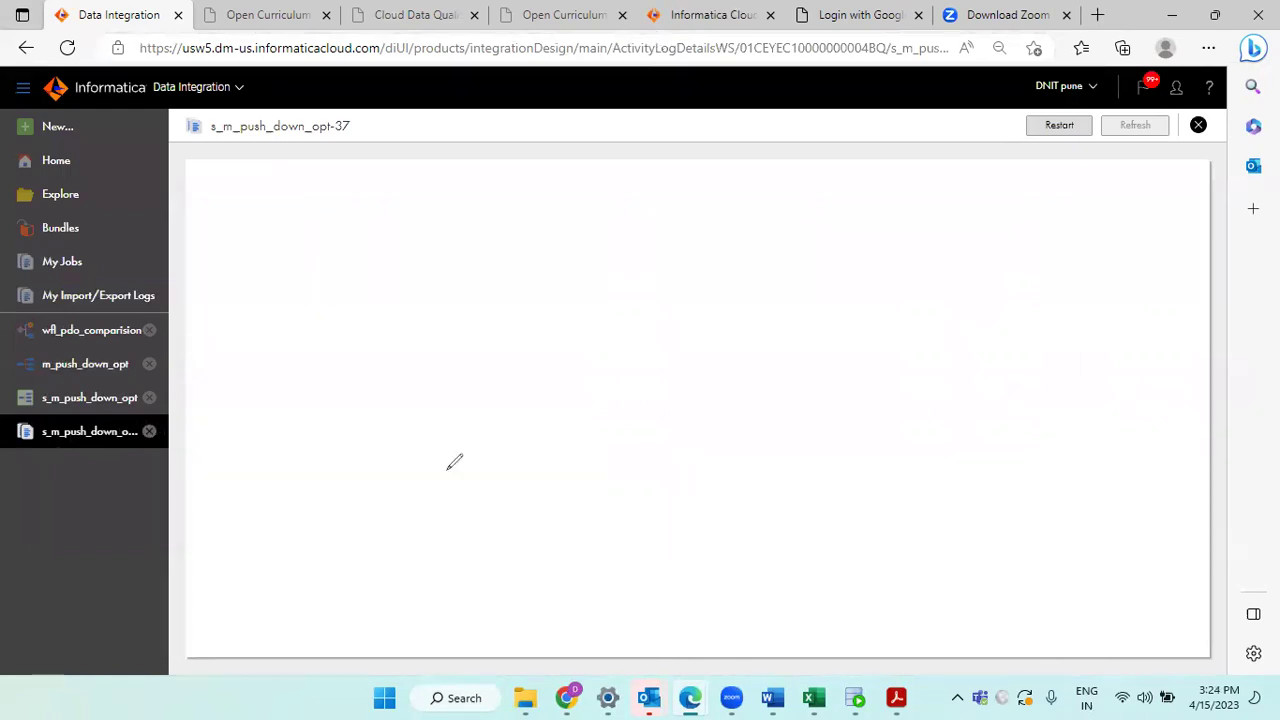
Step: Mark the pushdown run's 27-second duration, then refresh My Jobs to watch s_m_non_push_down_opt-50 reach 197600 rows
mouse_move(392, 321)
left_mouse_down()
mouse_move(310, 328)
mouse_move(405, 333)
left_mouse_up()
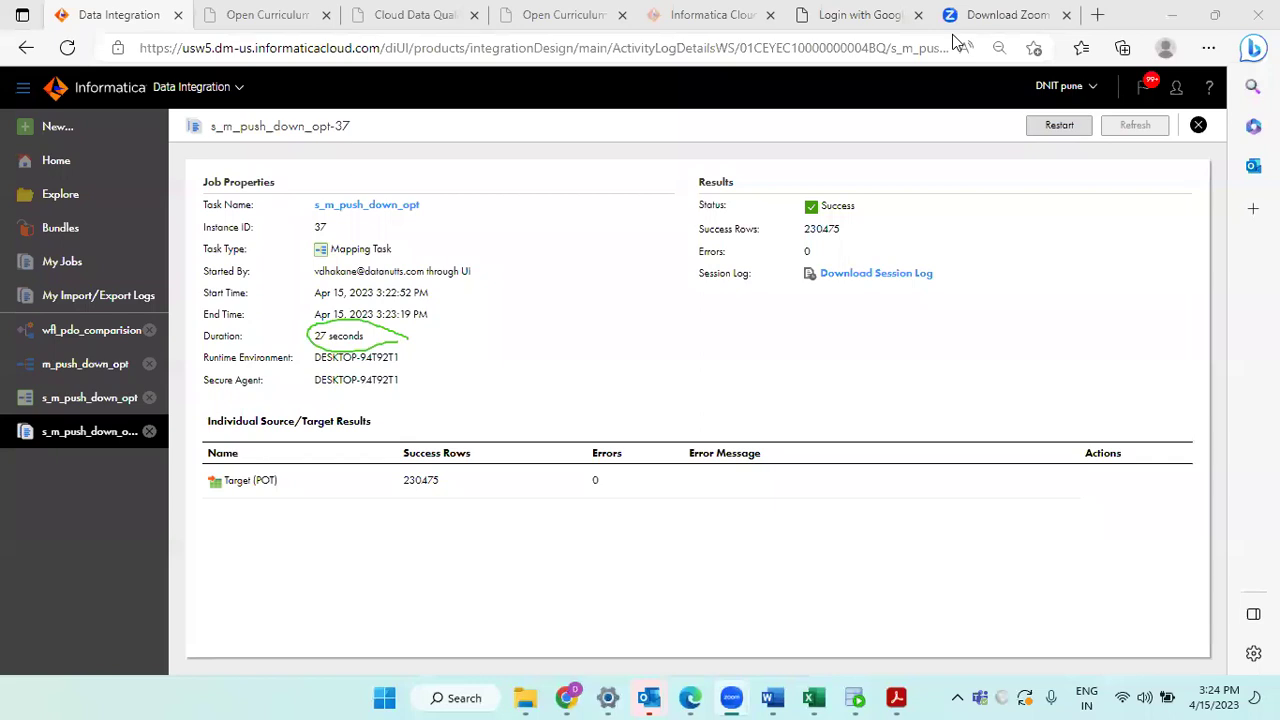
left_click(1198, 125)
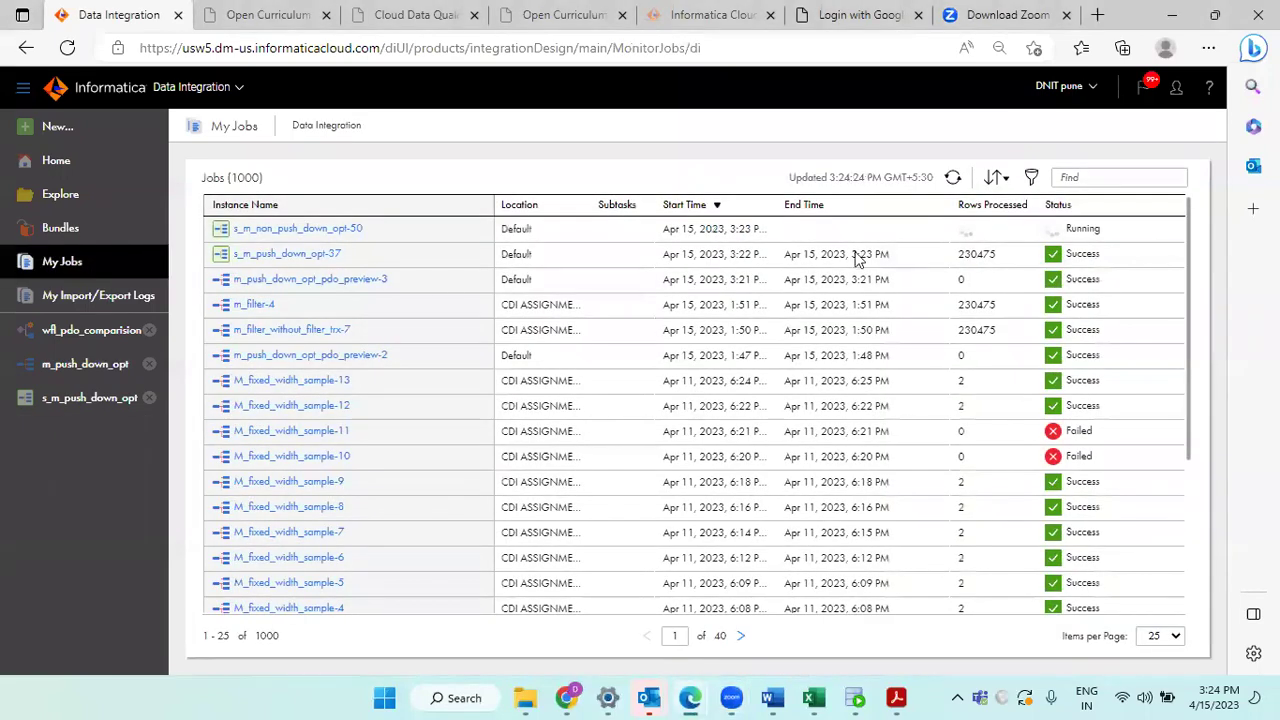
left_click(953, 180)
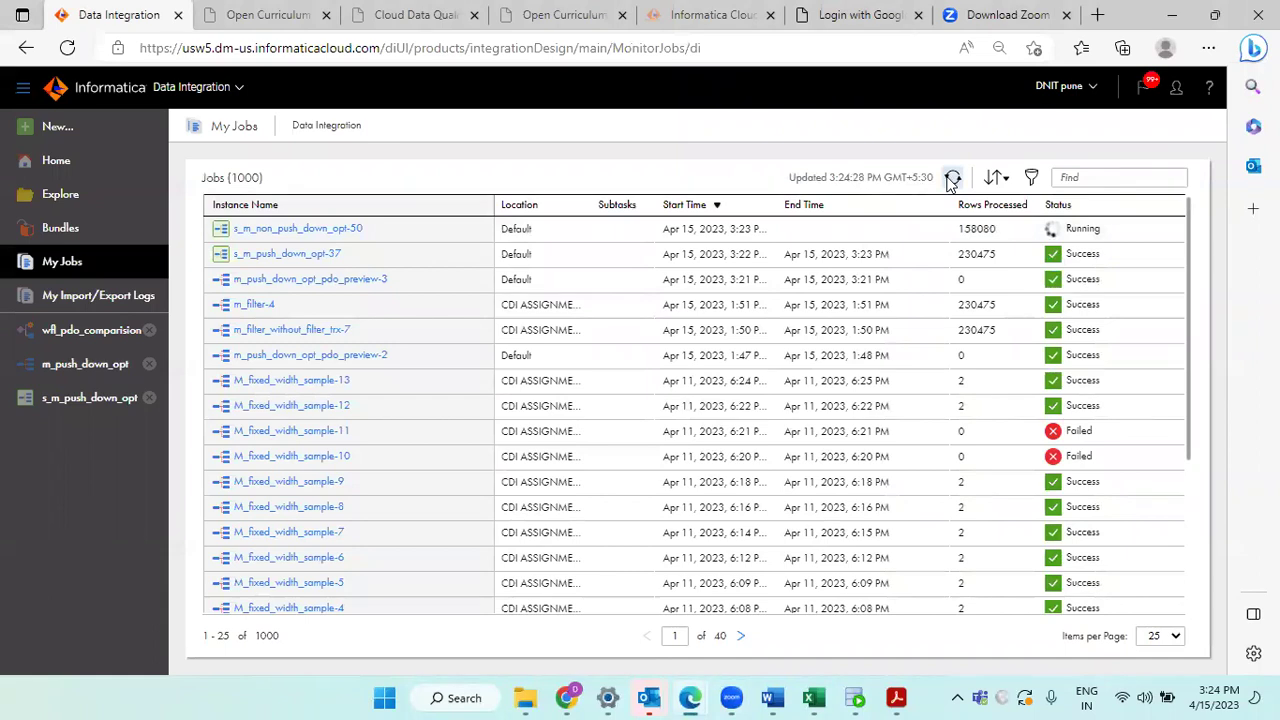
left_click(951, 180)
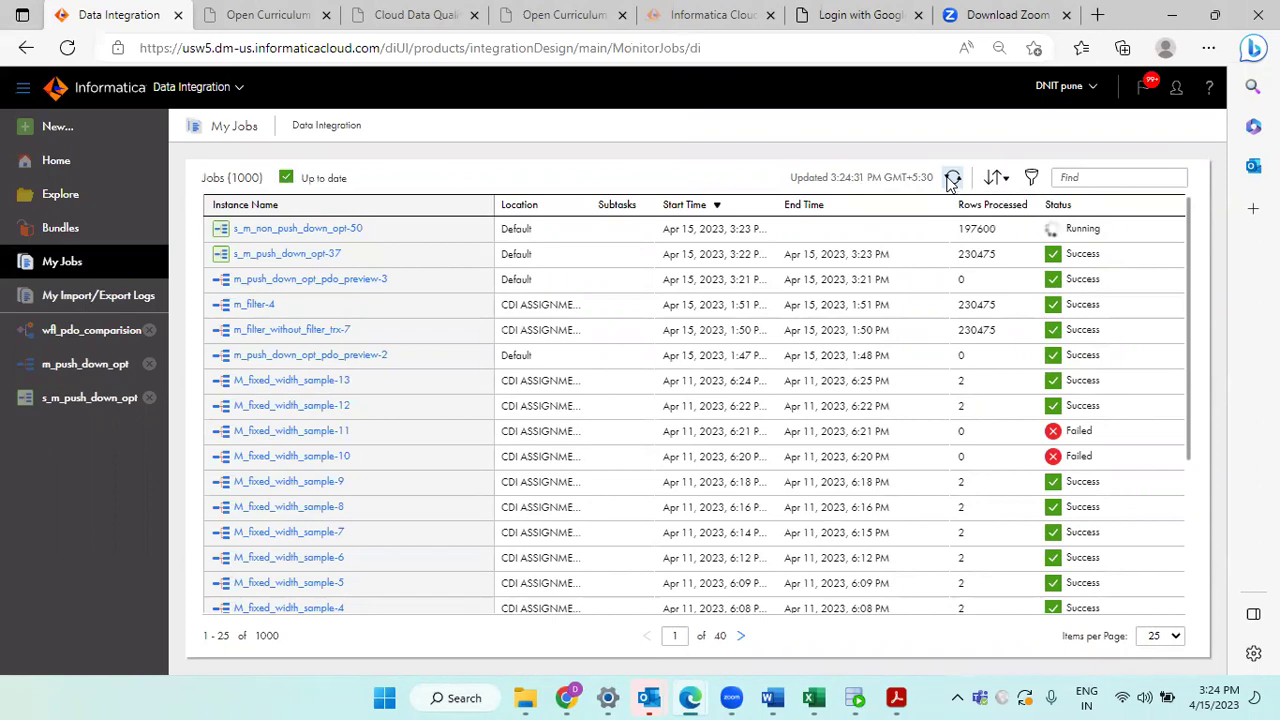
left_click(952, 178)
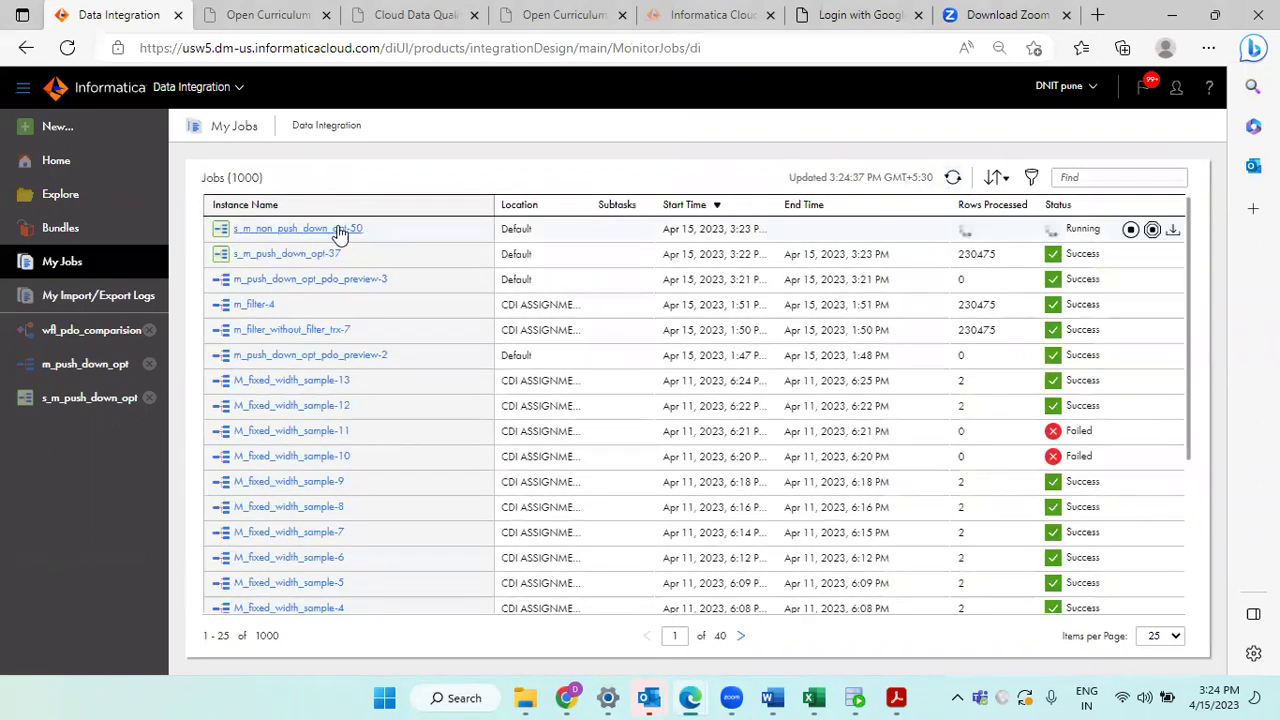
Step: Open the s_m_non_push_down_opt-50 run and note its 53-second duration
left_click(340, 230)
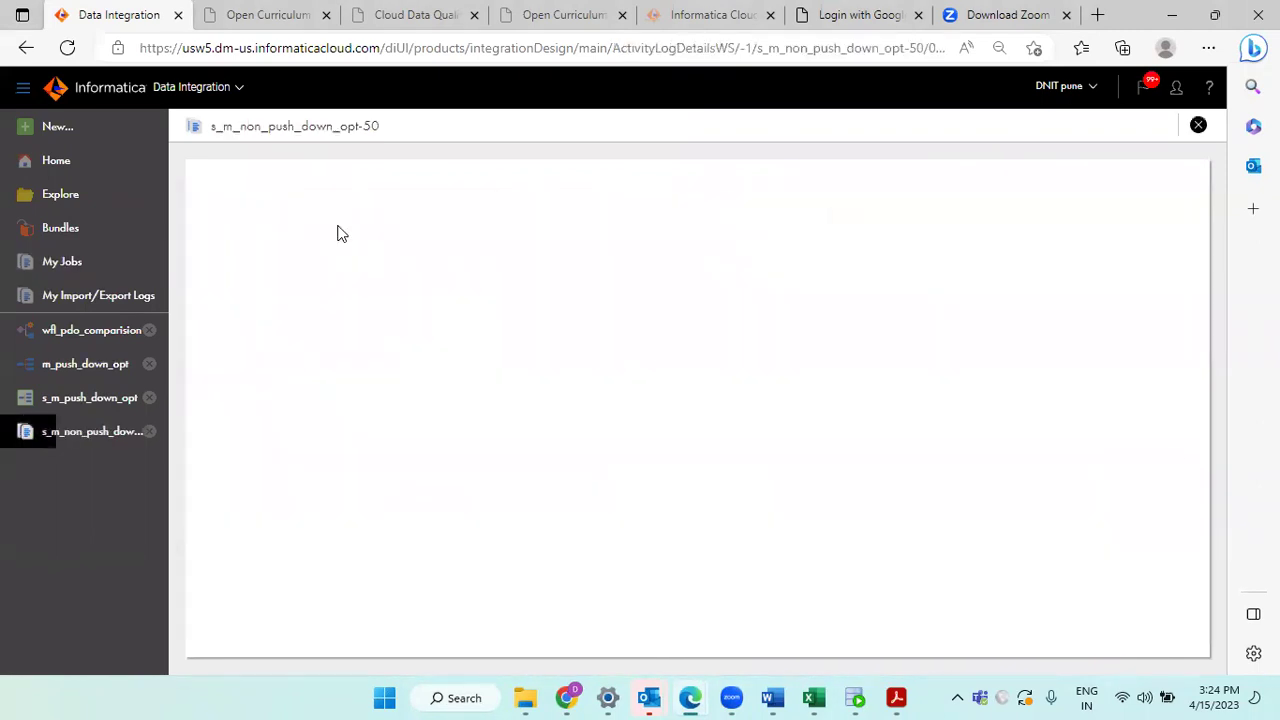
double_click(266, 126)
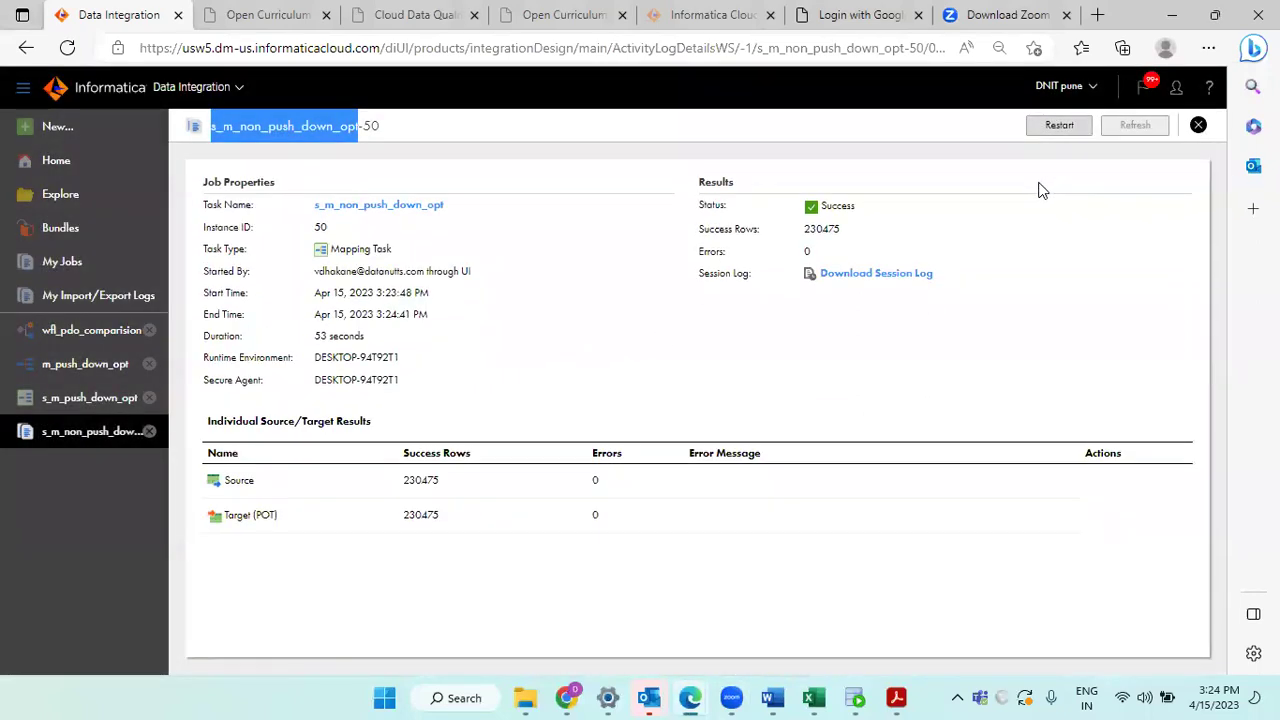
double_click(337, 338)
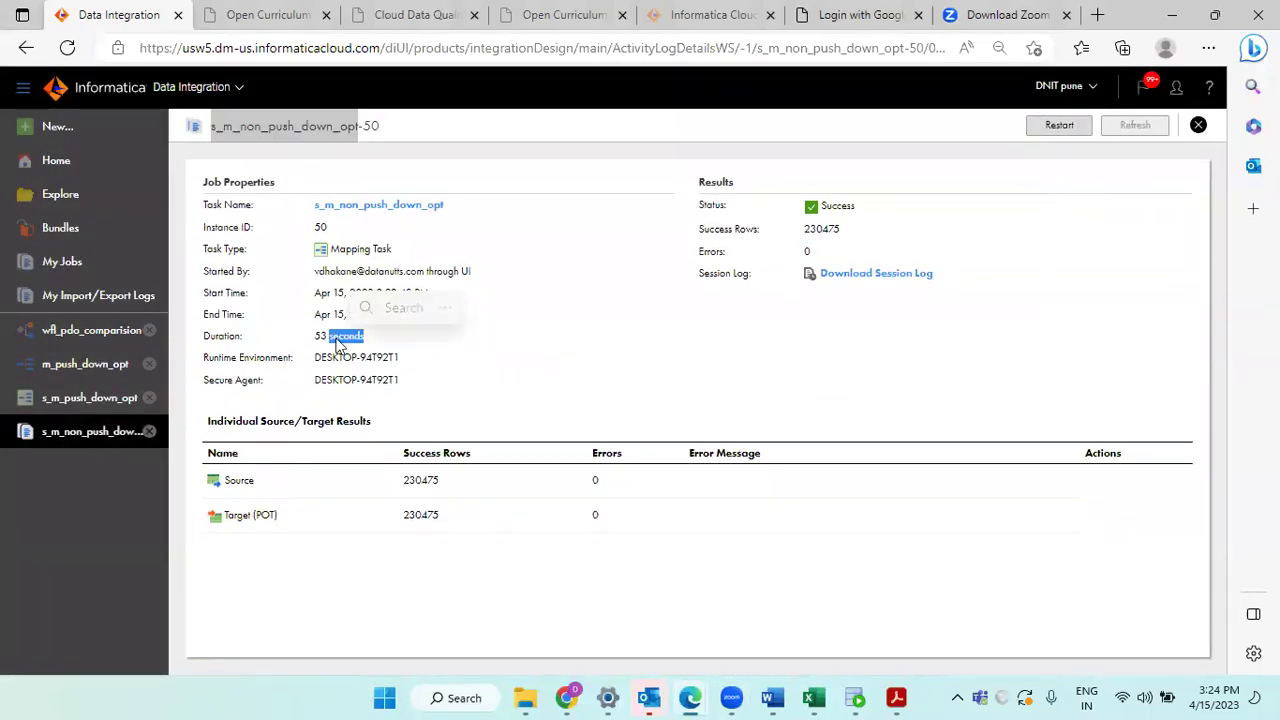
double_click(320, 337)
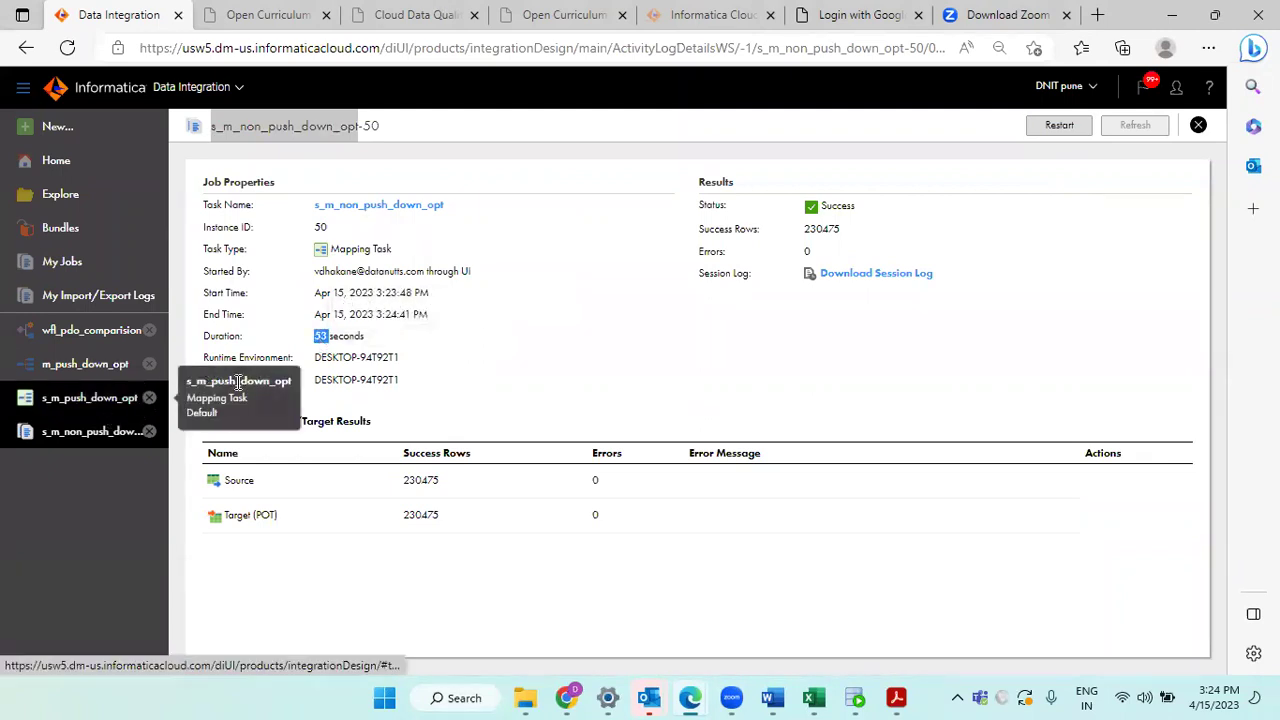
double_click(346, 337)
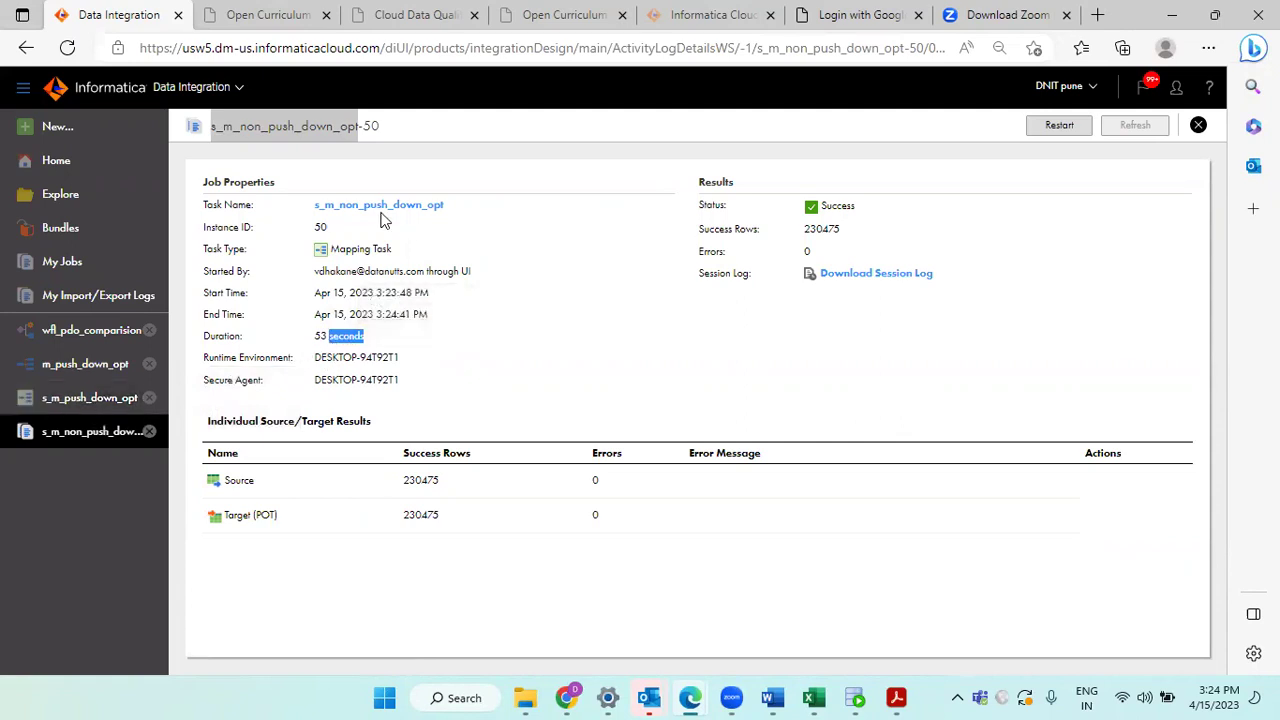
double_click(290, 126)
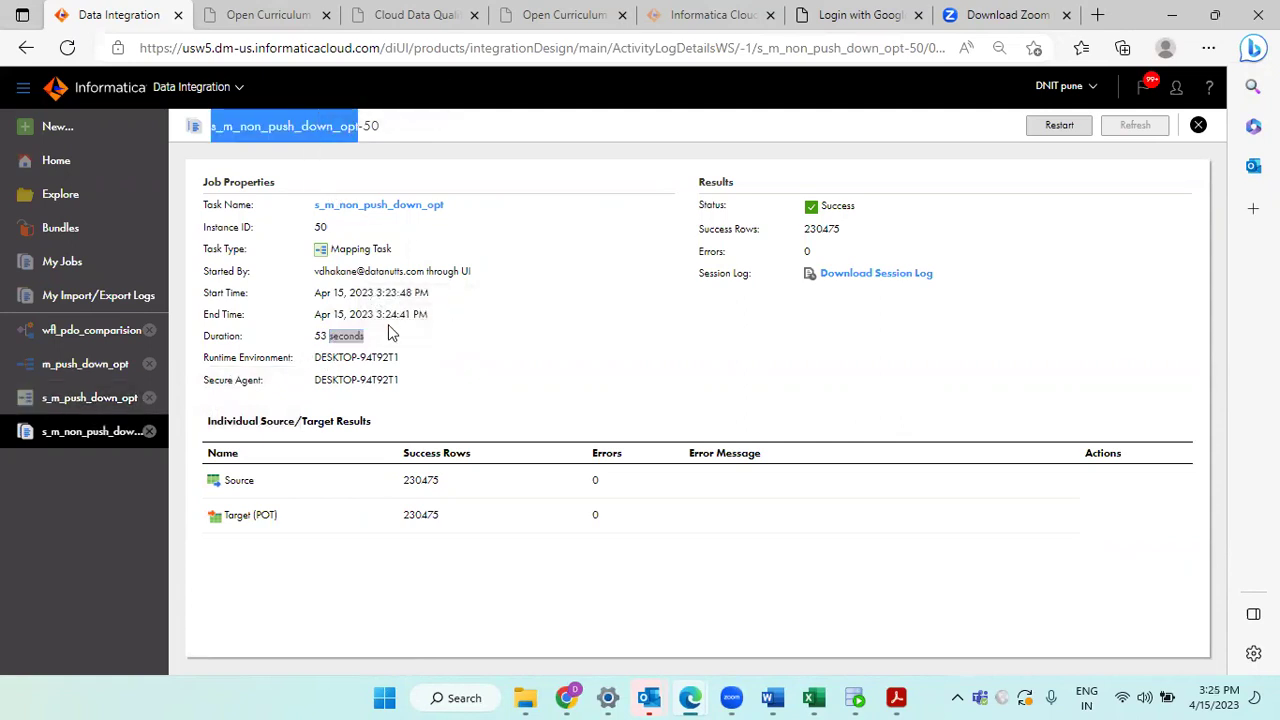
Step: Show the s_m_push_down_opt task details with its Full pushdown optimization type
left_click(88, 403)
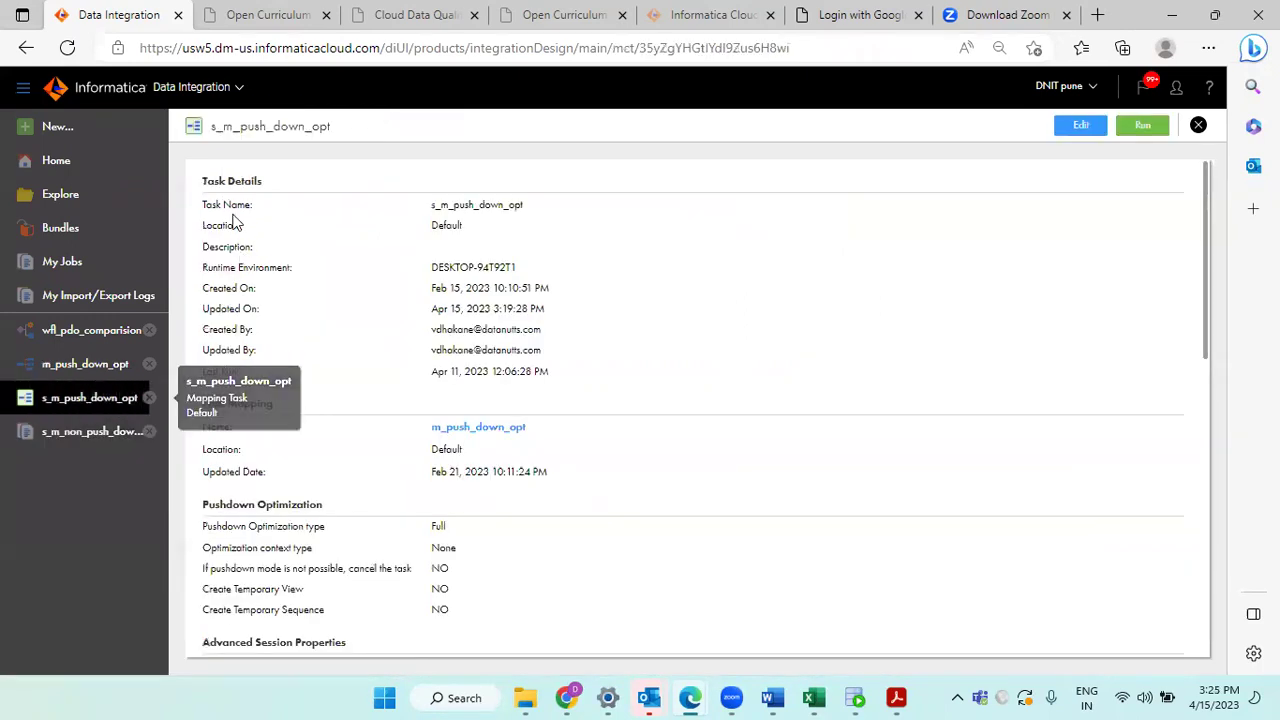
double_click(258, 127)
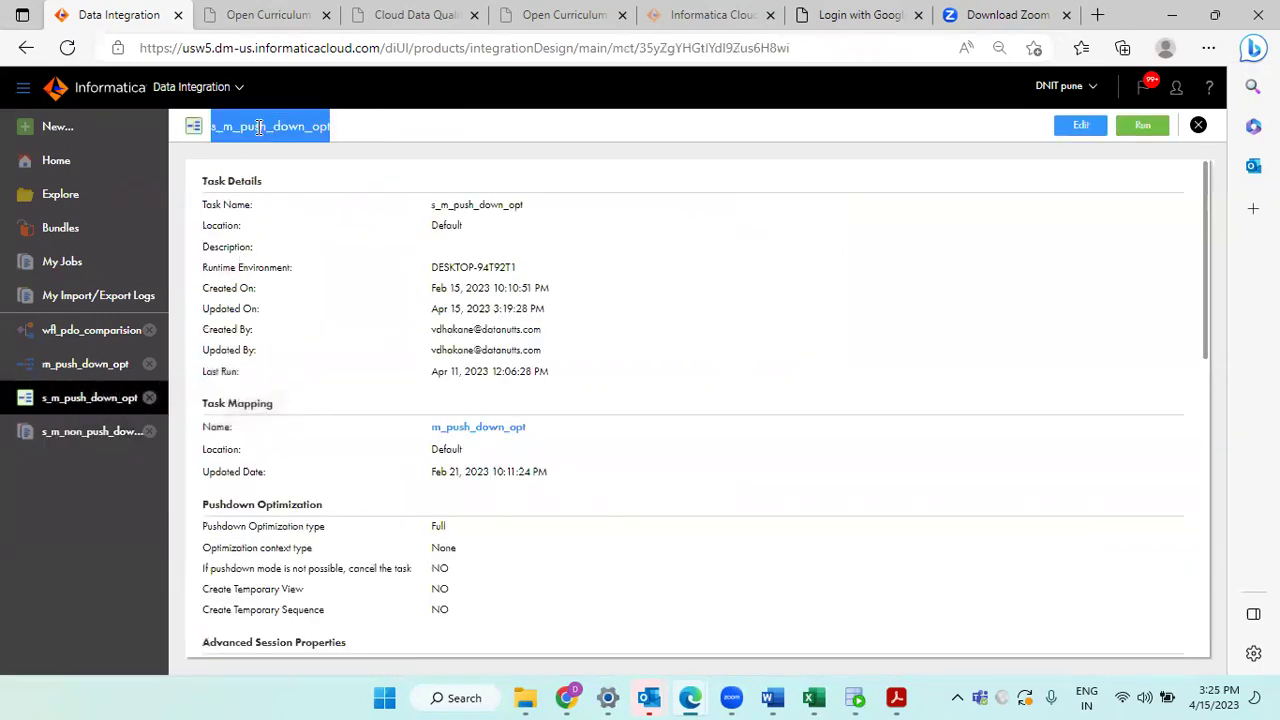
double_click(438, 526)
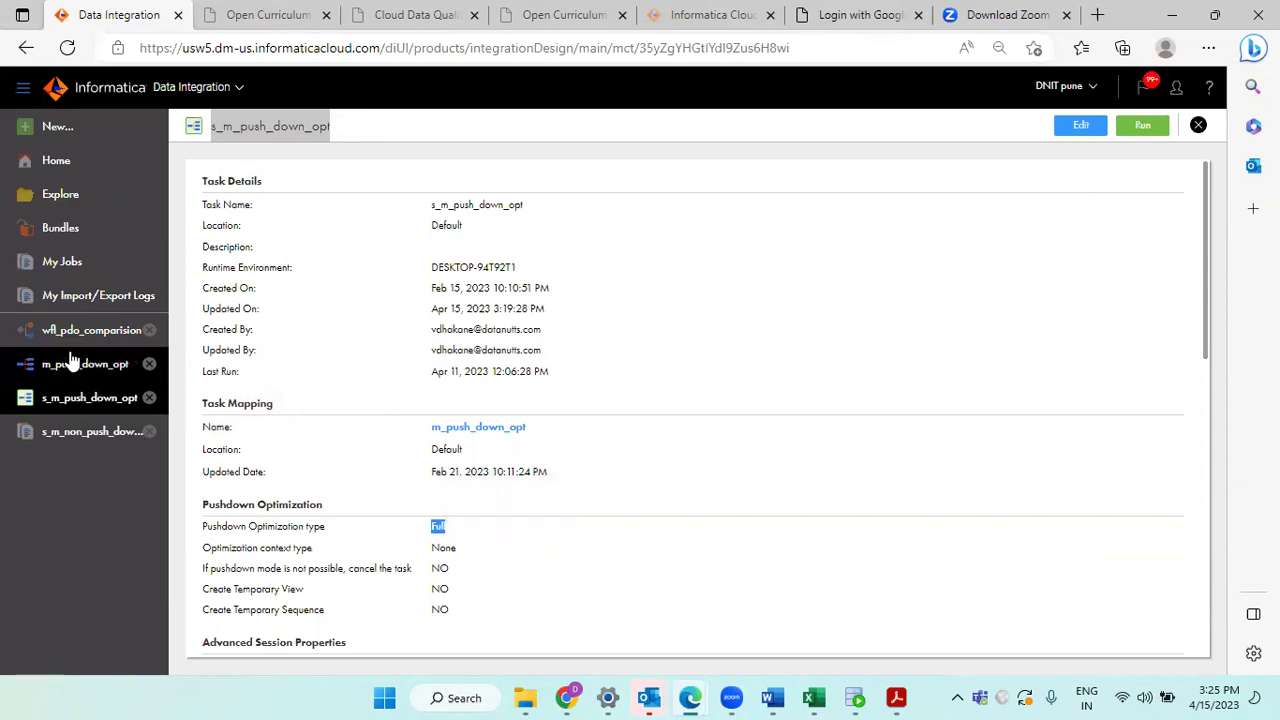
Step: Open the s_m_push_down_opt-37 run from My Jobs and note its 27-second duration
scroll(495, 458, "down", 2)
scroll(495, 456, "up", 2)
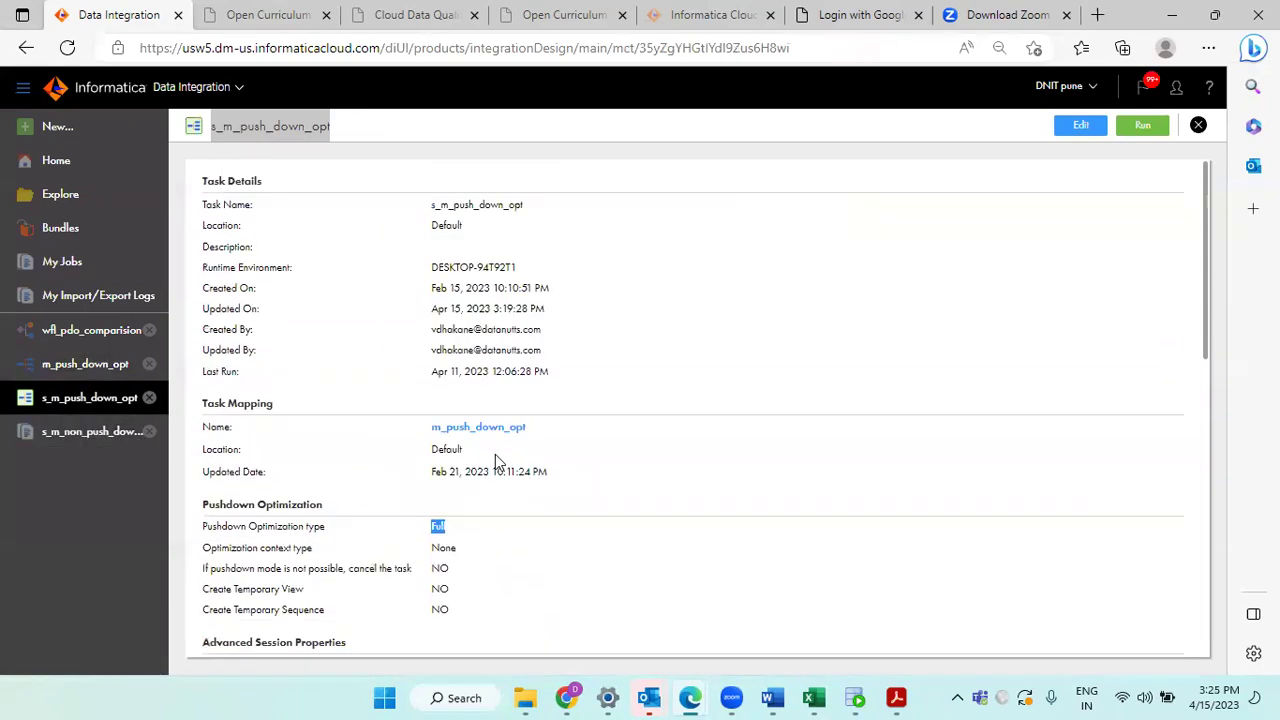
scroll(510, 456, "down", 4)
left_click(105, 265)
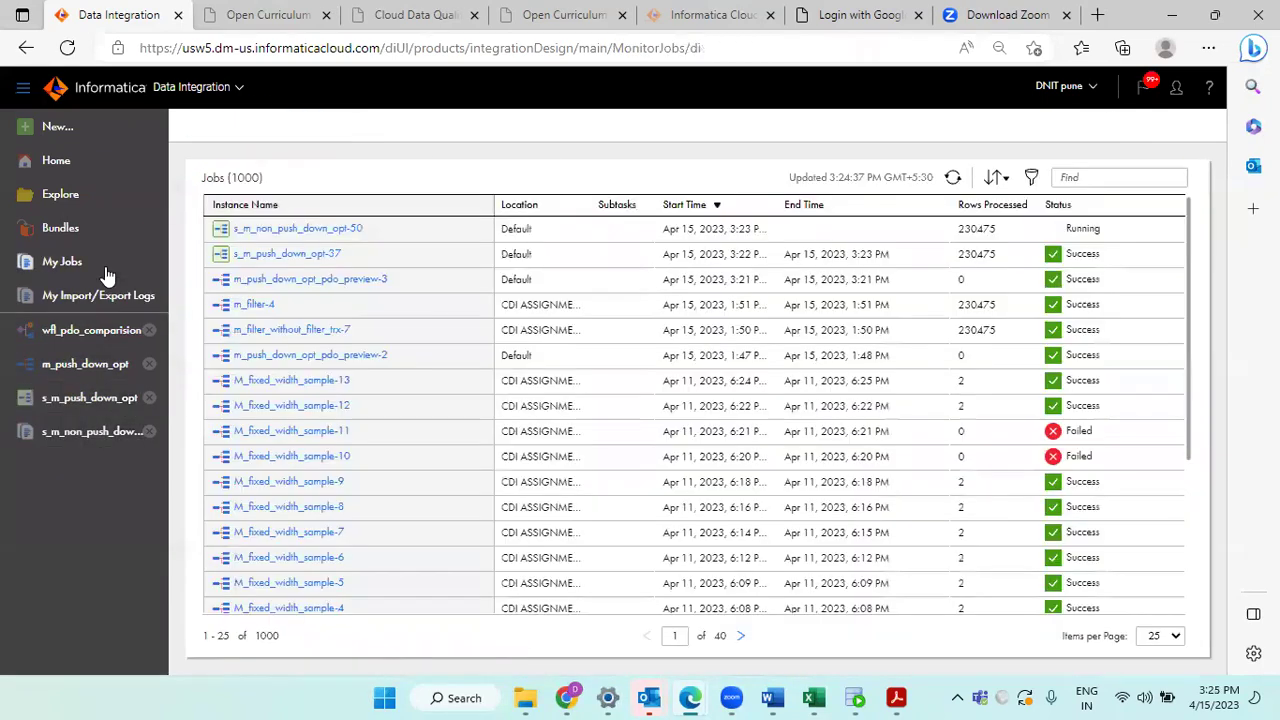
left_click(280, 260)
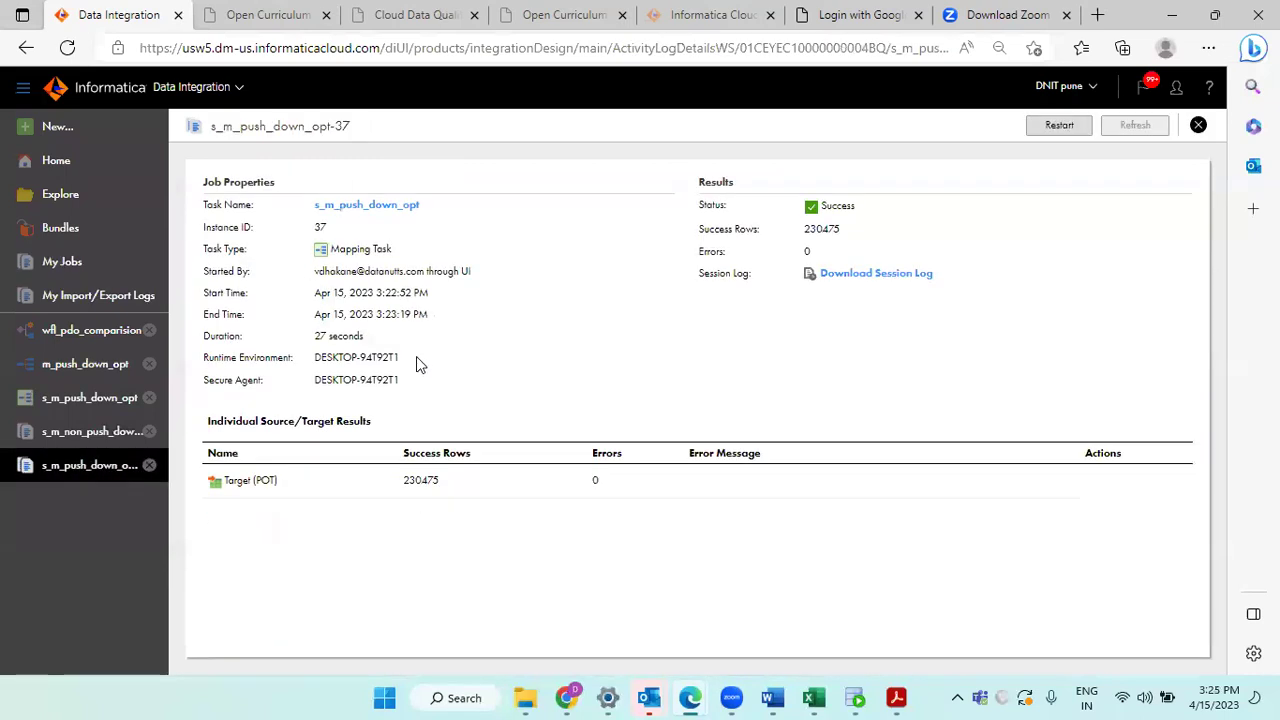
triple_click(347, 340)
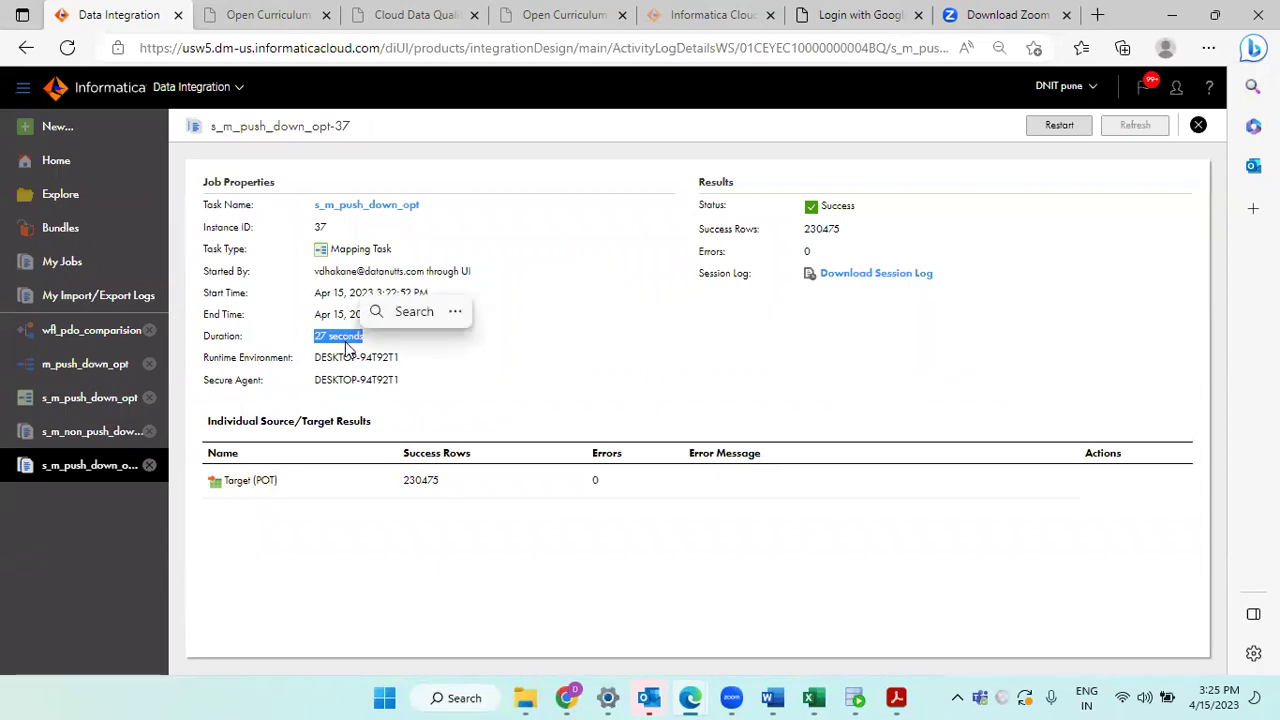
Step: Compare the non-pushdown run's 53 seconds against the pushdown run's 27 seconds
left_click(97, 437)
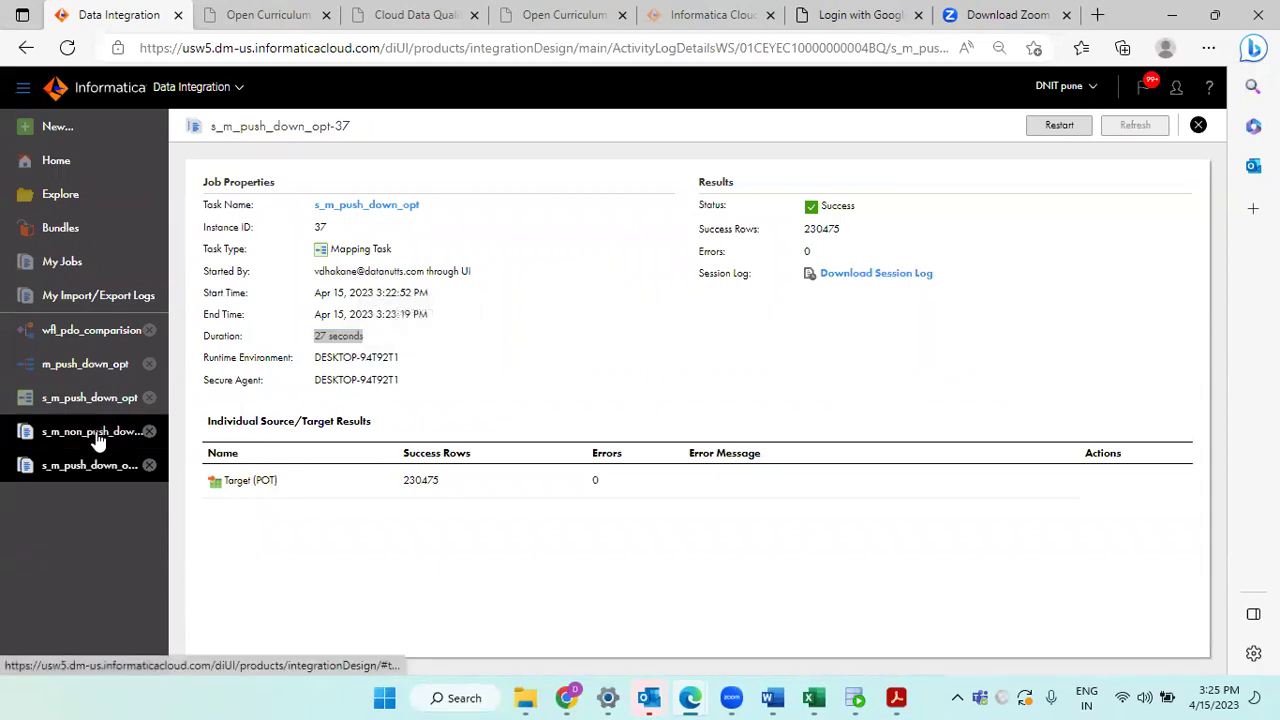
double_click(307, 128)
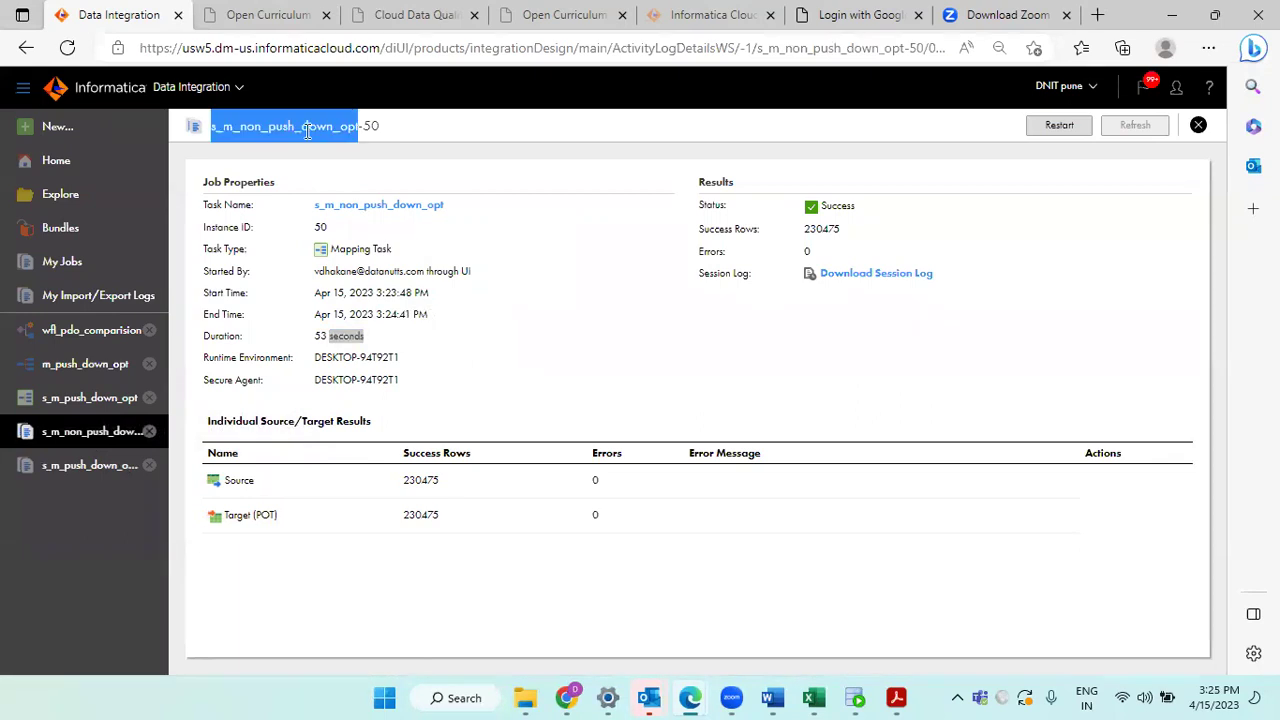
triple_click(328, 341)
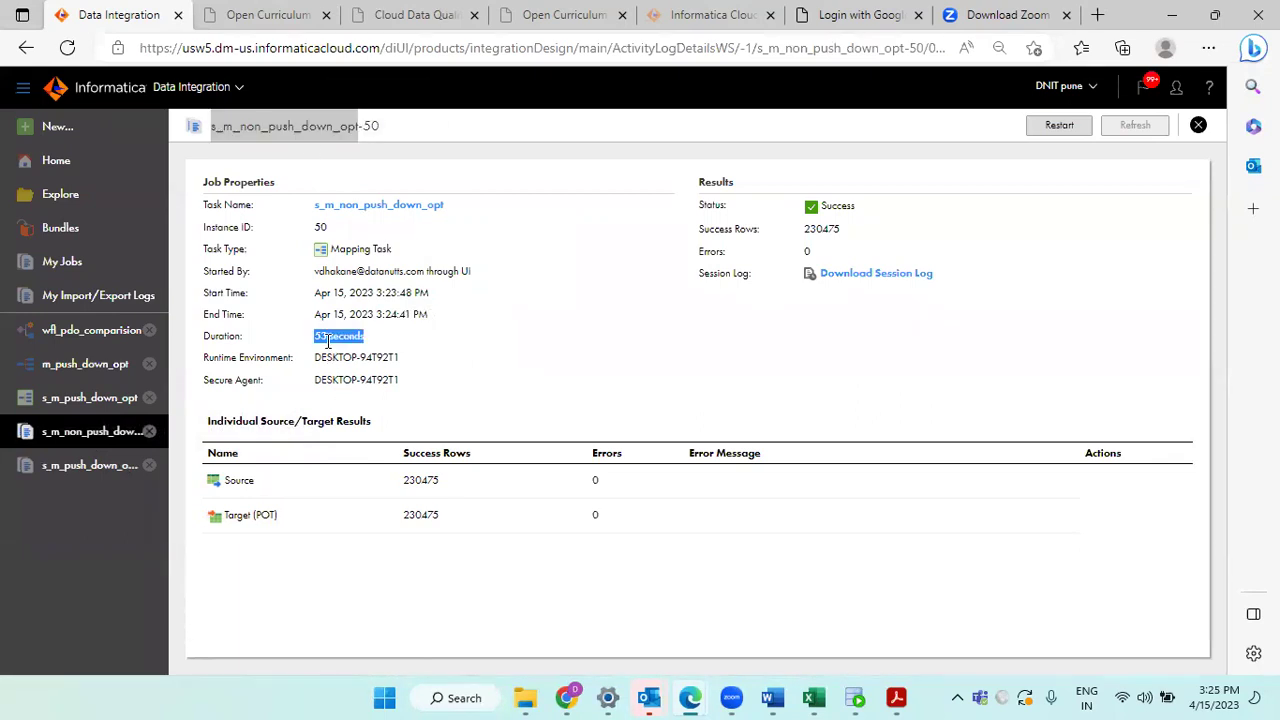
left_click(80, 468)
left_click(324, 342)
triple_click(324, 342)
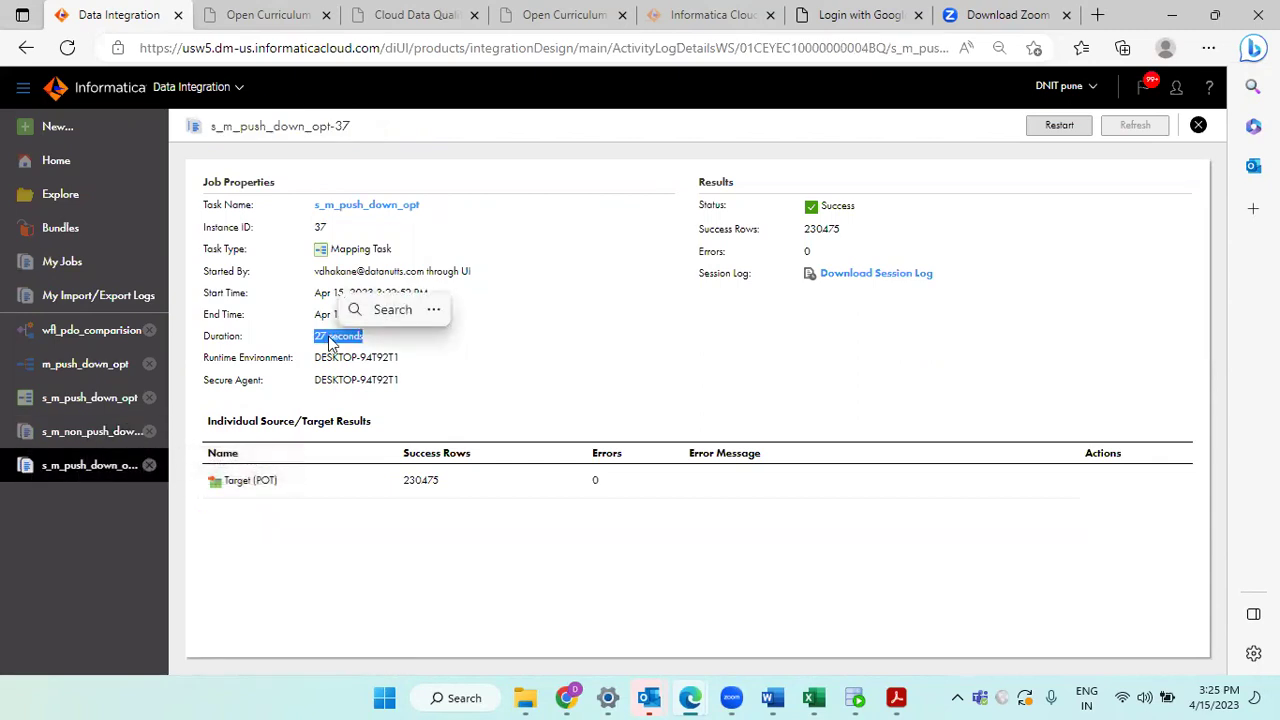
left_click(330, 342)
triple_click(332, 340)
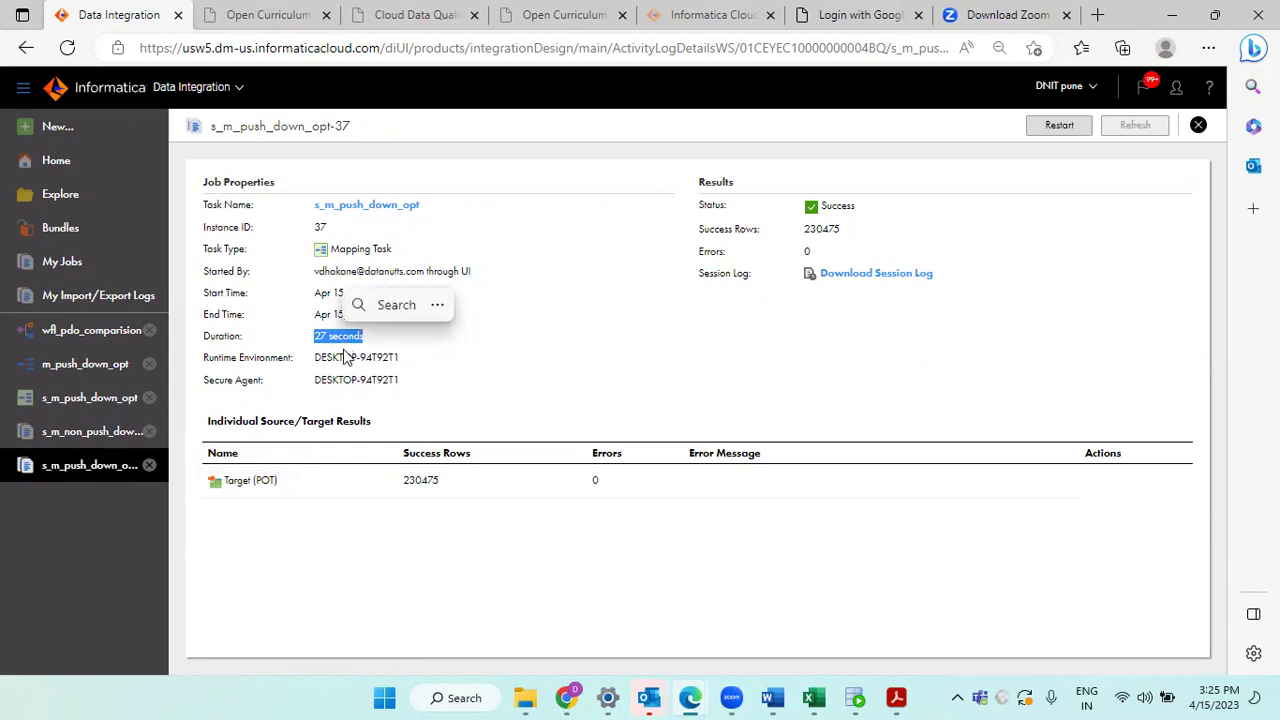
left_click(342, 347)
triple_click(336, 338)
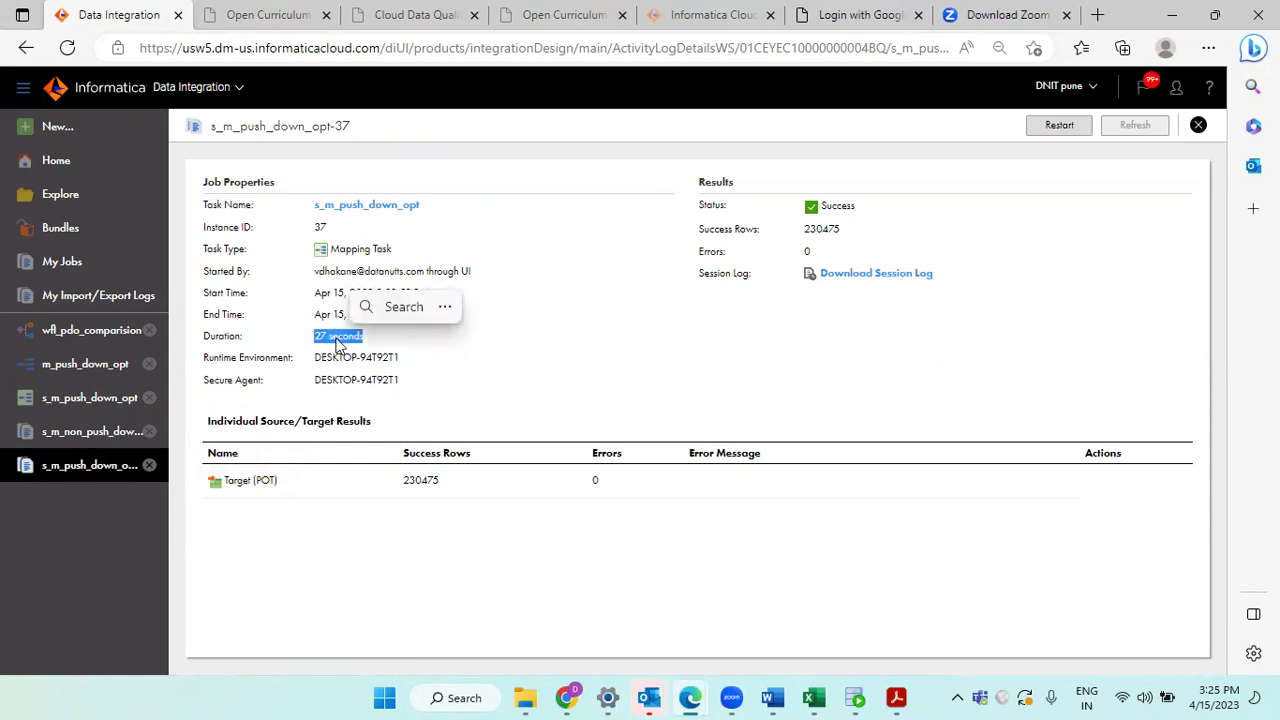
double_click(340, 340)
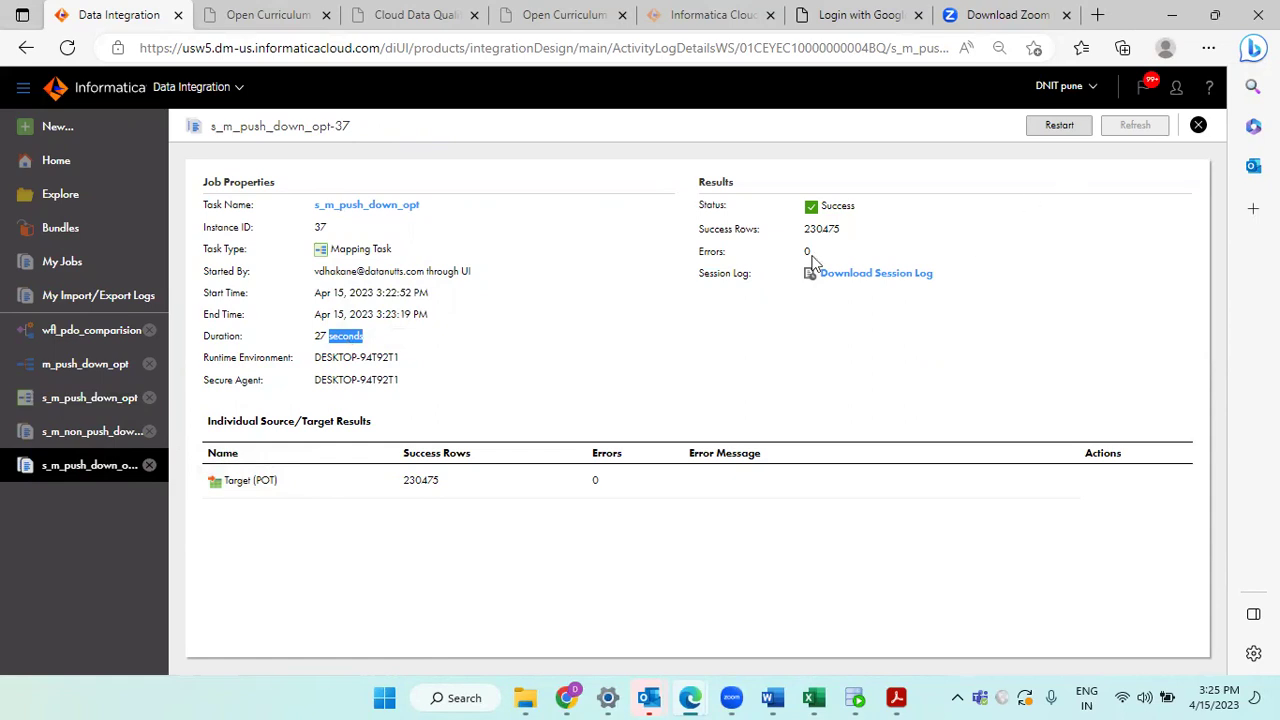
Step: Close the task, mapping and both run items to return to My Jobs
left_click(149, 397)
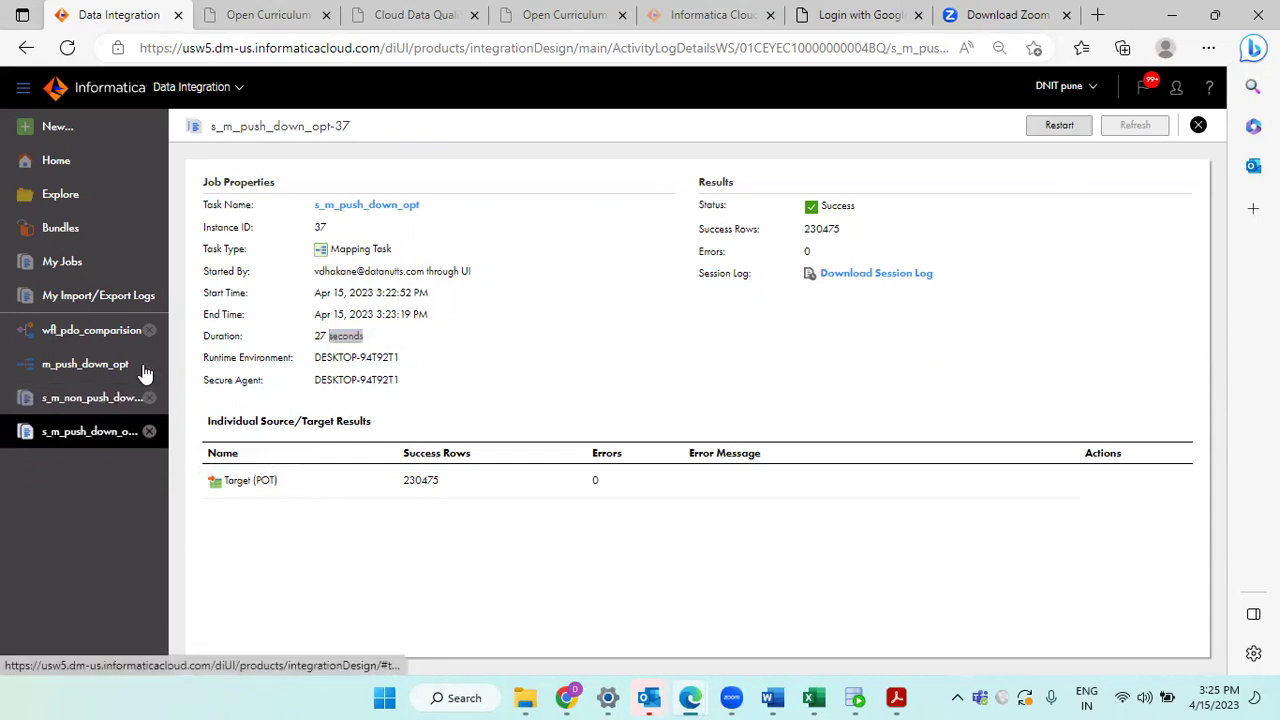
left_click(149, 364)
left_click(149, 366)
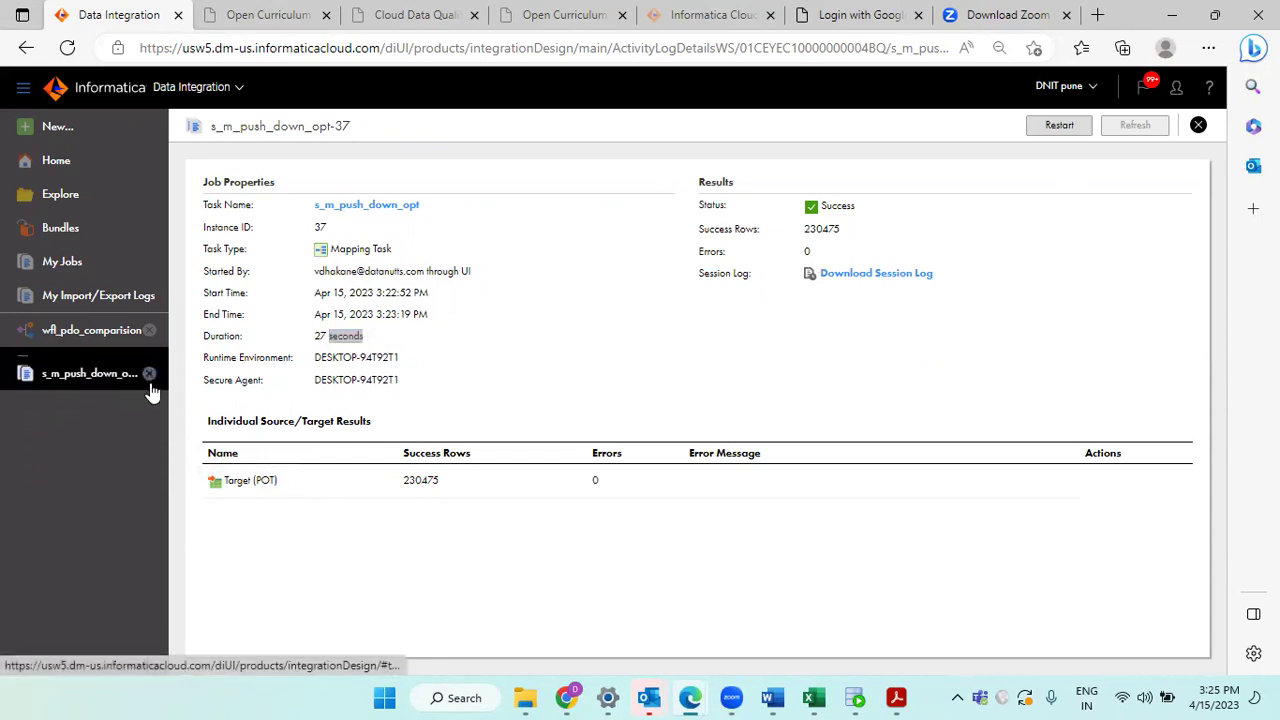
left_click(149, 374)
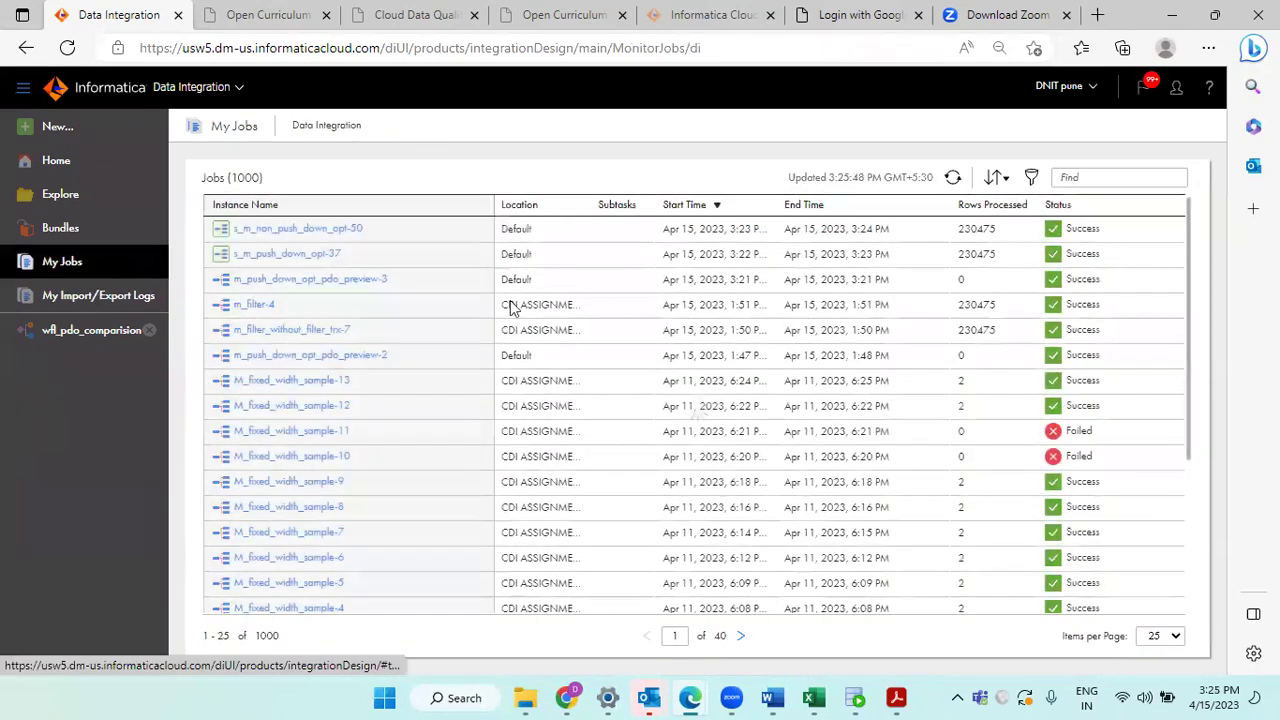
Step: Download s_m_push_down_opt-37's session log and open the s_m_push_down_opt_37 file maximized in Notepad
left_click(296, 256)
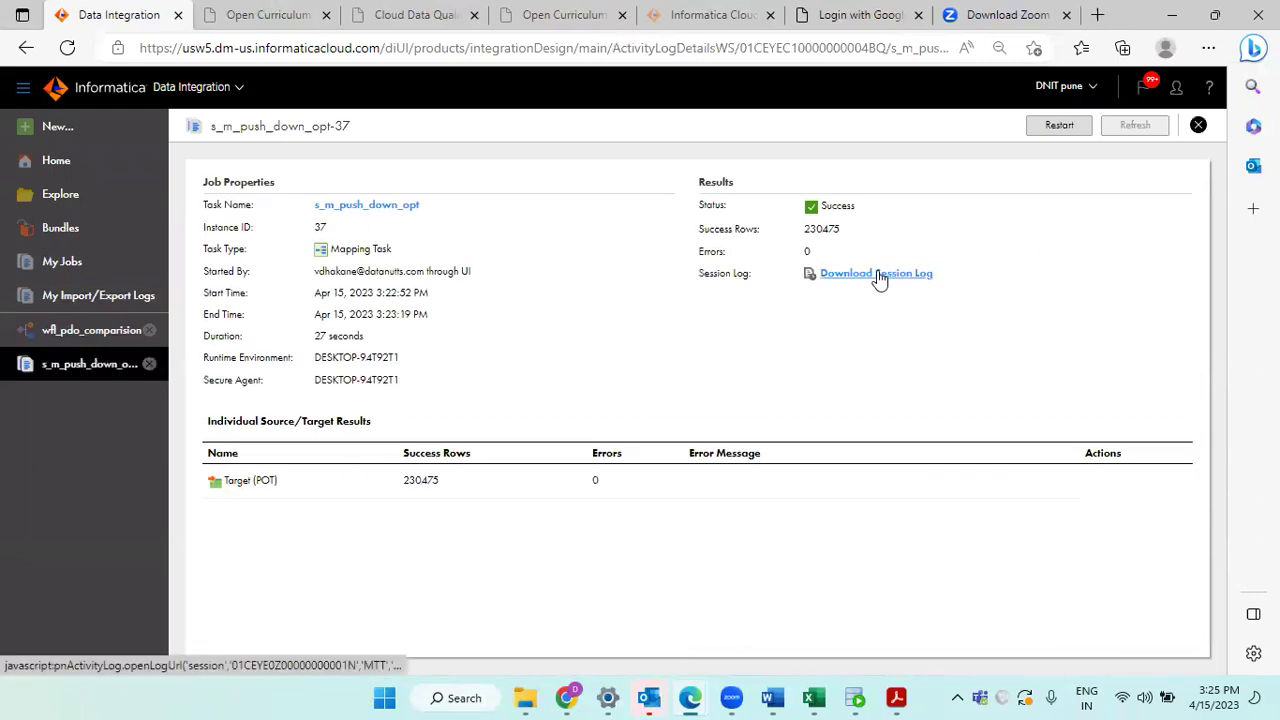
left_click(879, 278)
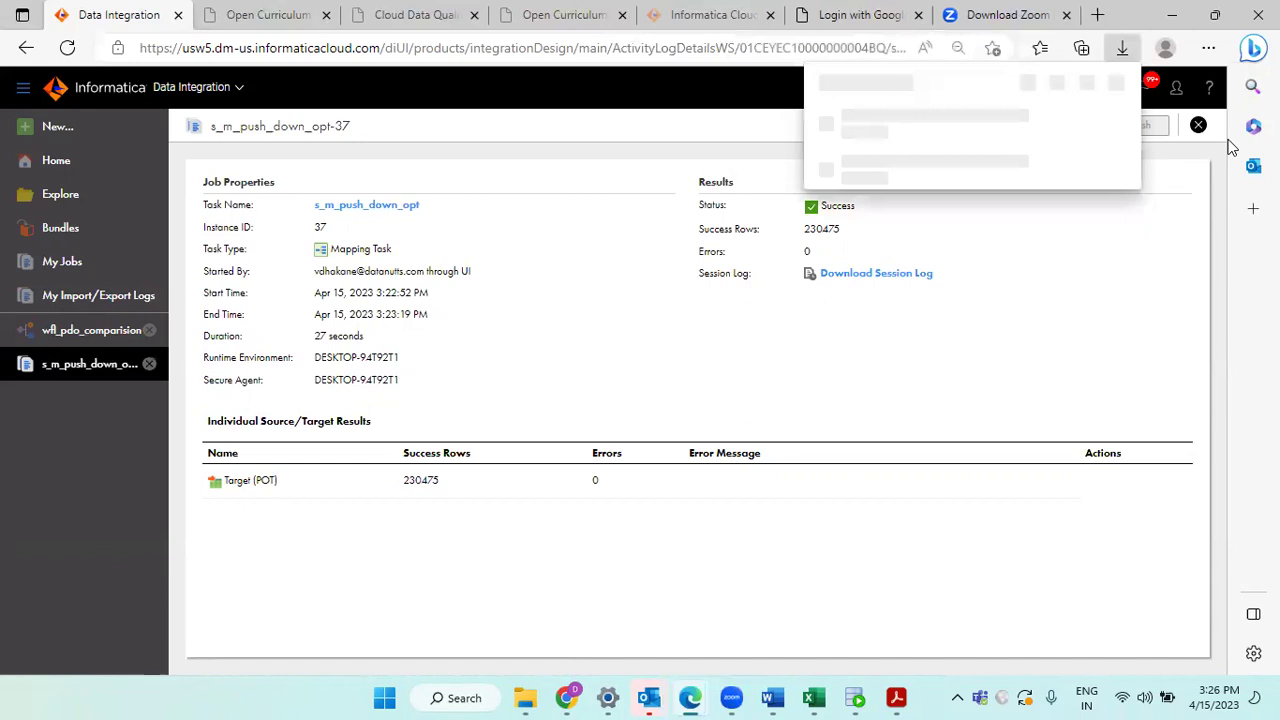
left_click(1058, 122)
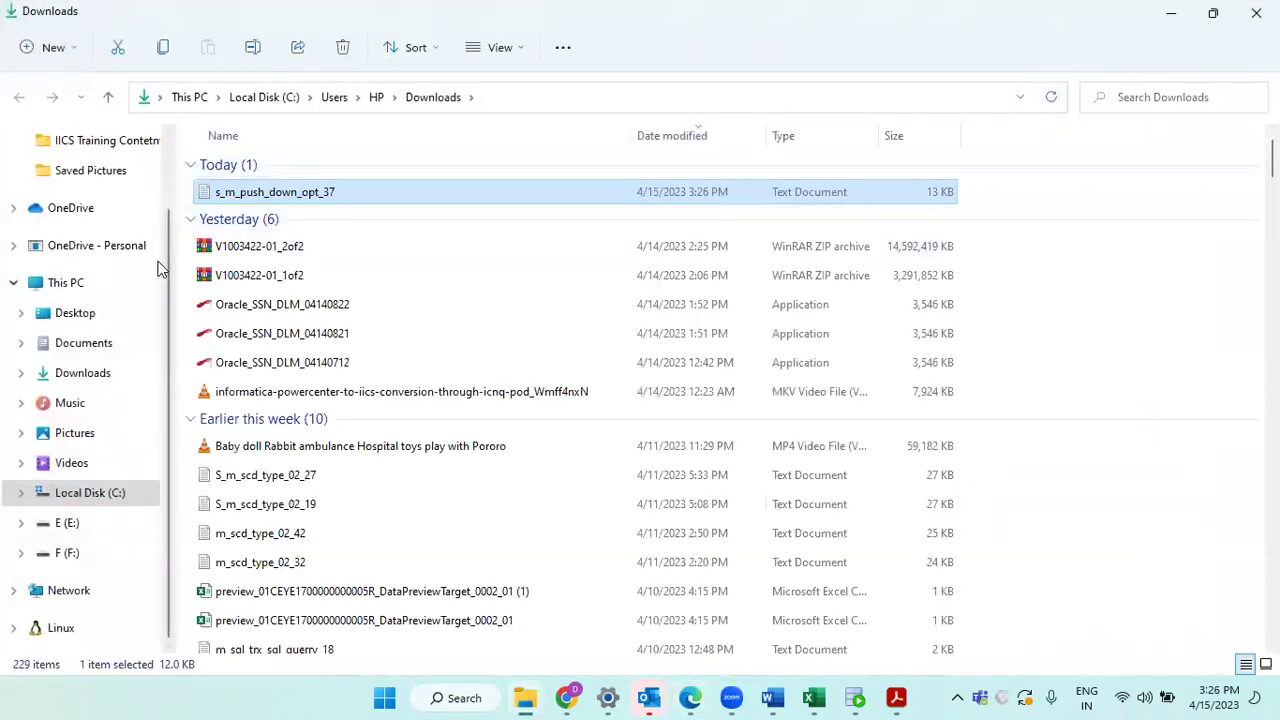
double_click(270, 190)
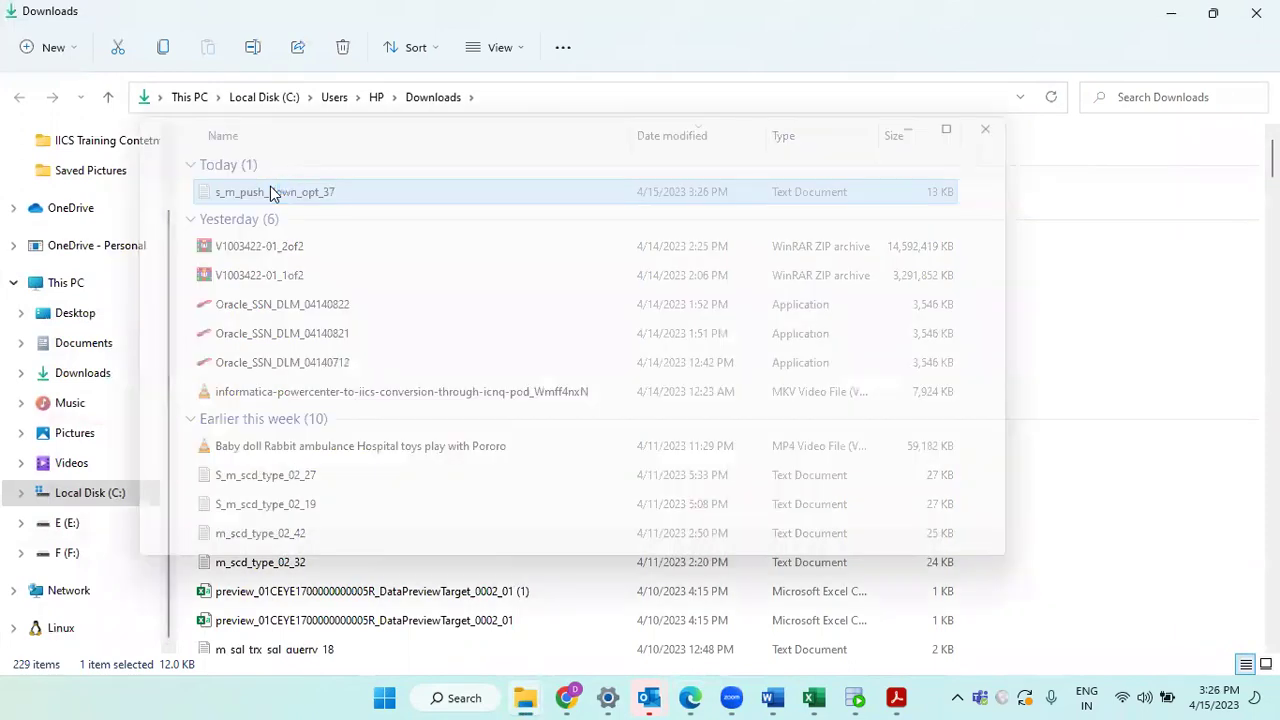
left_click(990, 116)
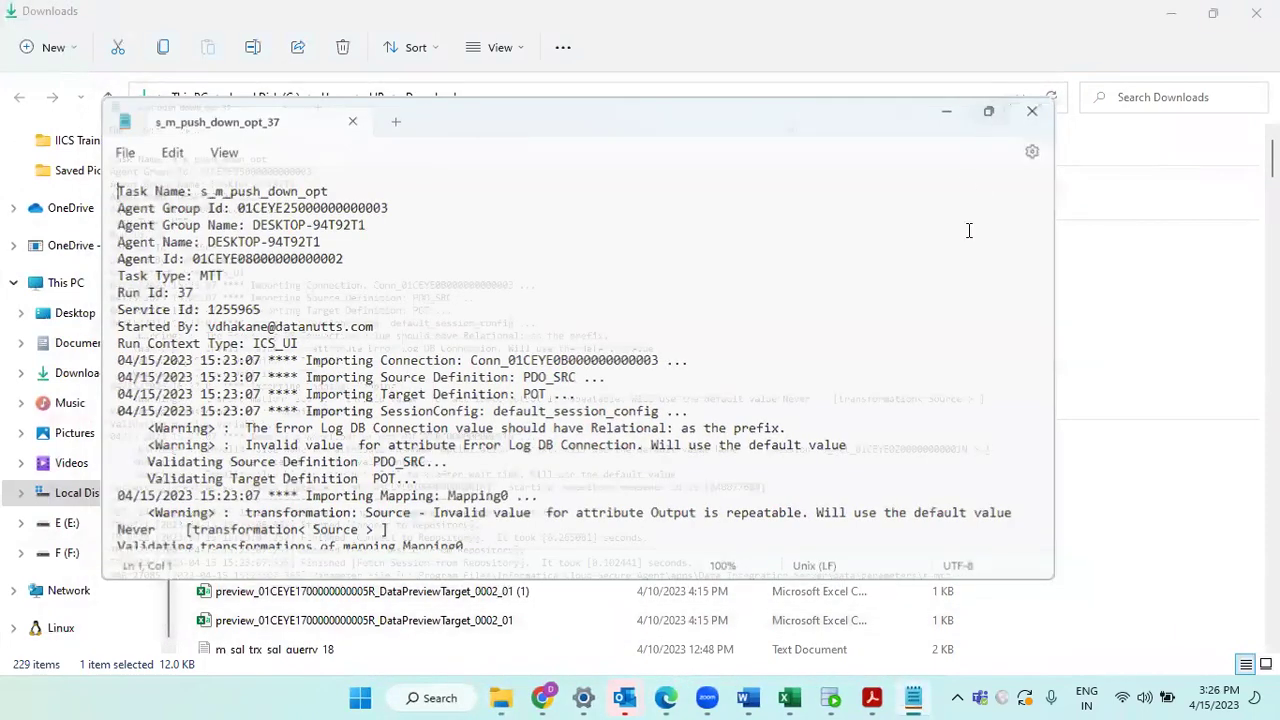
Step: Search the log for 'push' until the Pushdown Optimization section with the HR.POT INSERT SELECT appears
scroll(978, 257, "down", 8)
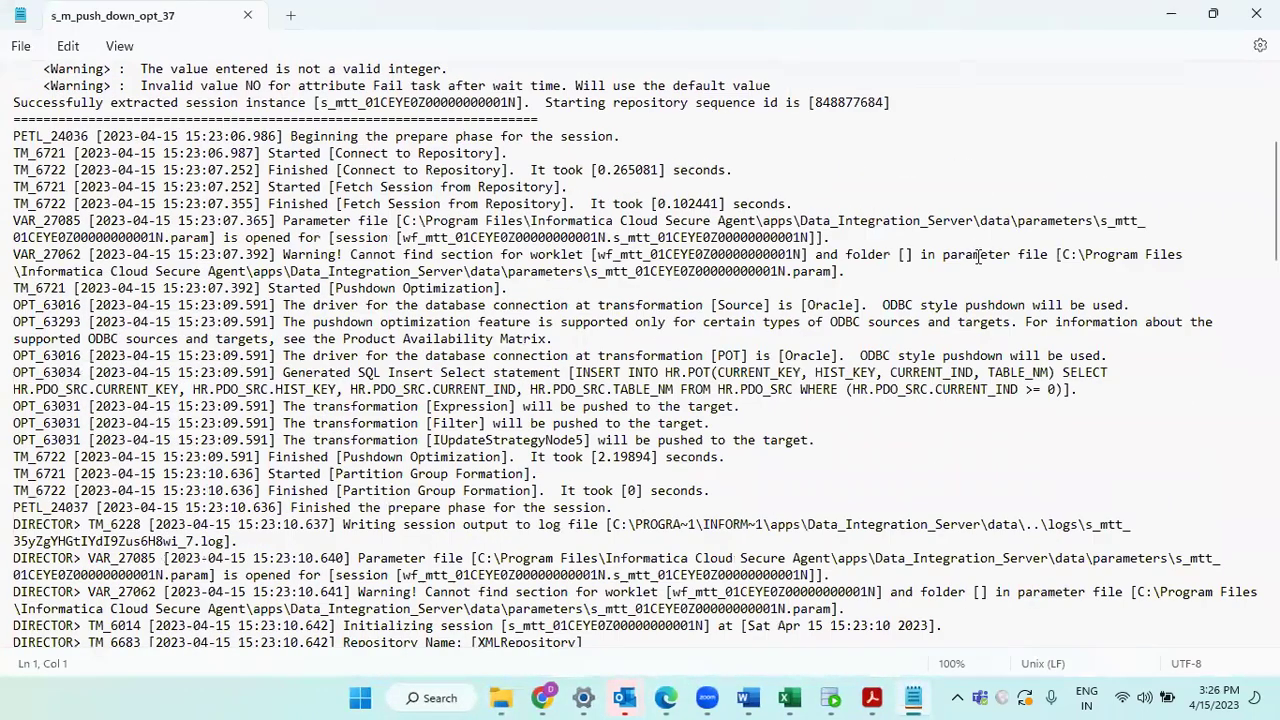
scroll(978, 257, "down", 7)
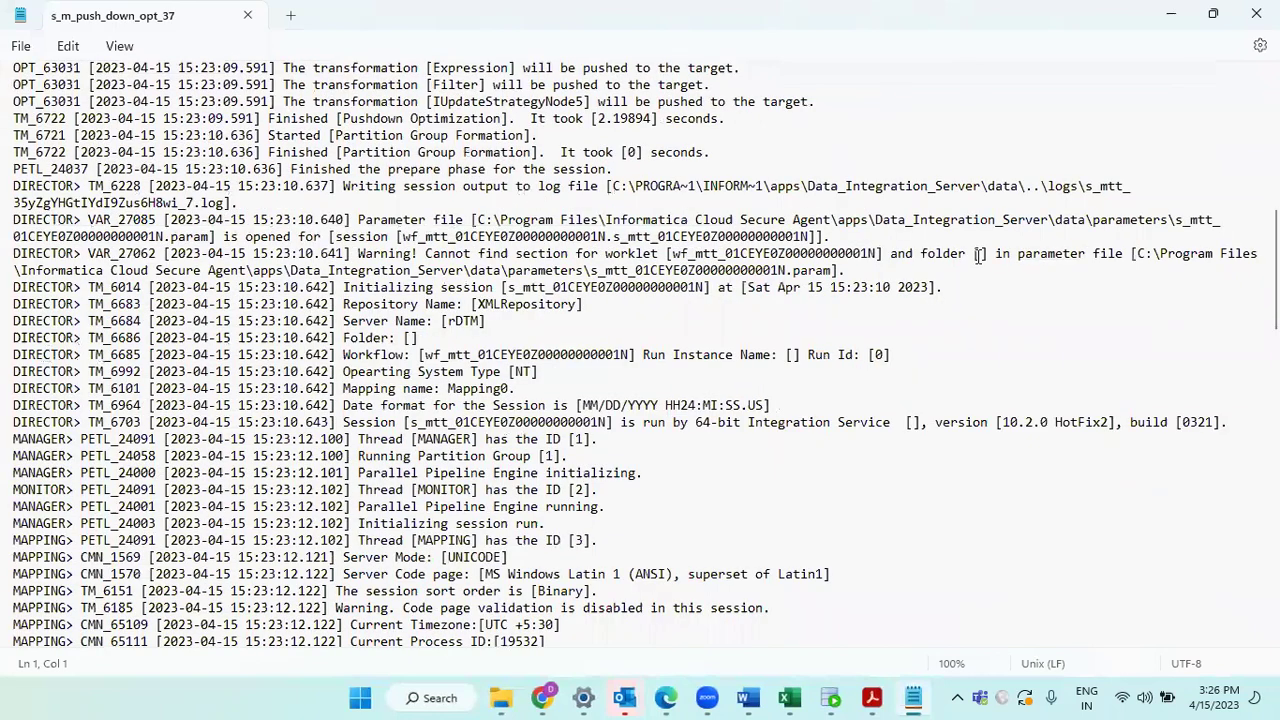
scroll(978, 256, "down", 5)
scroll(978, 257, "down", 6)
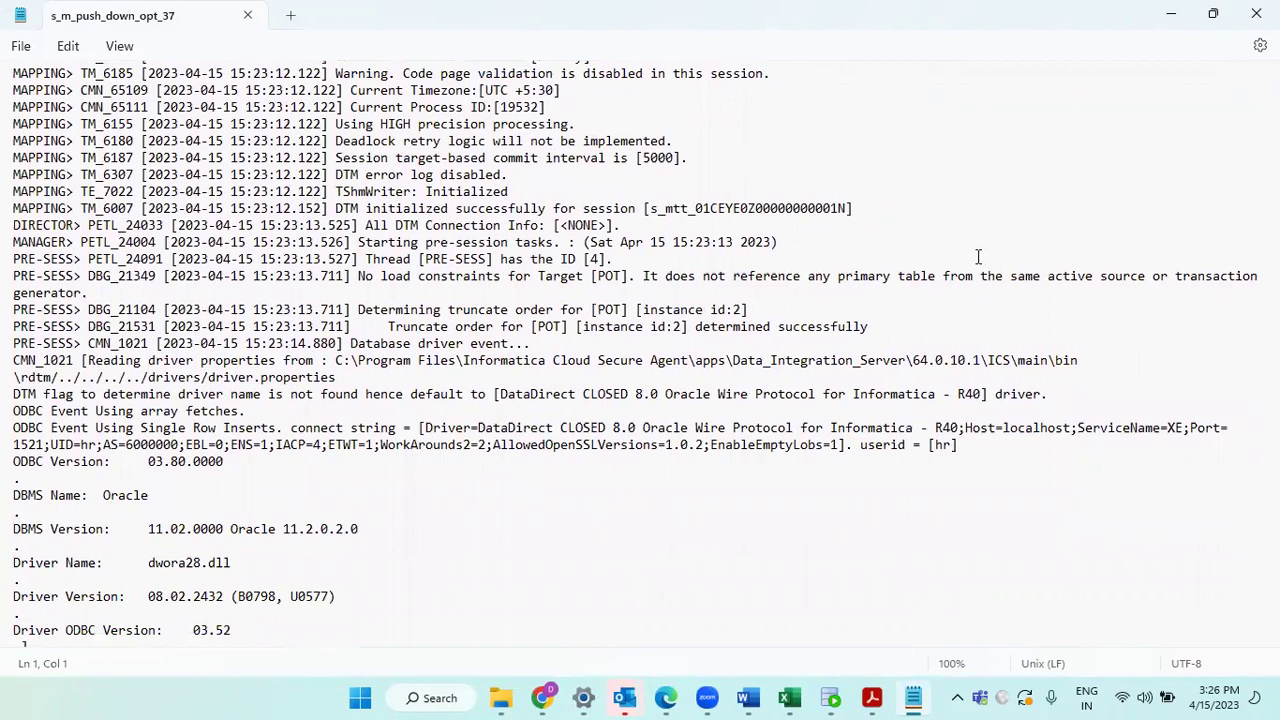
key("ctrl+f")
type("p")
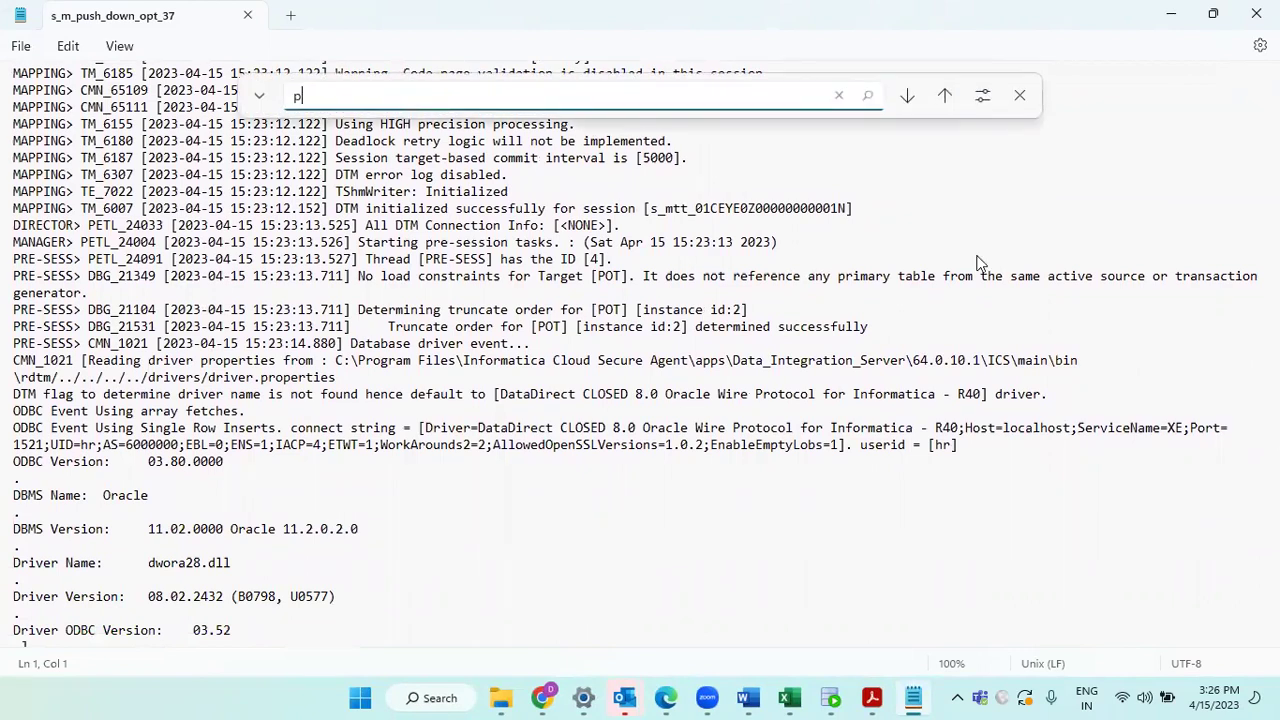
key("Return")
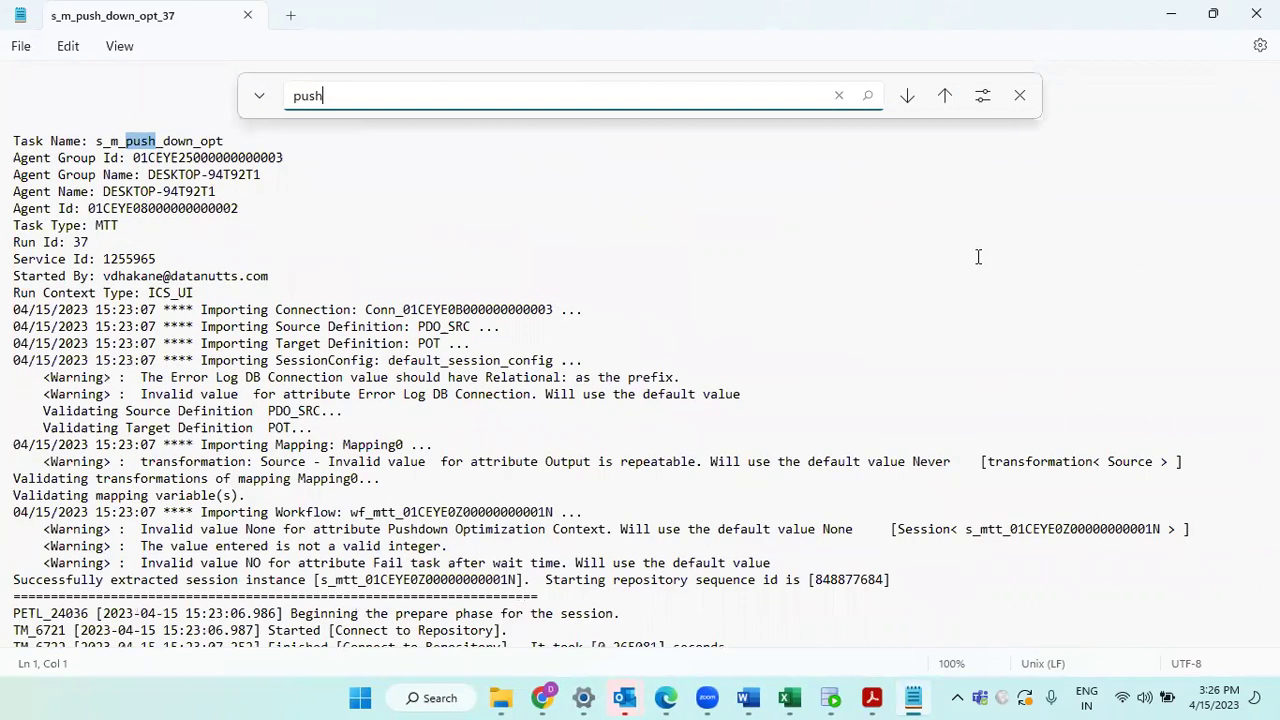
key("Return")
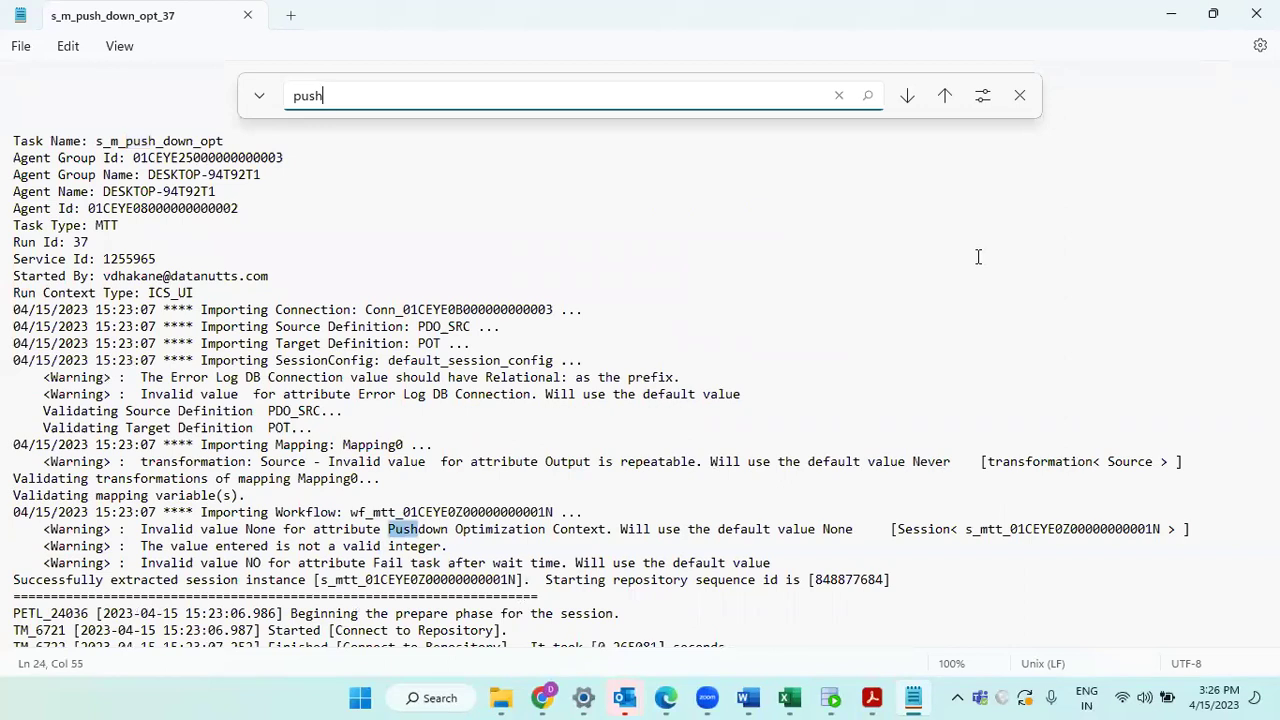
key("Return")
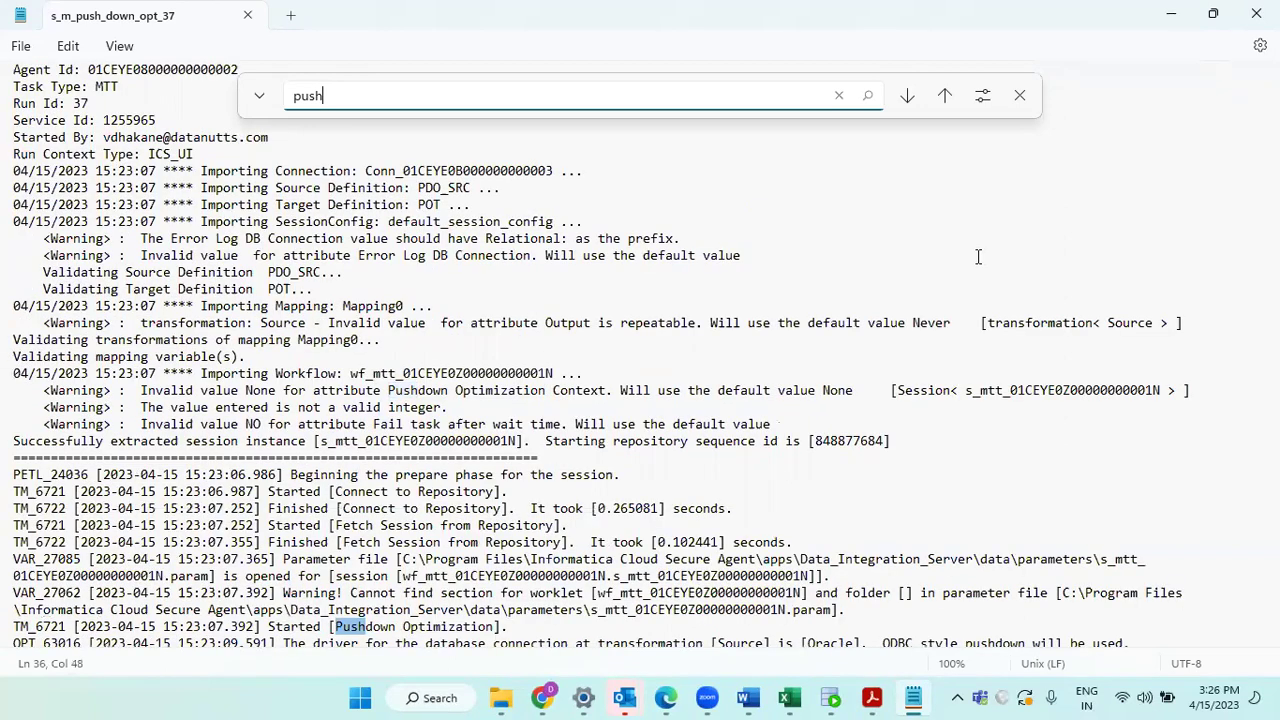
scroll(950, 340, "down", 3)
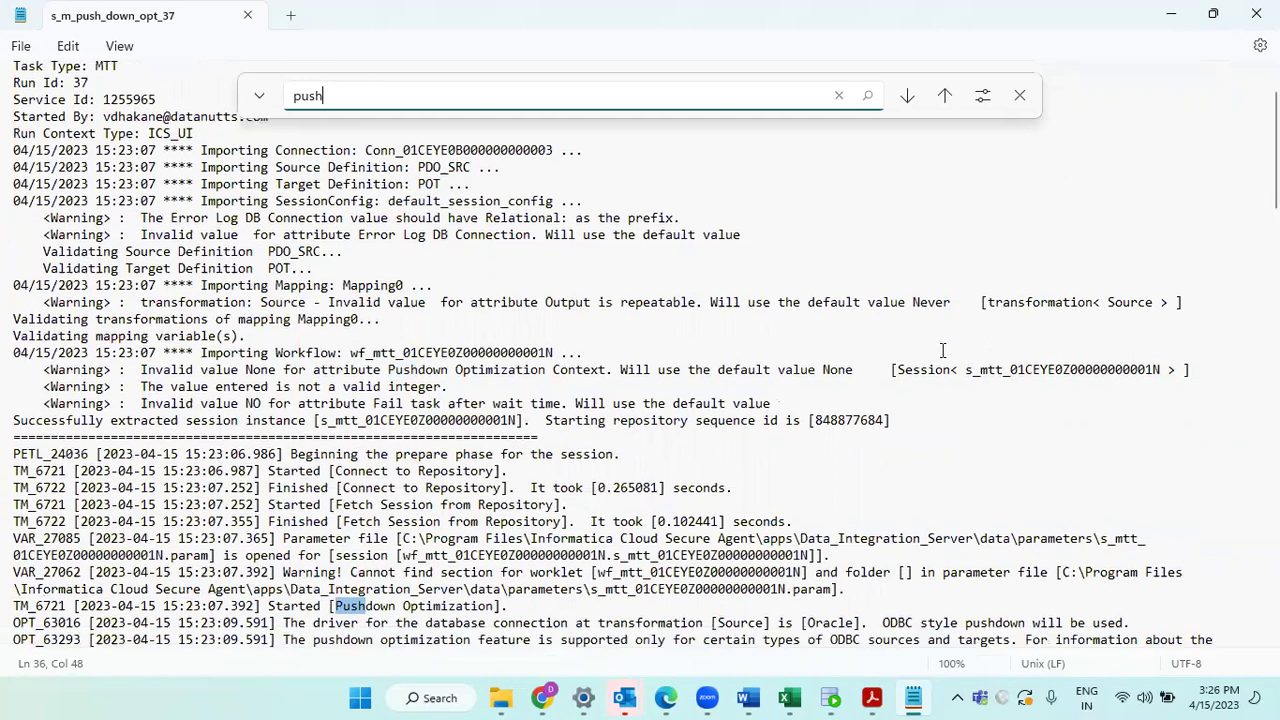
scroll(942, 350, "down", 2)
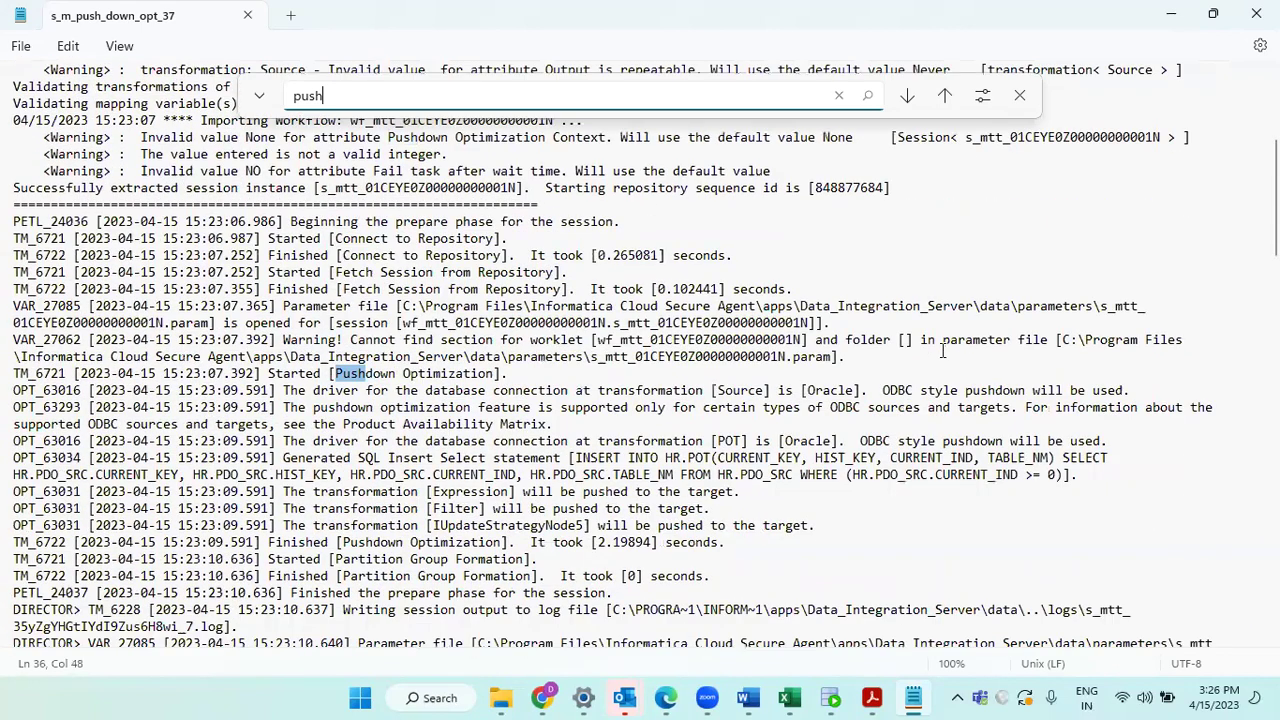
Step: Highlight the generated INSERT SELECT SQL and the Expression pushed-to-target line
left_click(1019, 95)
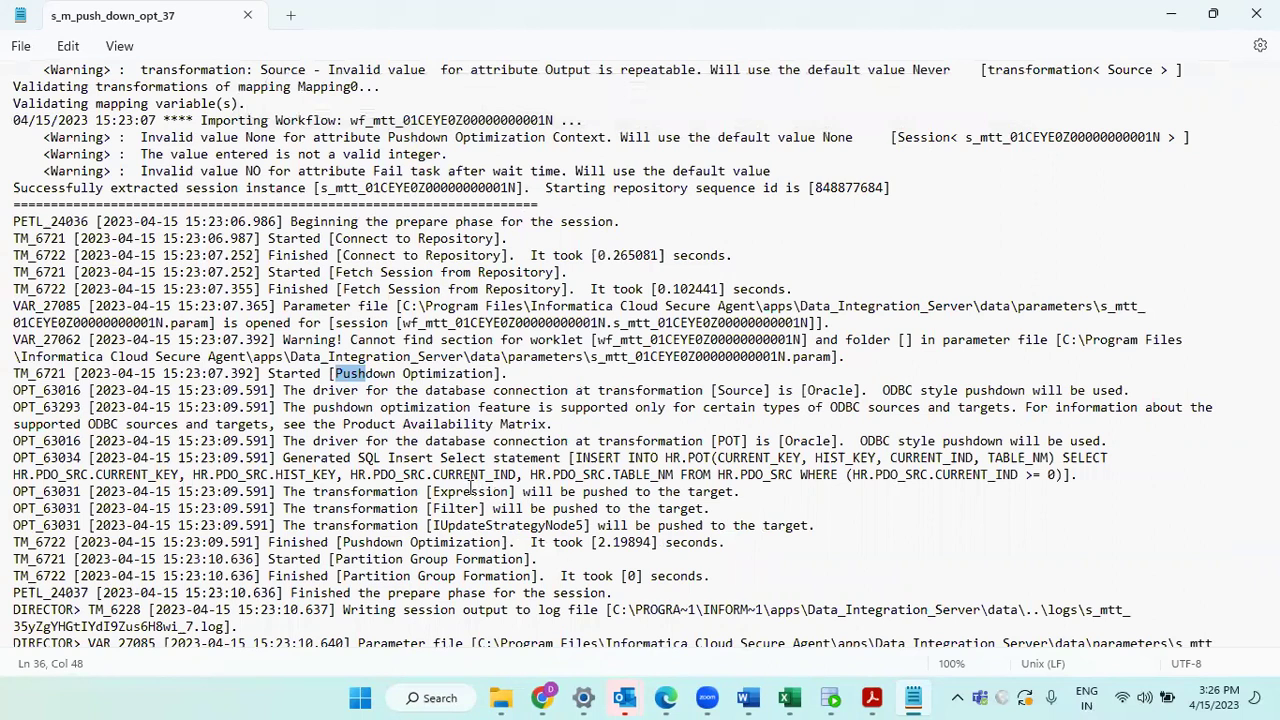
triple_click(443, 474)
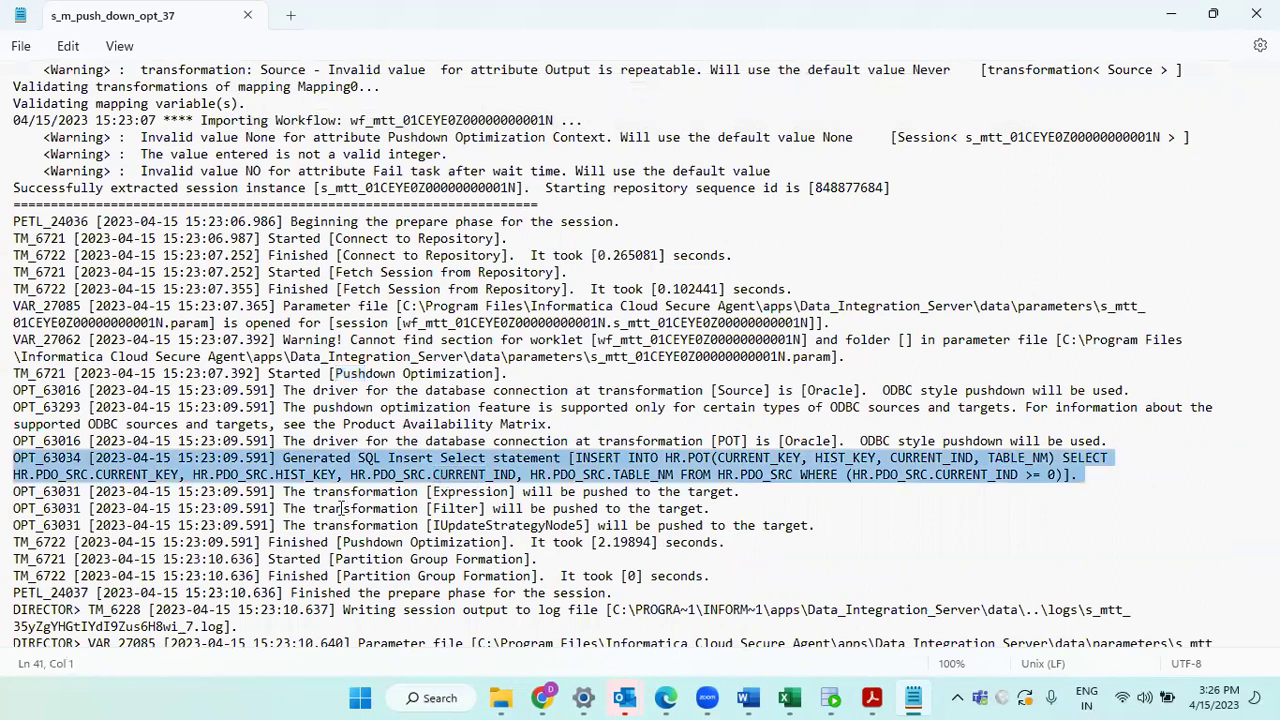
left_click(313, 491)
triple_click(313, 491)
left_click(307, 491)
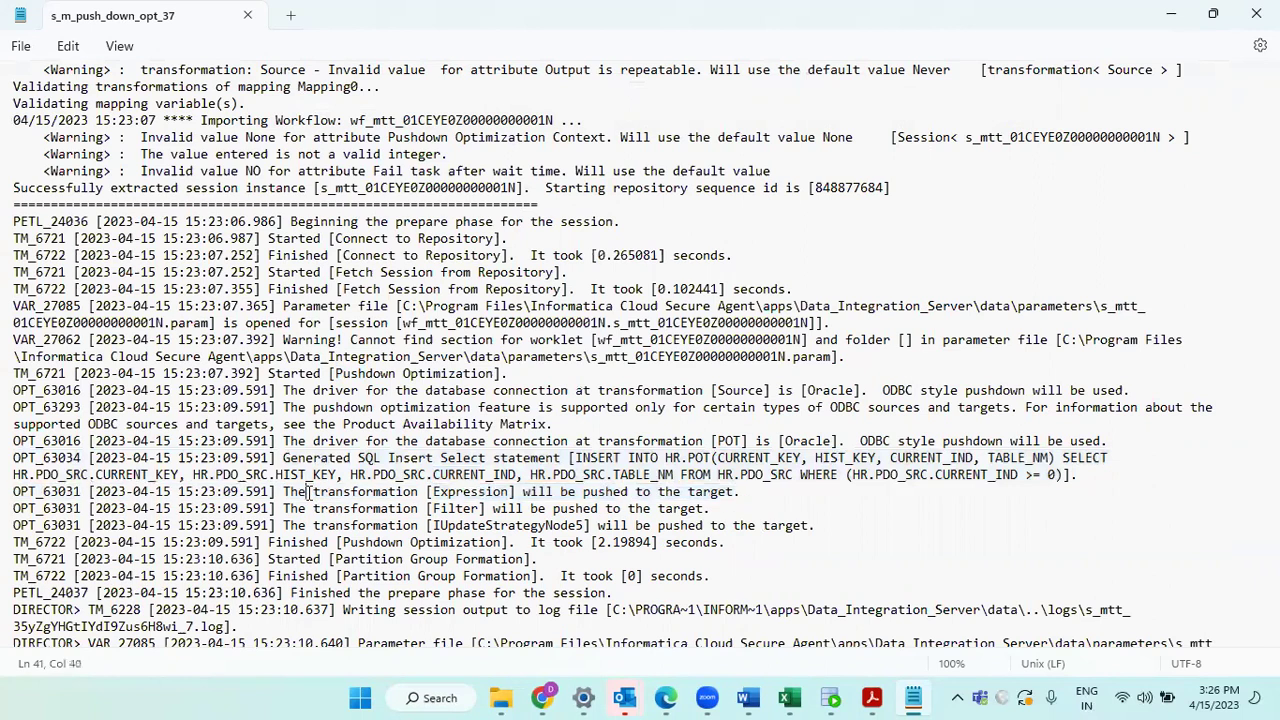
triple_click(300, 491)
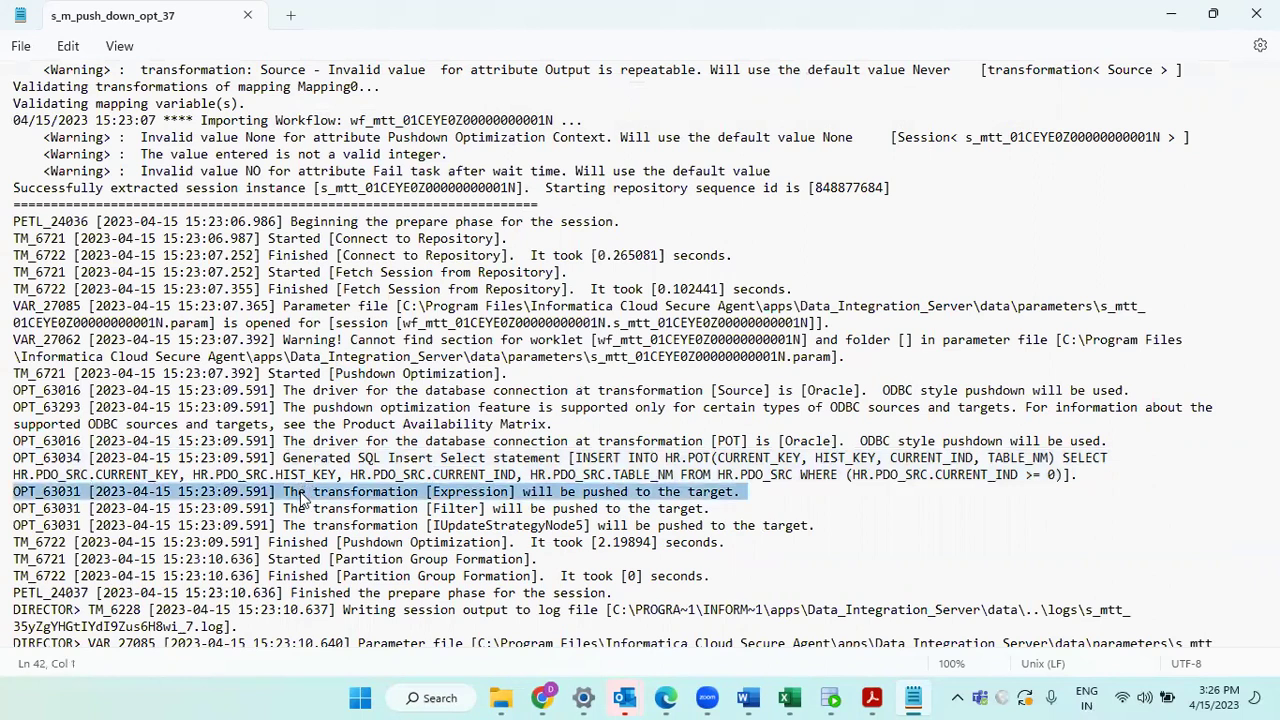
left_click(298, 494)
left_click_drag(285, 491, 741, 493)
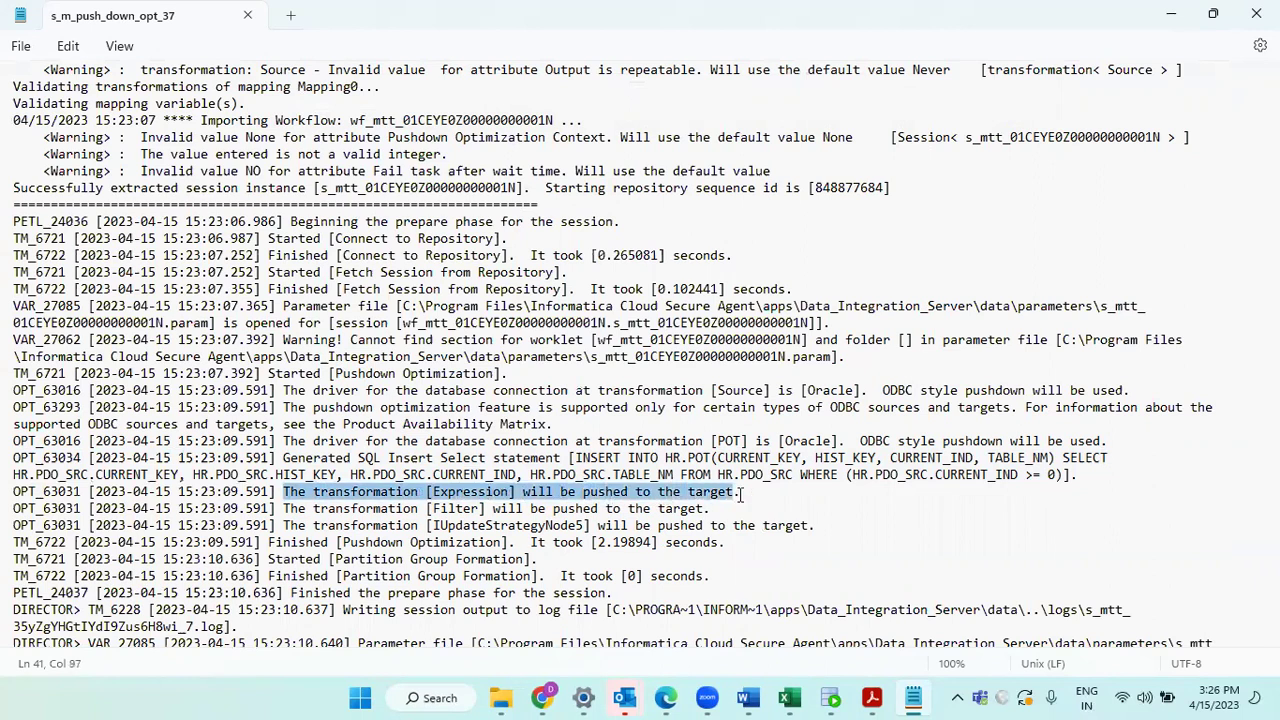
triple_click(741, 493)
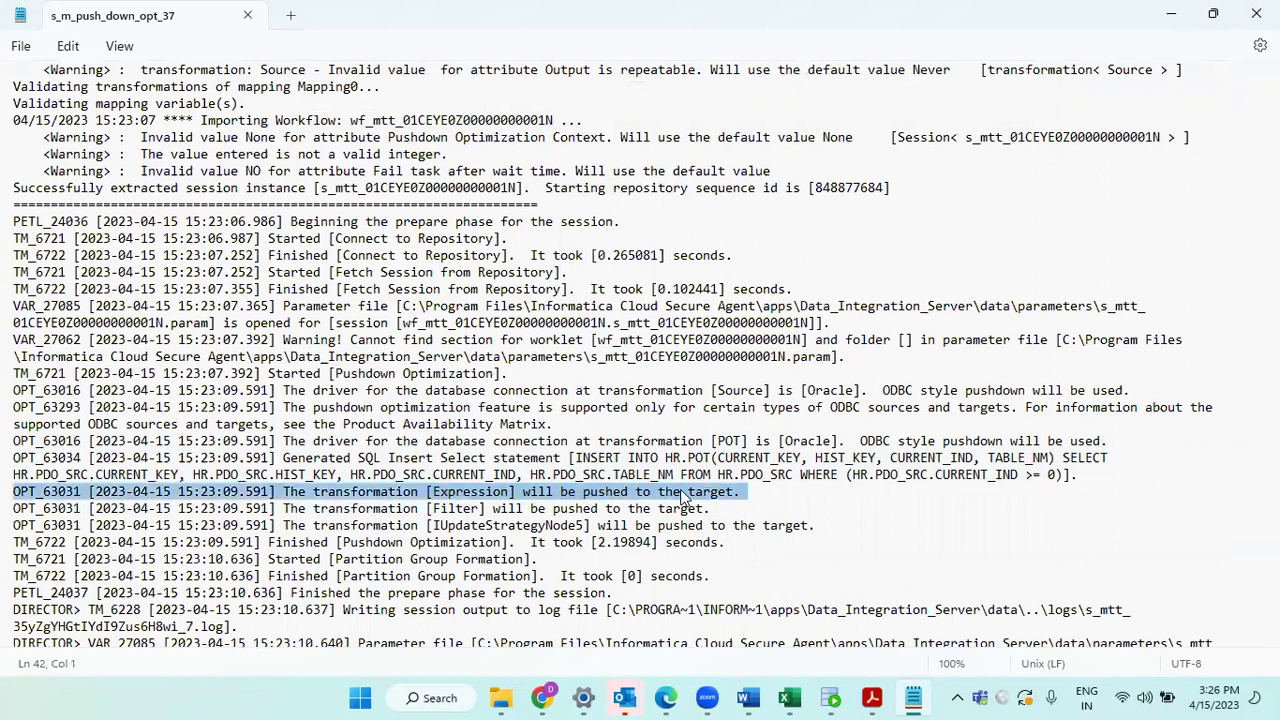
Step: Highlight the Filter, IUpdateStrategyNode5 and 2.19894-second finish lines, then close the log
triple_click(343, 512)
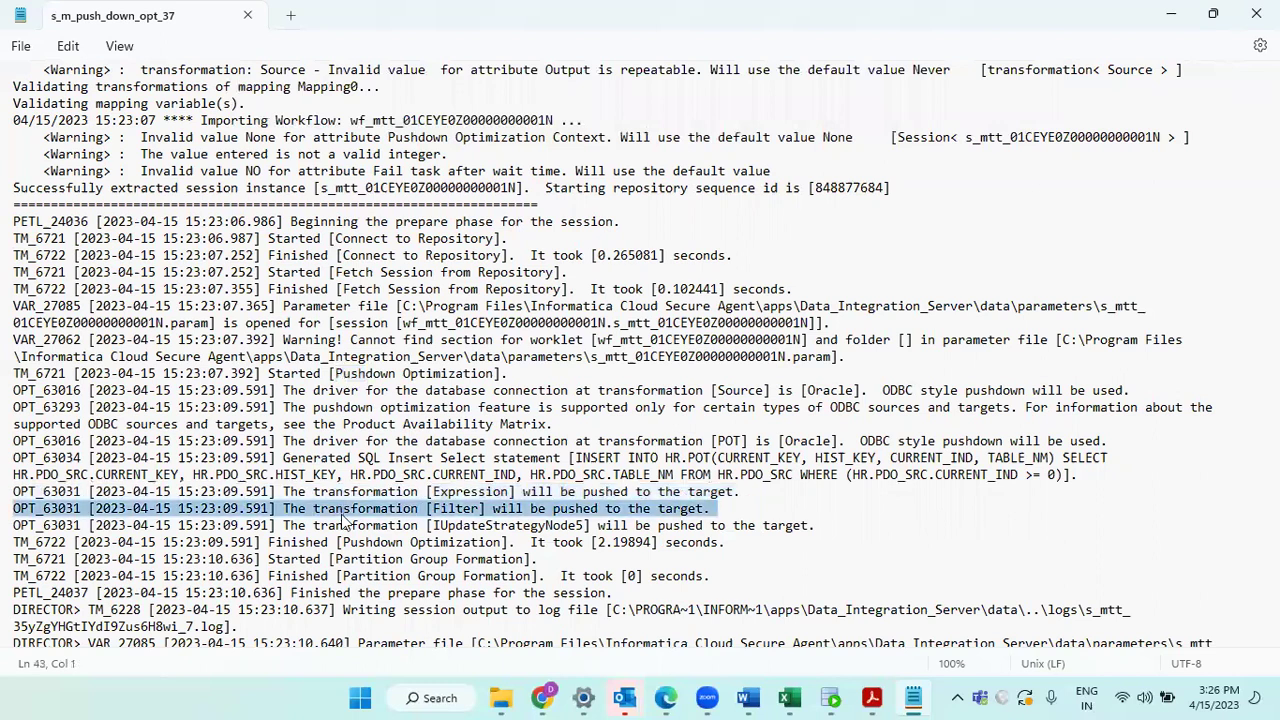
double_click(578, 510)
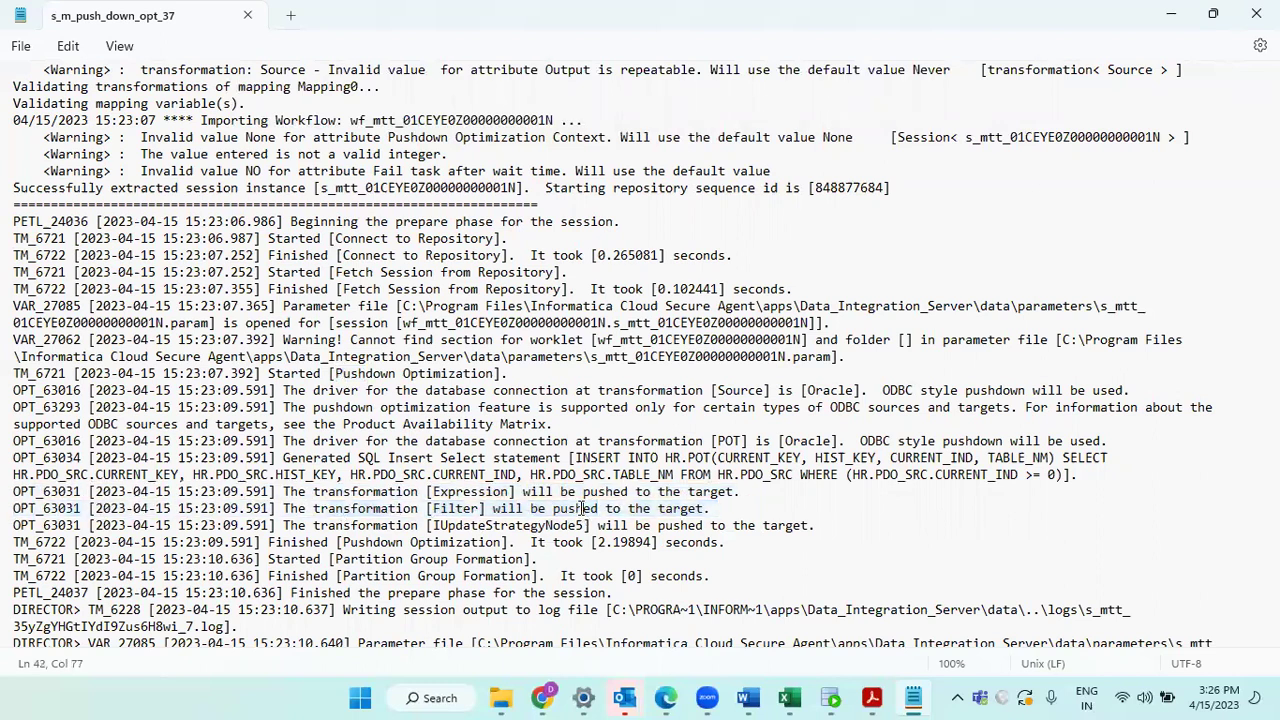
triple_click(582, 514)
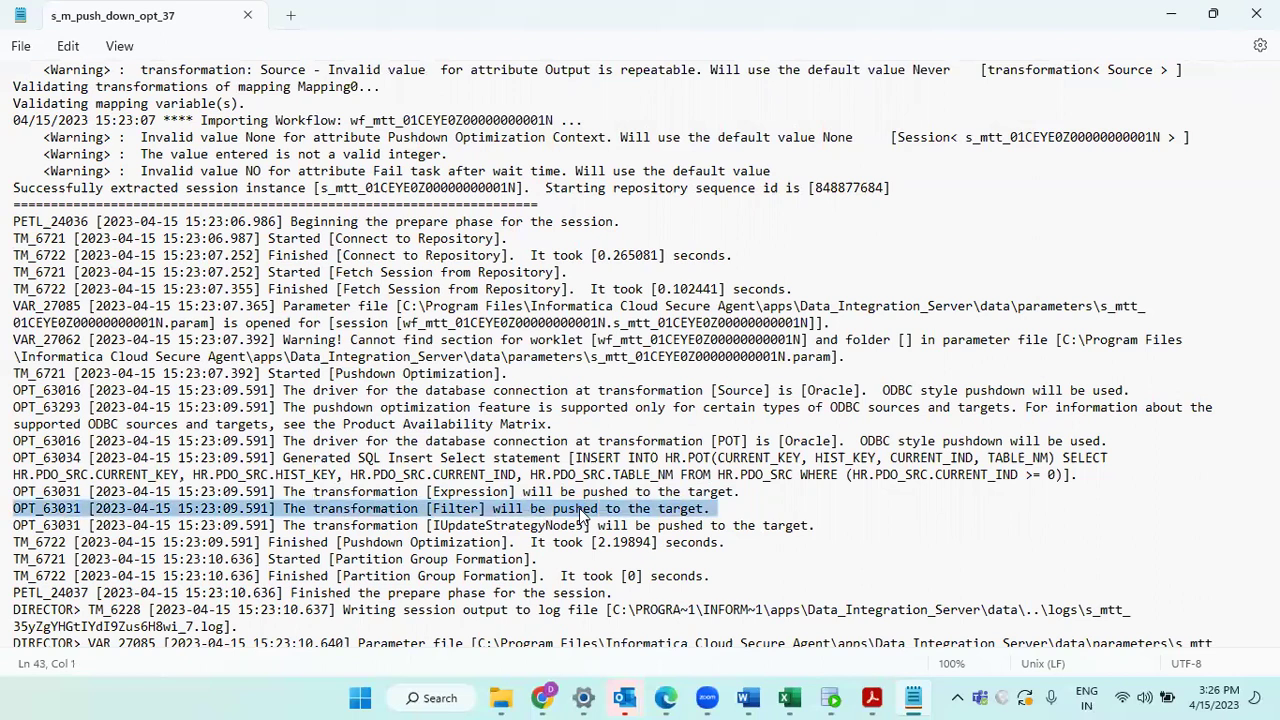
triple_click(403, 527)
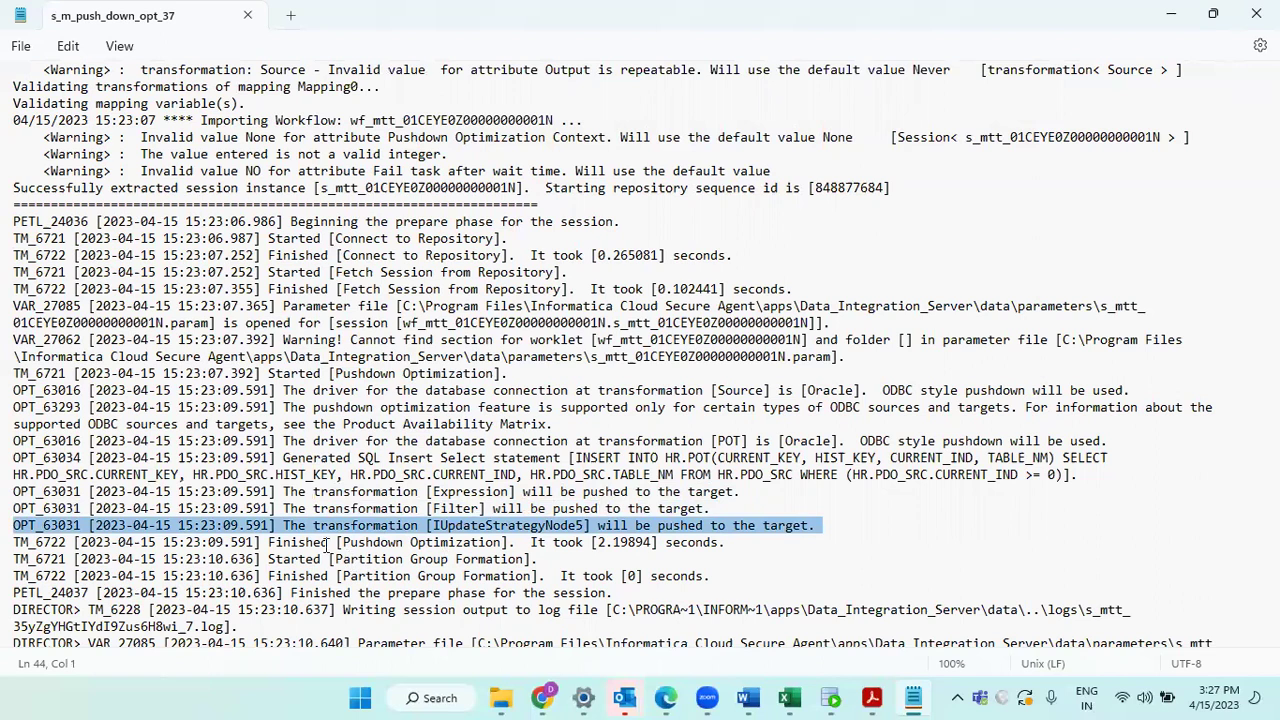
triple_click(326, 546)
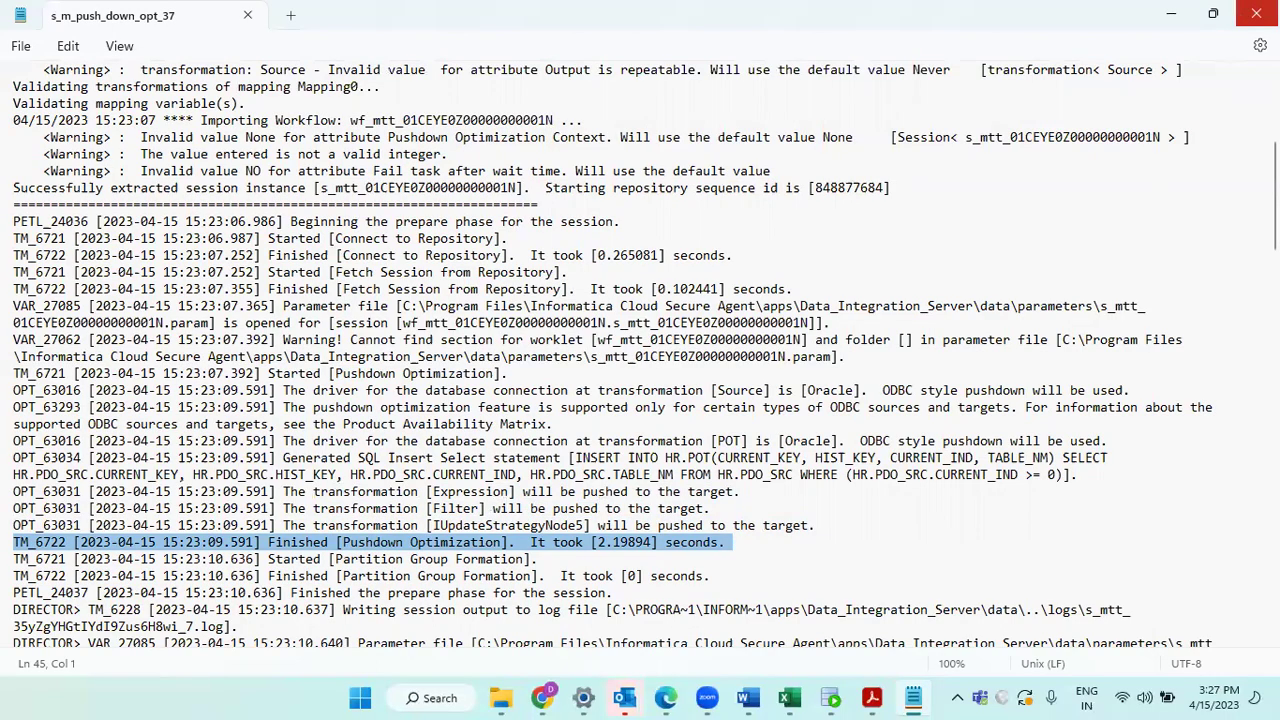
left_click(1256, 14)
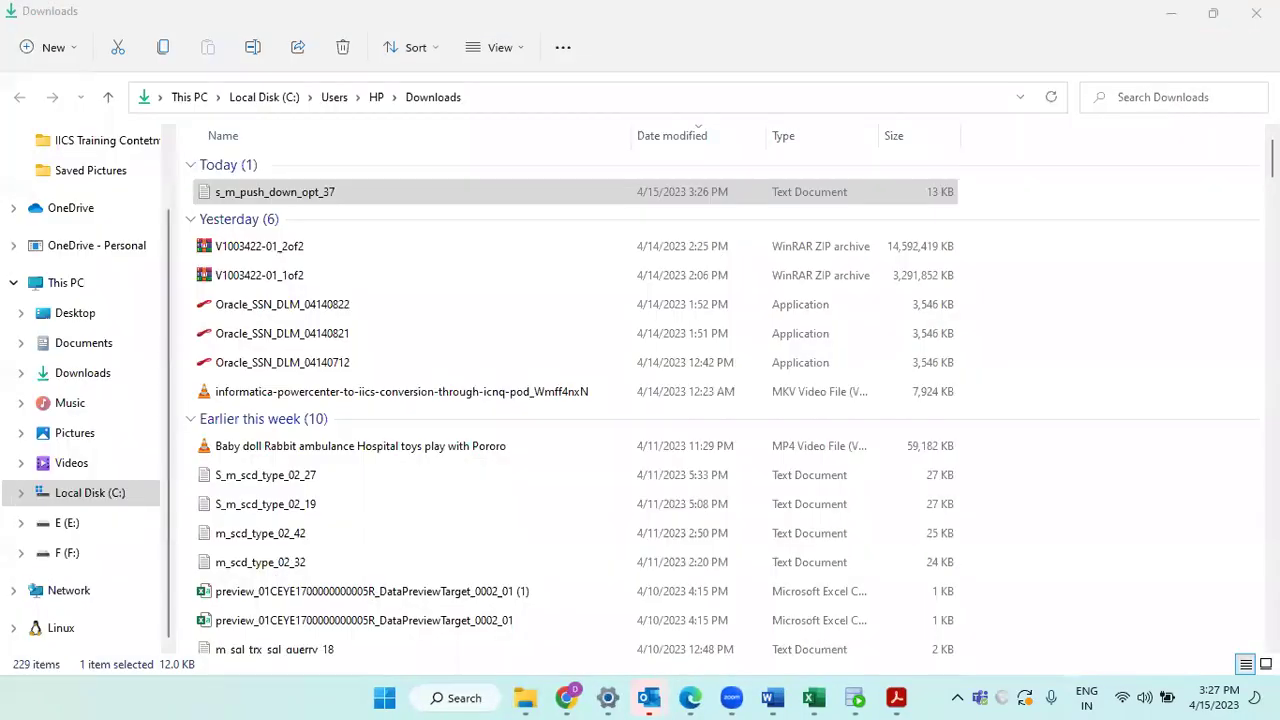
Step: Close the Downloads folder, reopen the session log and jump to its Pushdown Optimization section
left_click(1256, 13)
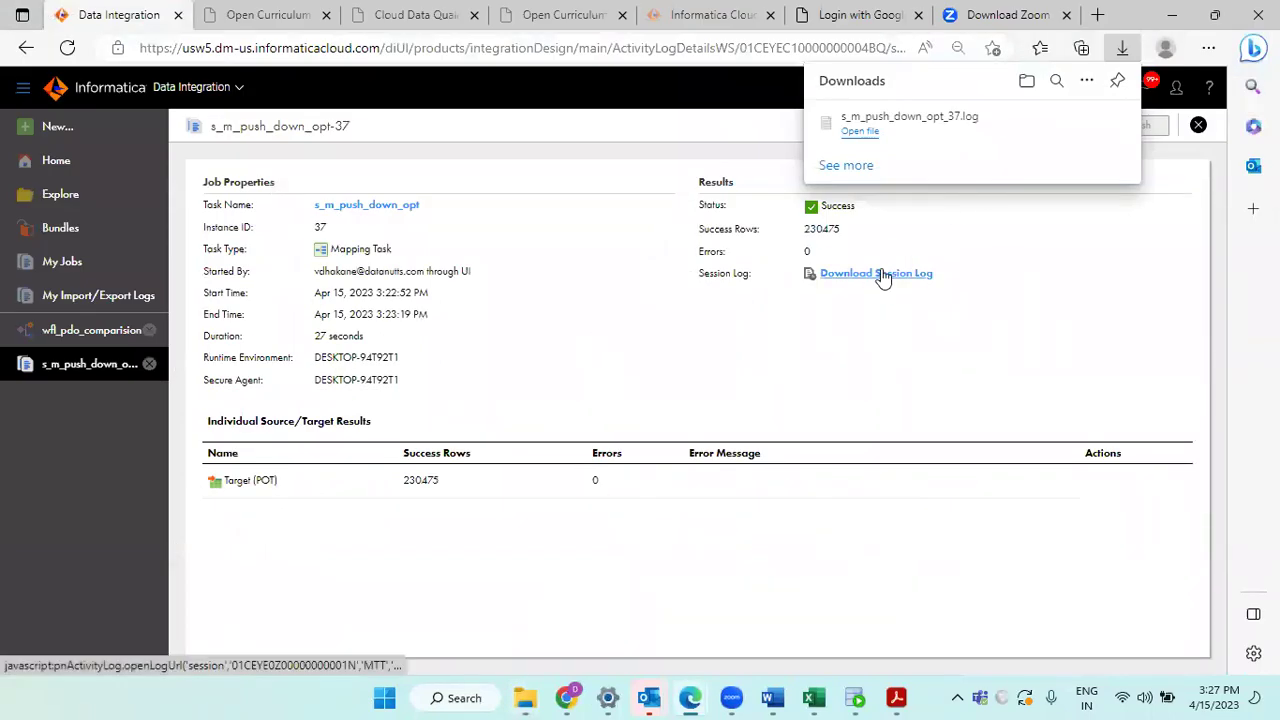
left_click(868, 138)
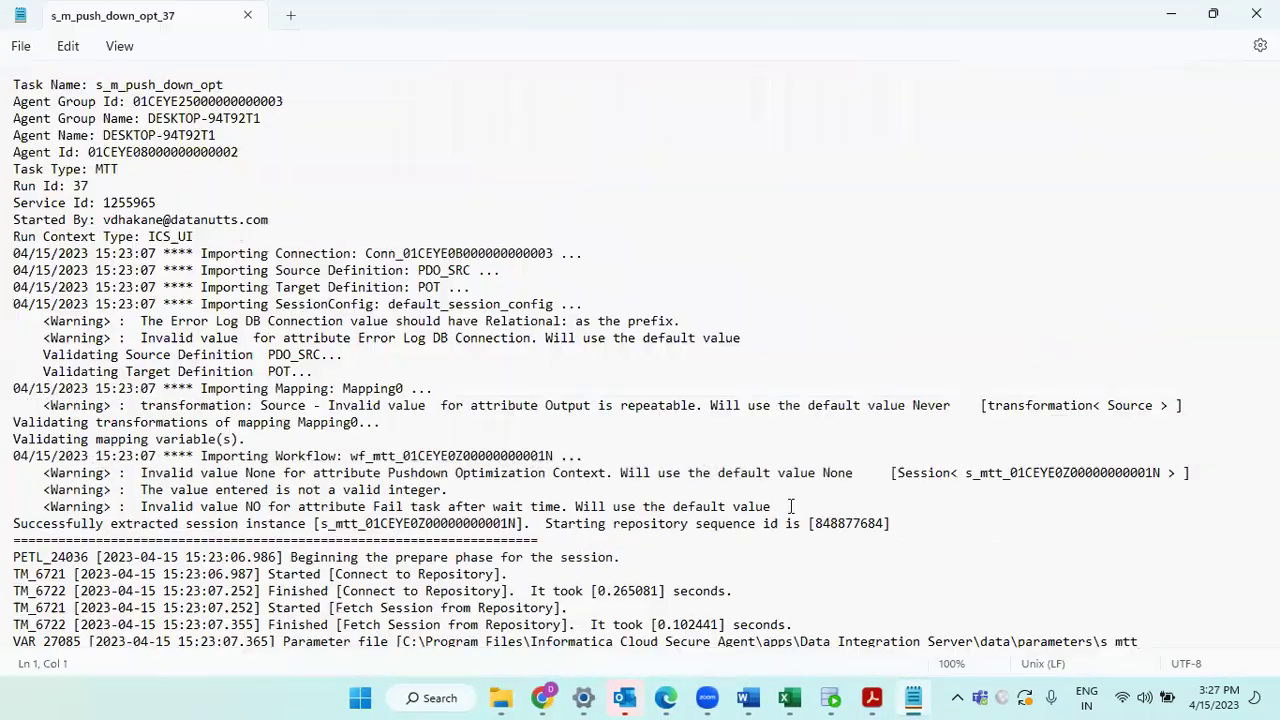
key("ctrl+f")
key("Return")
key("Return")
key("Return")
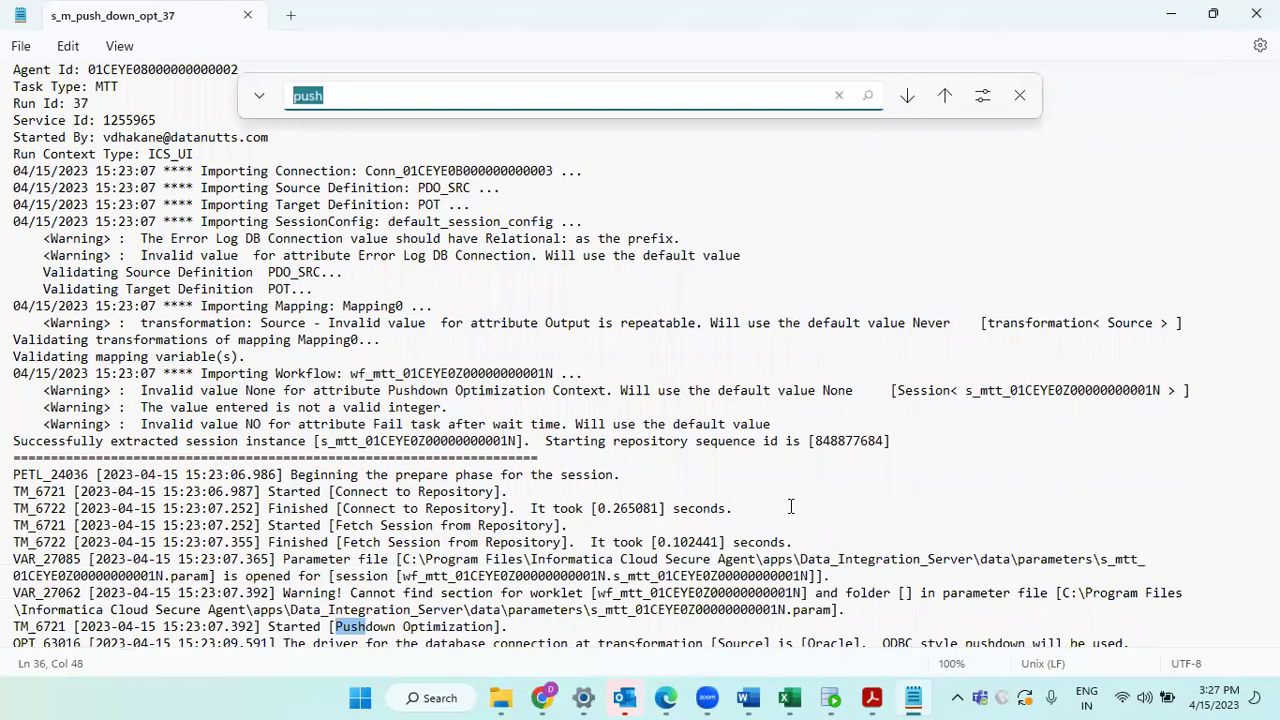
scroll(790, 507, "down", 4)
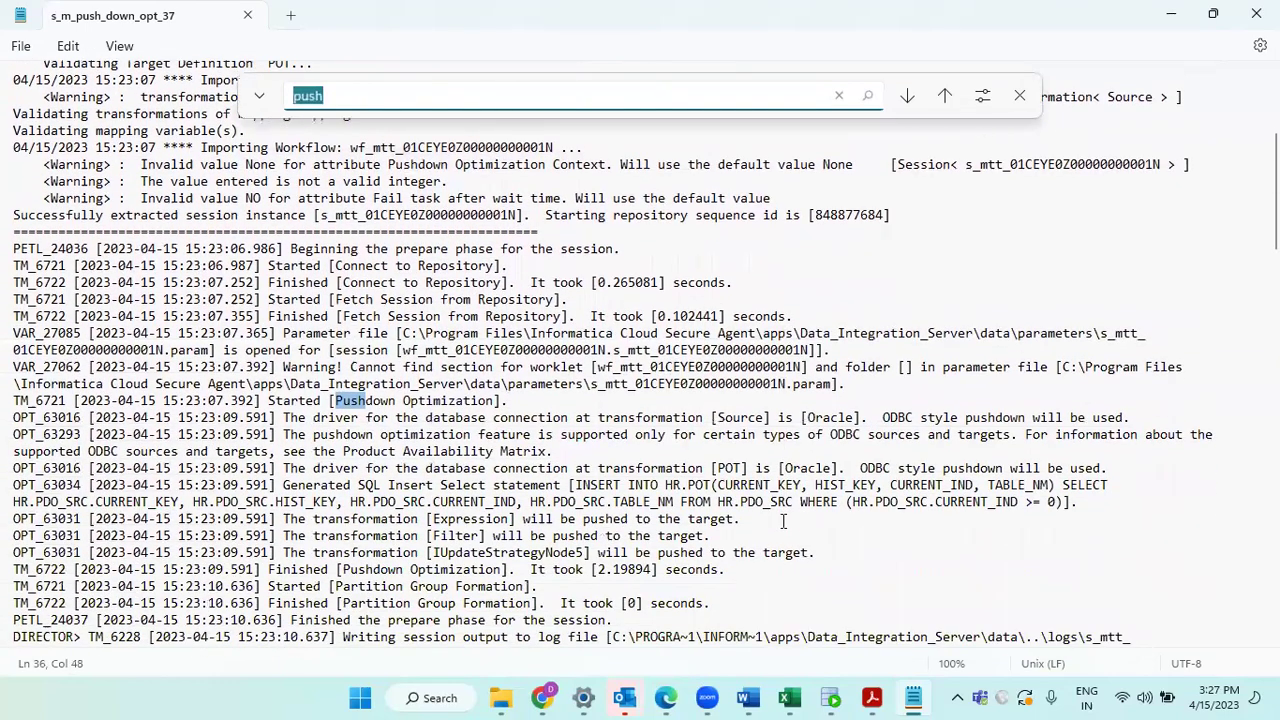
Step: Highlight the Expression and Filter pushed-to-target lines, then close Notepad
triple_click(448, 495)
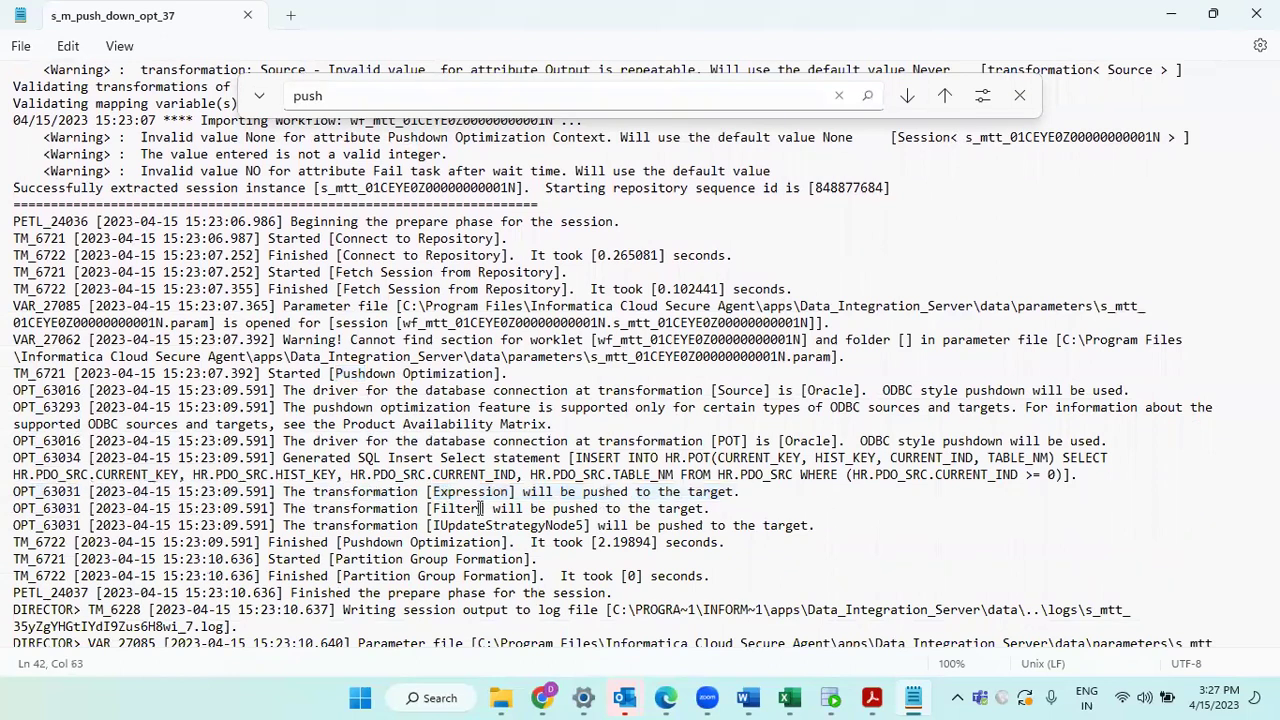
triple_click(483, 508)
double_click(468, 491)
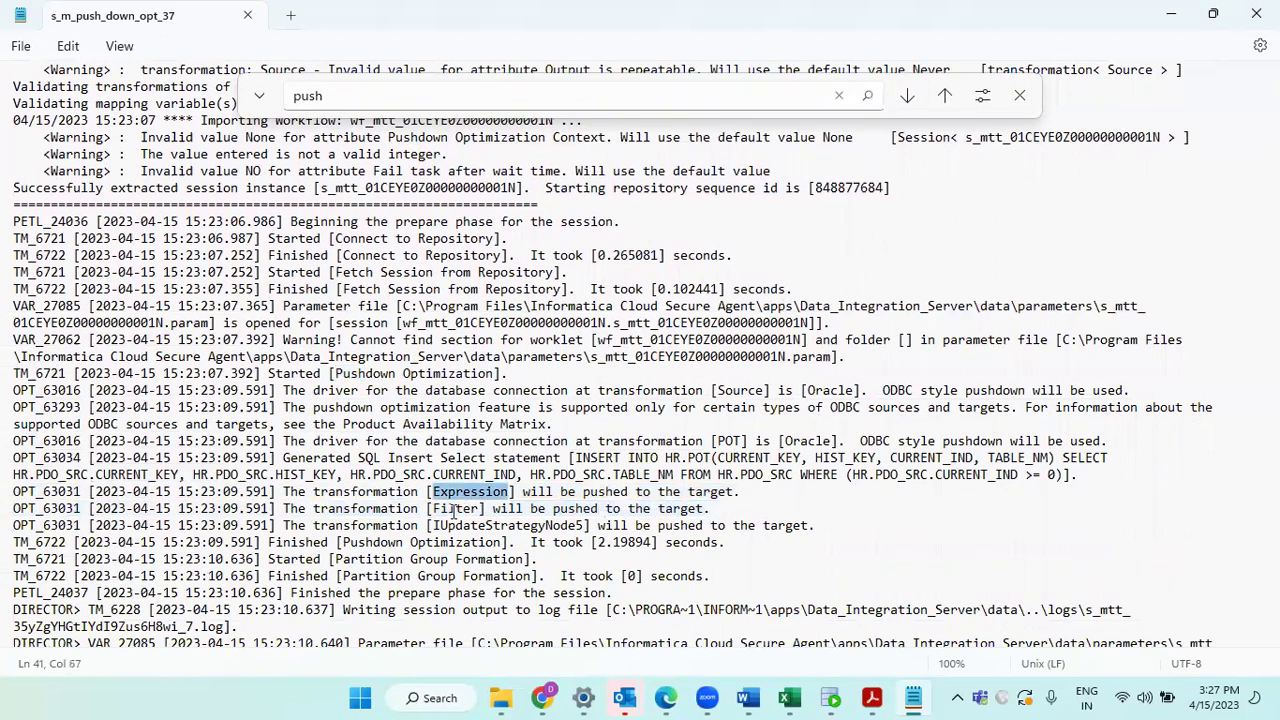
triple_click(453, 510)
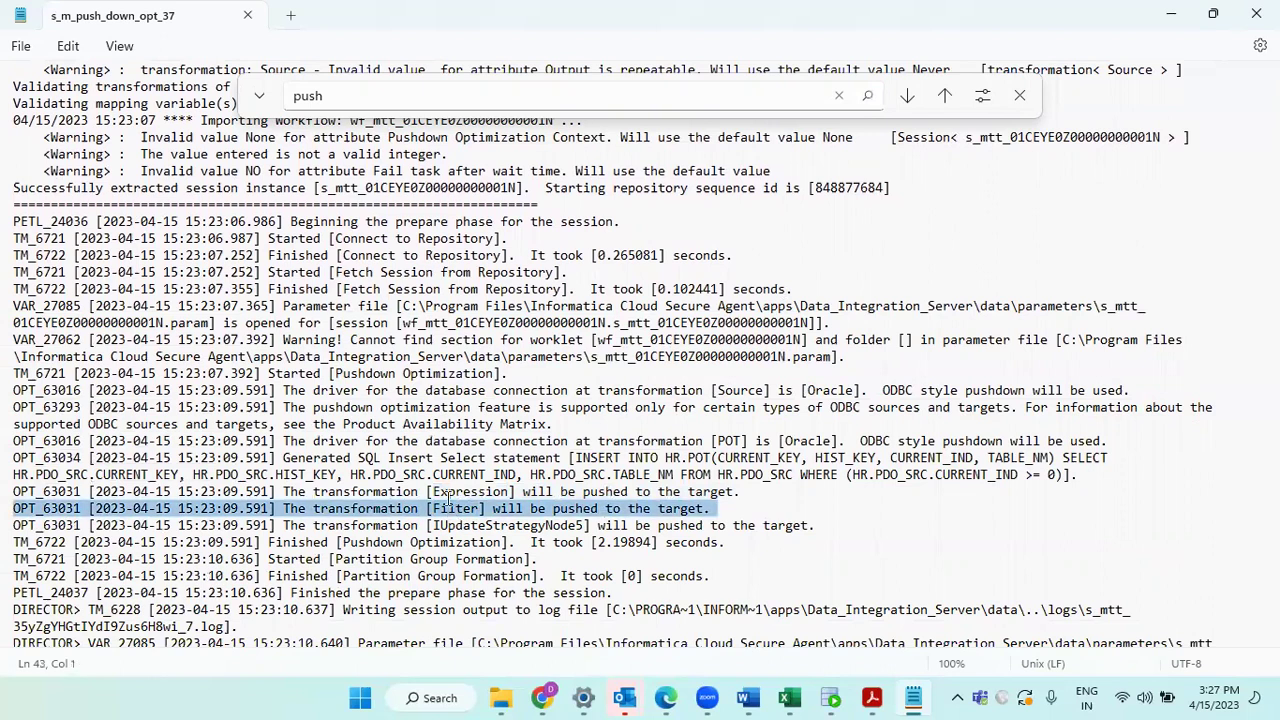
left_click(449, 499)
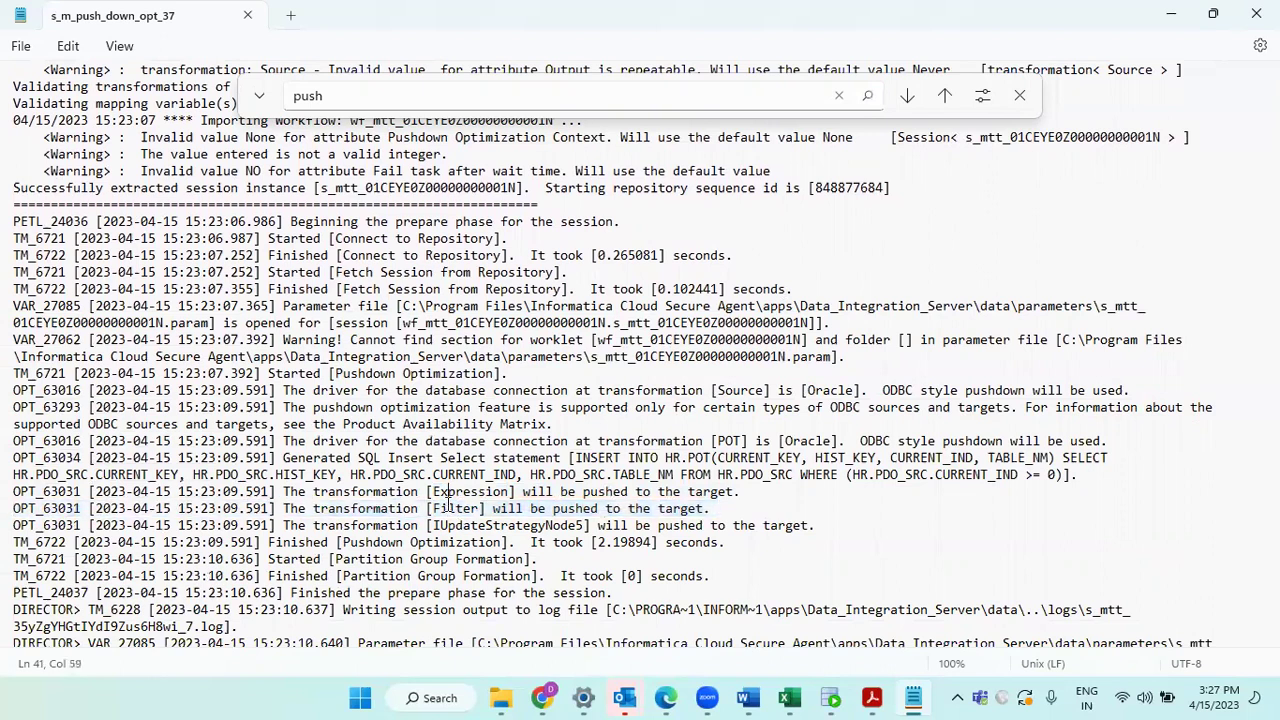
triple_click(449, 509)
double_click(440, 491)
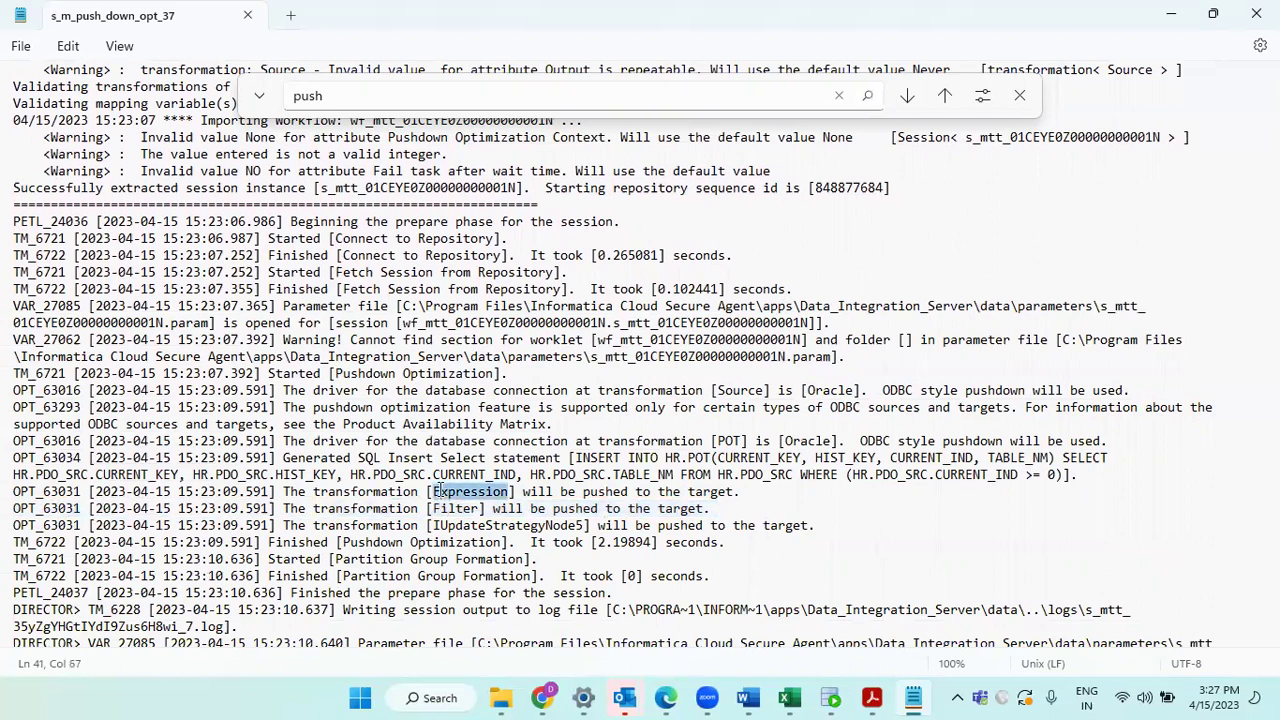
double_click(449, 509)
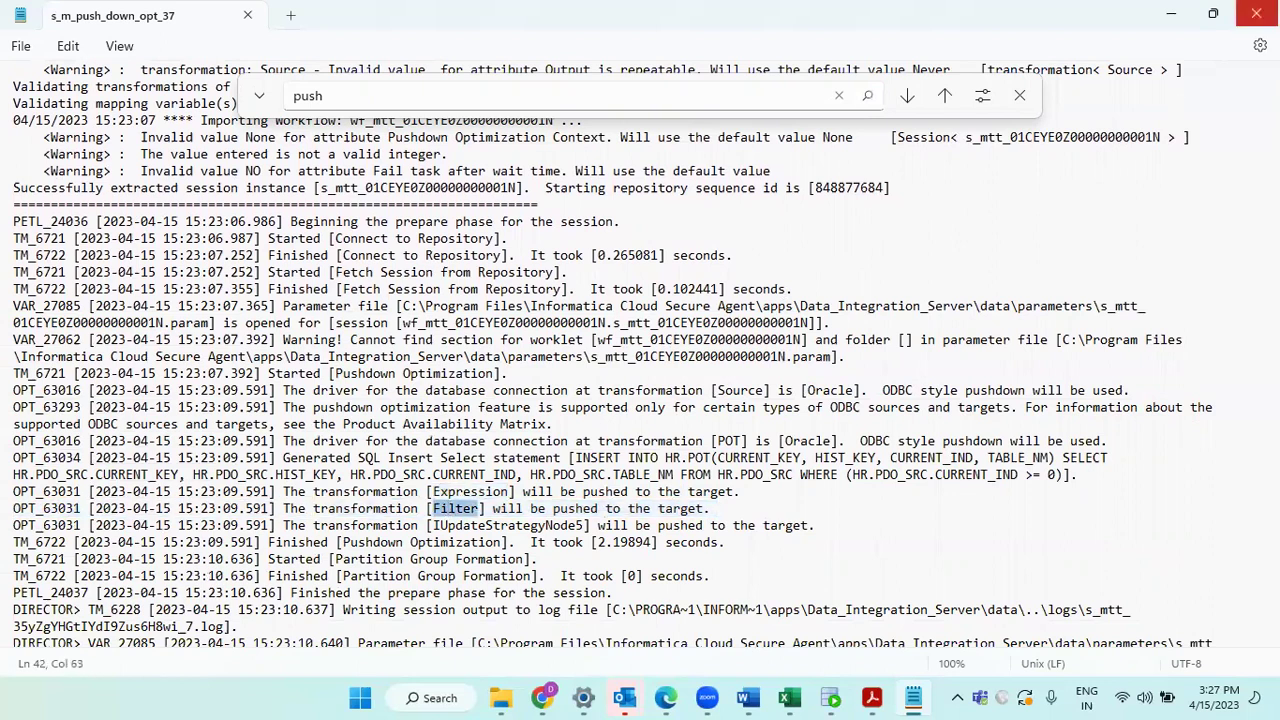
left_click(1256, 14)
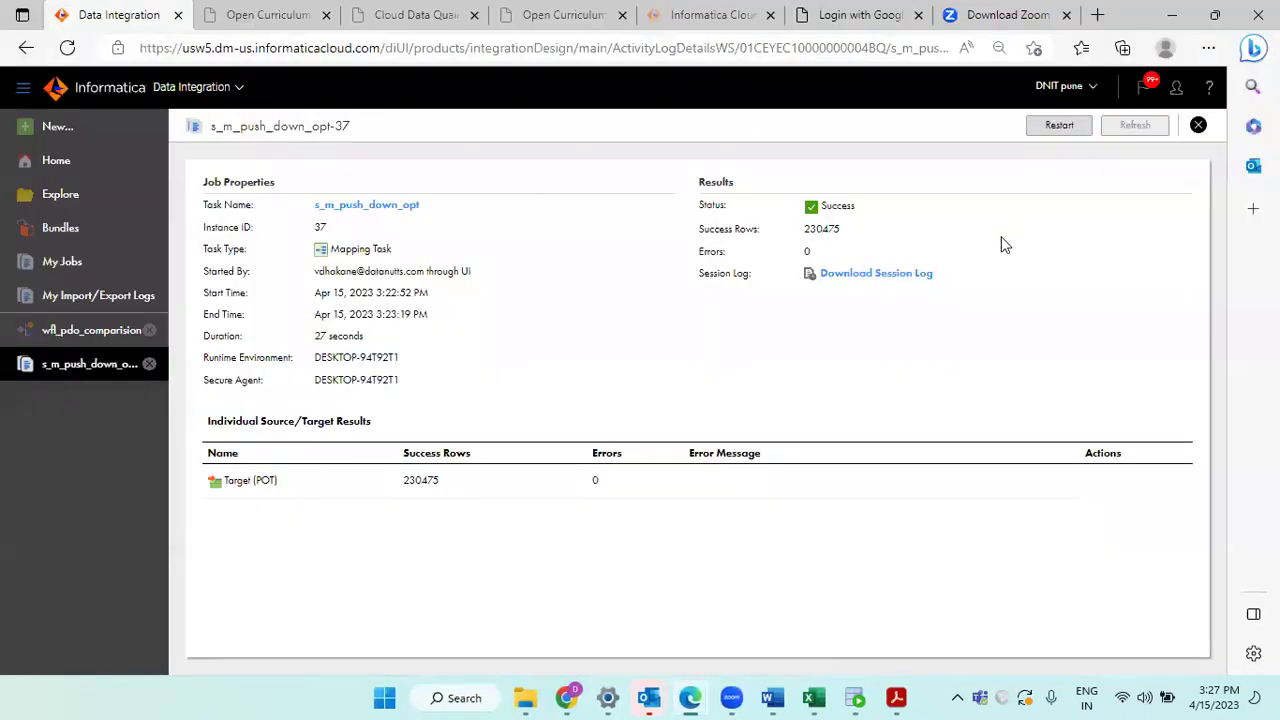
Step: Inspect the s_m_push_down_opt and s_m_non_push_down_opt nodes in wfl_pdo_comparision, then go to My Jobs
left_click(92, 332)
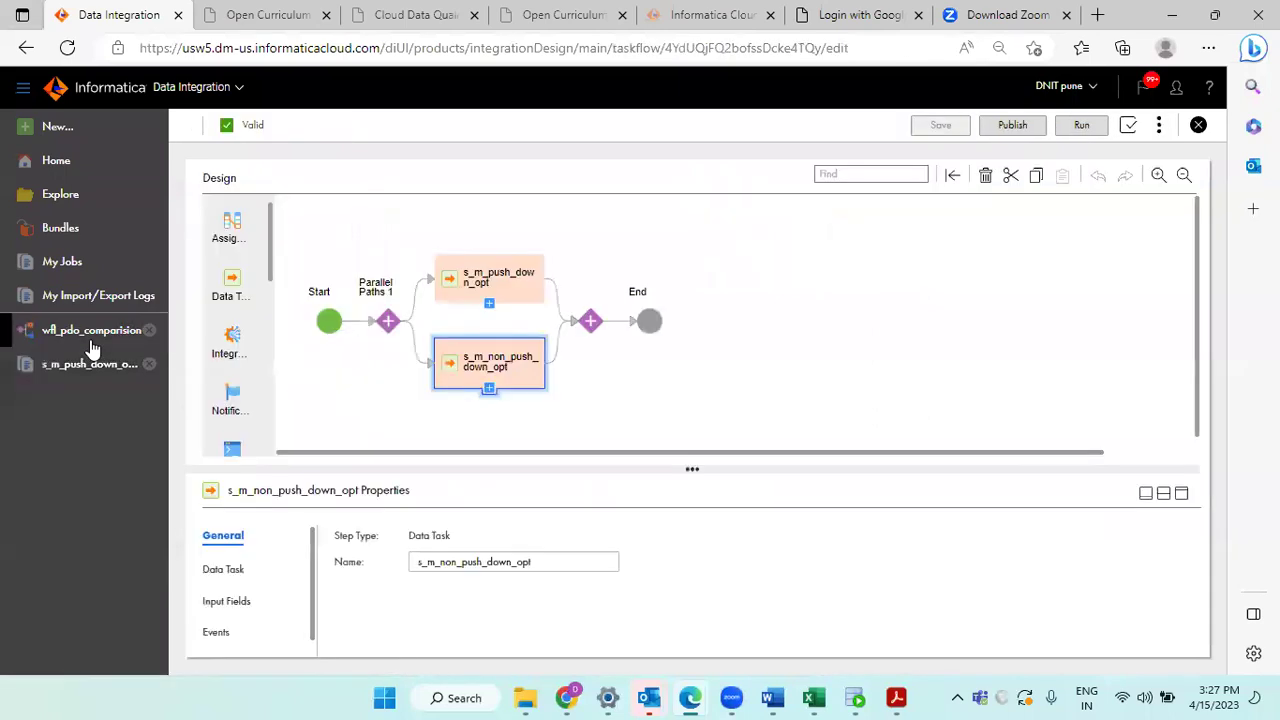
left_click(505, 287)
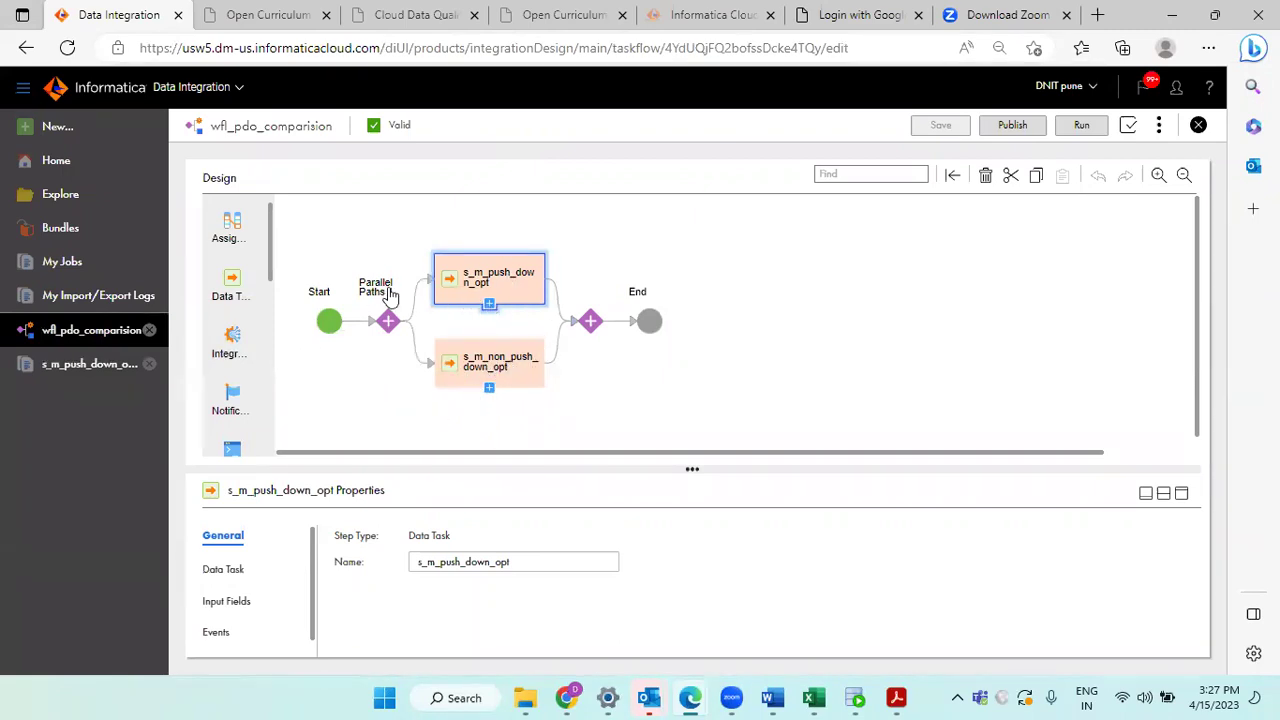
left_click(500, 367)
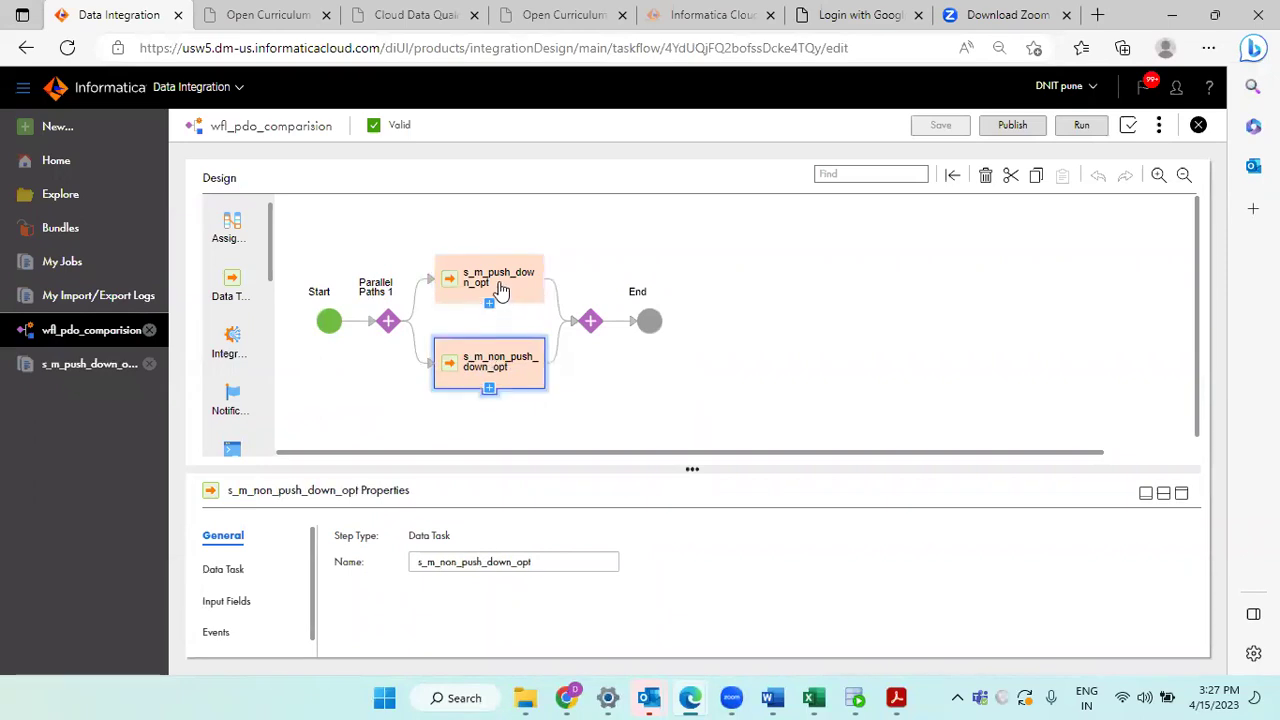
left_click(502, 289)
left_click(506, 368)
left_click(88, 268)
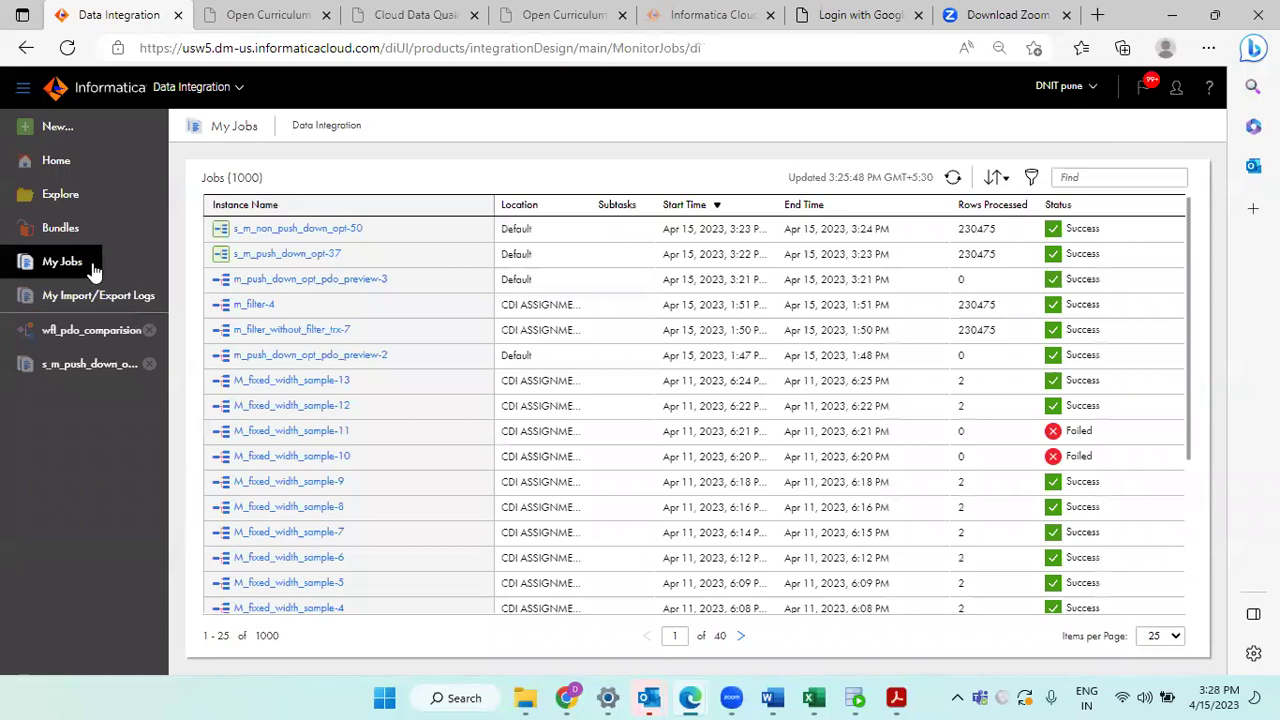
Step: Refresh My Jobs and open the running wfl_pdo_comparision taskflow's two subtasks
left_click(953, 183)
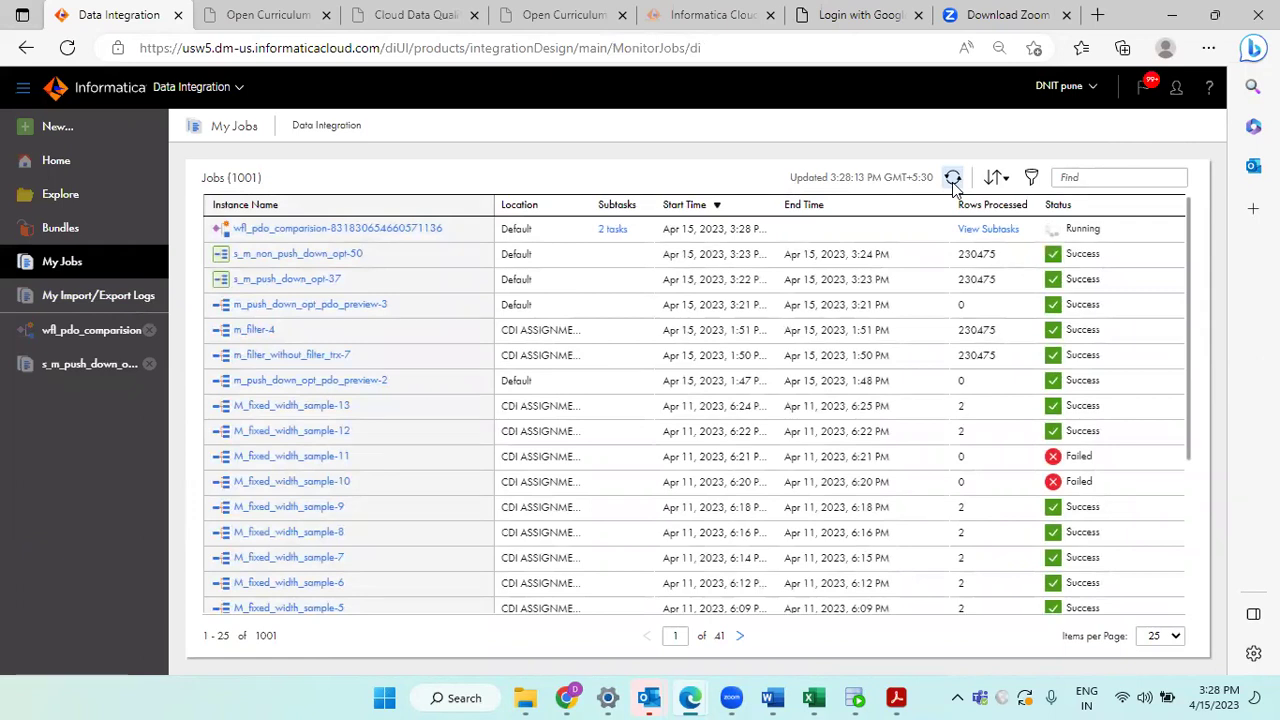
left_click(954, 184)
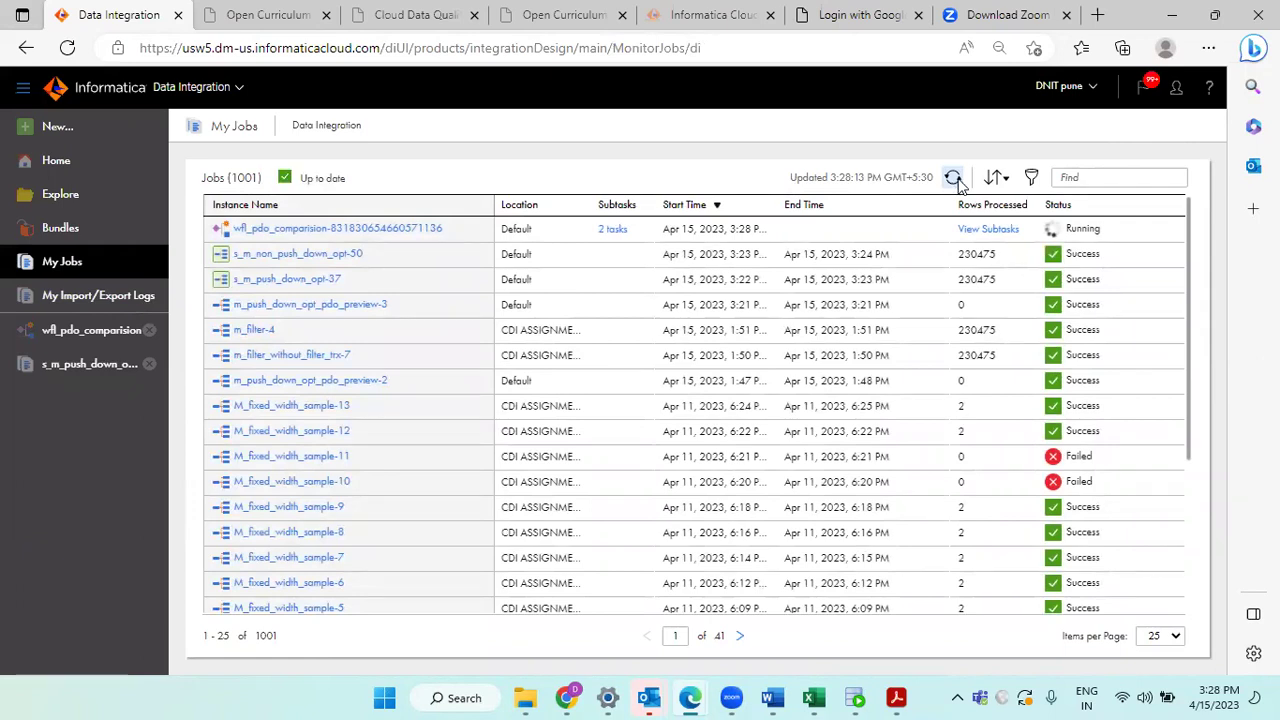
left_click(990, 230)
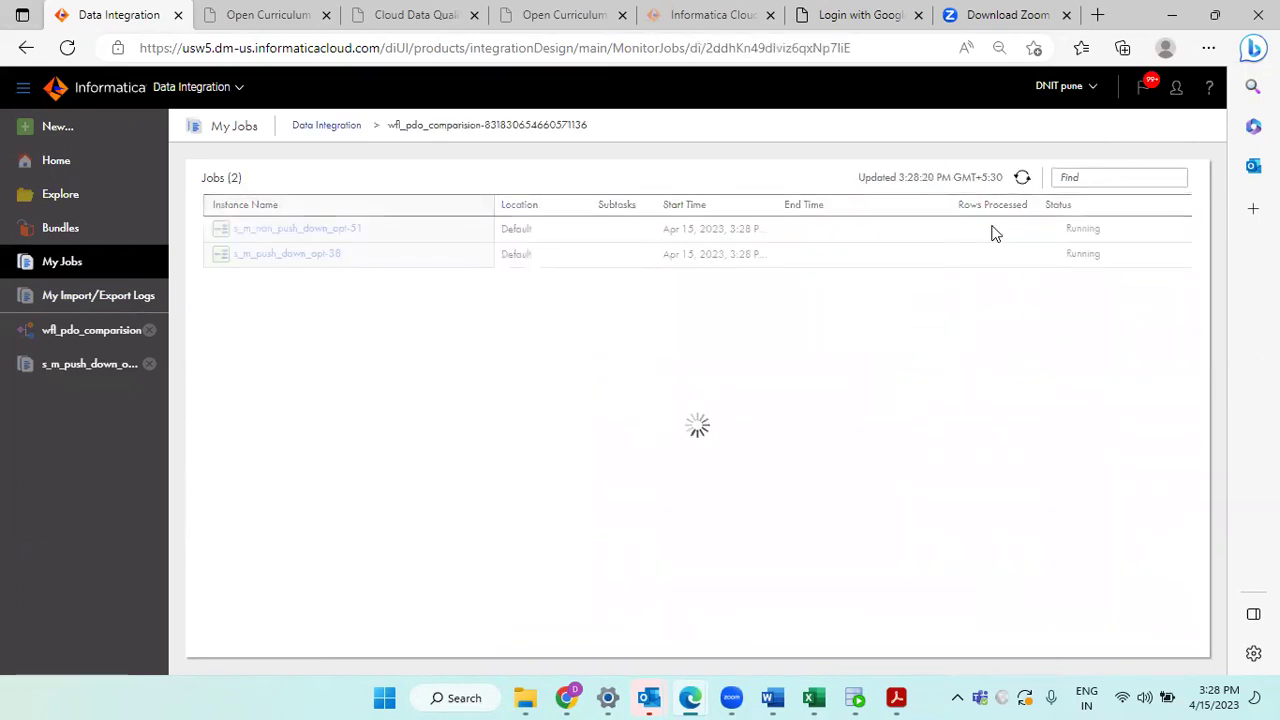
left_click(1022, 177)
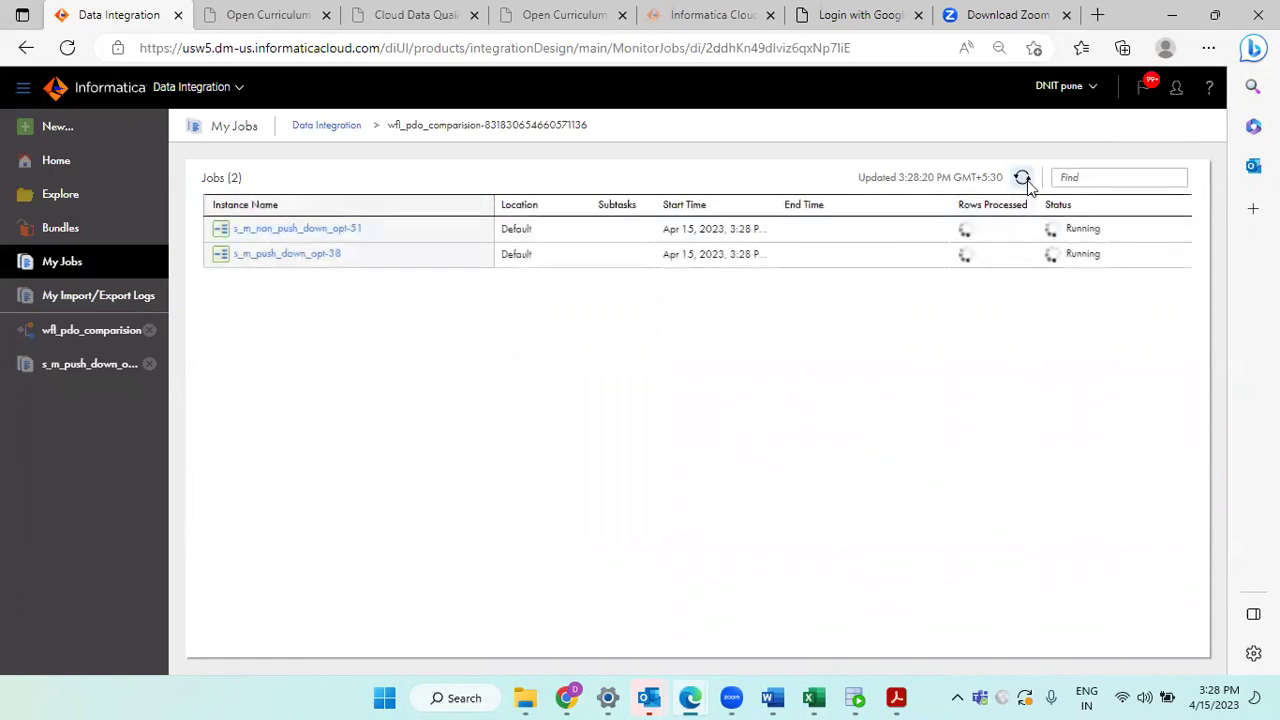
left_click(1023, 179)
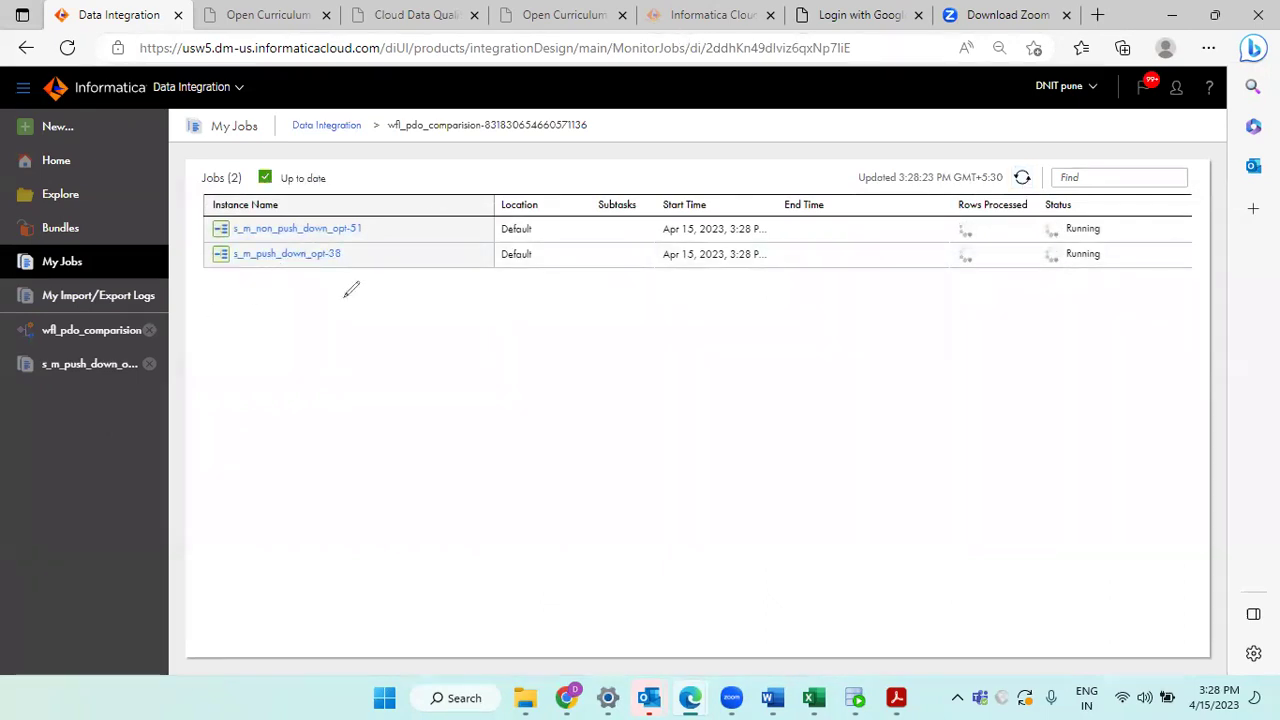
Step: Annotate the two jobs and refresh until s_m_push_down_opt-38 and s_m_non_push_down_opt-51 succeed with 230475 rows
left_click_drag(357, 251, 428, 245)
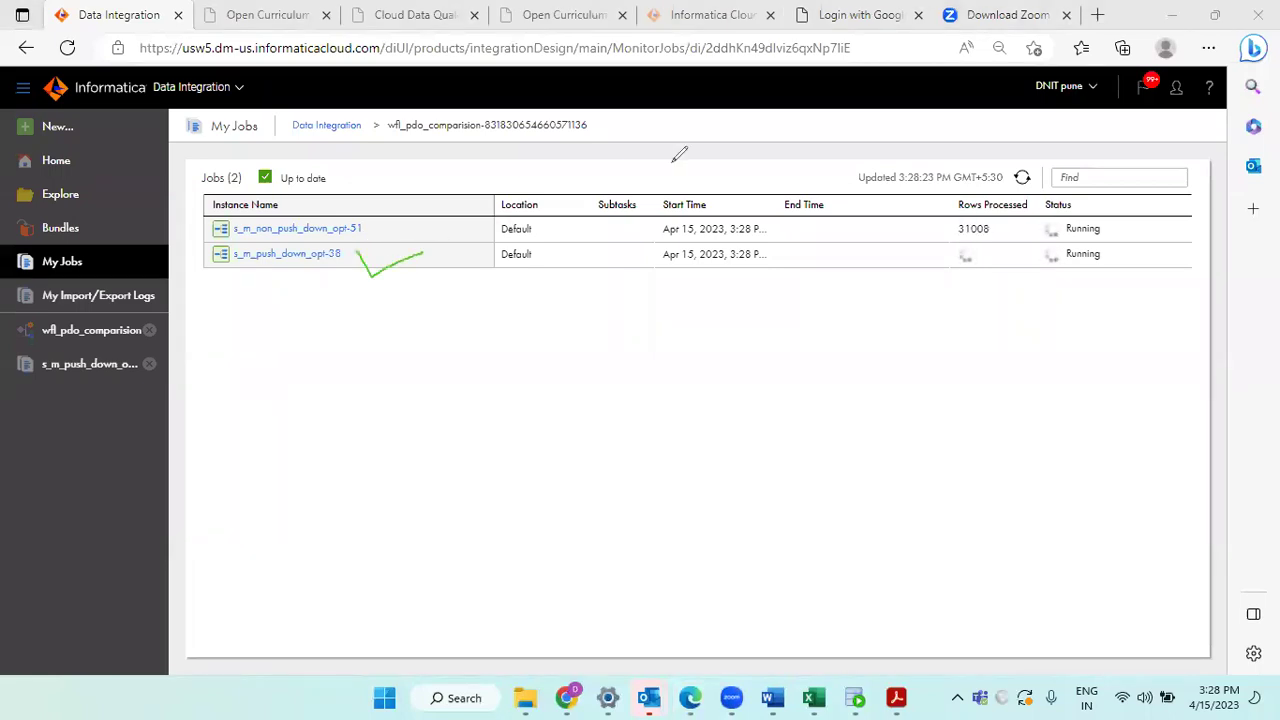
mouse_move(404, 215)
left_mouse_down()
mouse_move(445, 240)
mouse_move(412, 238)
left_mouse_up()
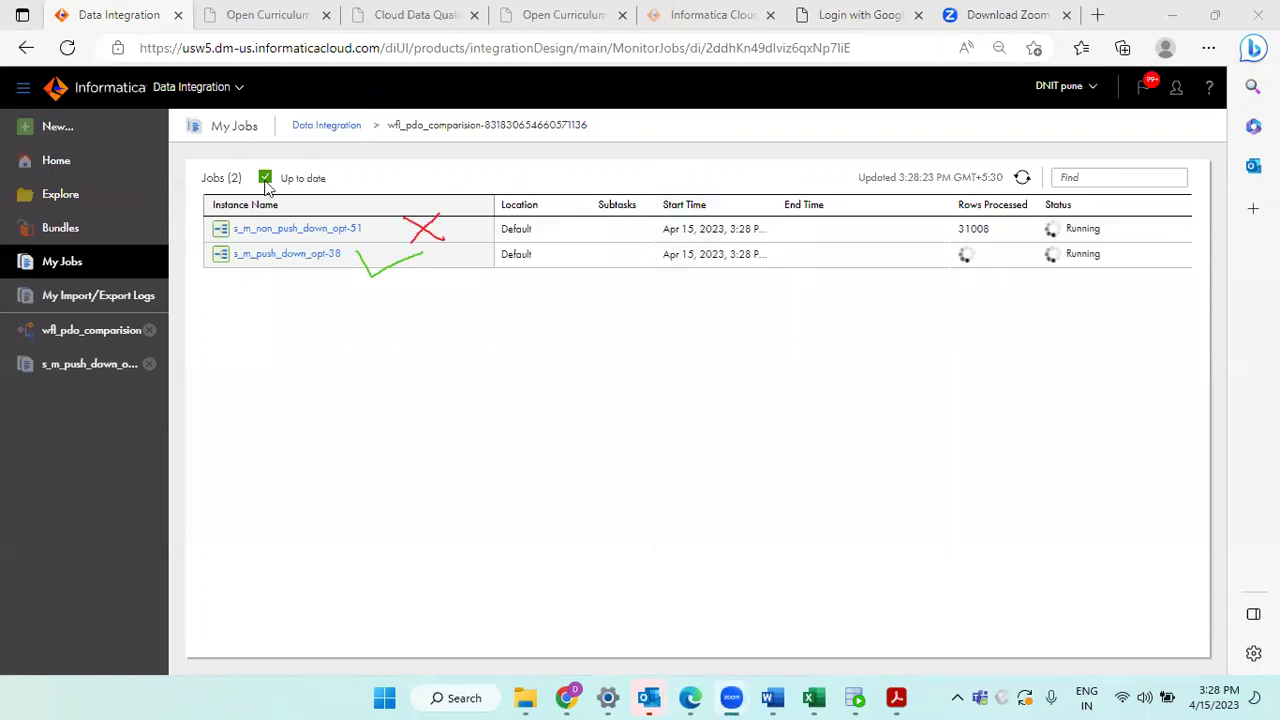
left_click(1022, 177)
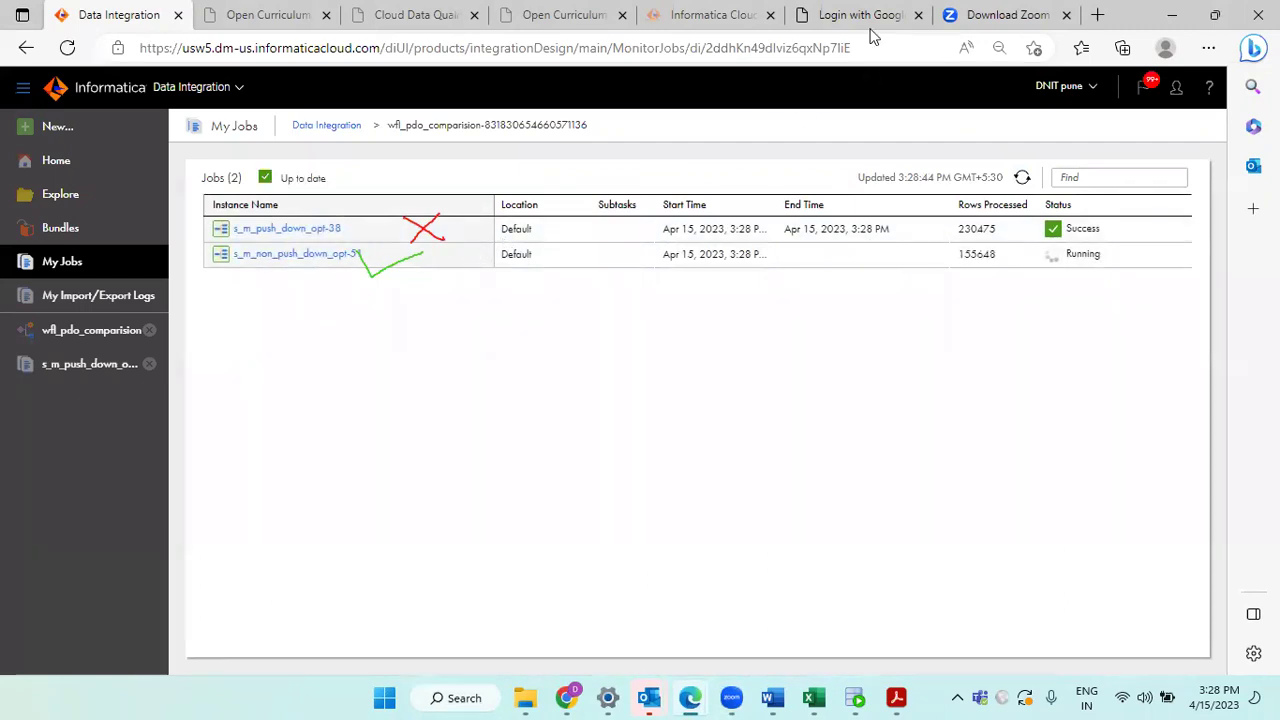
left_click(391, 214)
left_click_drag(398, 222, 438, 205)
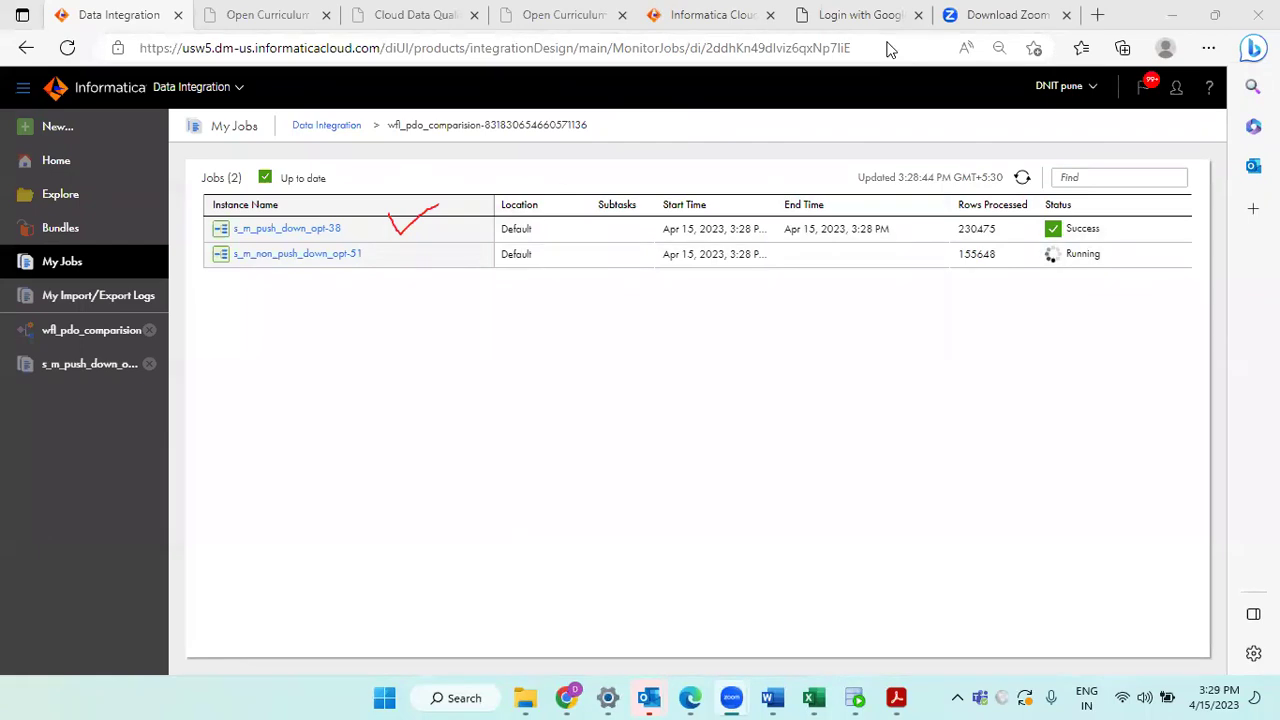
key("Escape")
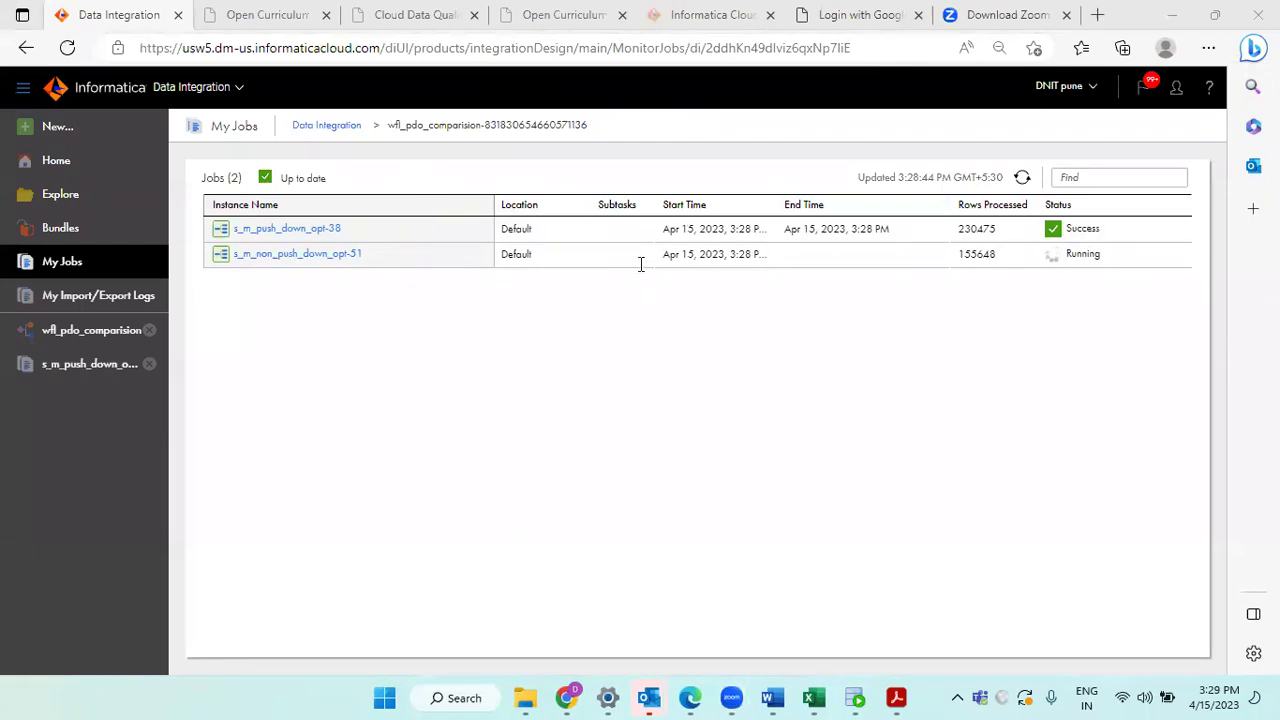
left_click(1022, 177)
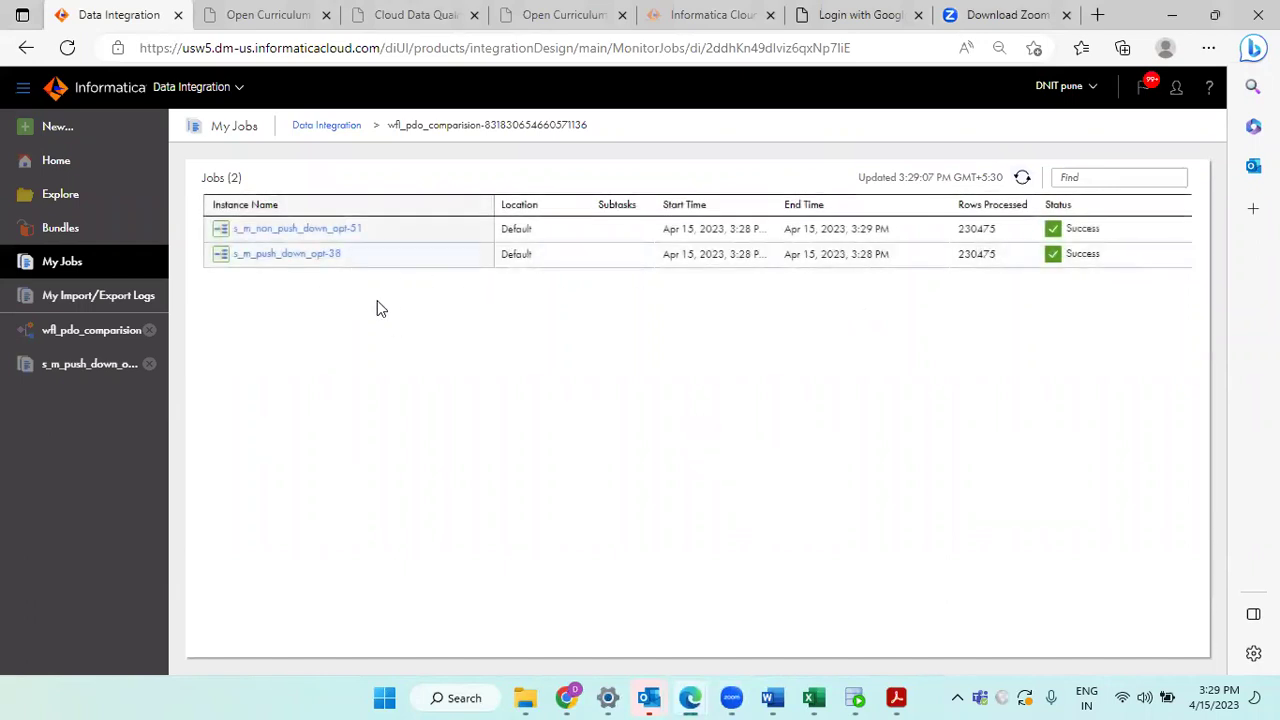
Step: Read the push-down job's run duration in its details: 26 seconds
left_click(314, 262)
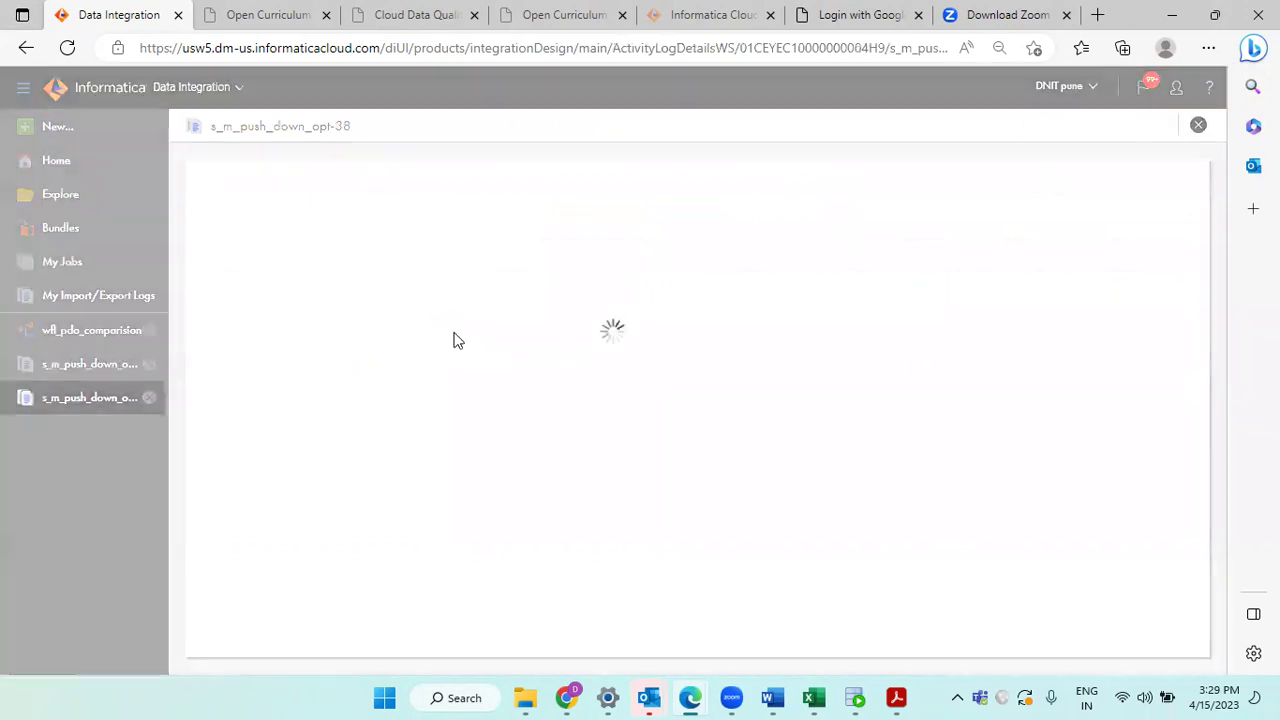
scroll(425, 372, "down", 1)
triple_click(326, 338)
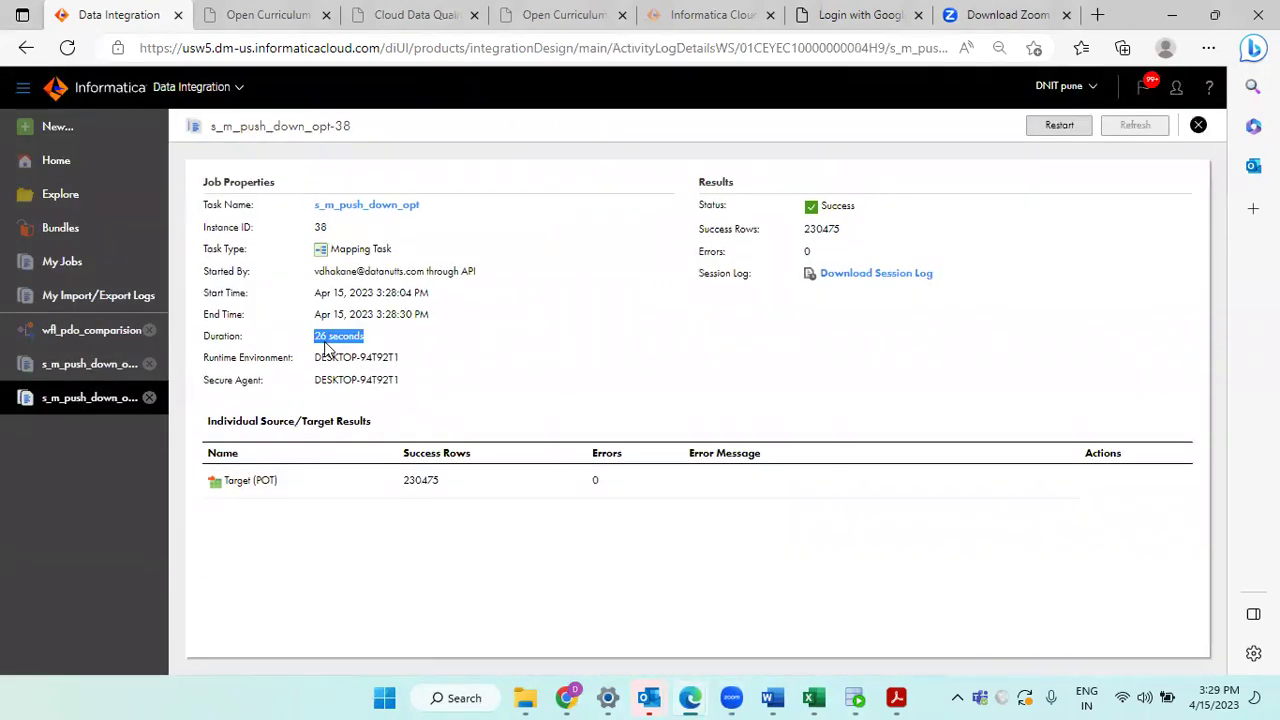
left_click(1199, 125)
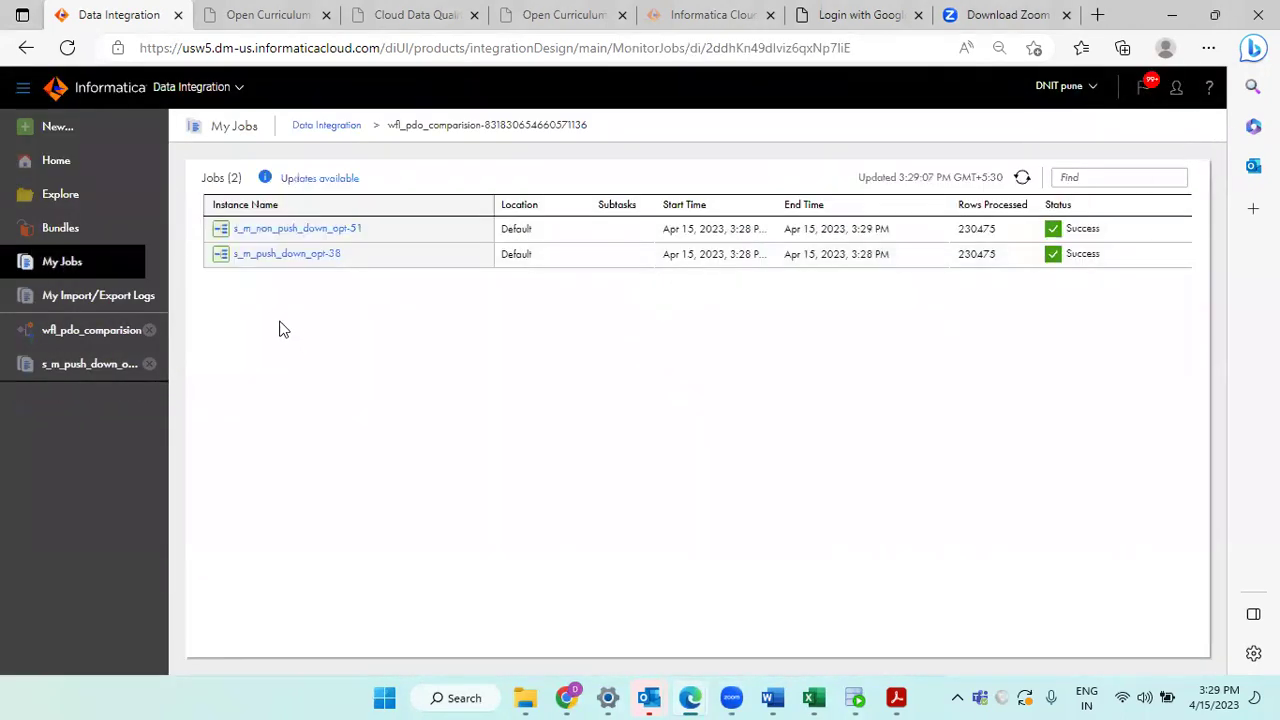
Step: Read the non-push-down job's 59-second duration, then return to the full My Jobs list
left_click(297, 228)
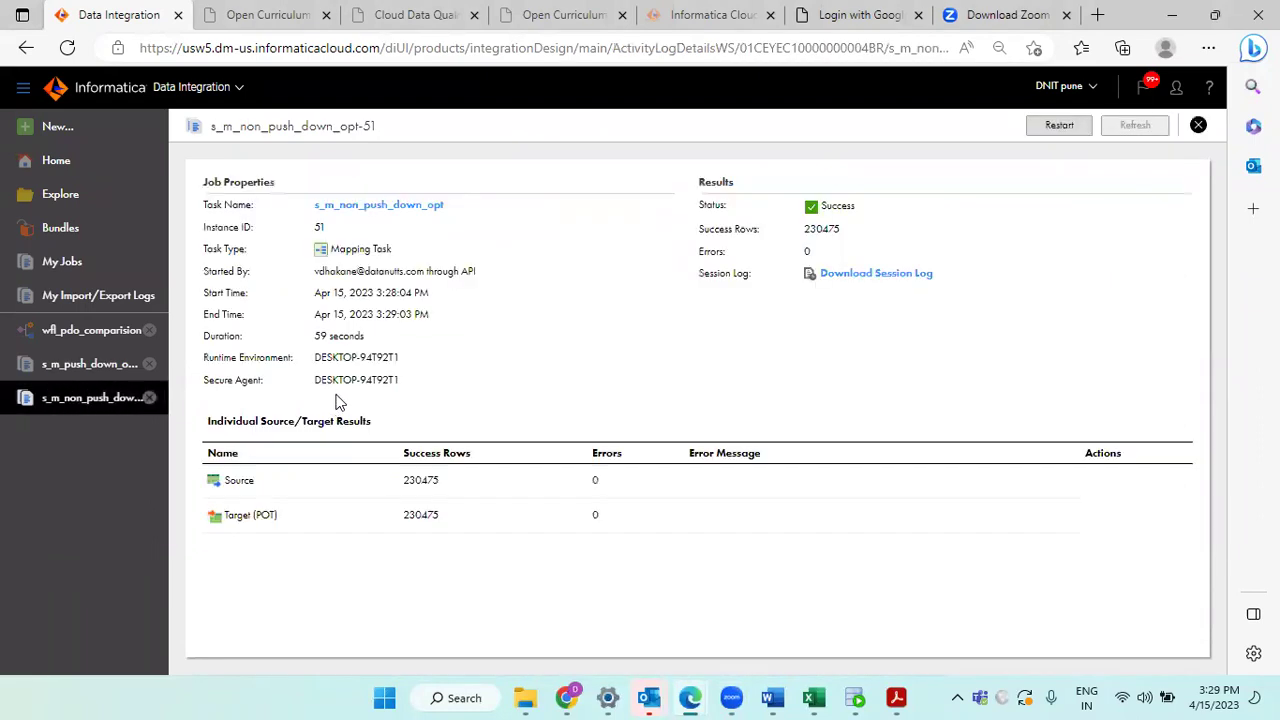
double_click(338, 336)
left_click(1198, 126)
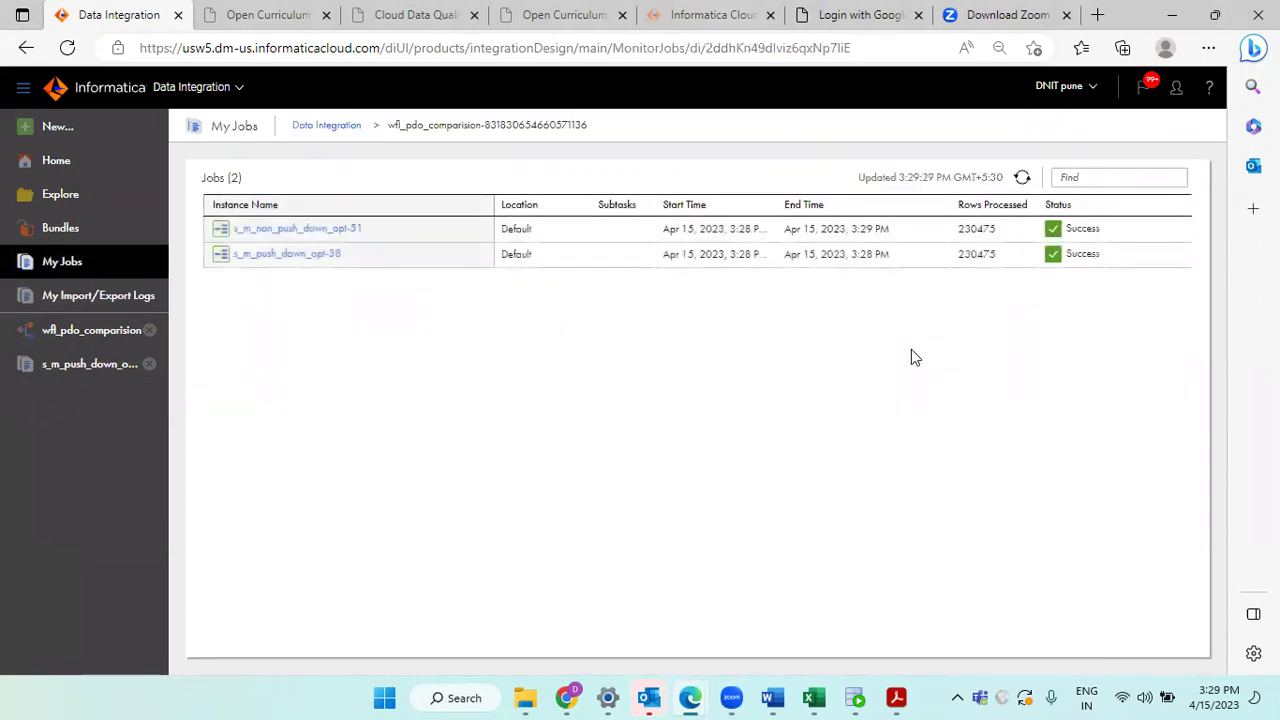
left_click(325, 128)
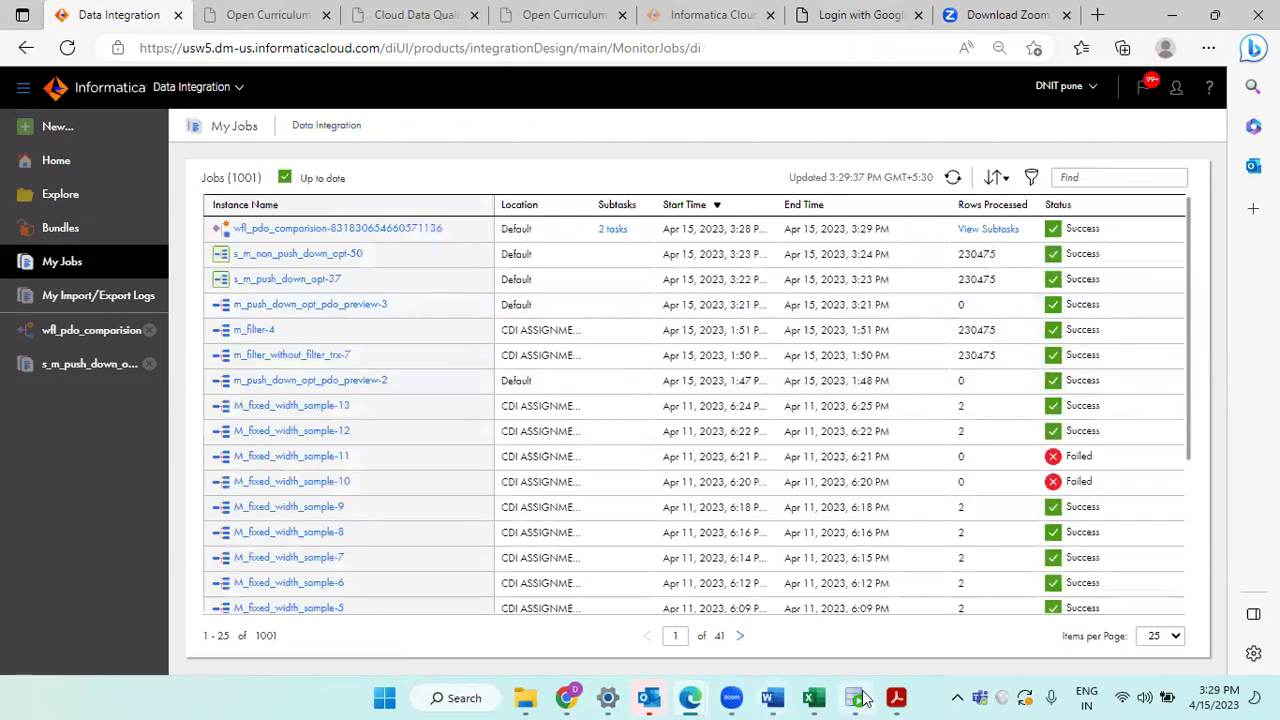
Step: View page 3, 'Performance tunning', of the Push-Down Optimization presentation, then minimize Acrobat Reader
left_click(894, 697)
scroll(491, 400, "up", 15)
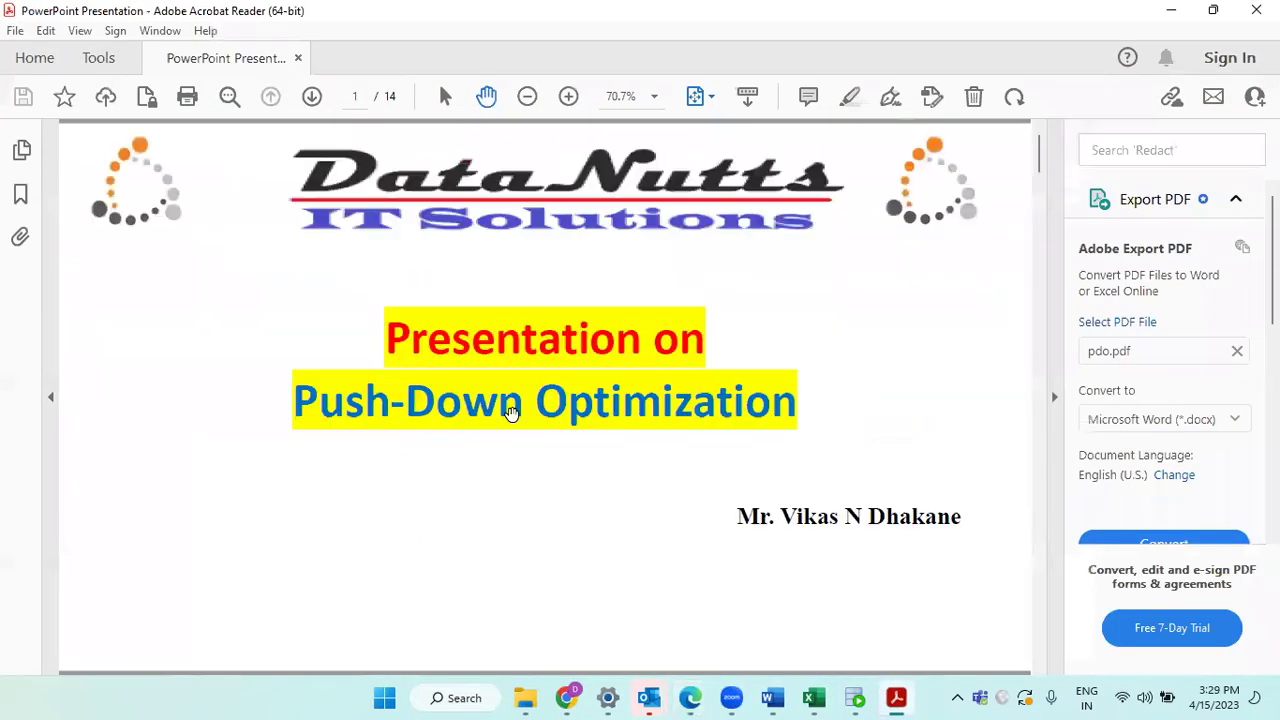
scroll(509, 414, "down", 3)
scroll(511, 410, "down", 3)
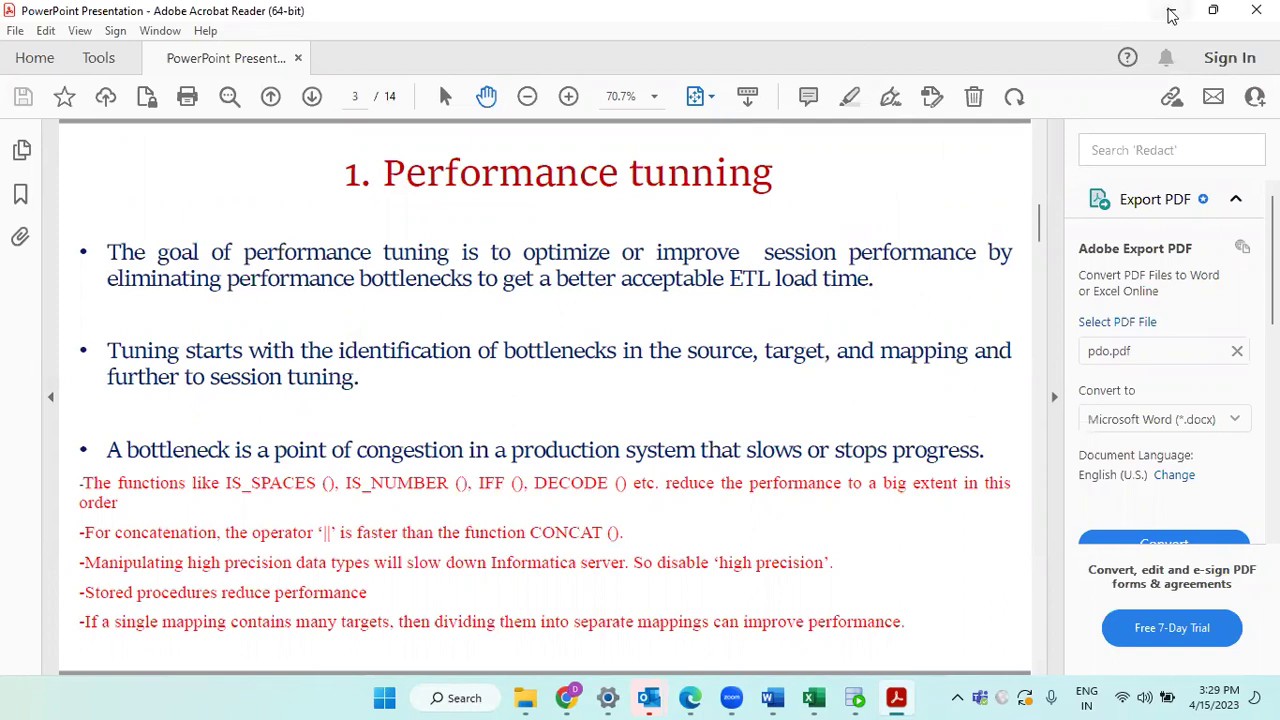
left_click(1172, 15)
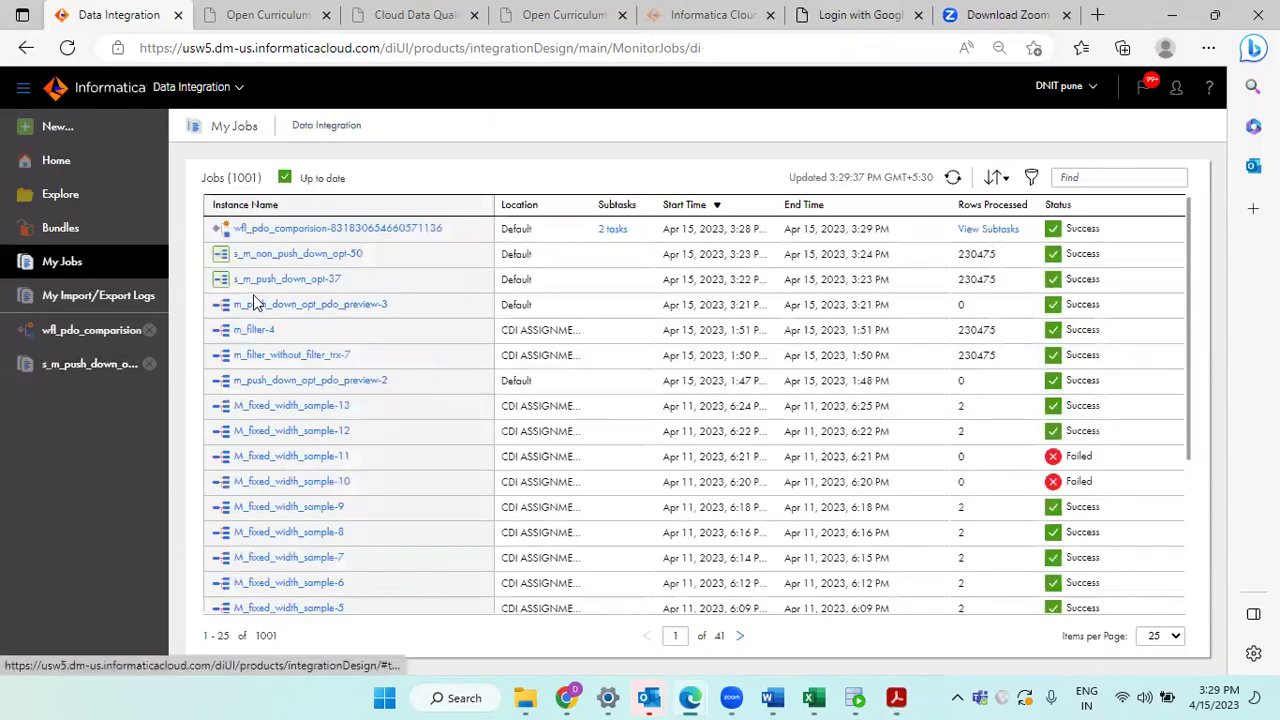
Step: Show the wfl_pdo_comparision taskflow run's two subtask jobs in My Jobs
left_click(72, 368)
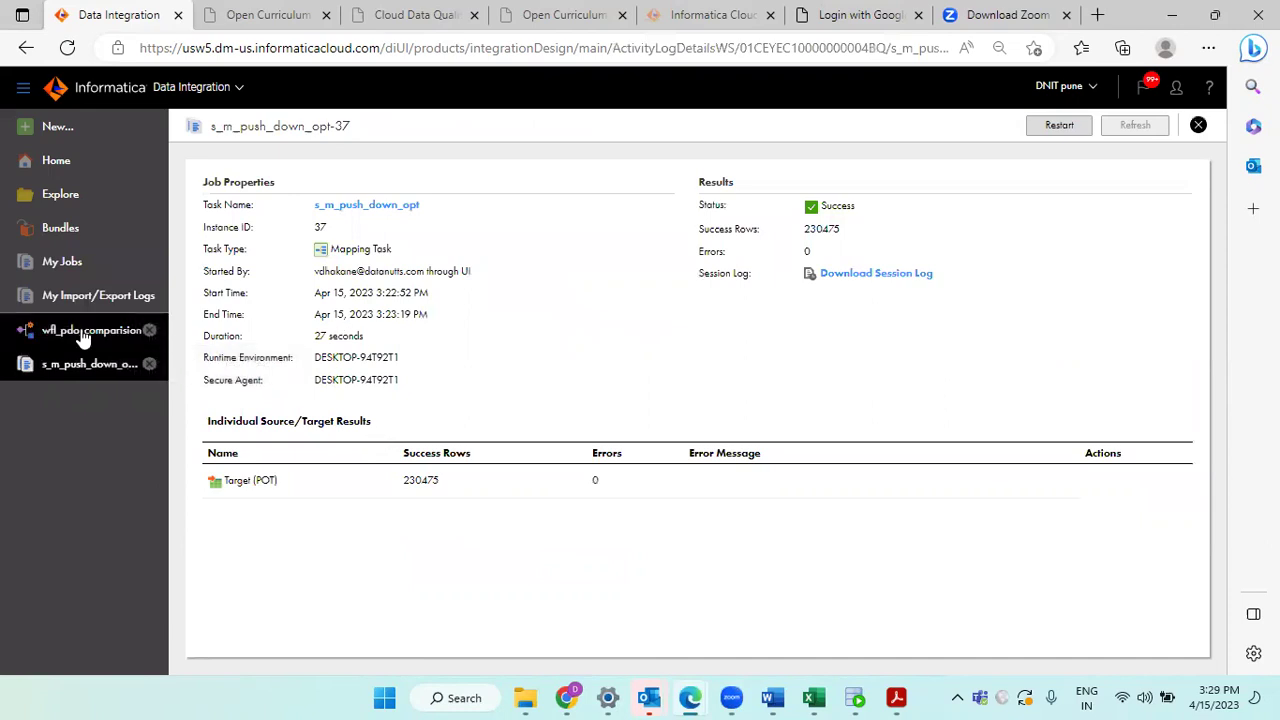
left_click(70, 331)
left_click(112, 272)
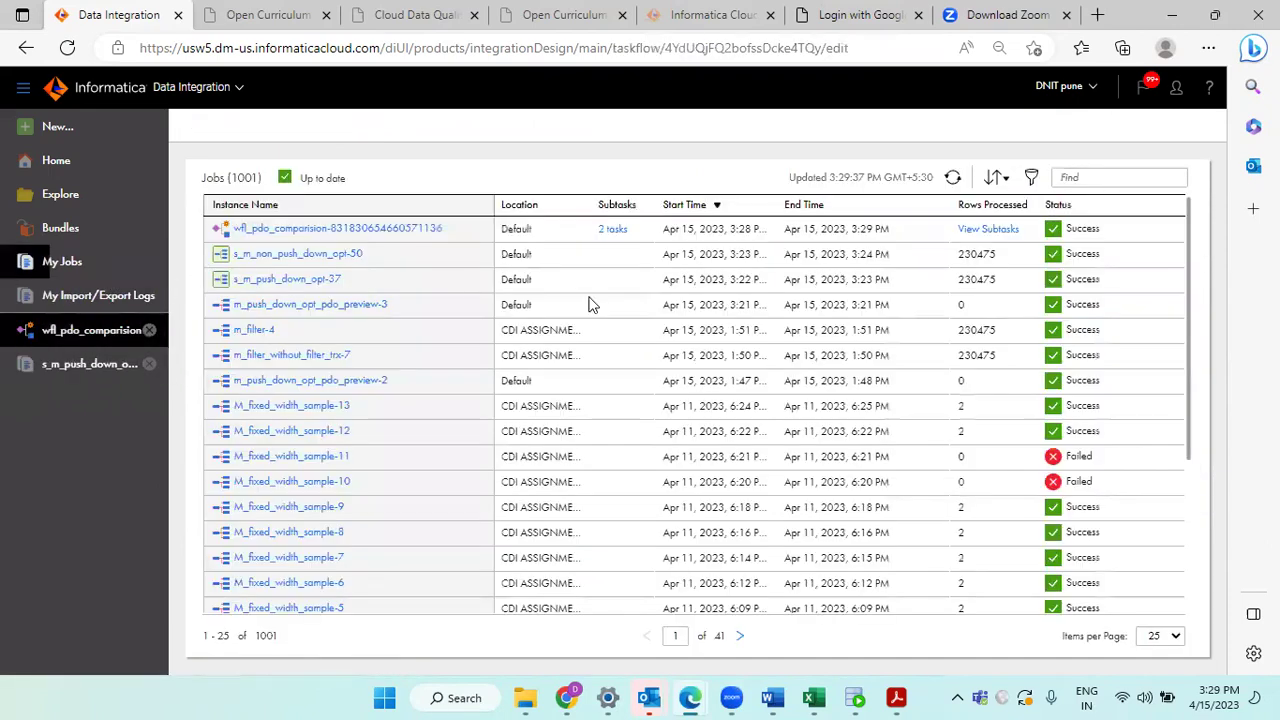
left_click(986, 229)
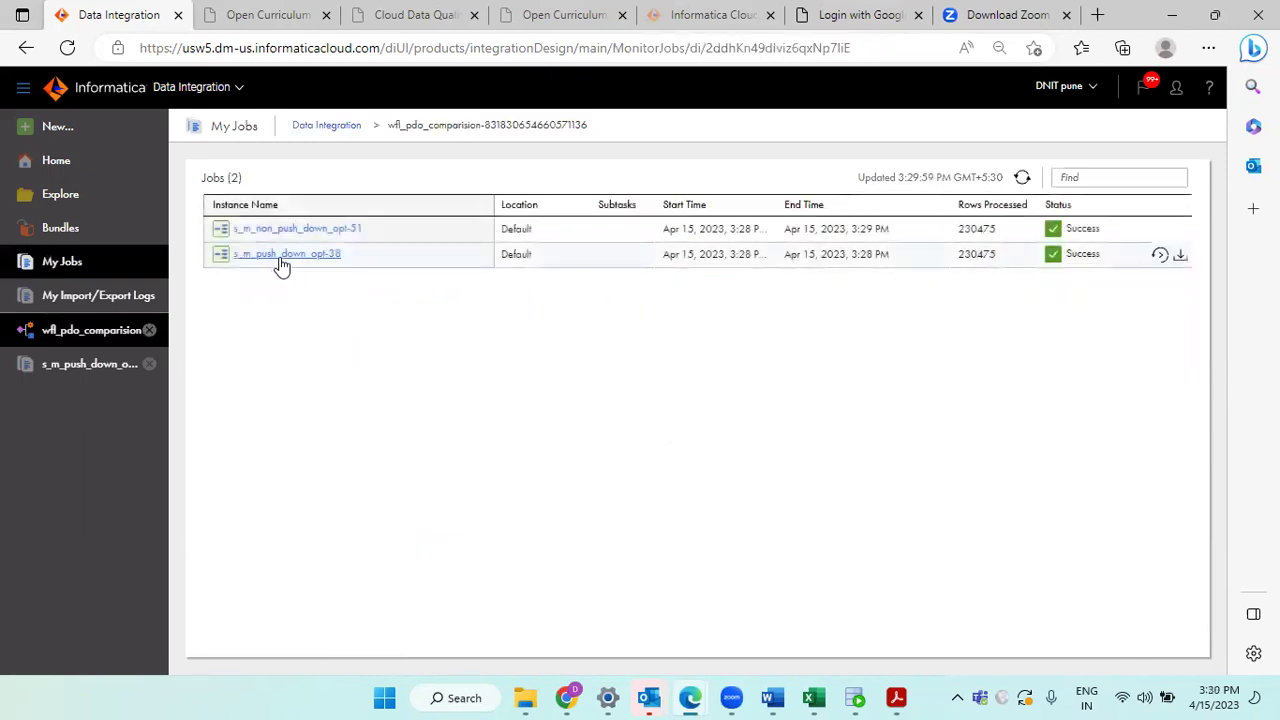
Step: Recheck the job durations: 26 seconds with pushdown versus 59 seconds without
left_click(283, 258)
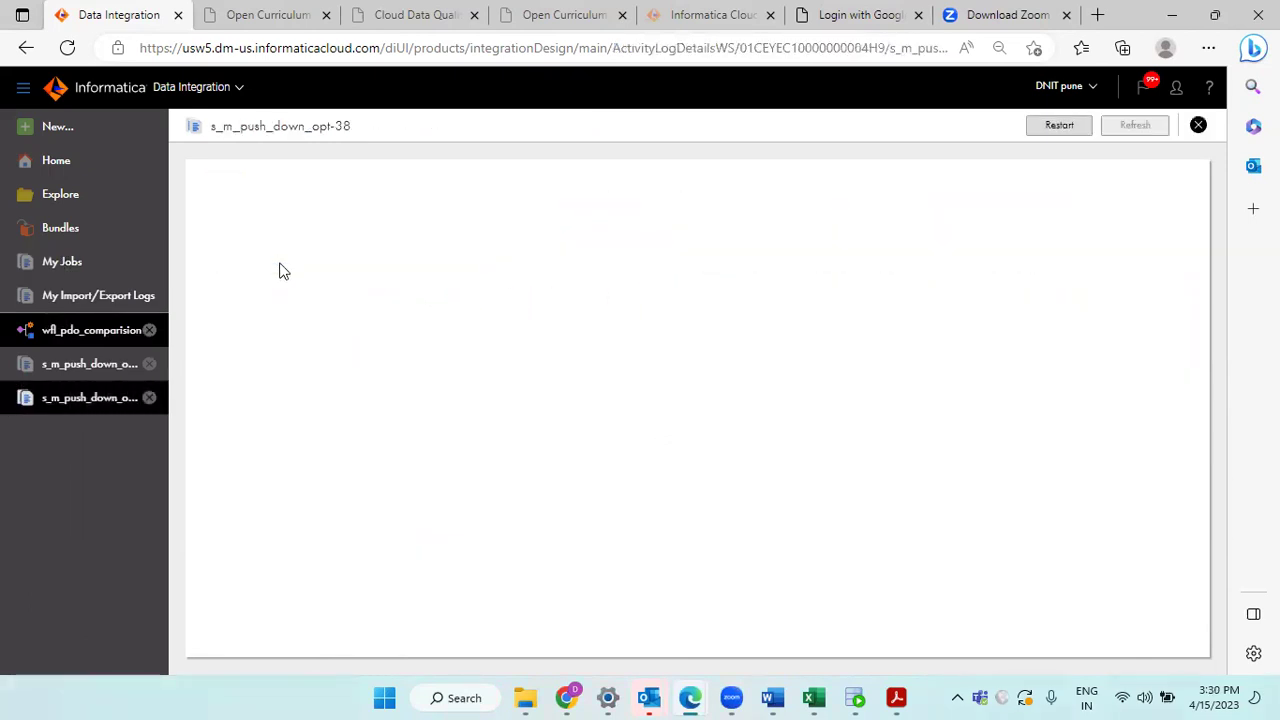
triple_click(333, 335)
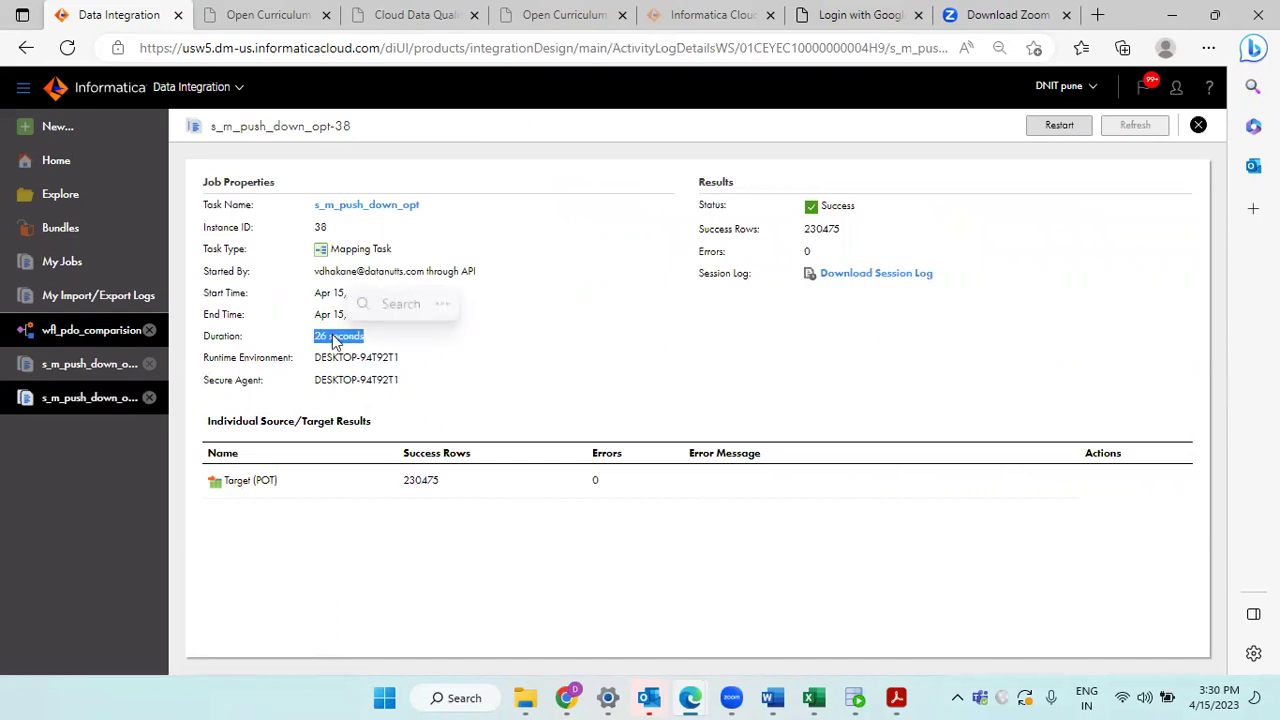
left_click(1199, 126)
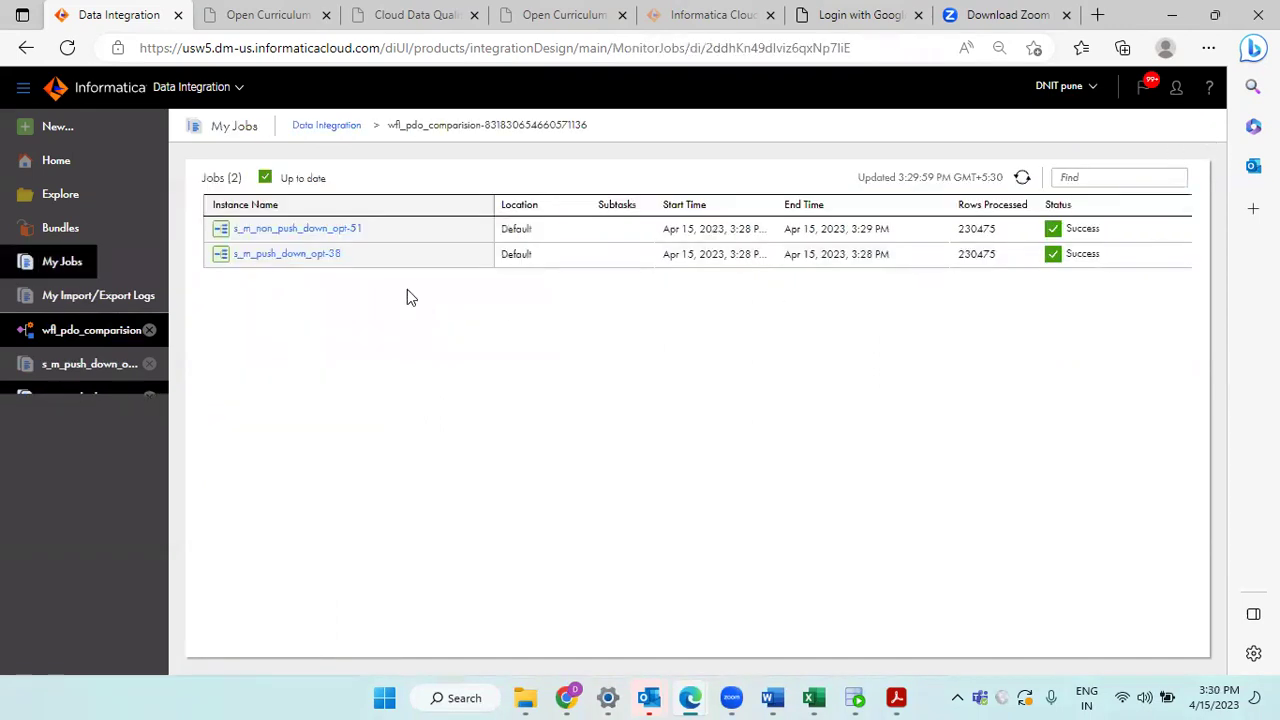
left_click(297, 240)
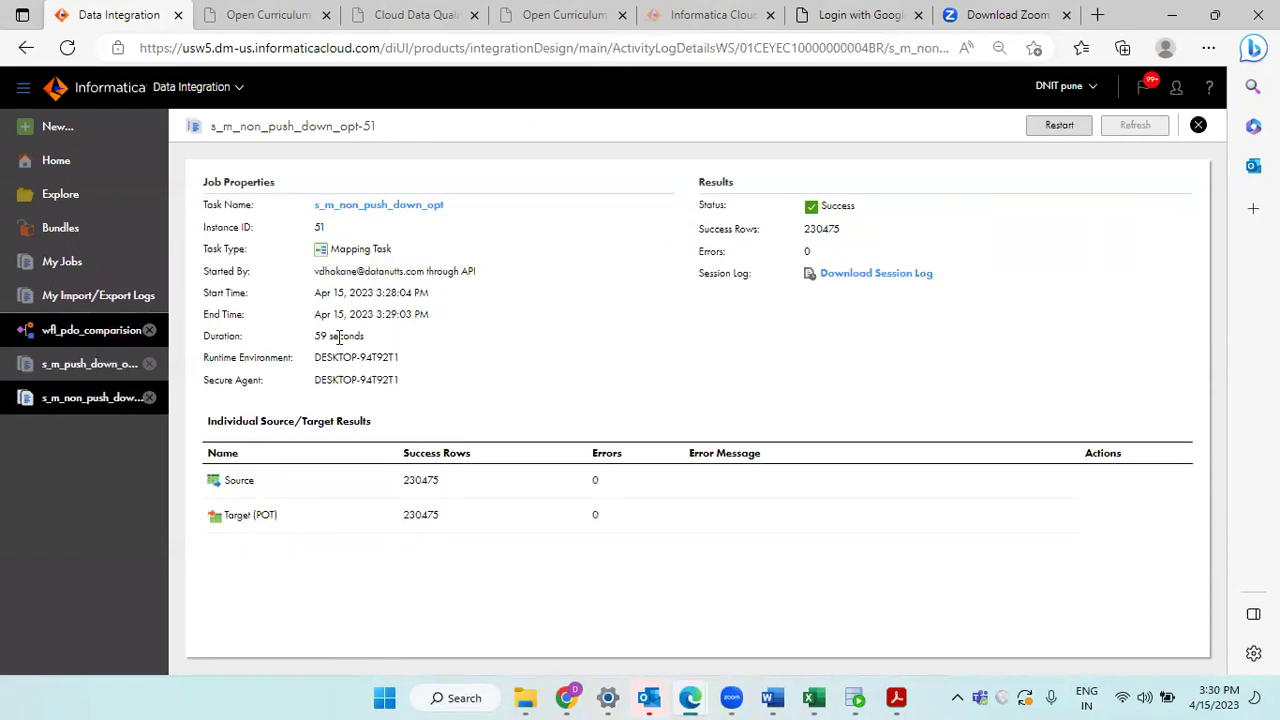
double_click(340, 335)
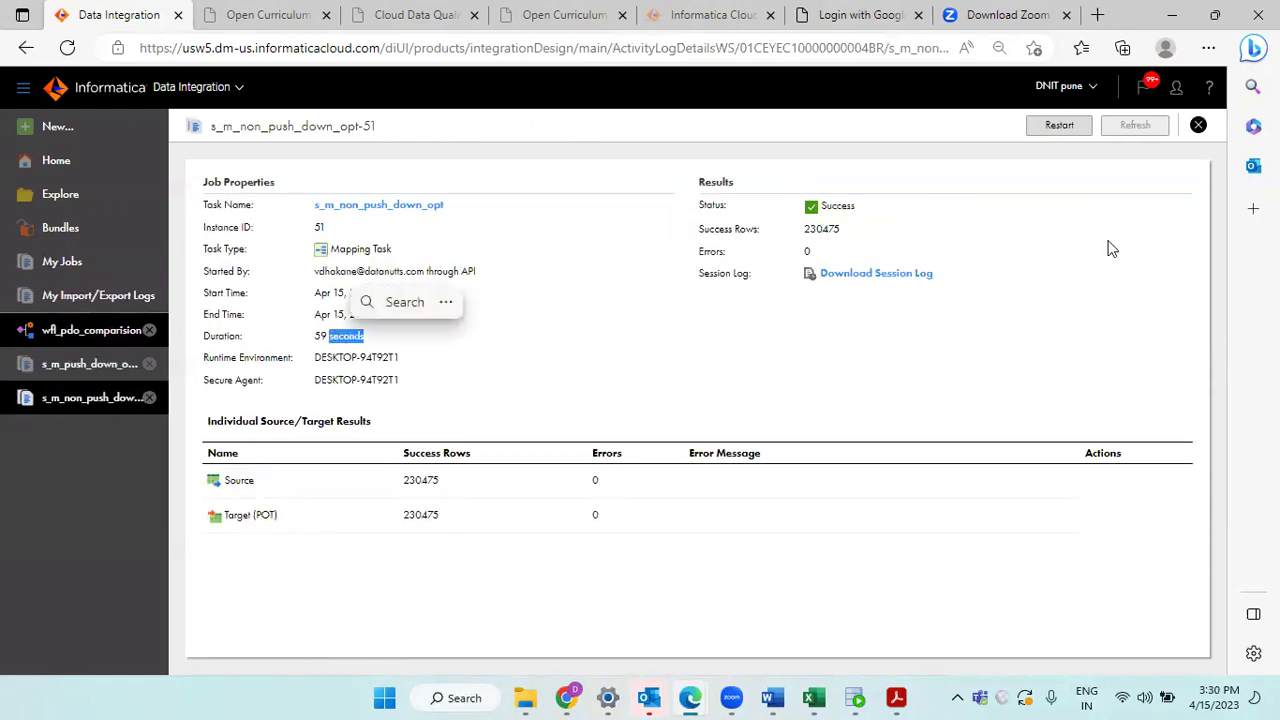
left_click(1198, 128)
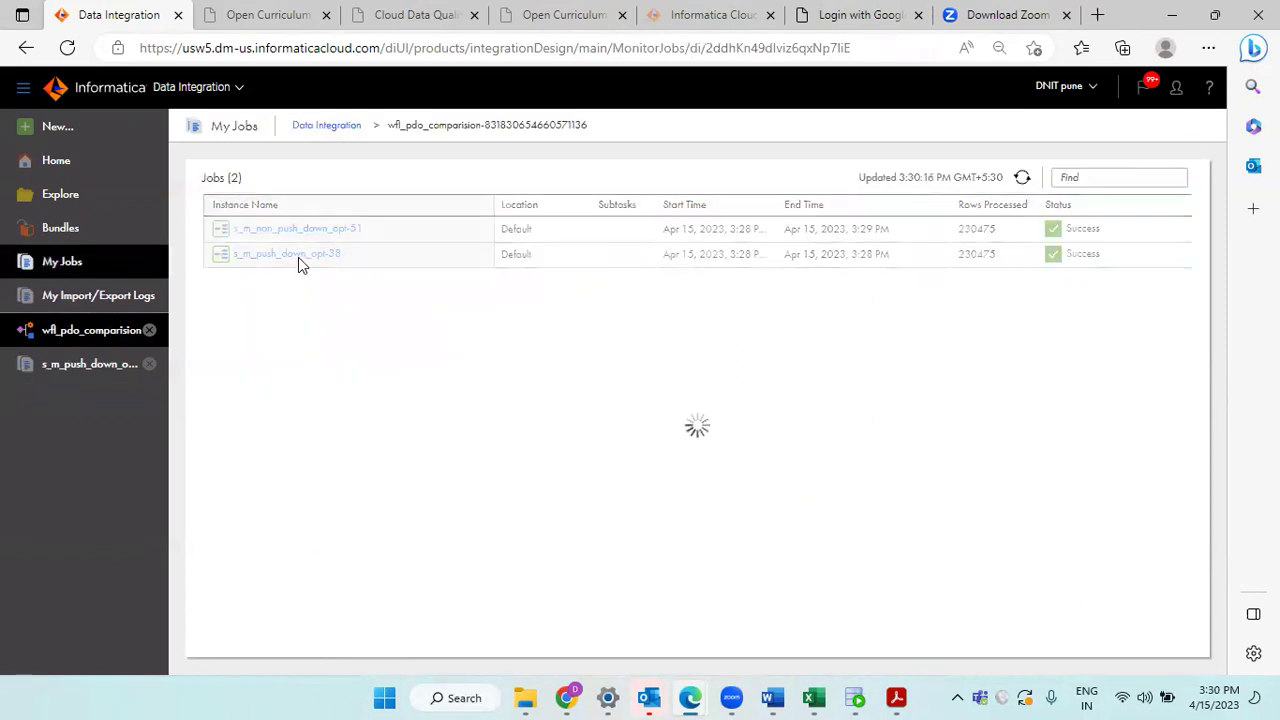
Step: Reopen and close both the push-down and non-push-down job details for another look
left_click(299, 258)
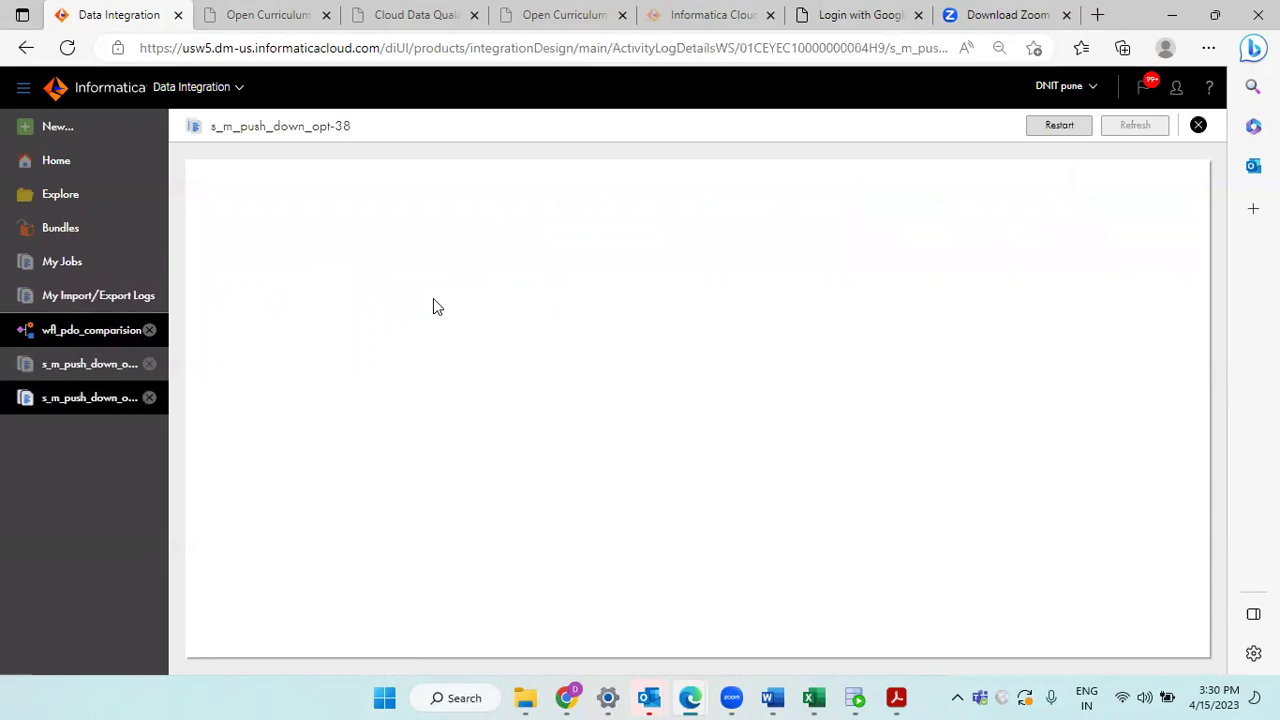
left_click(1198, 128)
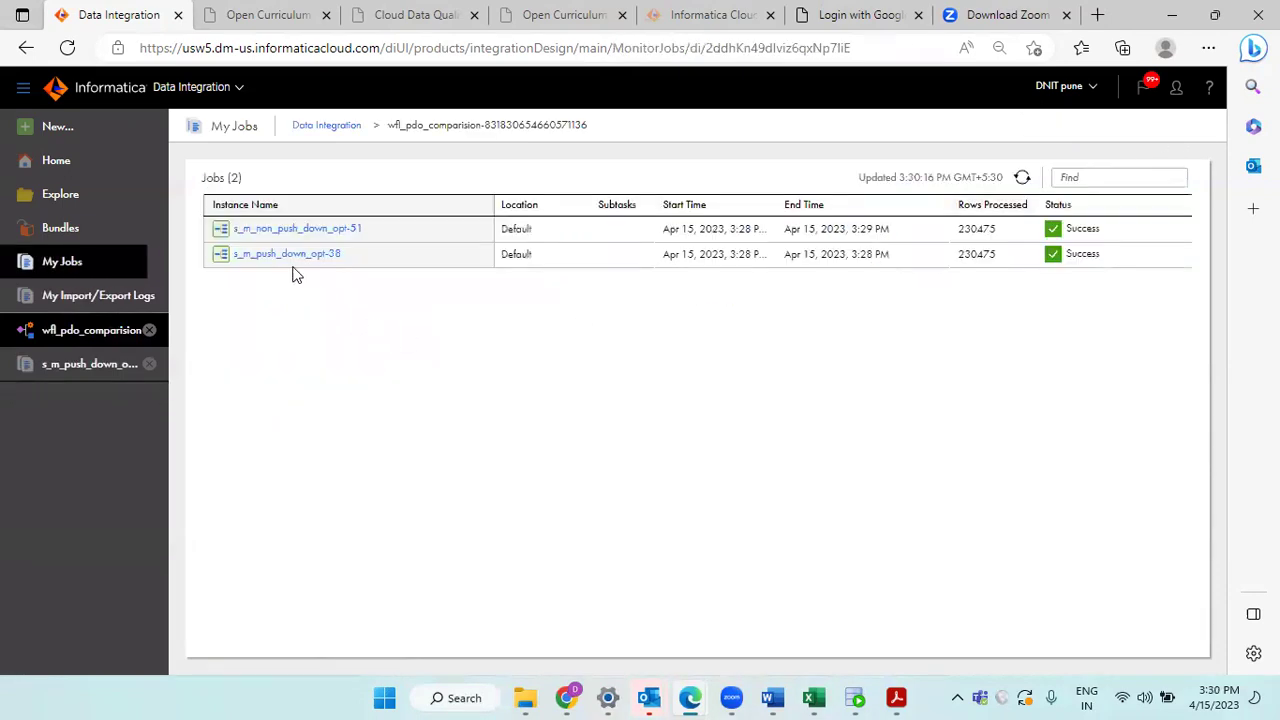
left_click(313, 232)
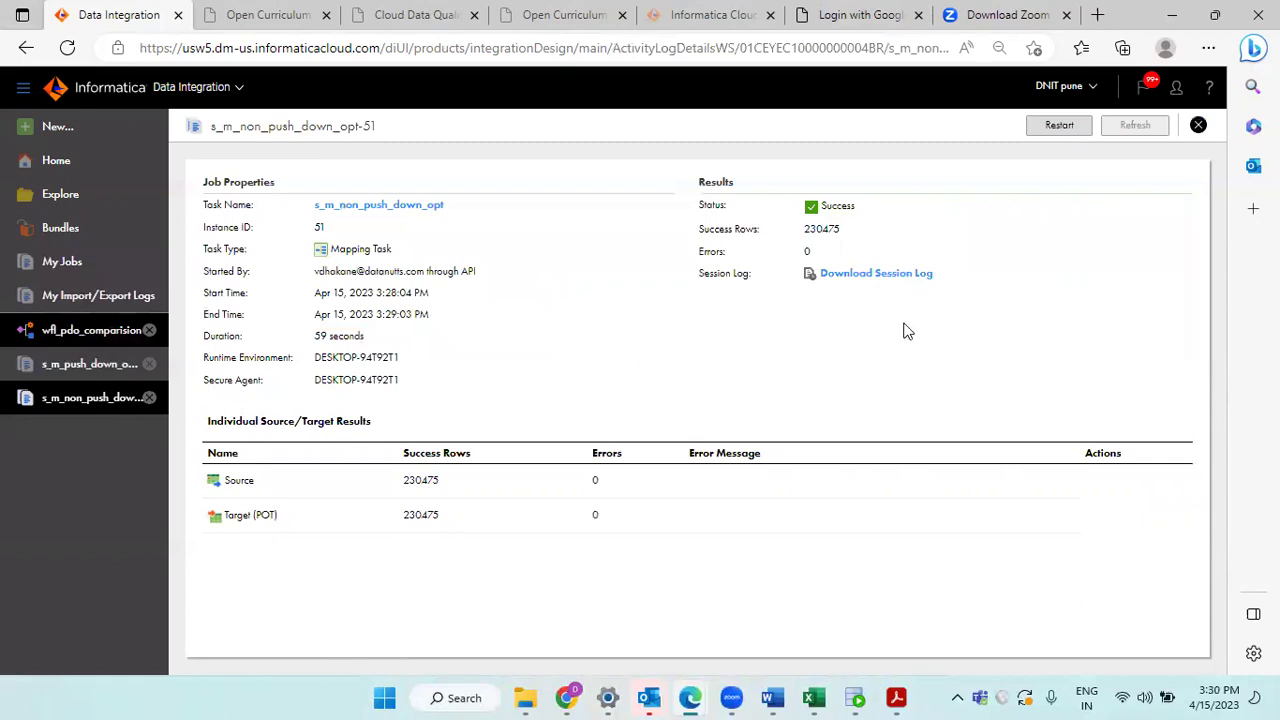
left_click(1198, 125)
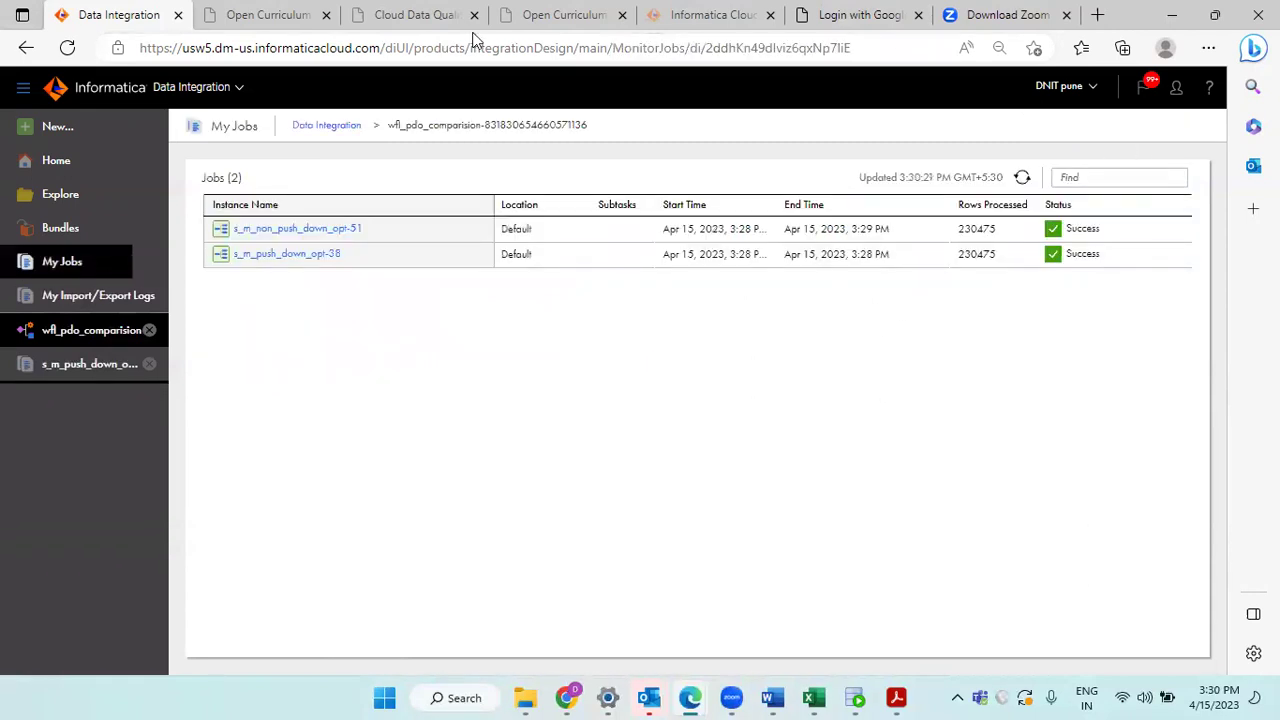